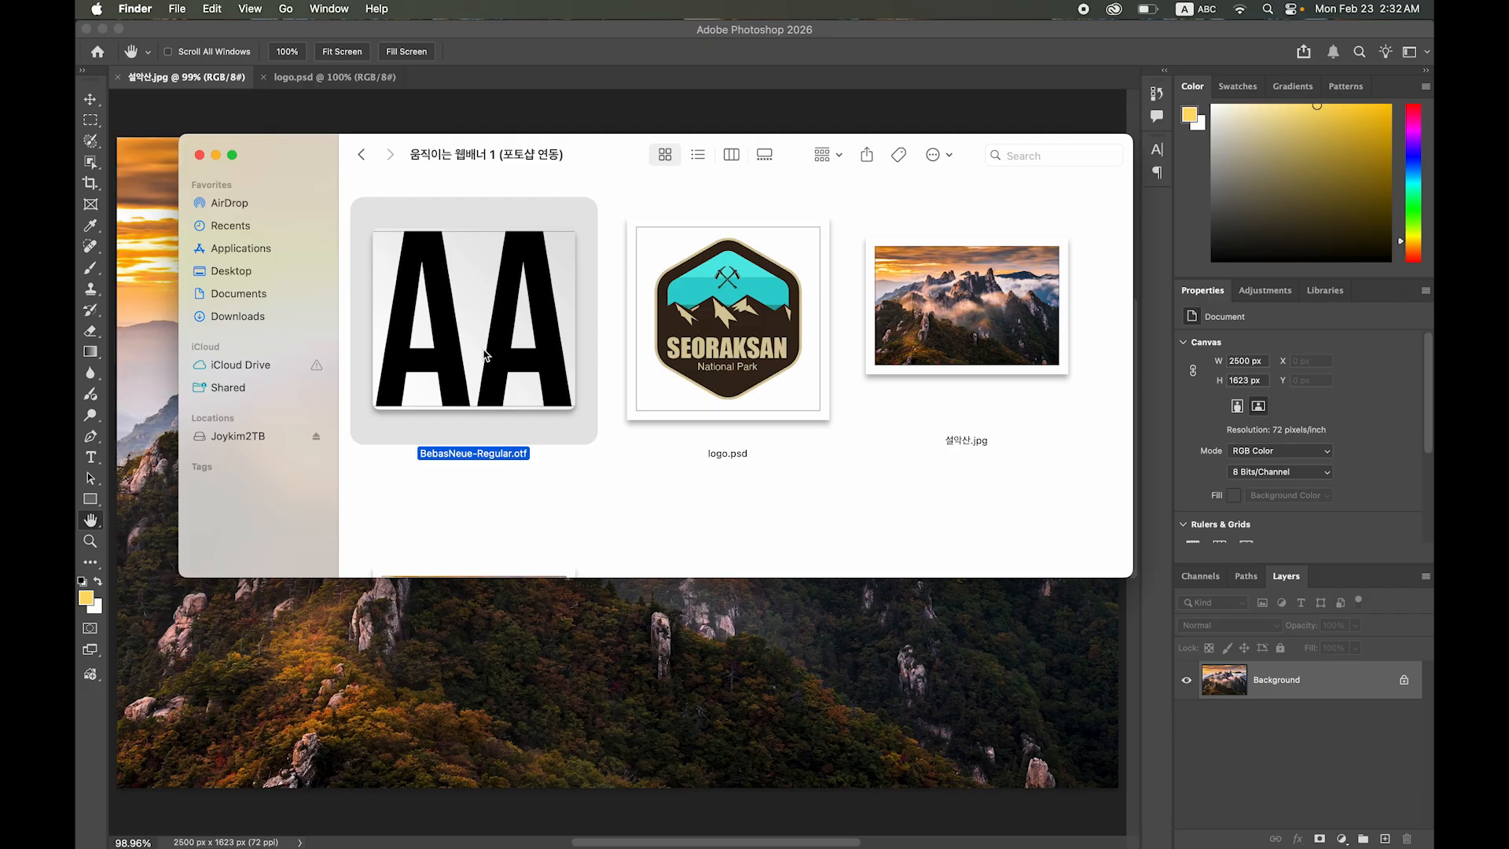
- Open the mountain photo 설악산.jpg in Photoshop
left_click(913, 331)
key("Left")
double_click(976, 326)
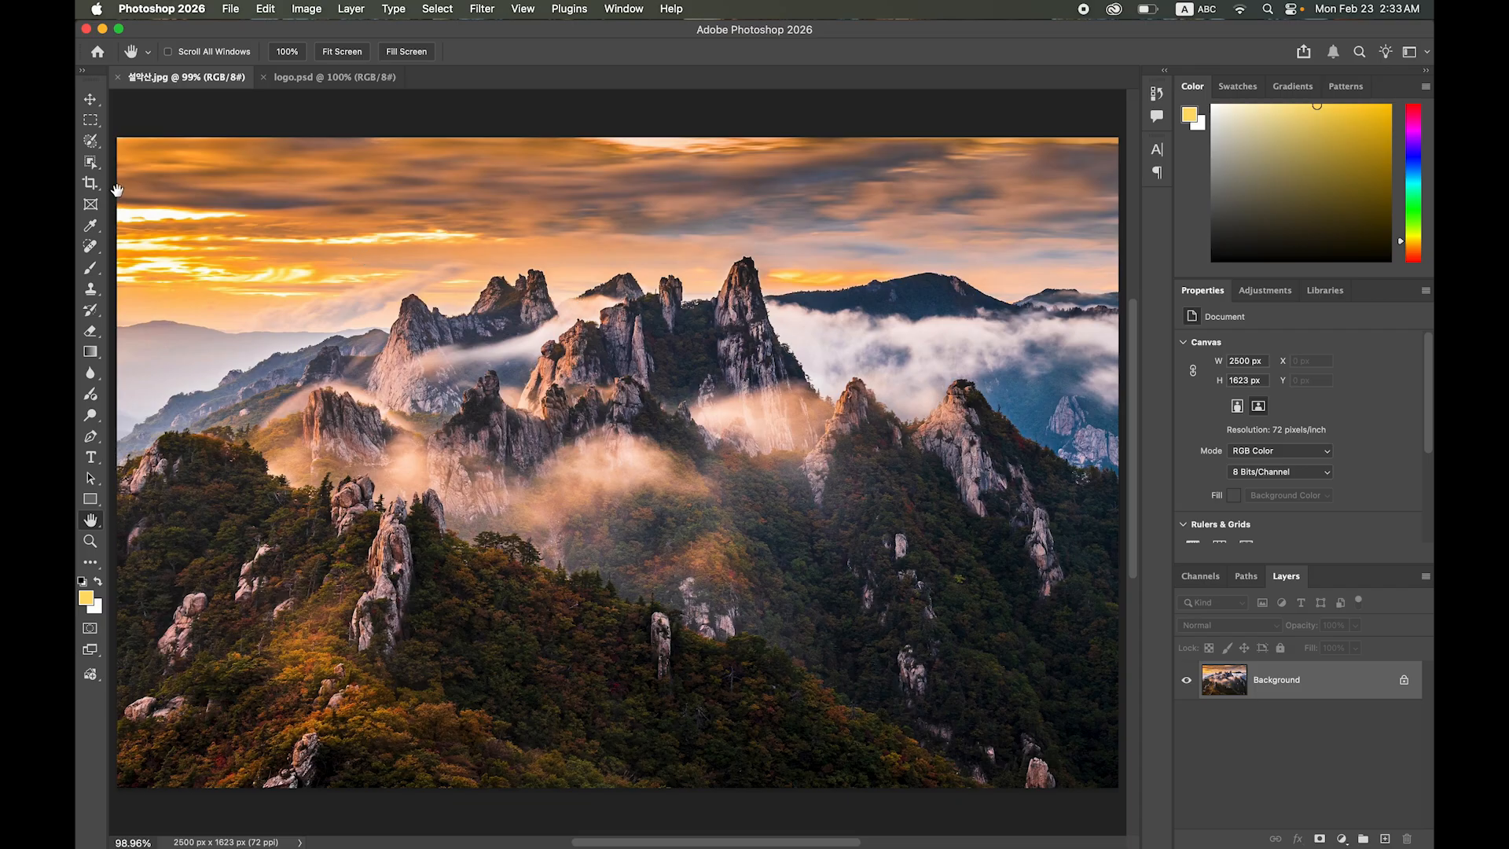
- Set up a W x H x Resolution crop of 1600 px by 400 px at 72 px/in
left_click(90, 182)
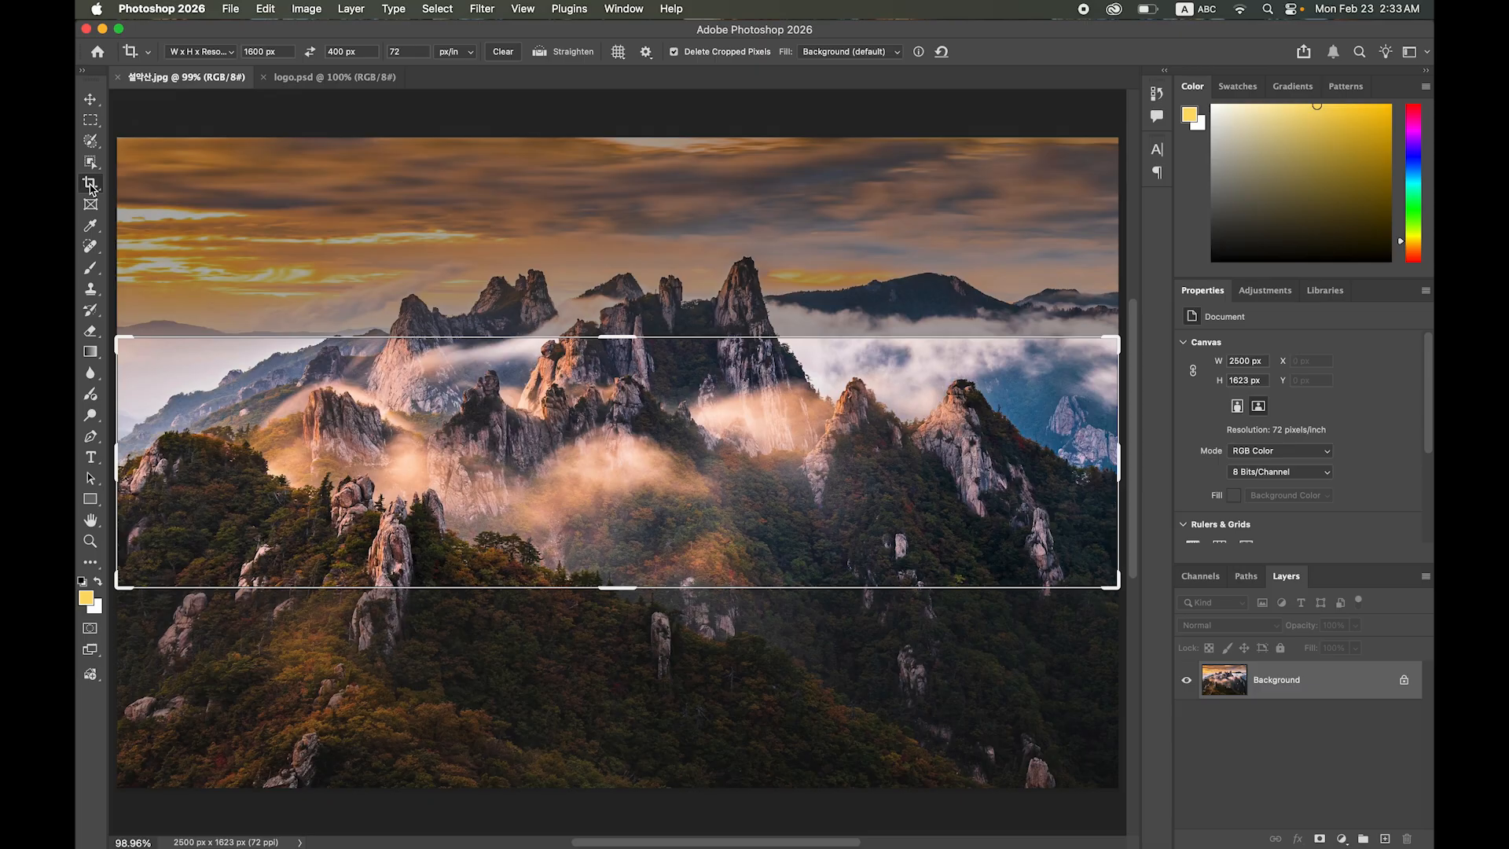
left_click(230, 52)
left_click(218, 37)
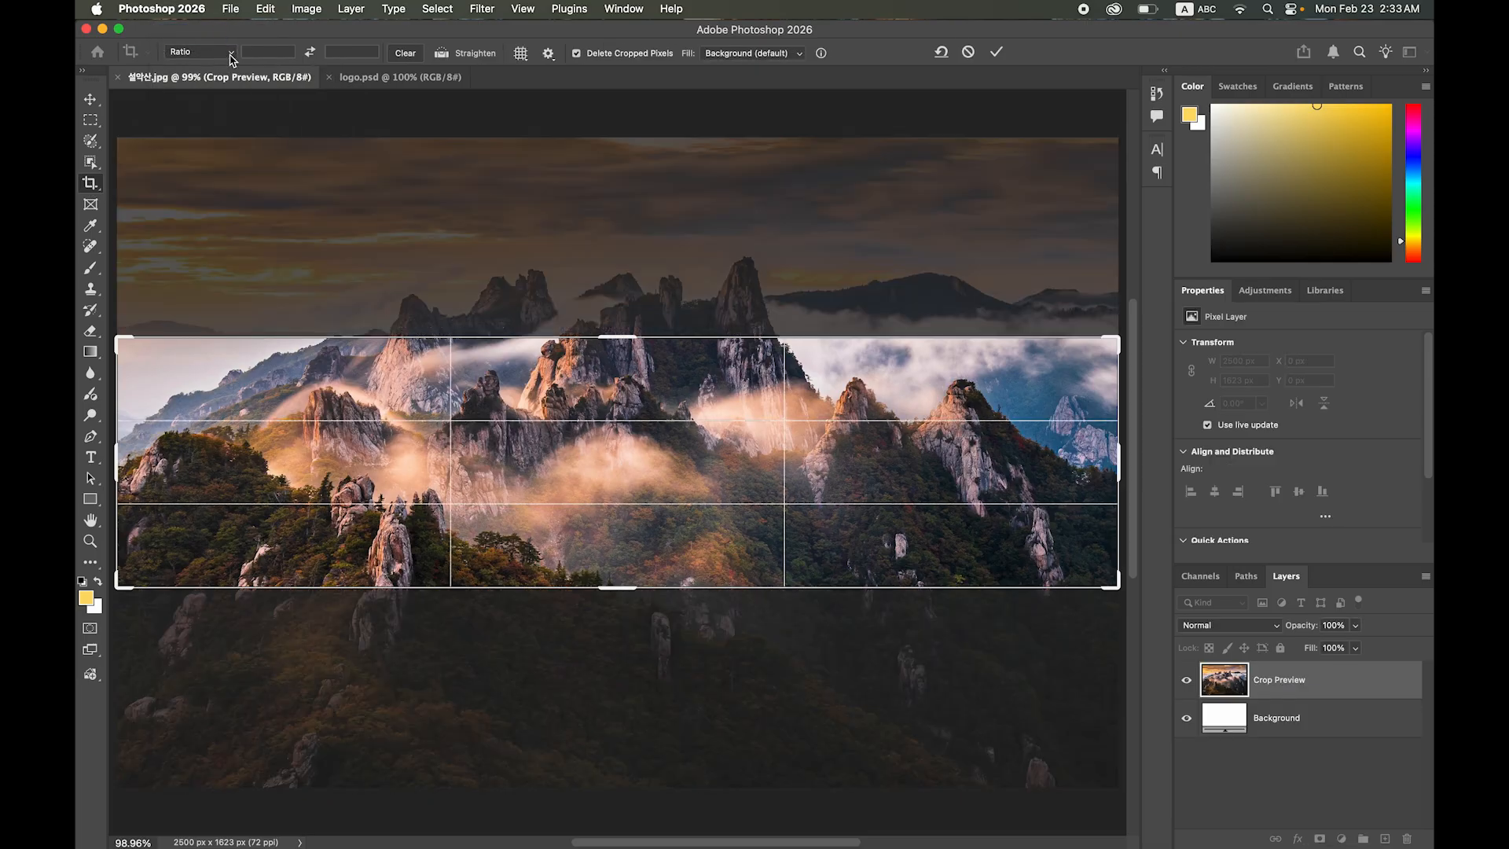
left_click(230, 54)
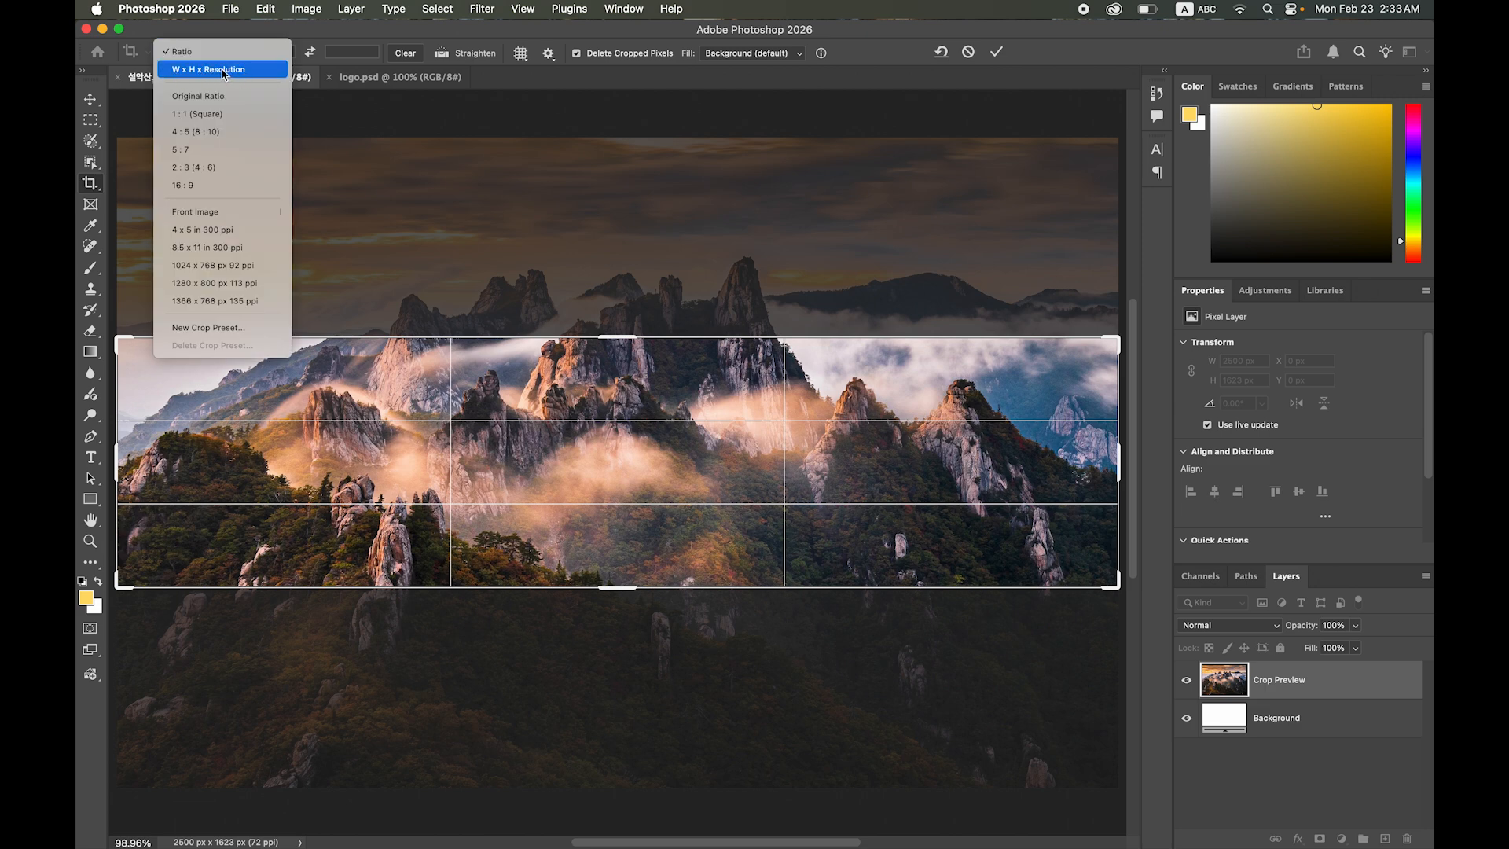
left_click(223, 72)
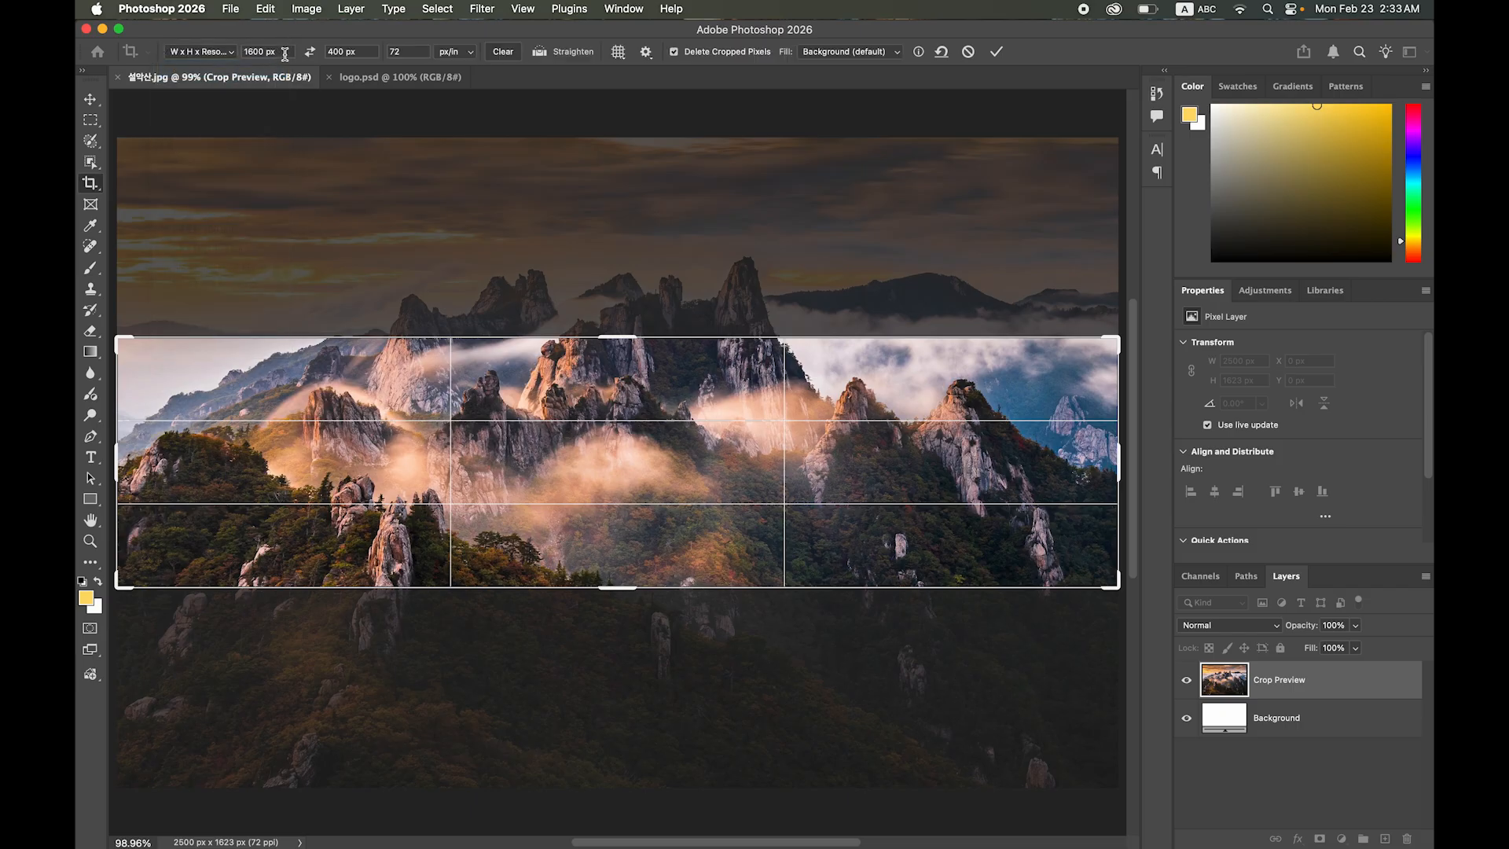
left_click_drag(284, 54, 224, 50)
left_click(360, 52)
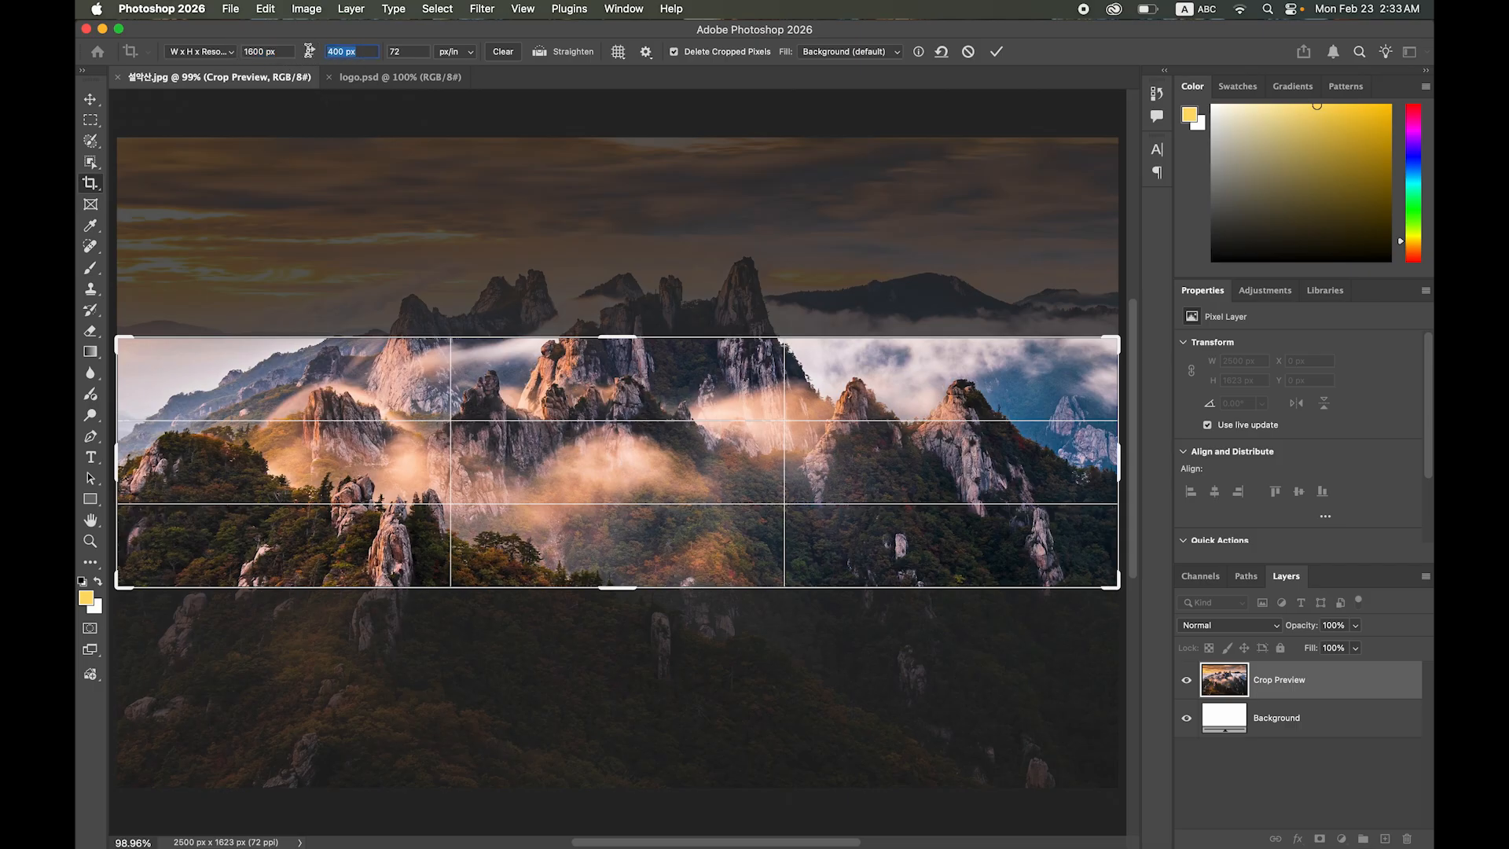
left_click(406, 54)
left_click_drag(359, 53, 351, 52)
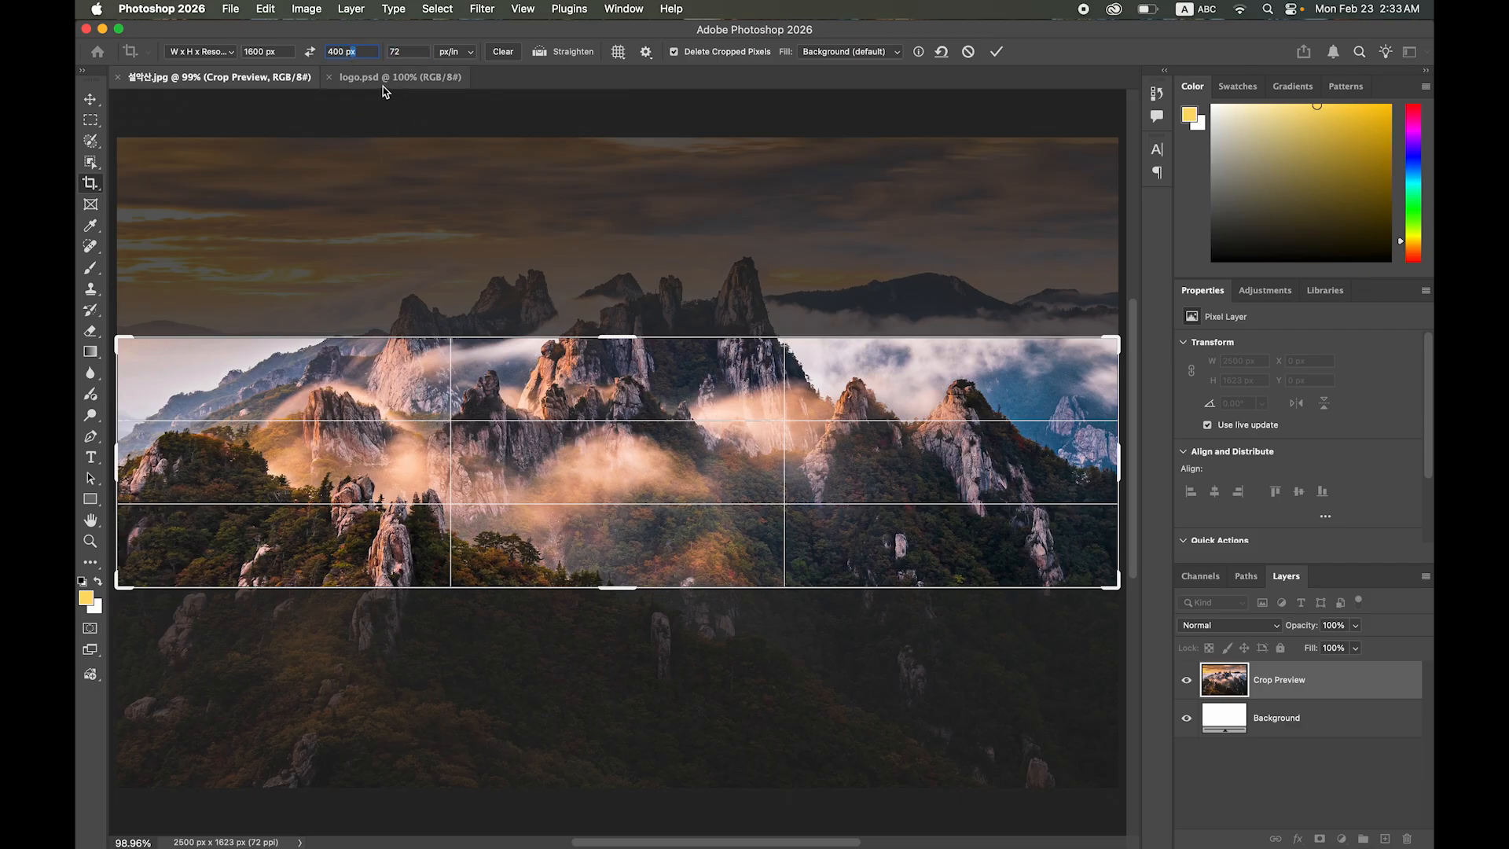
left_click(365, 53)
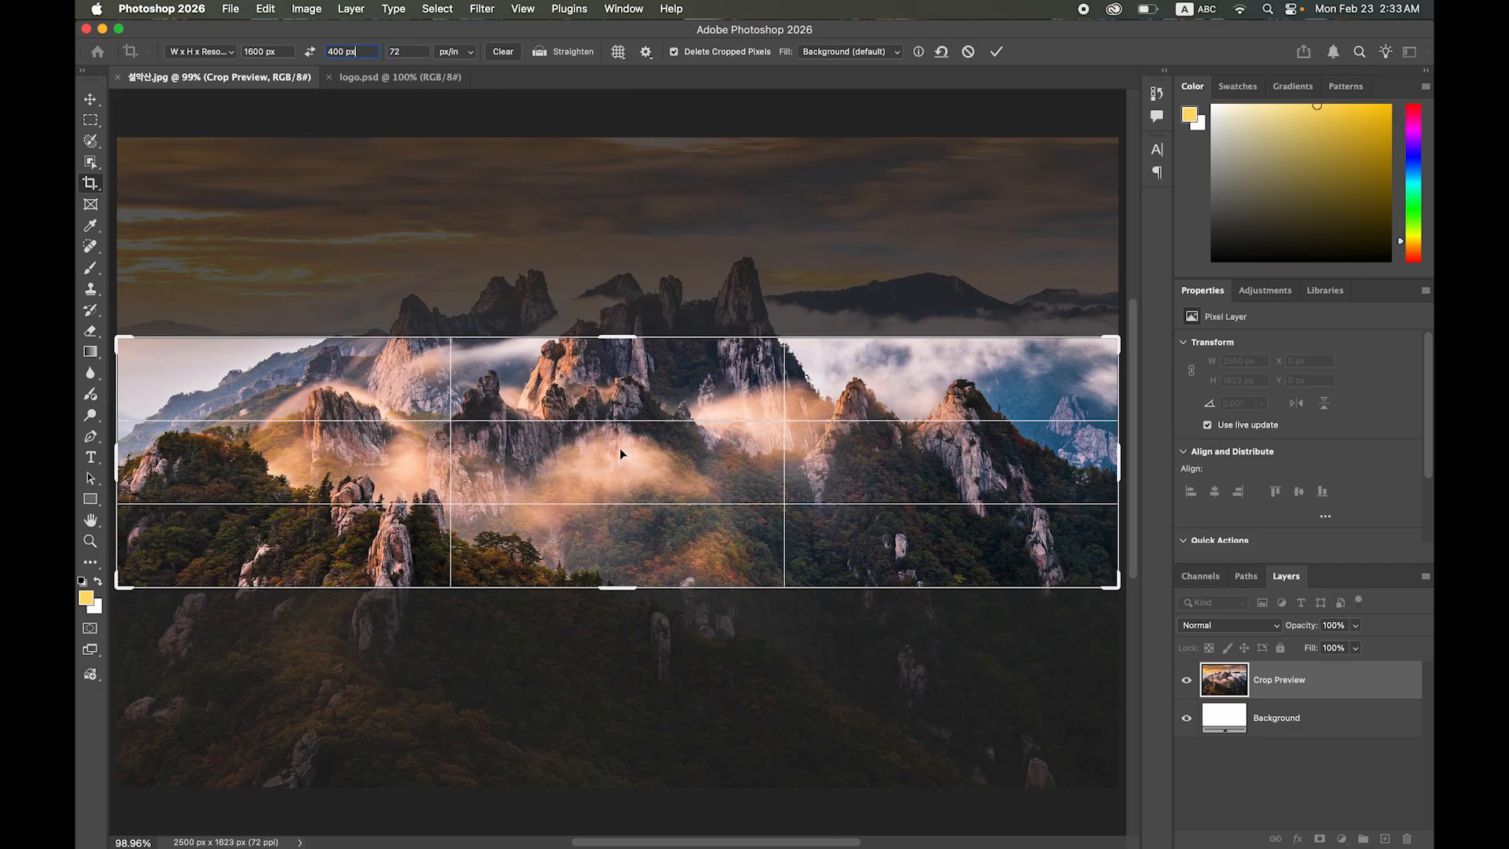
key("Return")
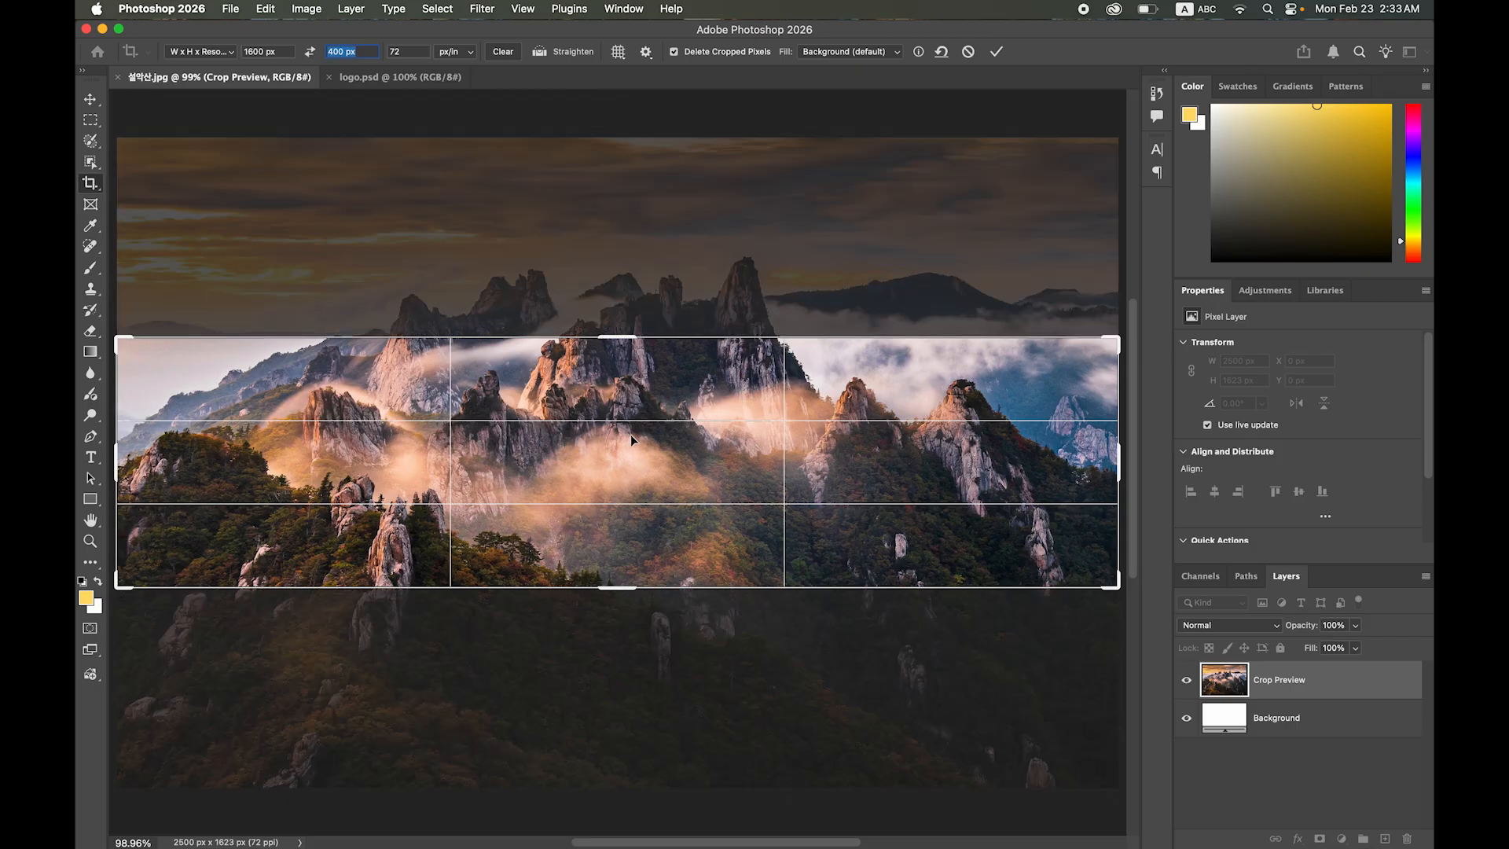
- Shift the photo down inside the crop frame to take in the peaks and sky, apply the crop and fit the image on screen
left_click_drag(658, 435, 662, 554)
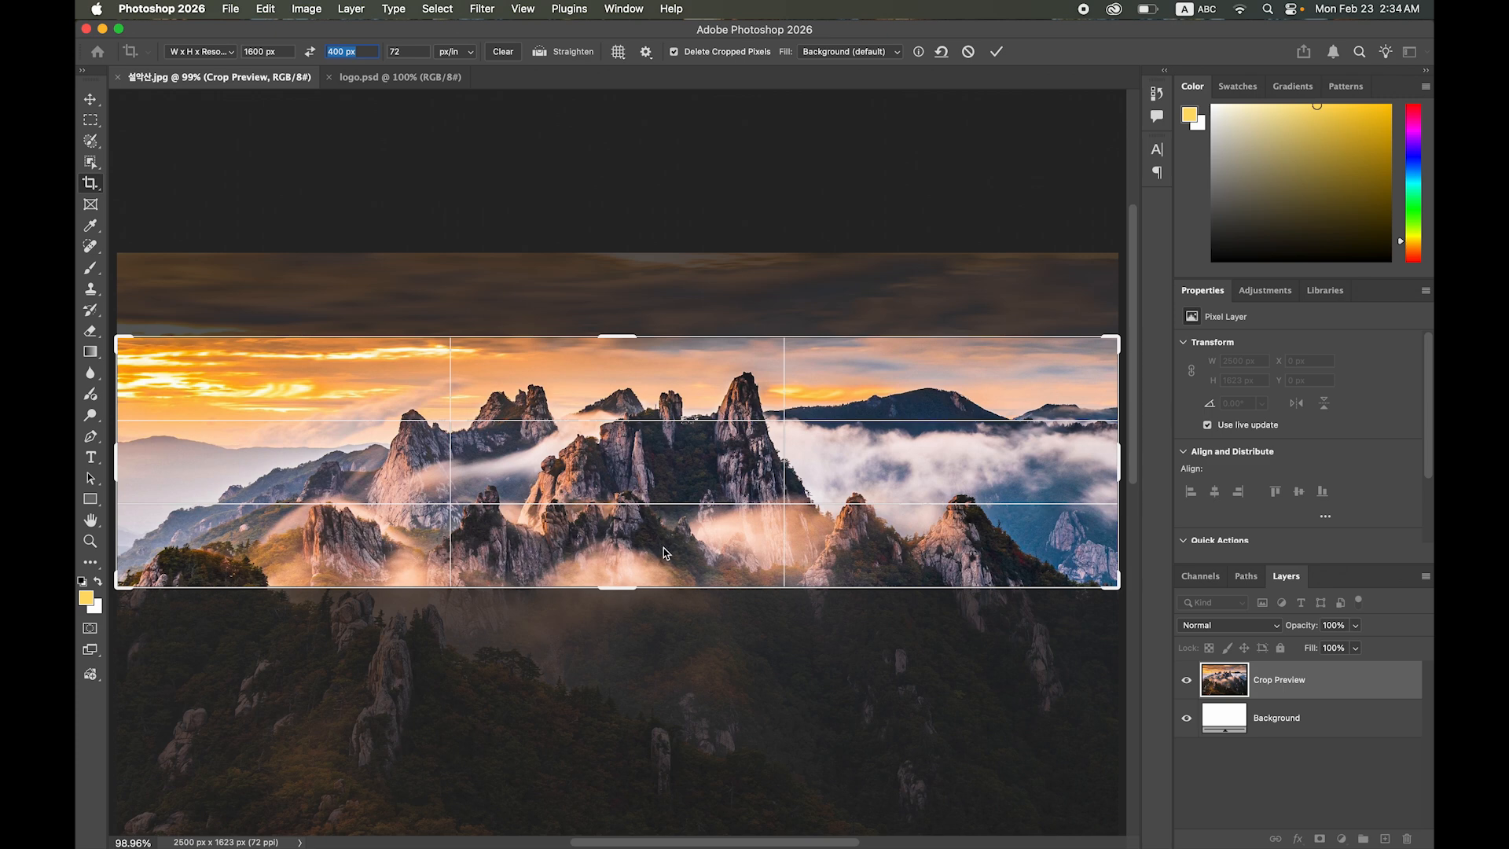
left_click(998, 53)
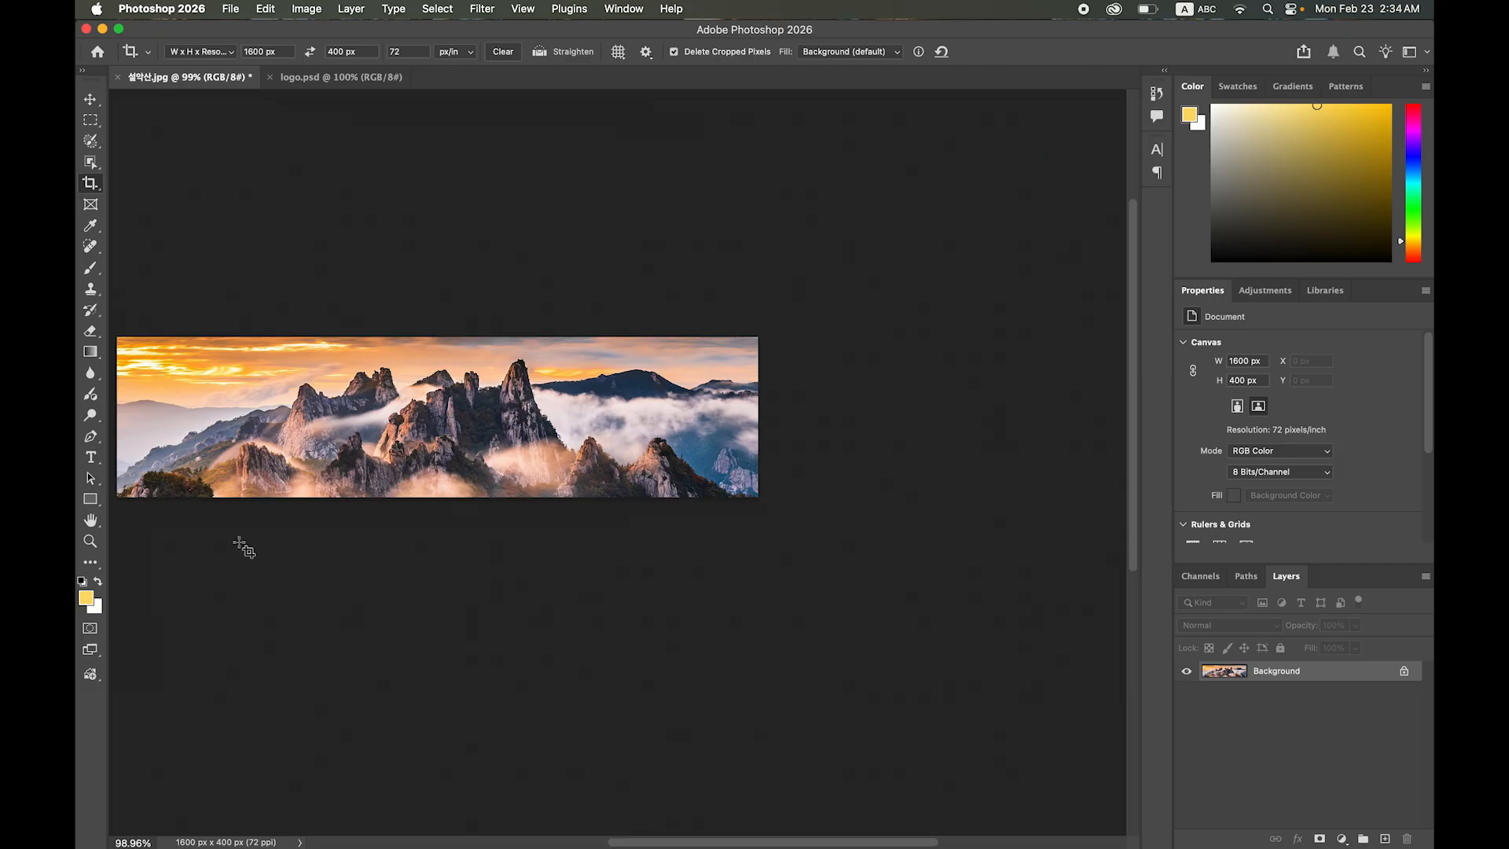
double_click(91, 521)
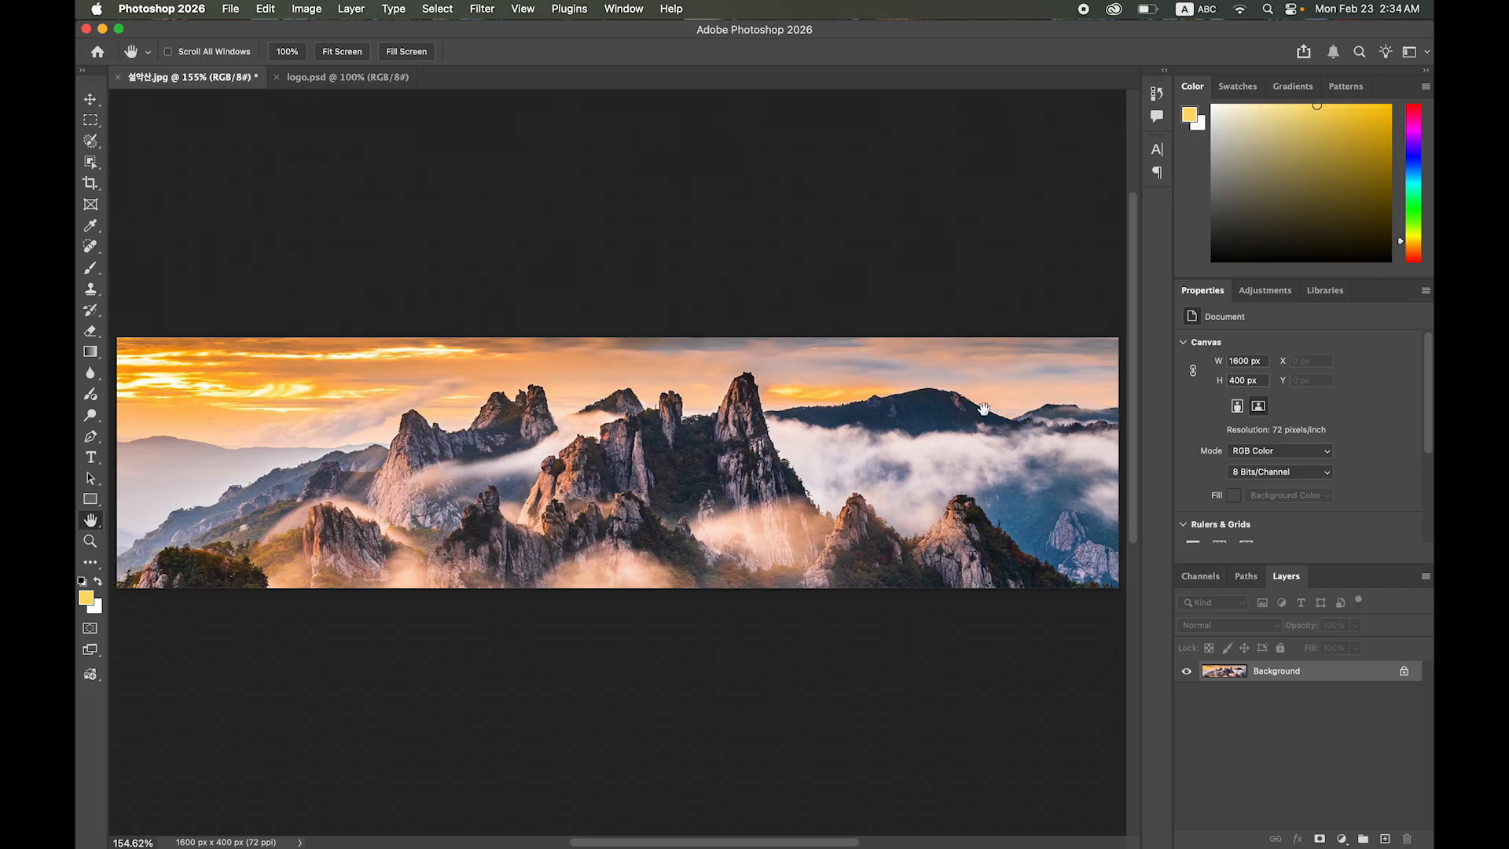
- Show the rulers in pixels and place vertical guides at 200 px and 1400 px
left_click(522, 9)
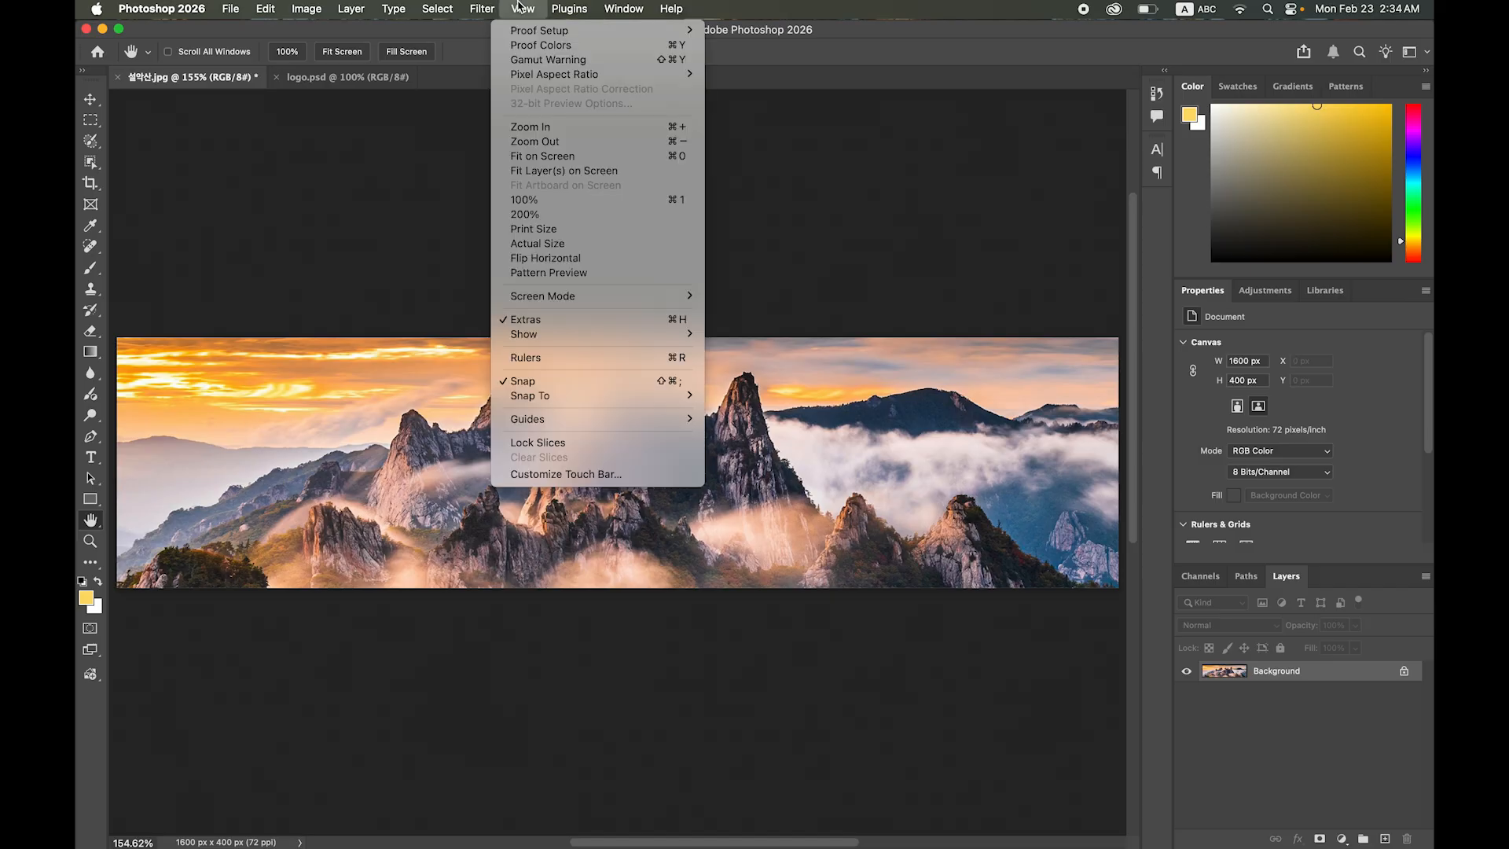
left_click(598, 358)
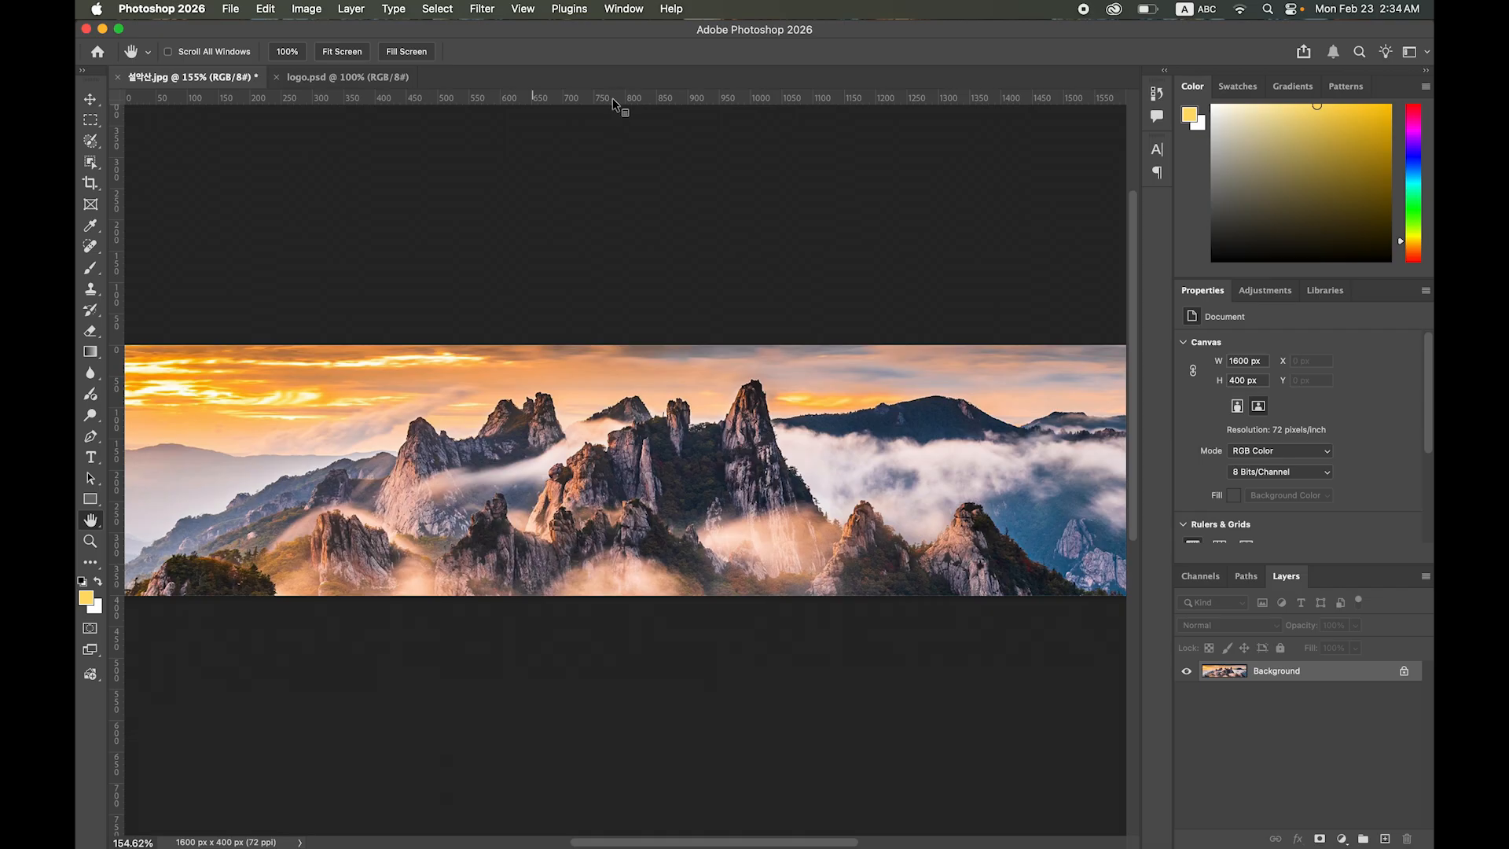
right_click(615, 103)
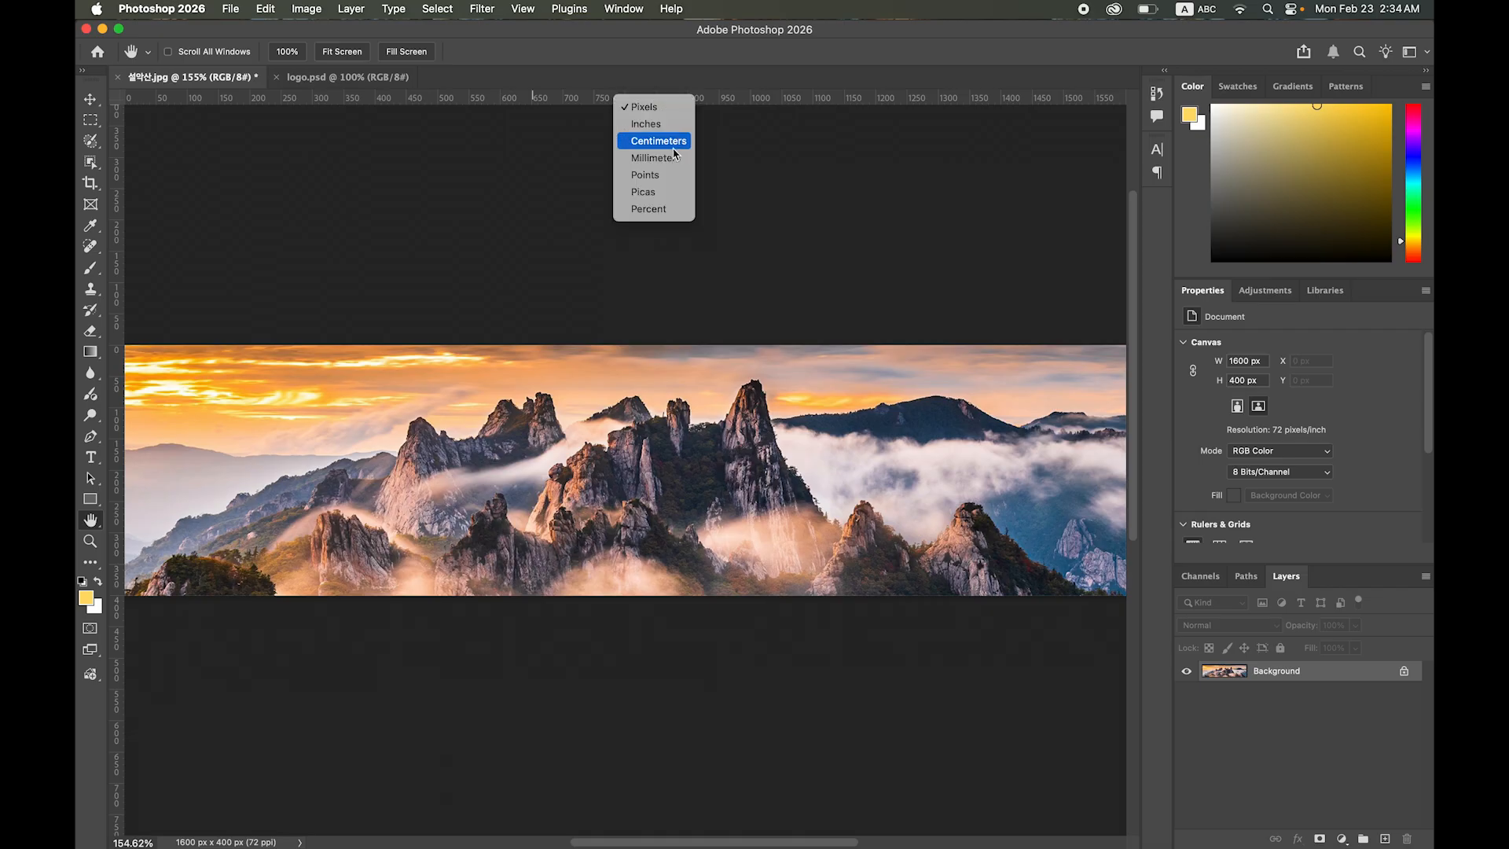
left_click(660, 108)
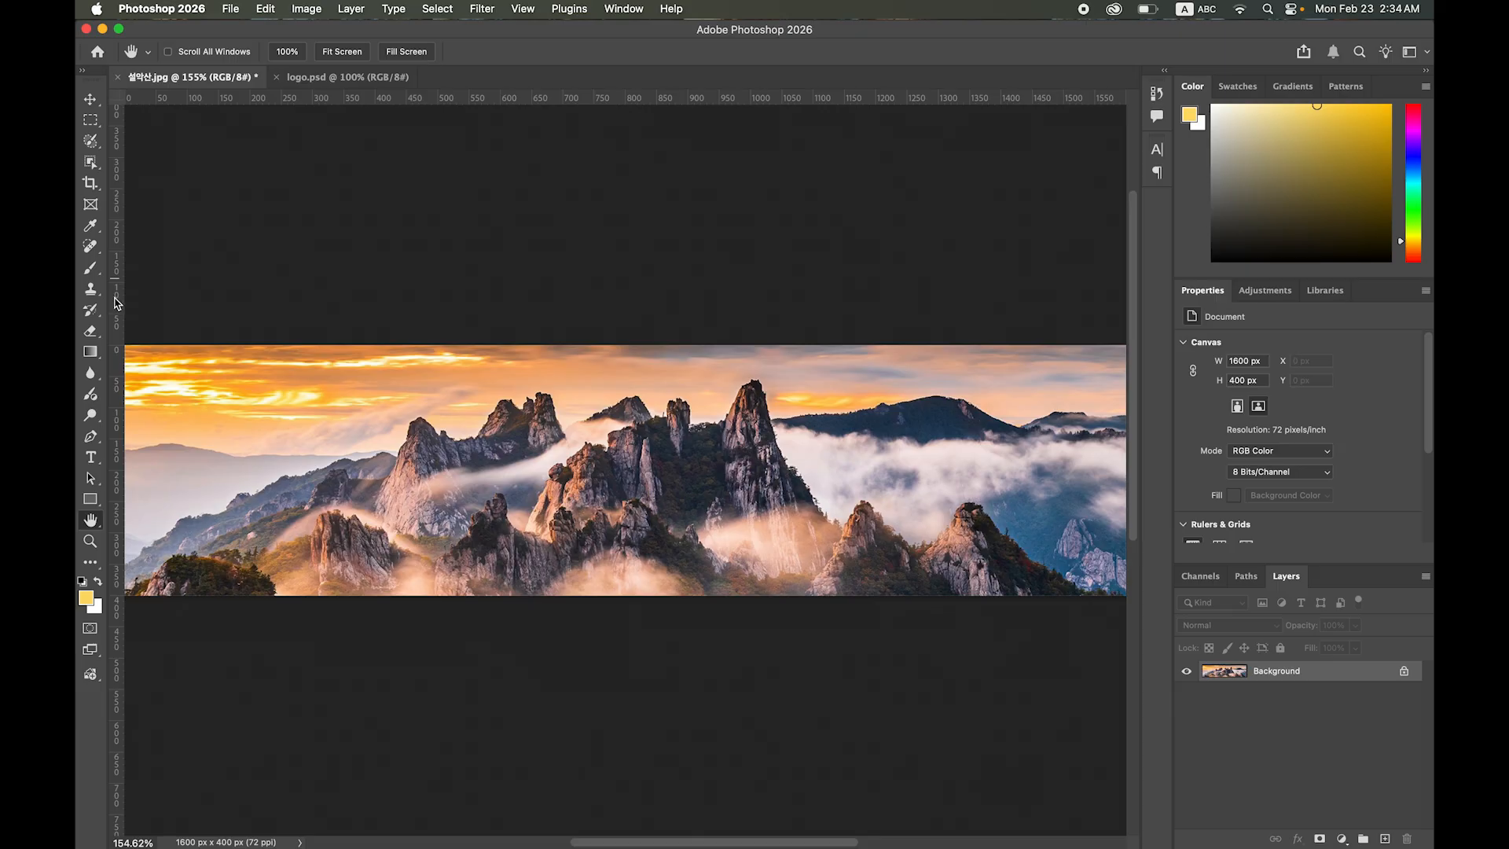
left_click_drag(116, 302, 250, 283)
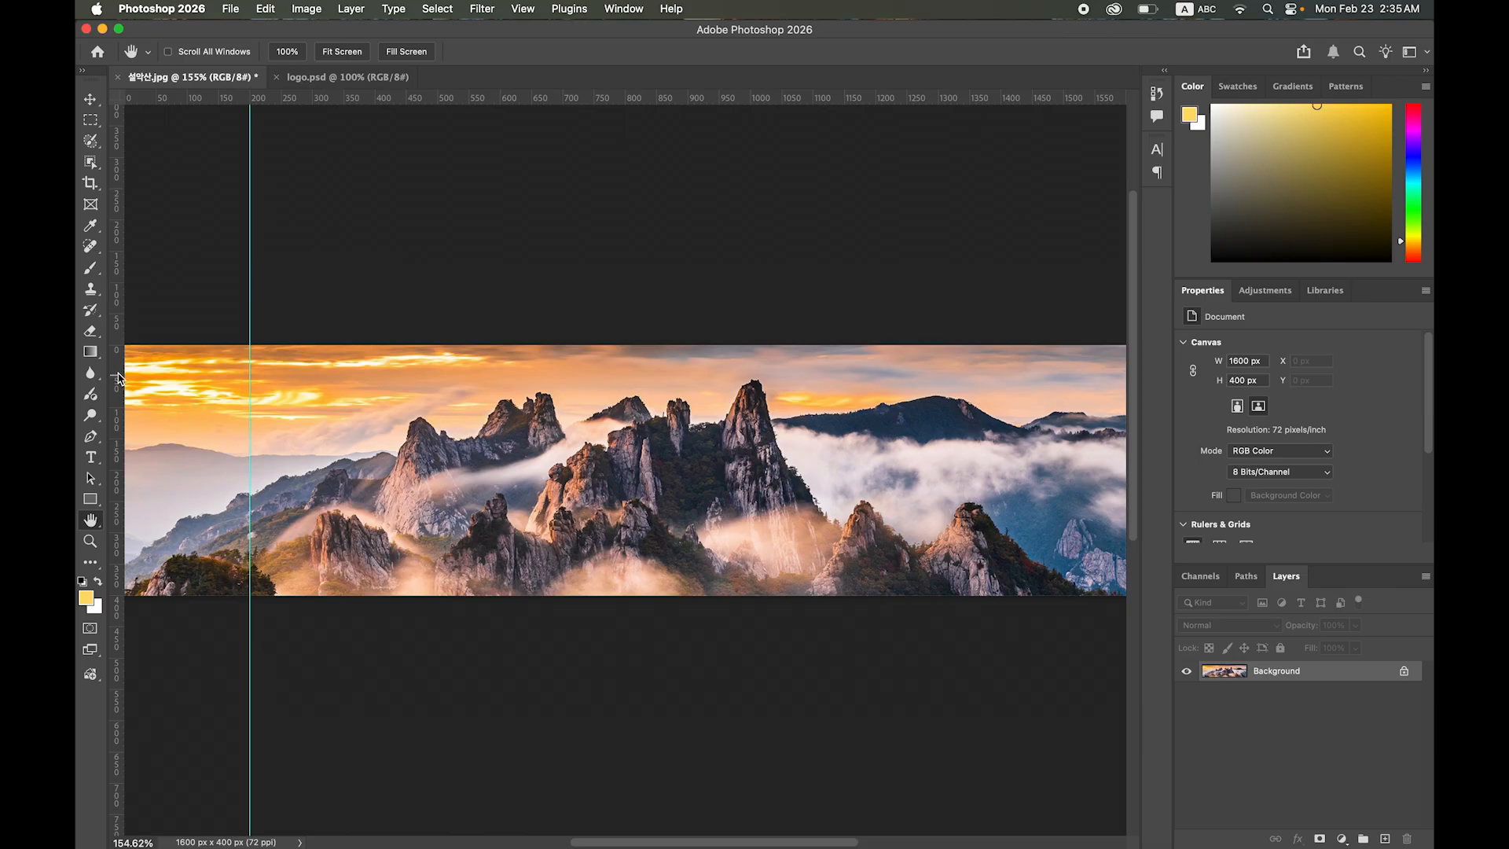
left_click_drag(115, 367, 1001, 377)
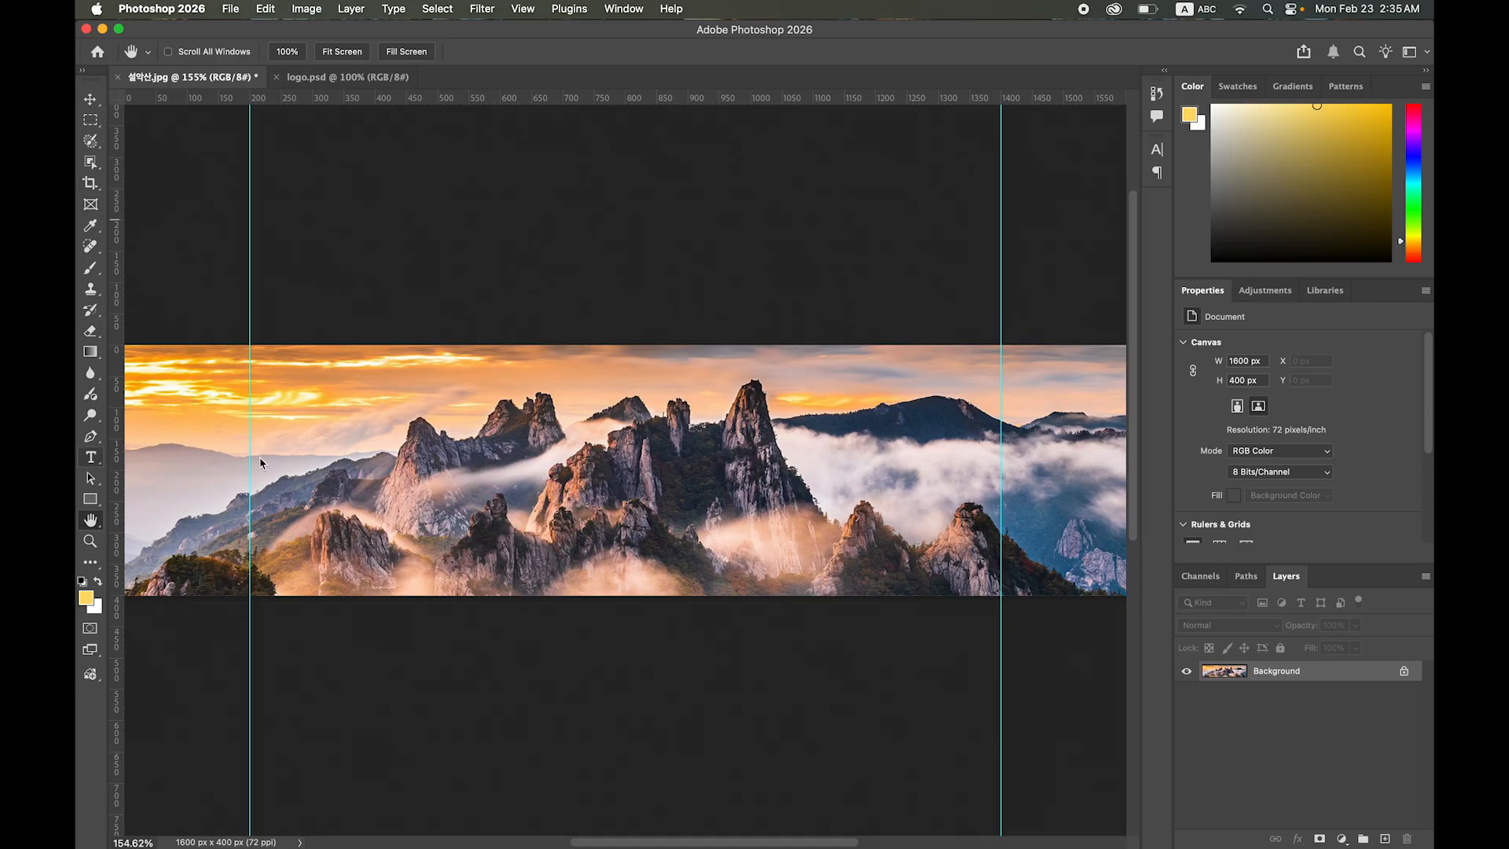
- Add the title "SEORAKSAN" in white 72 pt Bebas Neue and move it over the tall central peak
left_click(103, 456)
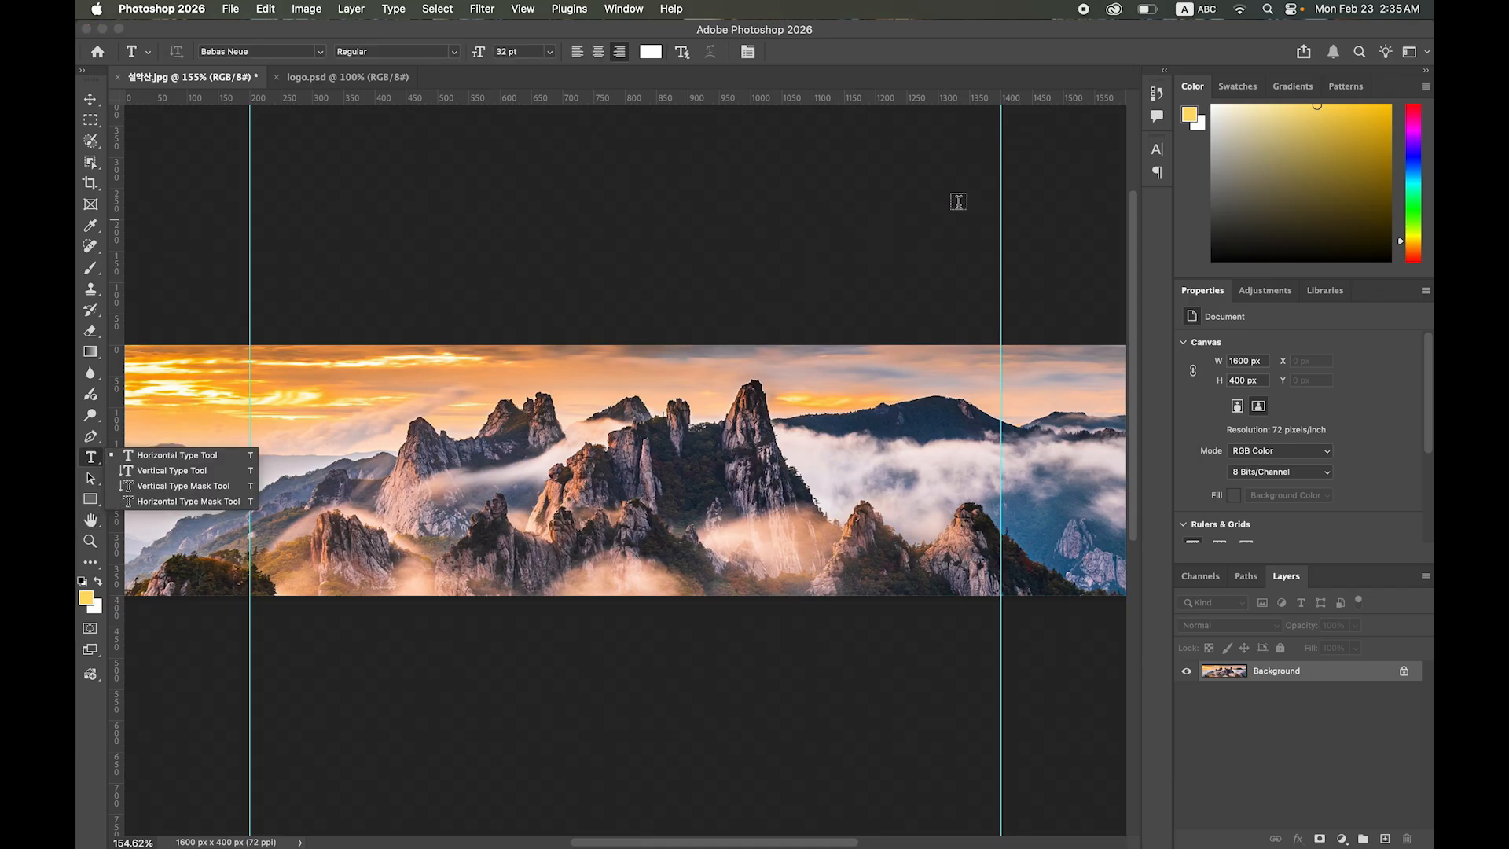
left_click(1159, 152)
left_click(1159, 152)
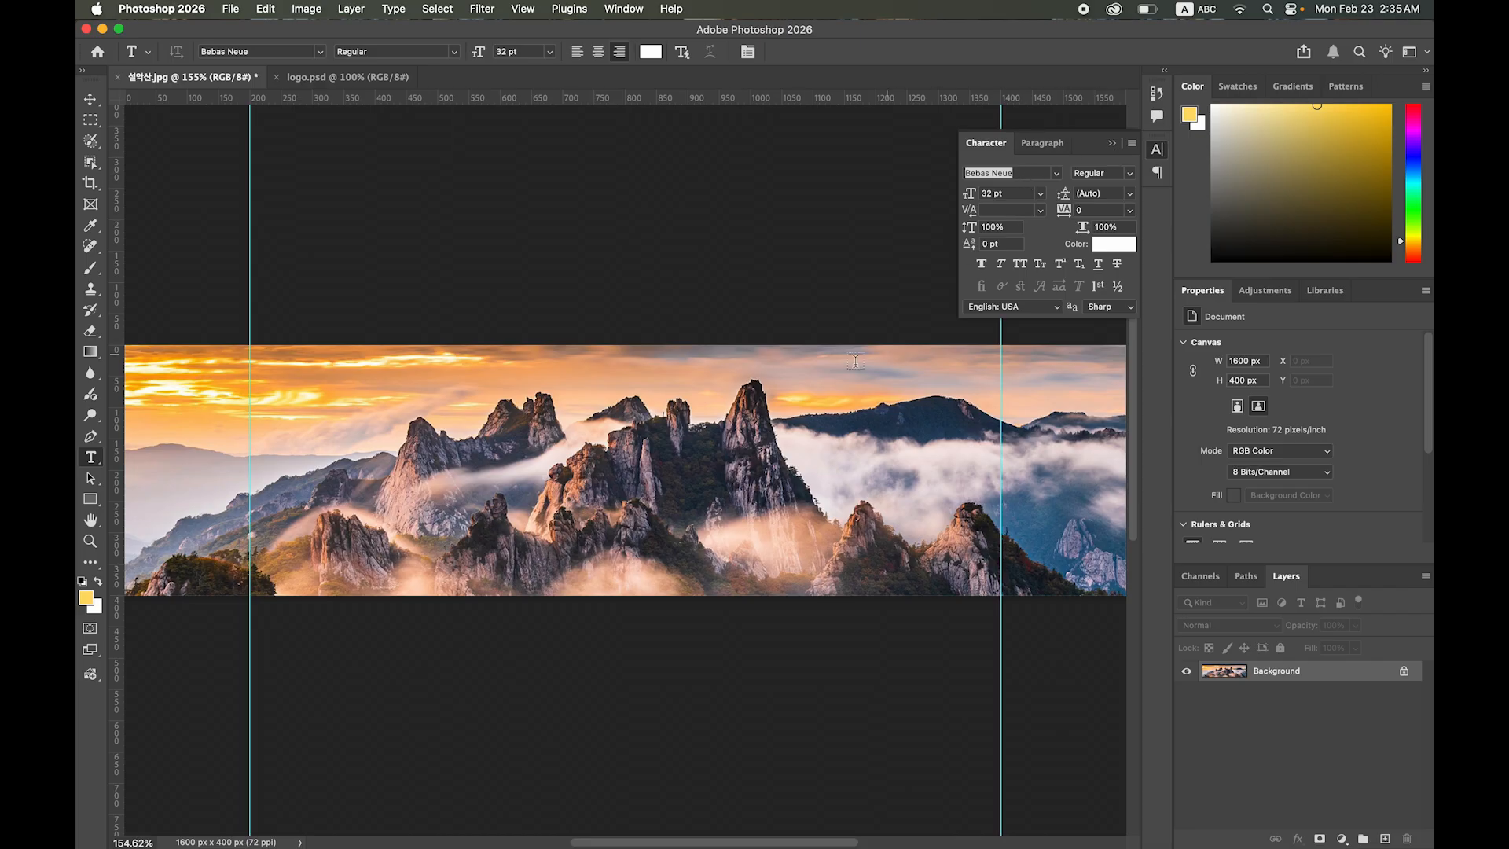
left_click(1039, 194)
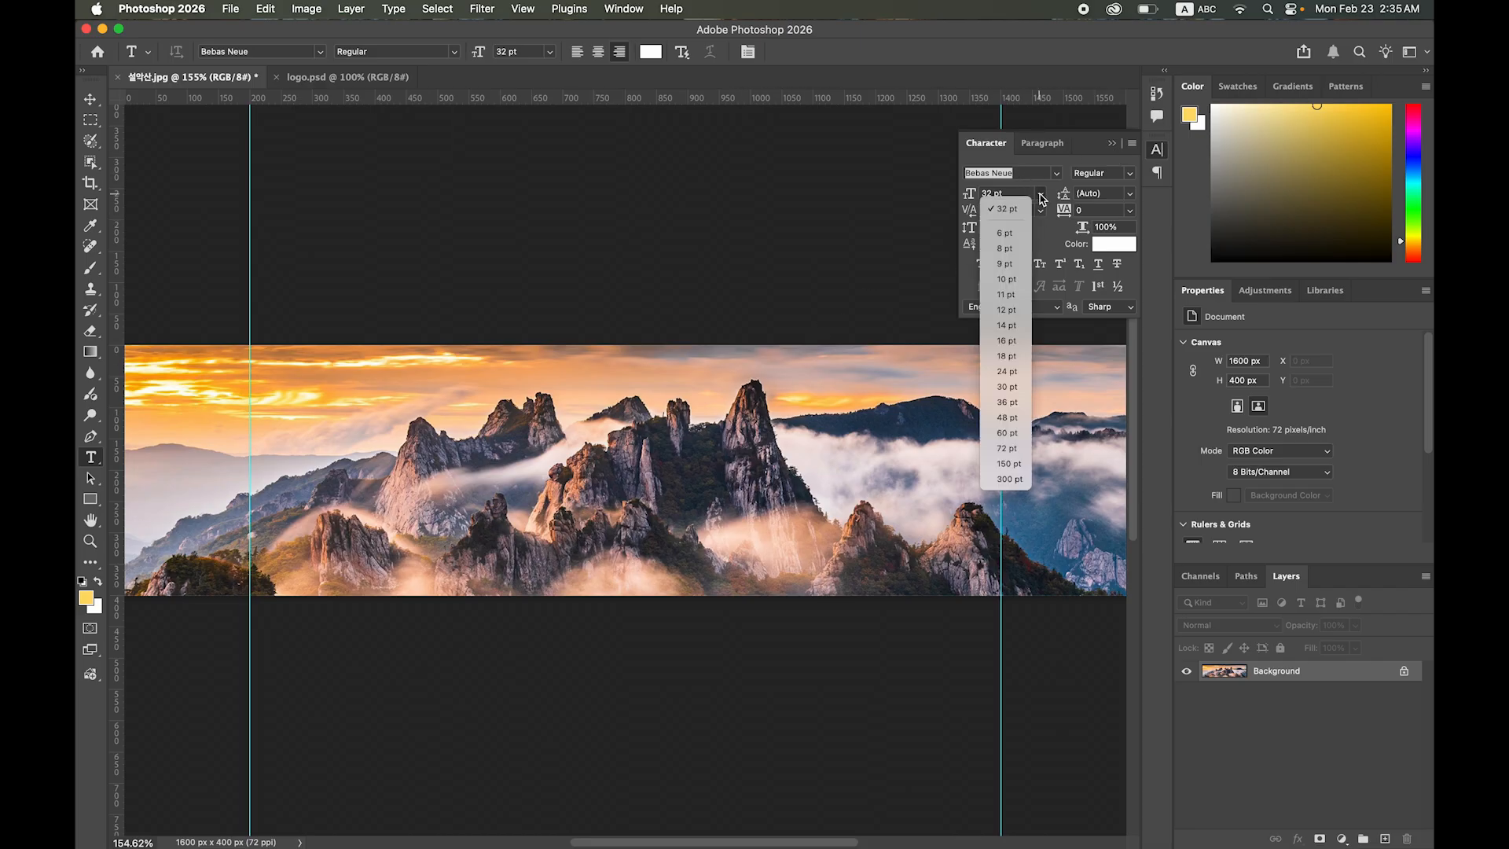
left_click(1006, 448)
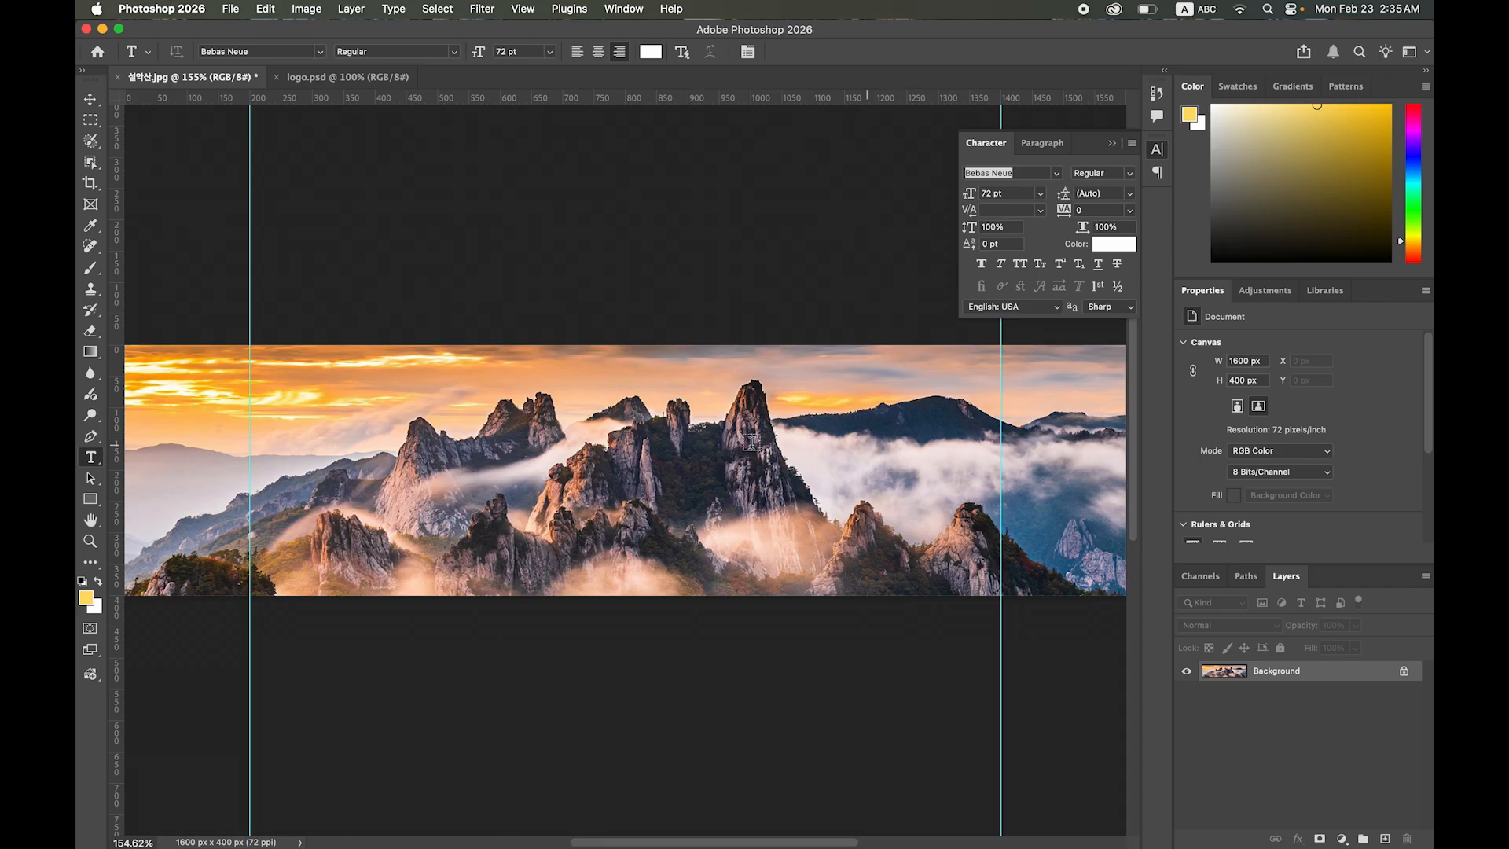
left_click(721, 440)
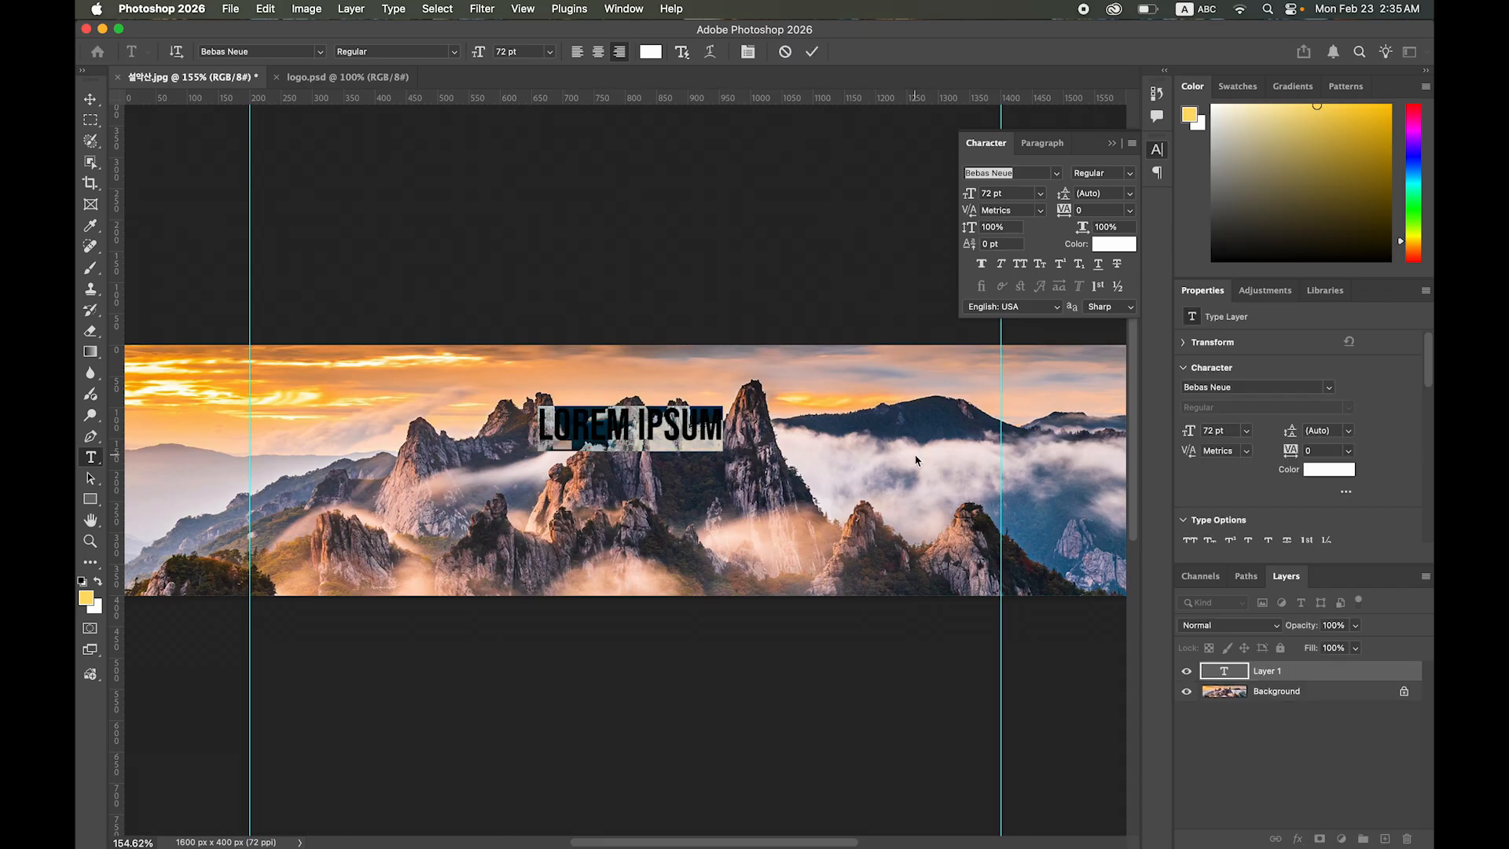
type("SEOR")
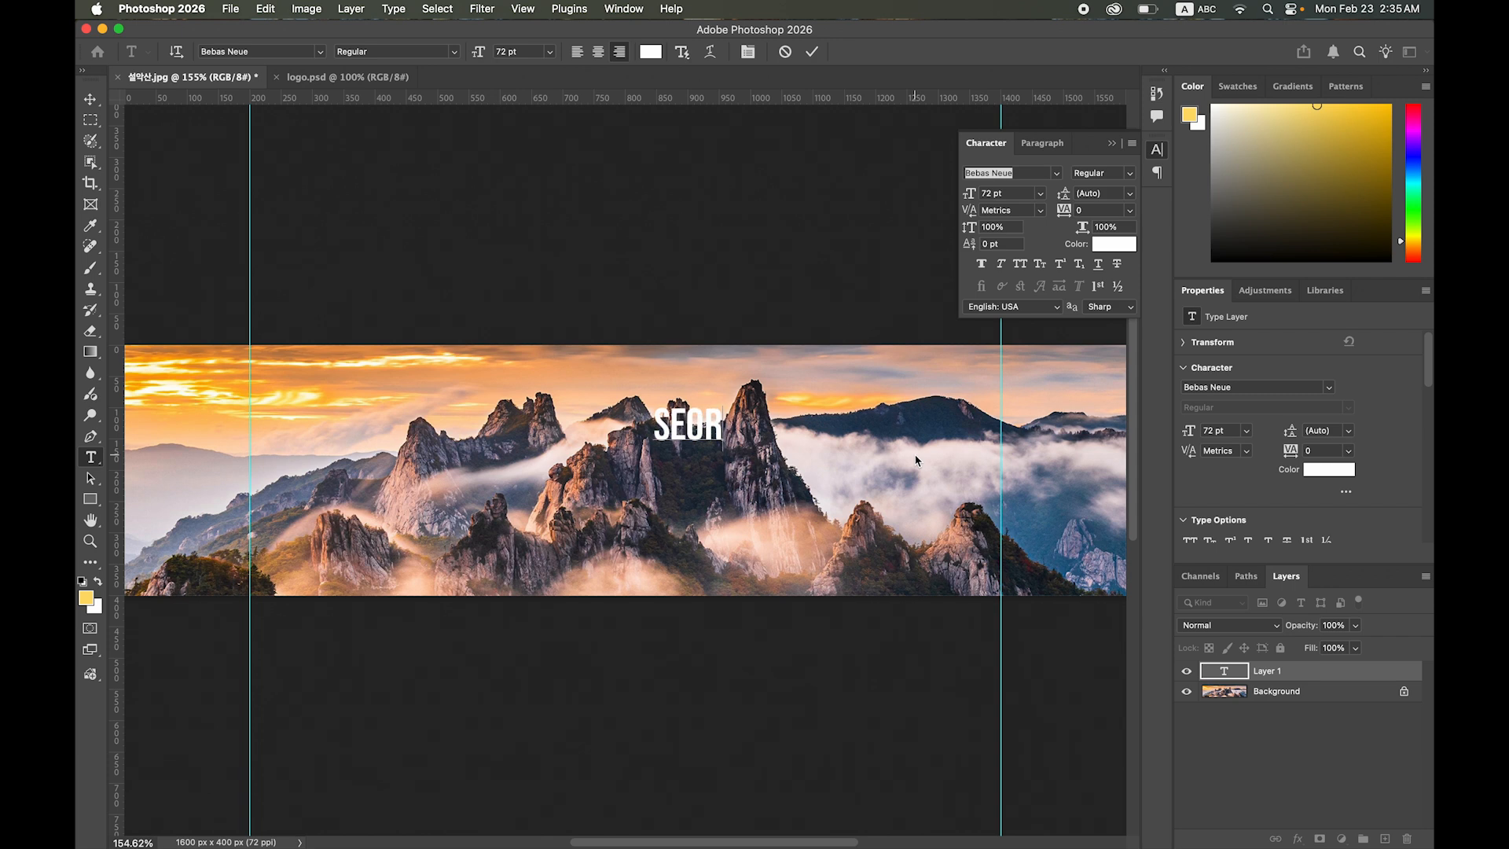
type("AKSAN")
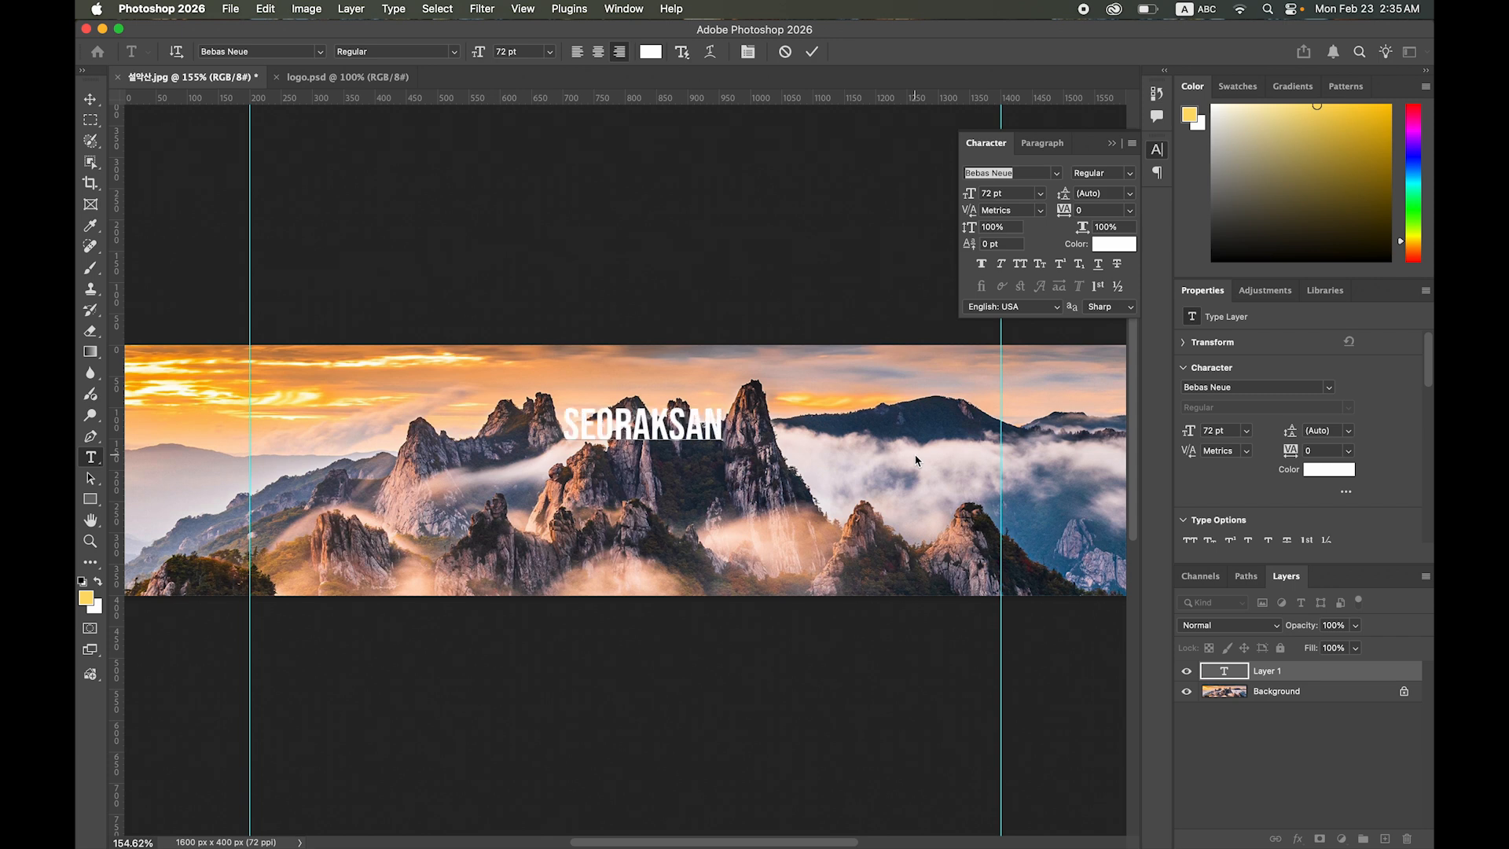
left_click(90, 99)
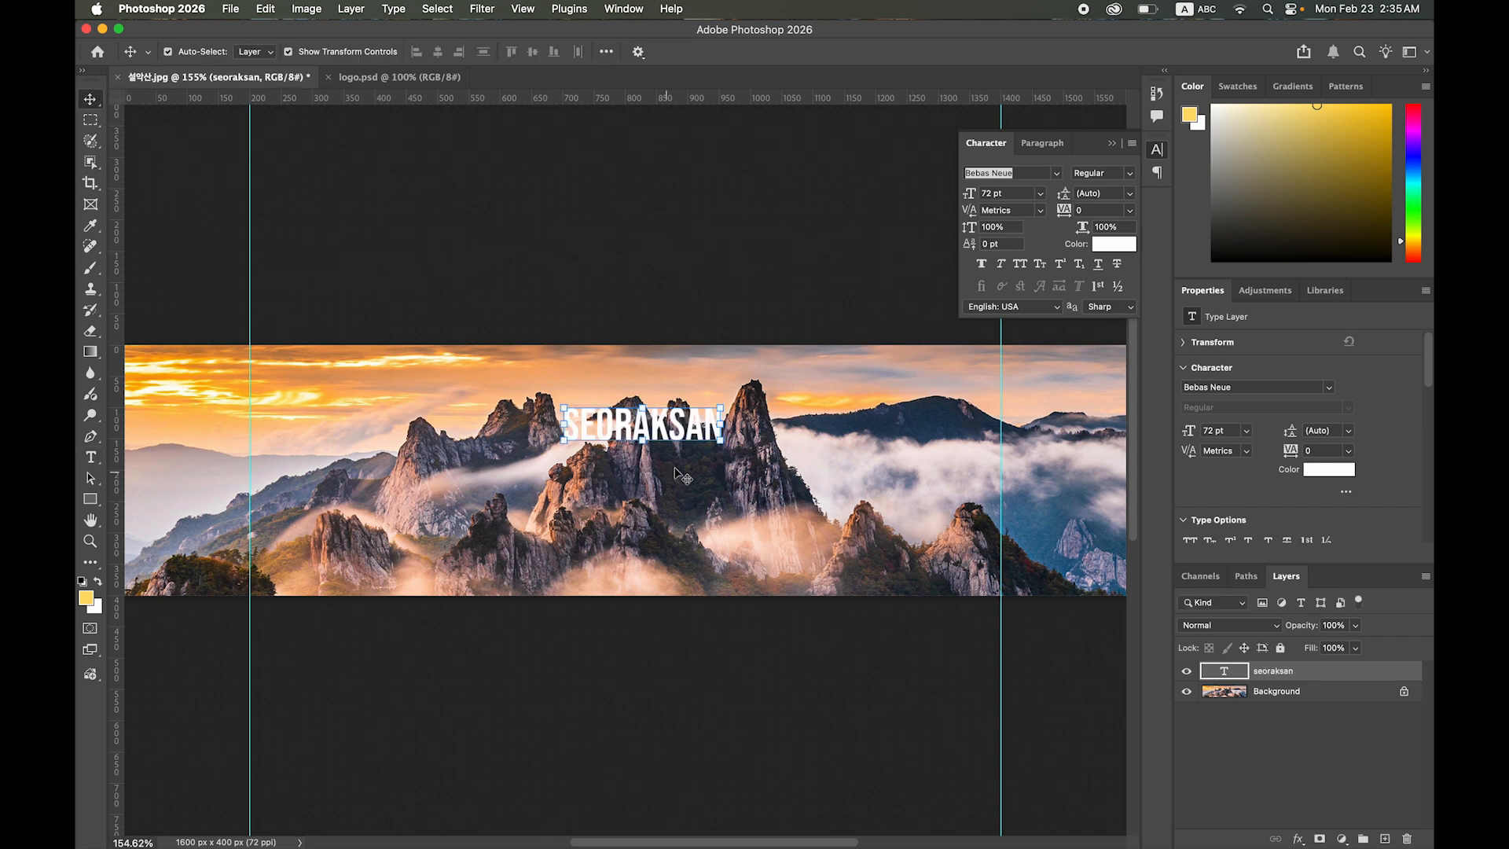
left_click_drag(664, 427, 829, 432)
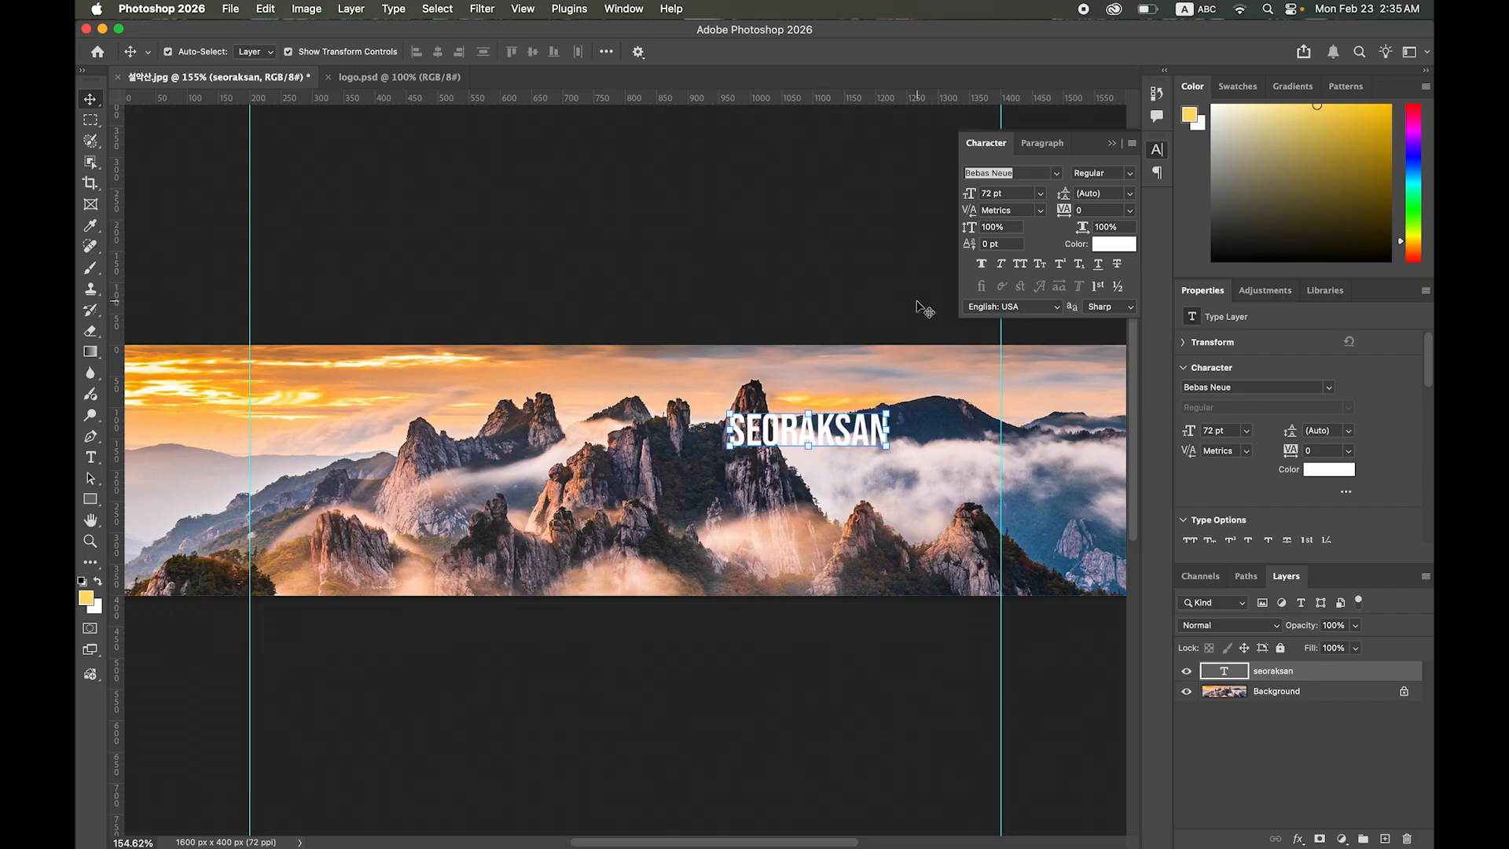
- Set the SEORAKSAN title's font size to 100 pt and move the text toward the guide at 1400 px
left_click(1046, 144)
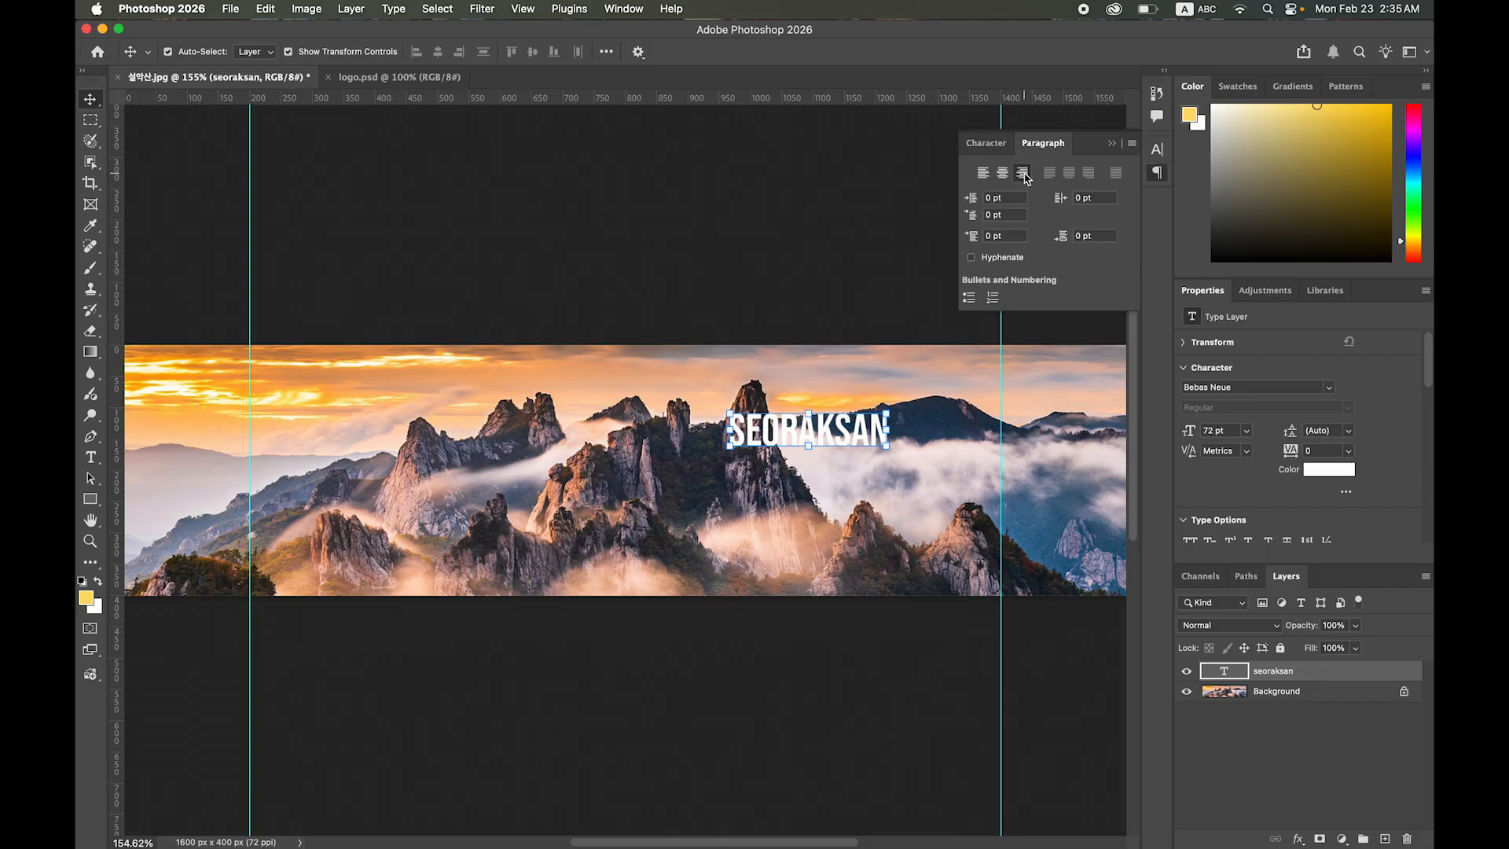
left_click(985, 146)
left_click(993, 194)
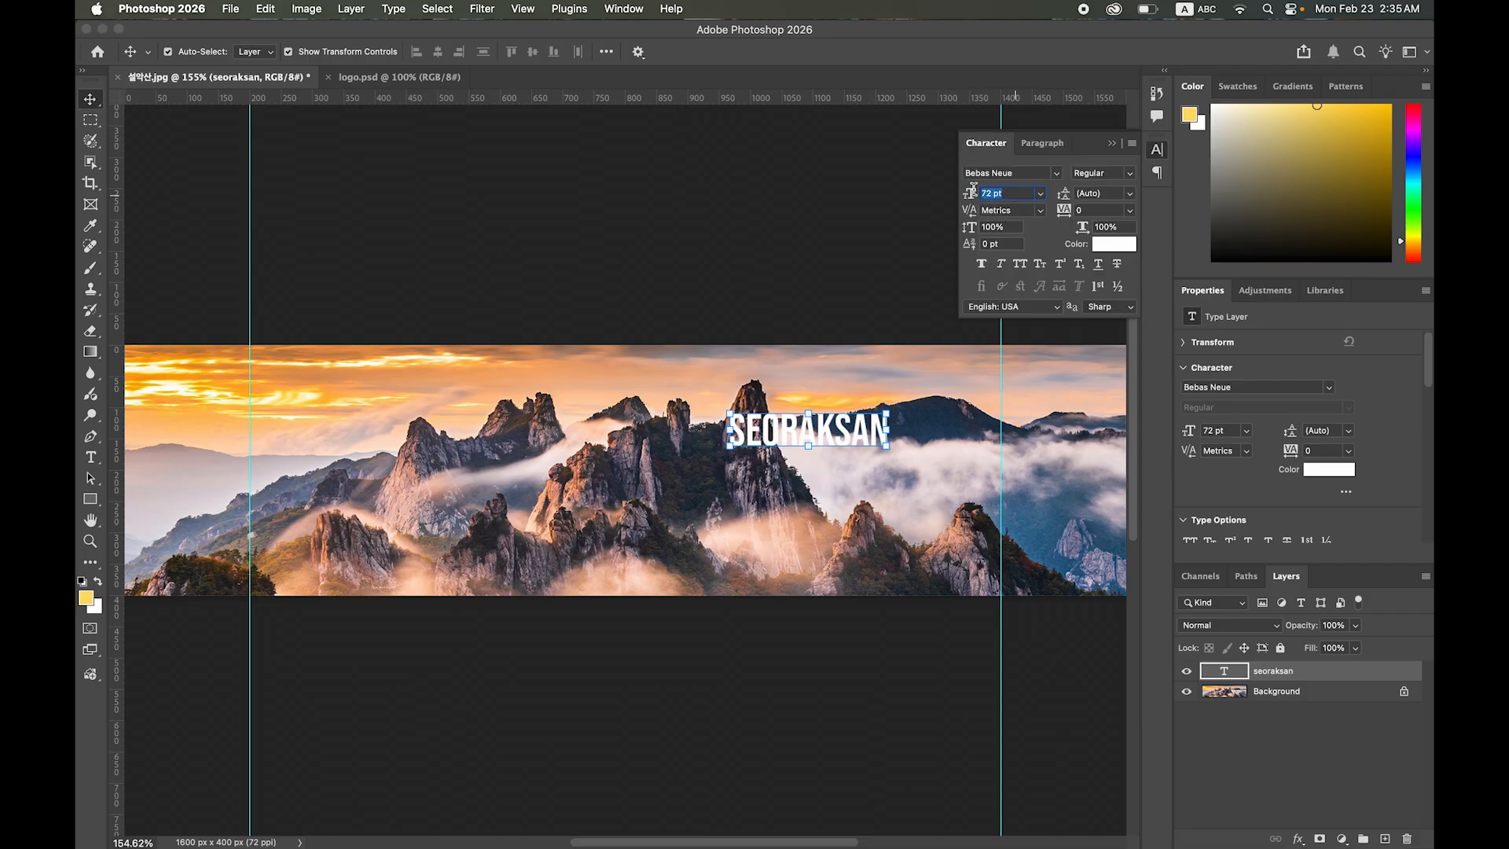
type("100")
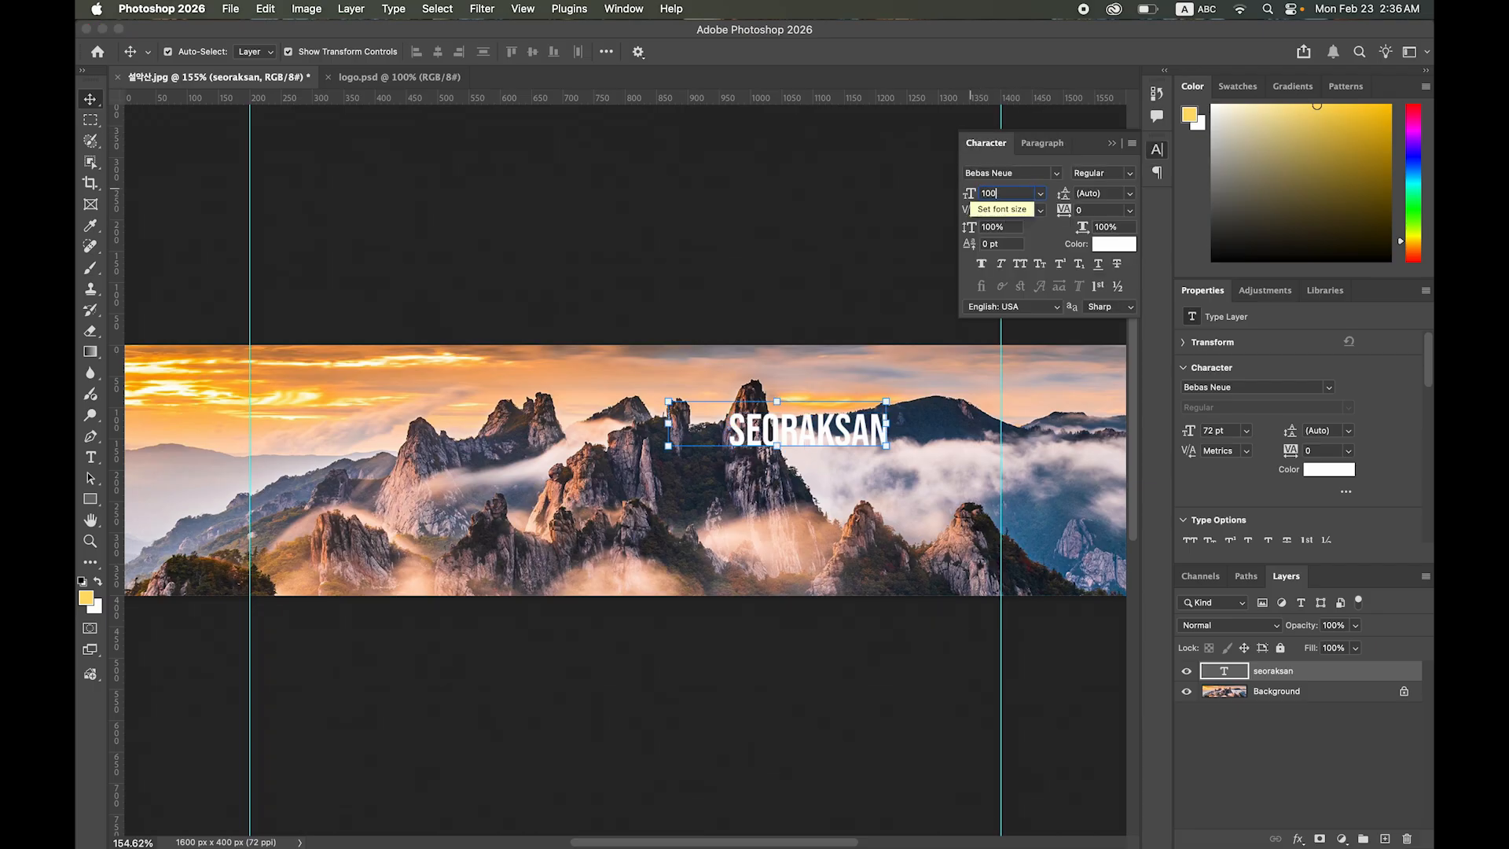
key("Return")
left_click_drag(780, 434, 882, 429)
- Set the SEORAKSAN title's font size to 120 pt and shift it slightly left, leaving a gap before the 1400 px guide
left_click(1020, 193)
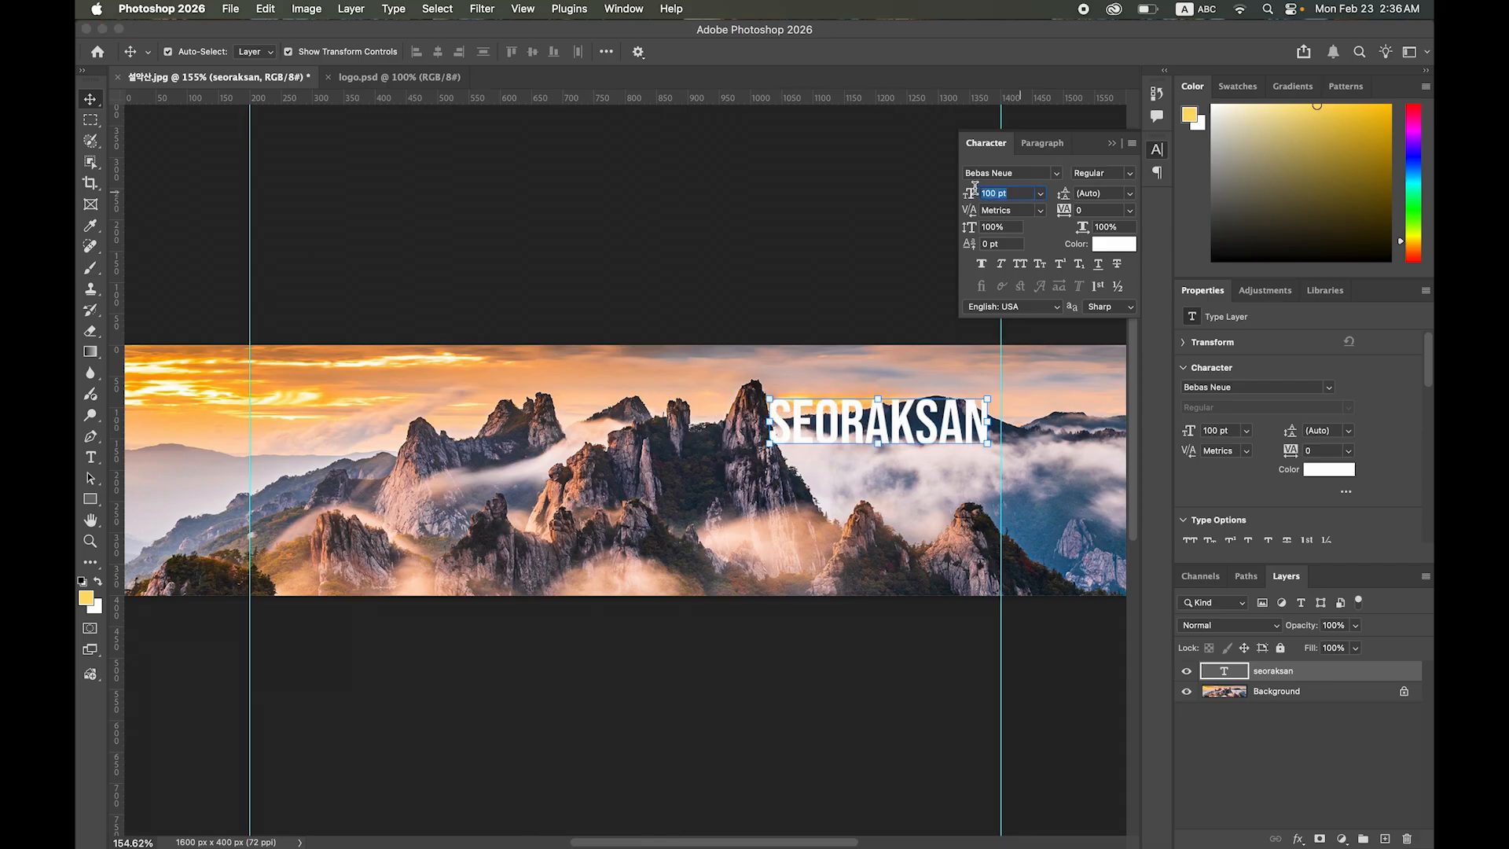
type("120")
key("Return")
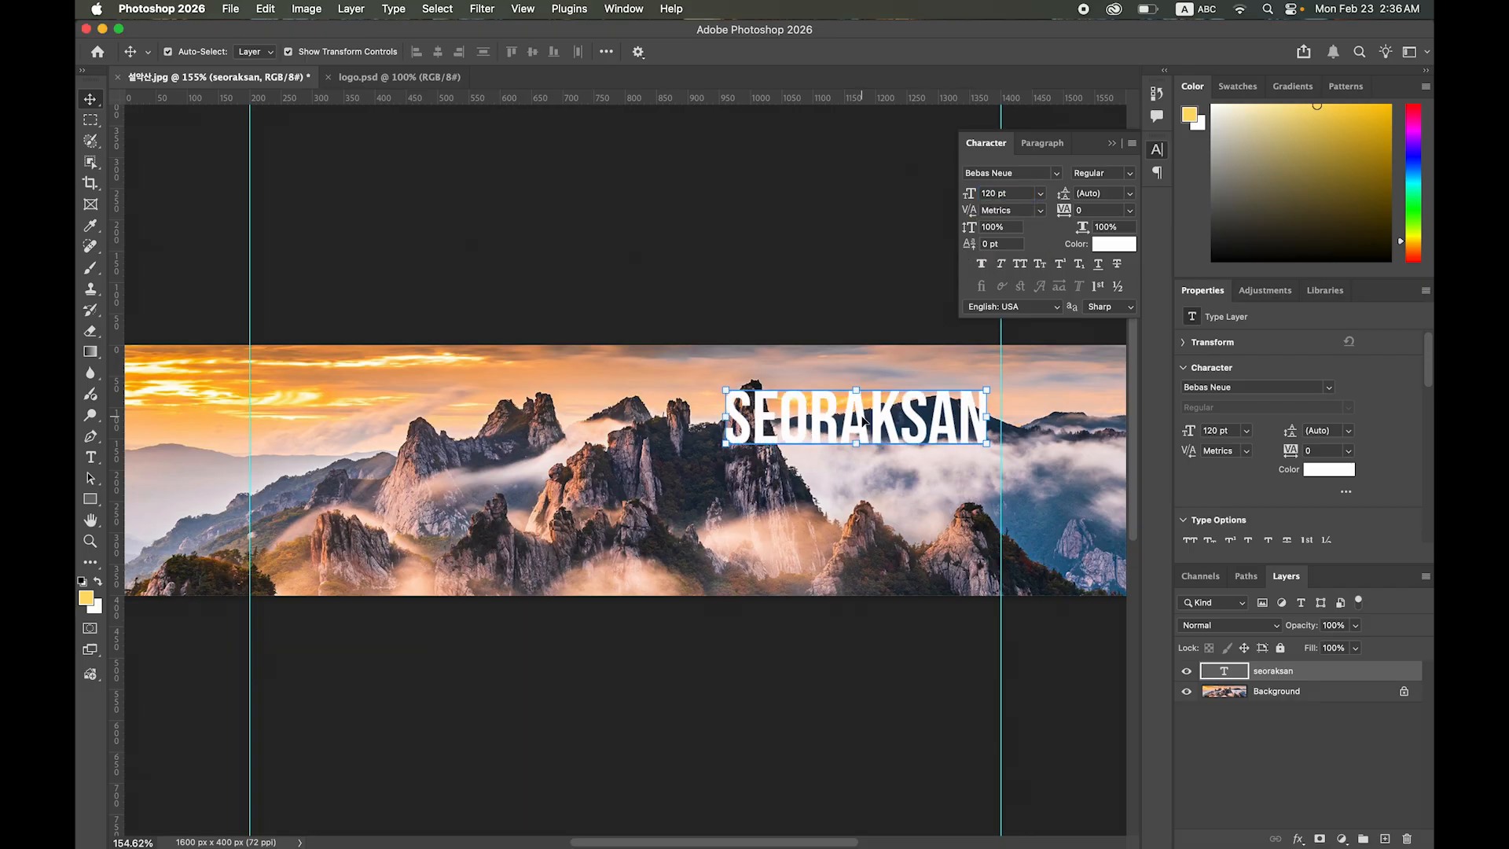
left_click_drag(860, 419, 817, 423)
left_click_drag(817, 424, 821, 424)
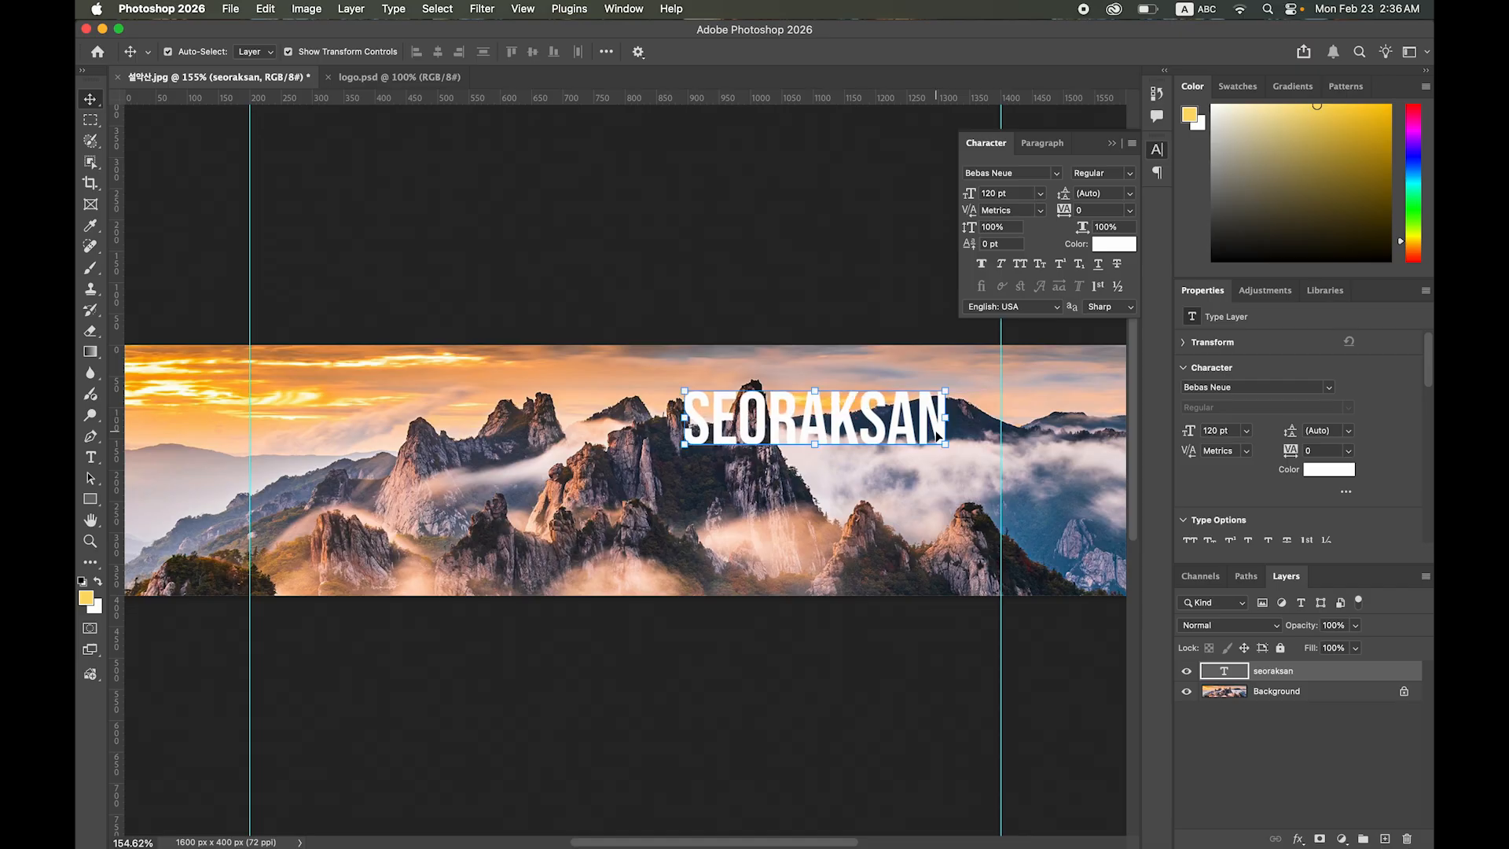
- Add a separate "NATIONAL" text layer in the title's style and align its right edge closely beneath SEORAKSAN
left_click(90, 457)
left_click(737, 507)
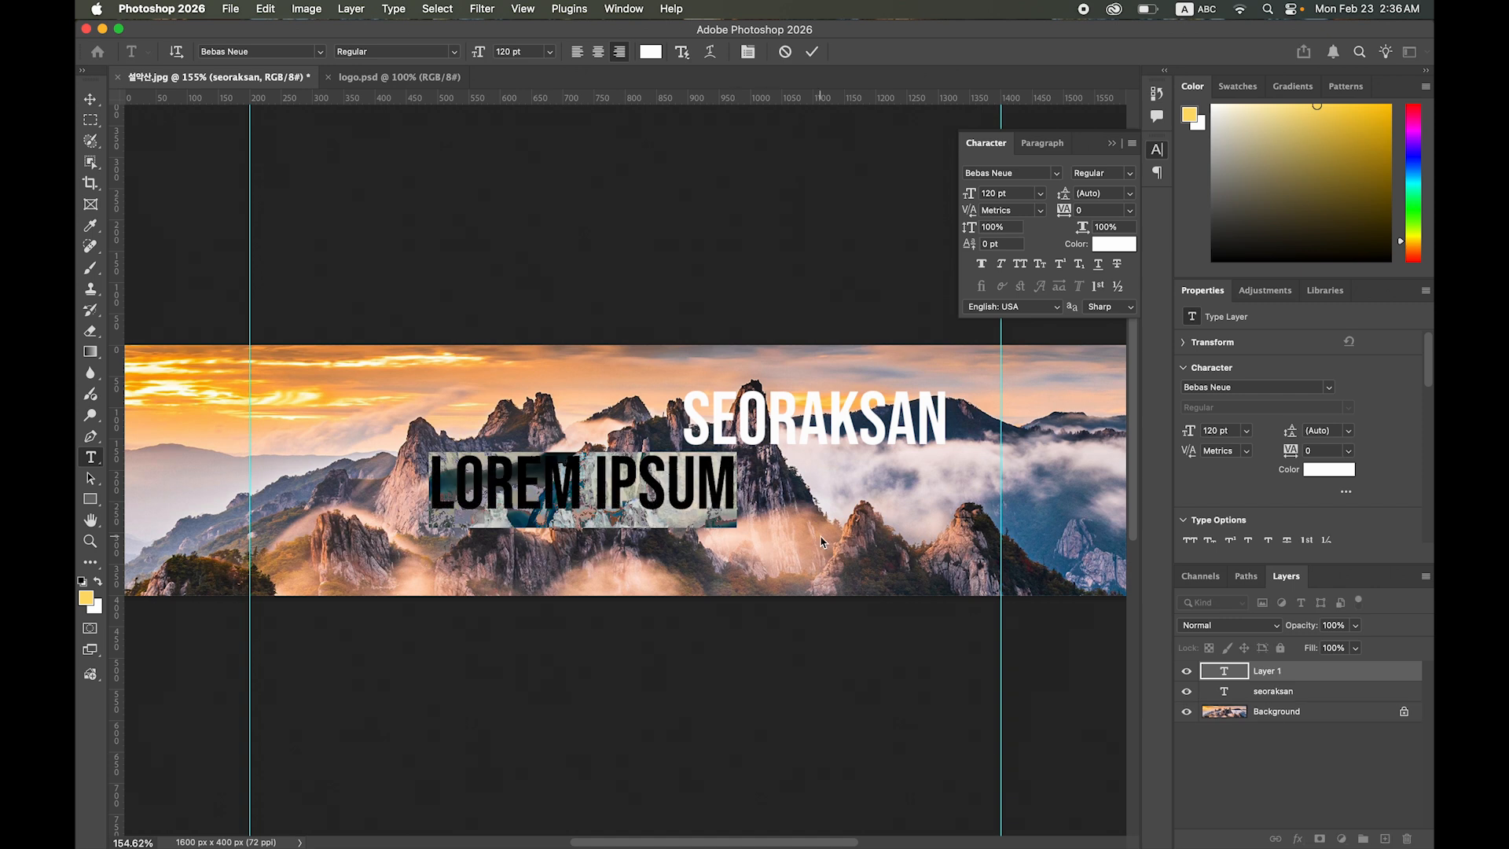
type("NATIO")
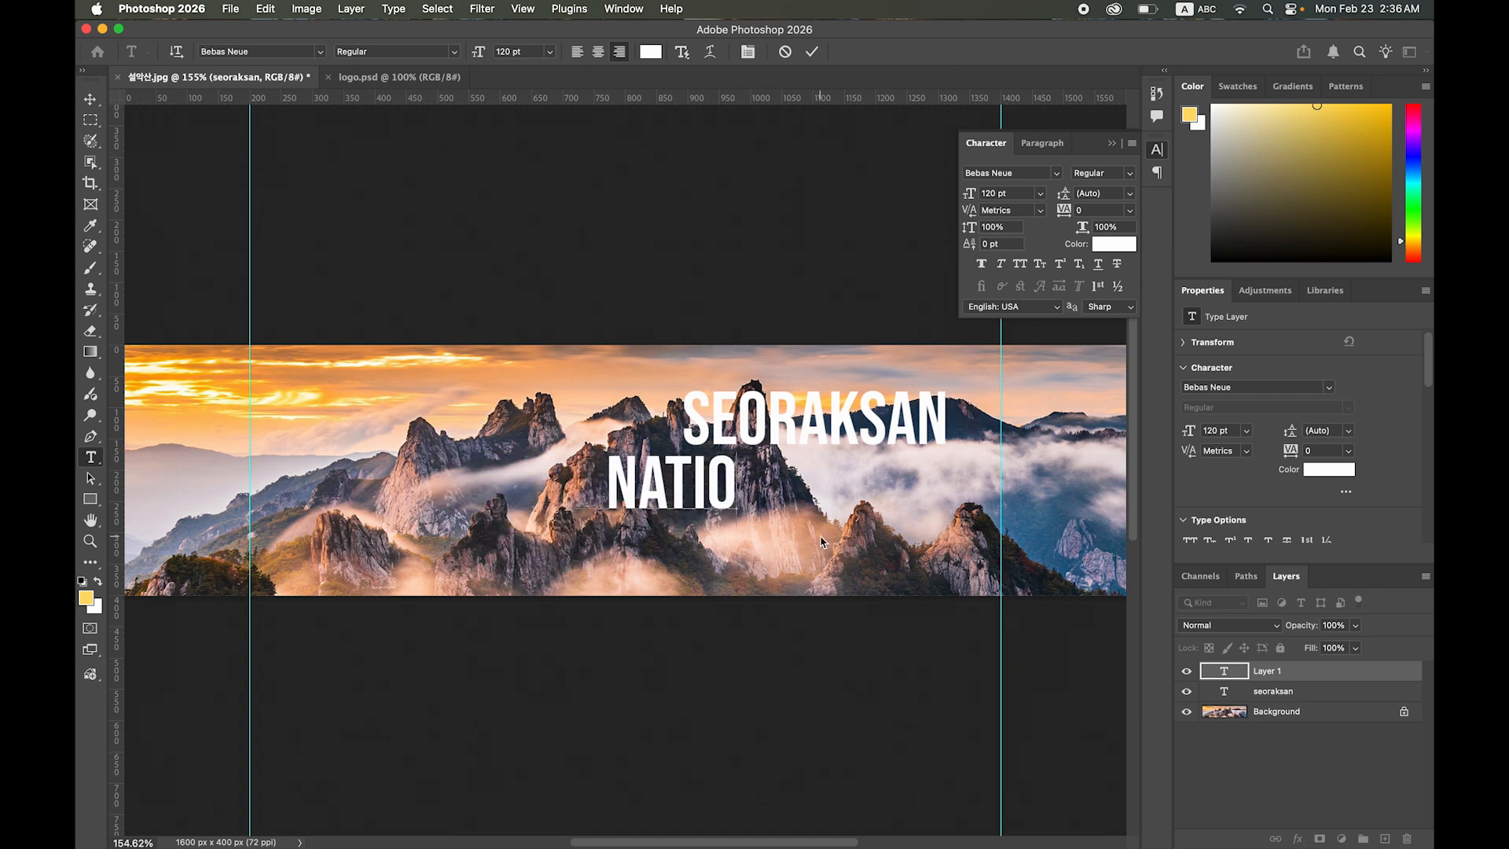
type("NAL")
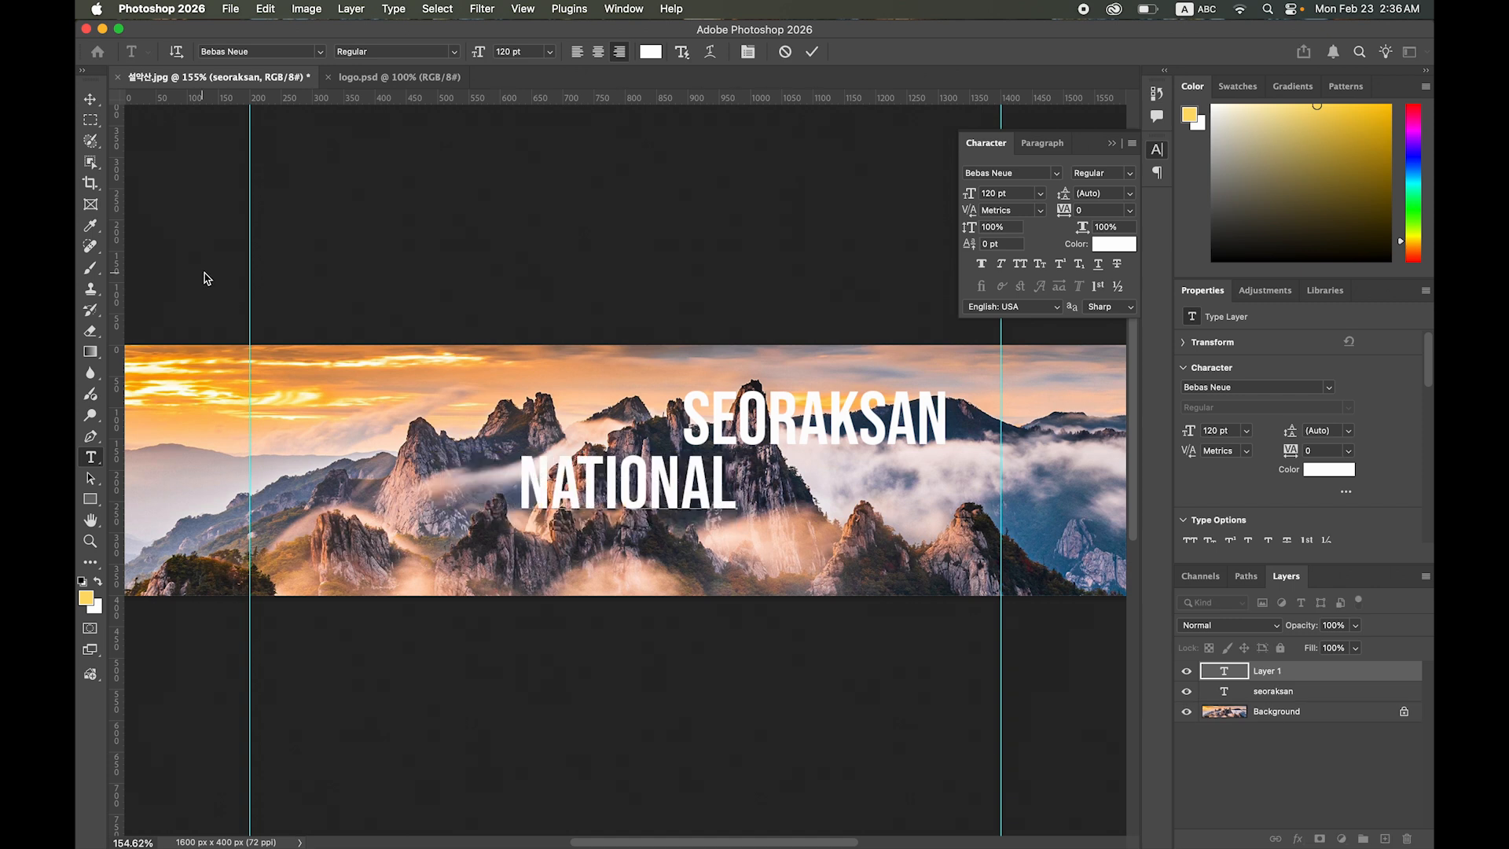
left_click(91, 99)
left_click_drag(652, 503, 859, 507)
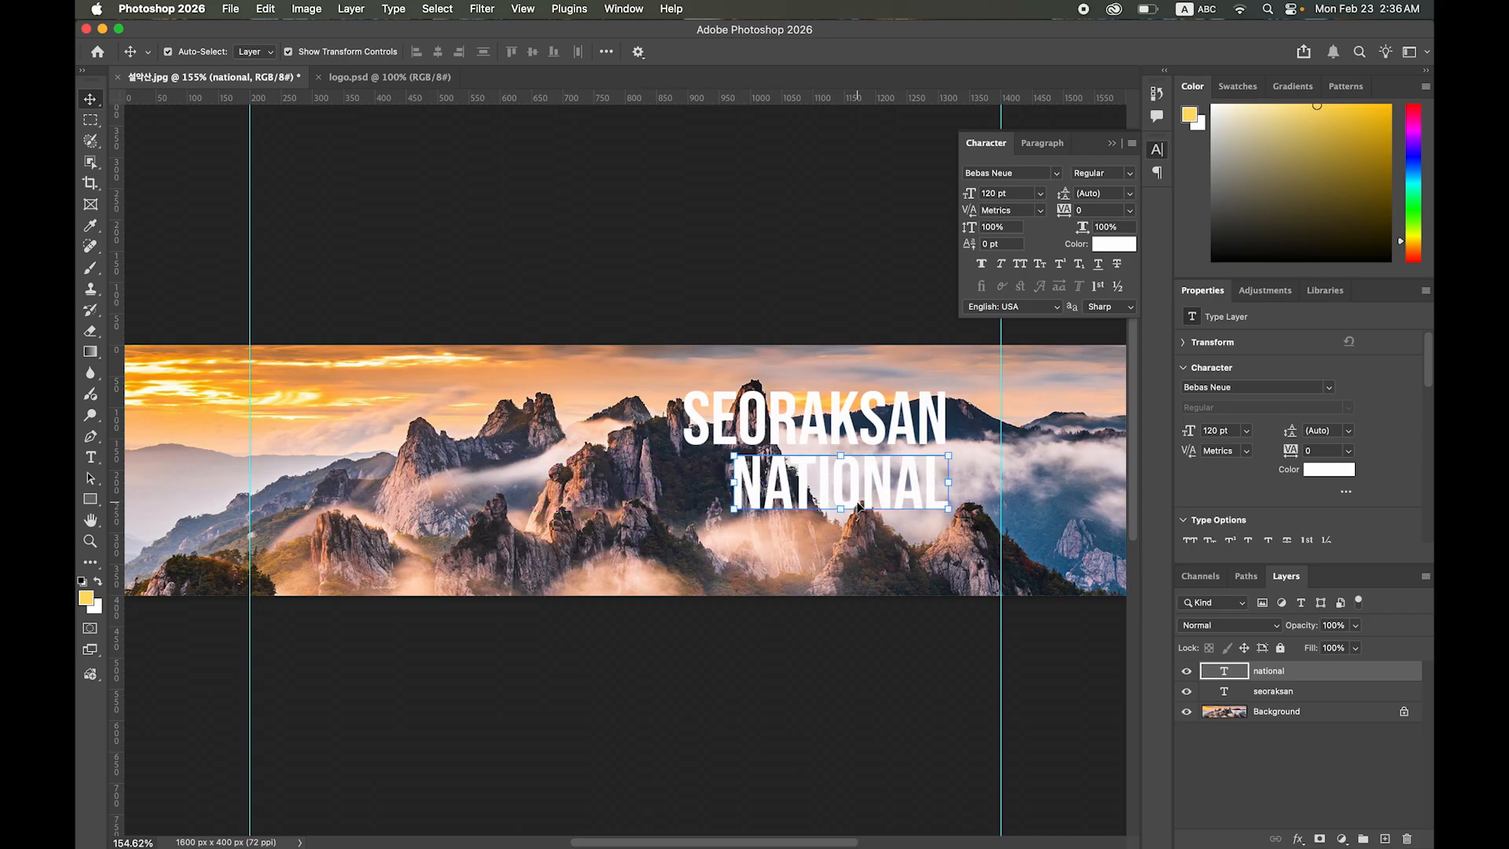
key("Up")
key("Up")
key("Up")
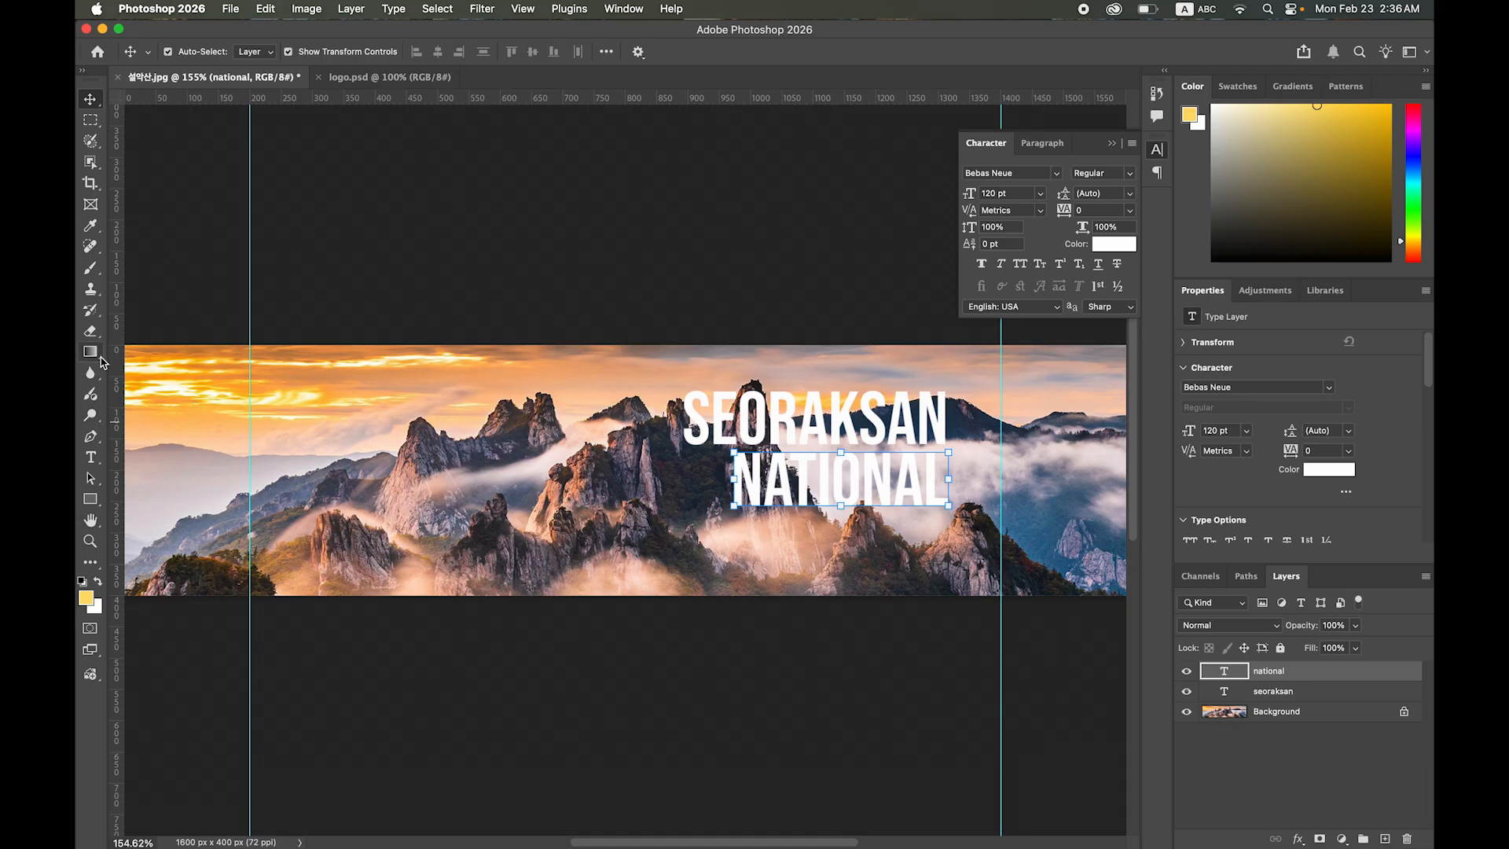
- Add a separate "PARK" text layer in the same style and align its right edge beneath NATIONAL
left_click(90, 457)
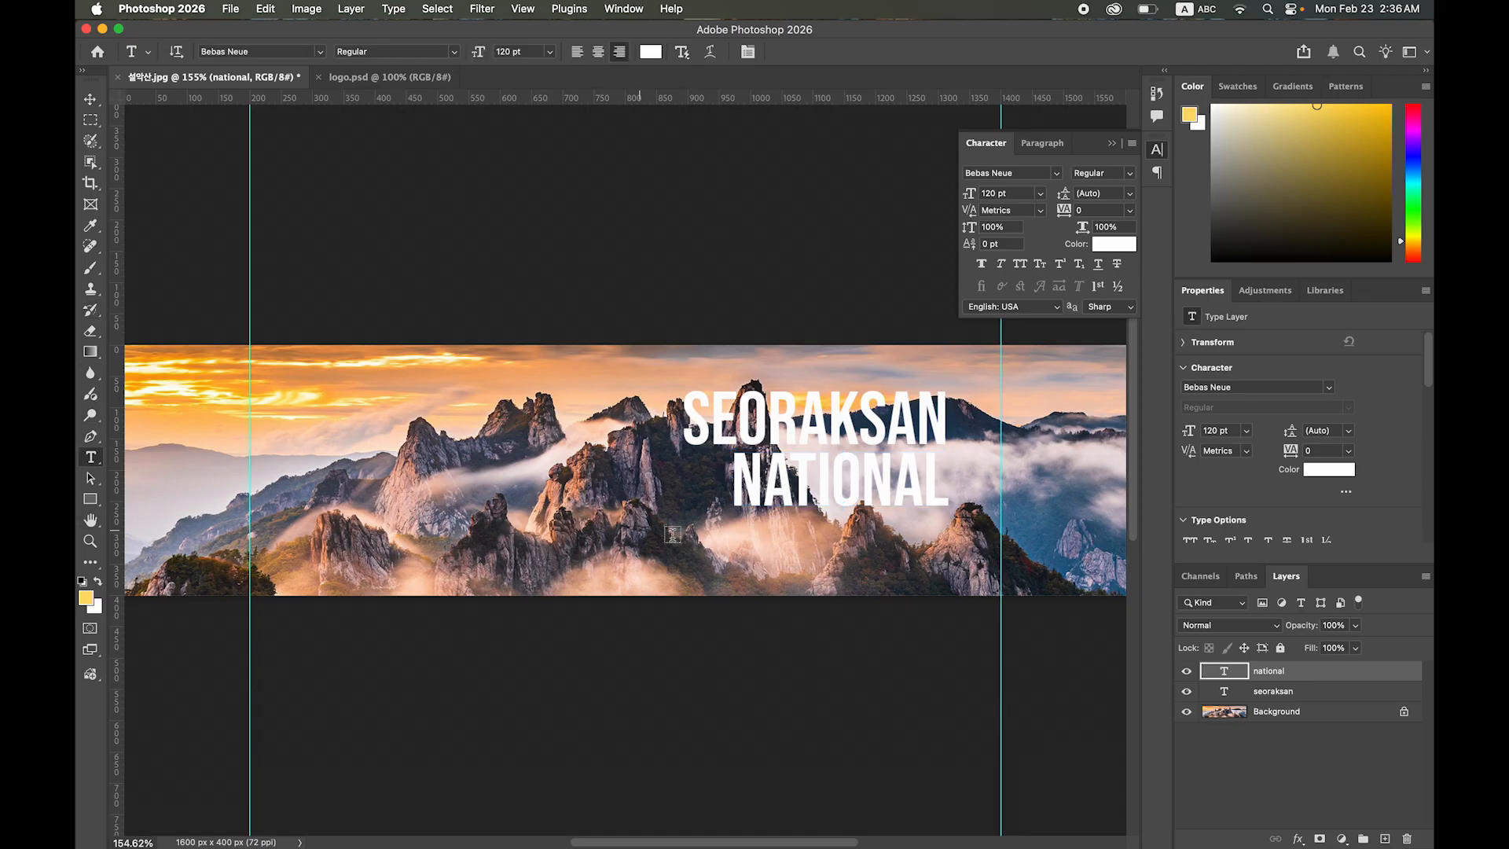
left_click(720, 564)
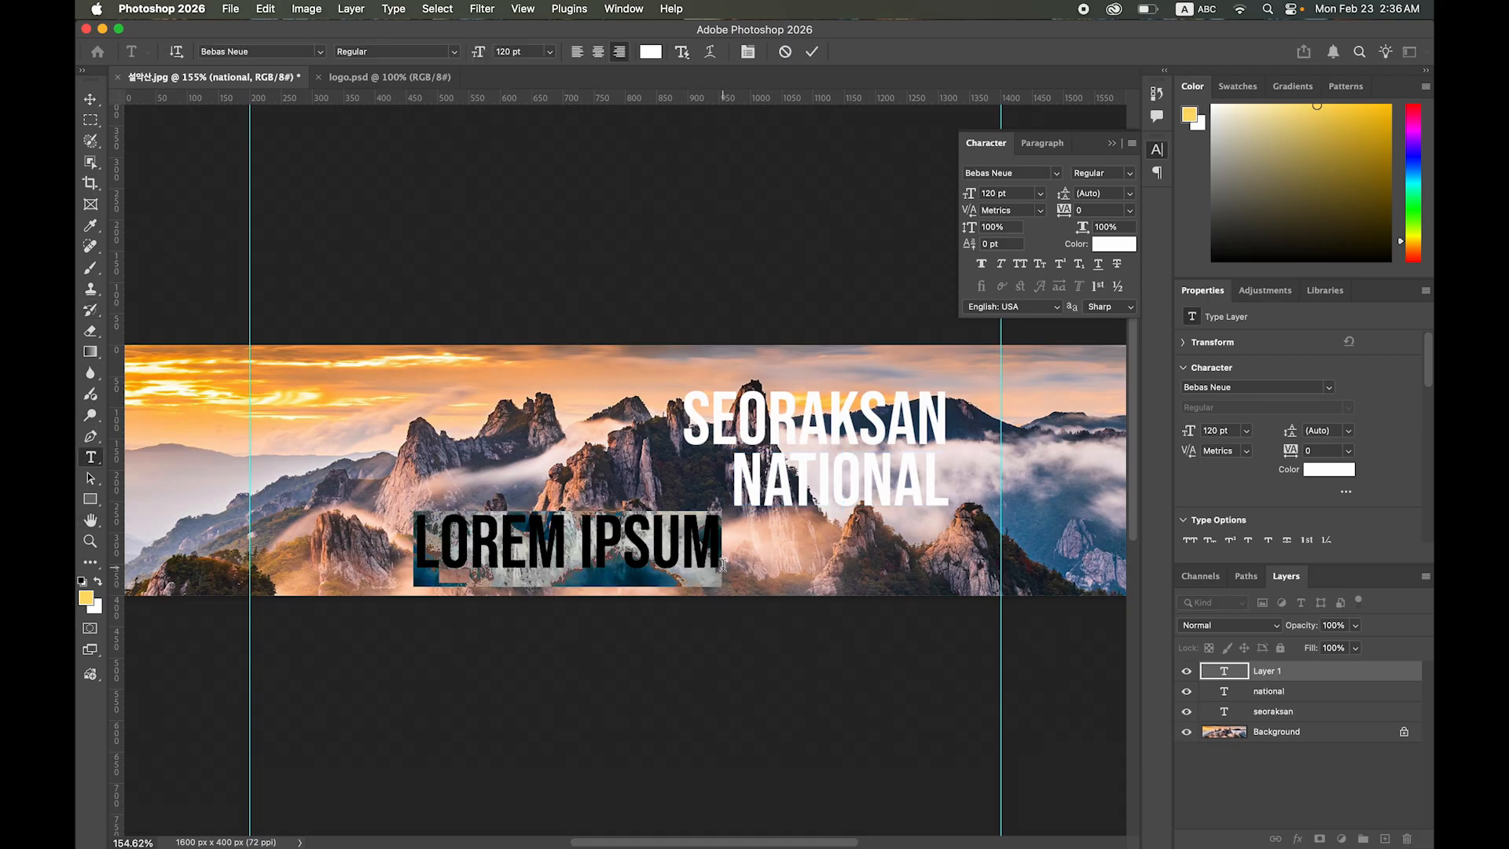
type("PARK")
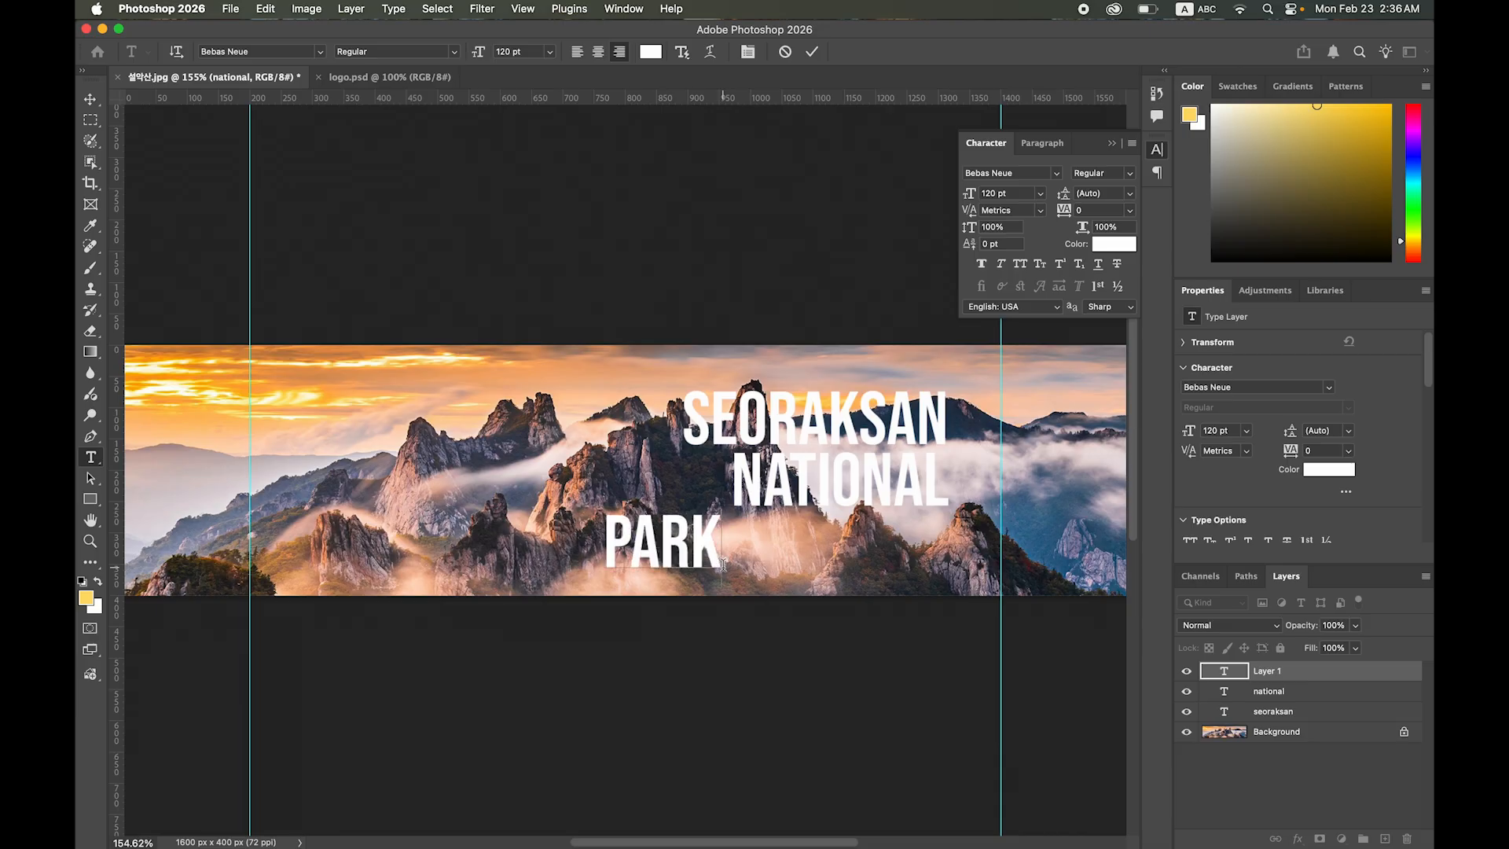
left_click(91, 98)
left_click_drag(672, 558, 882, 561)
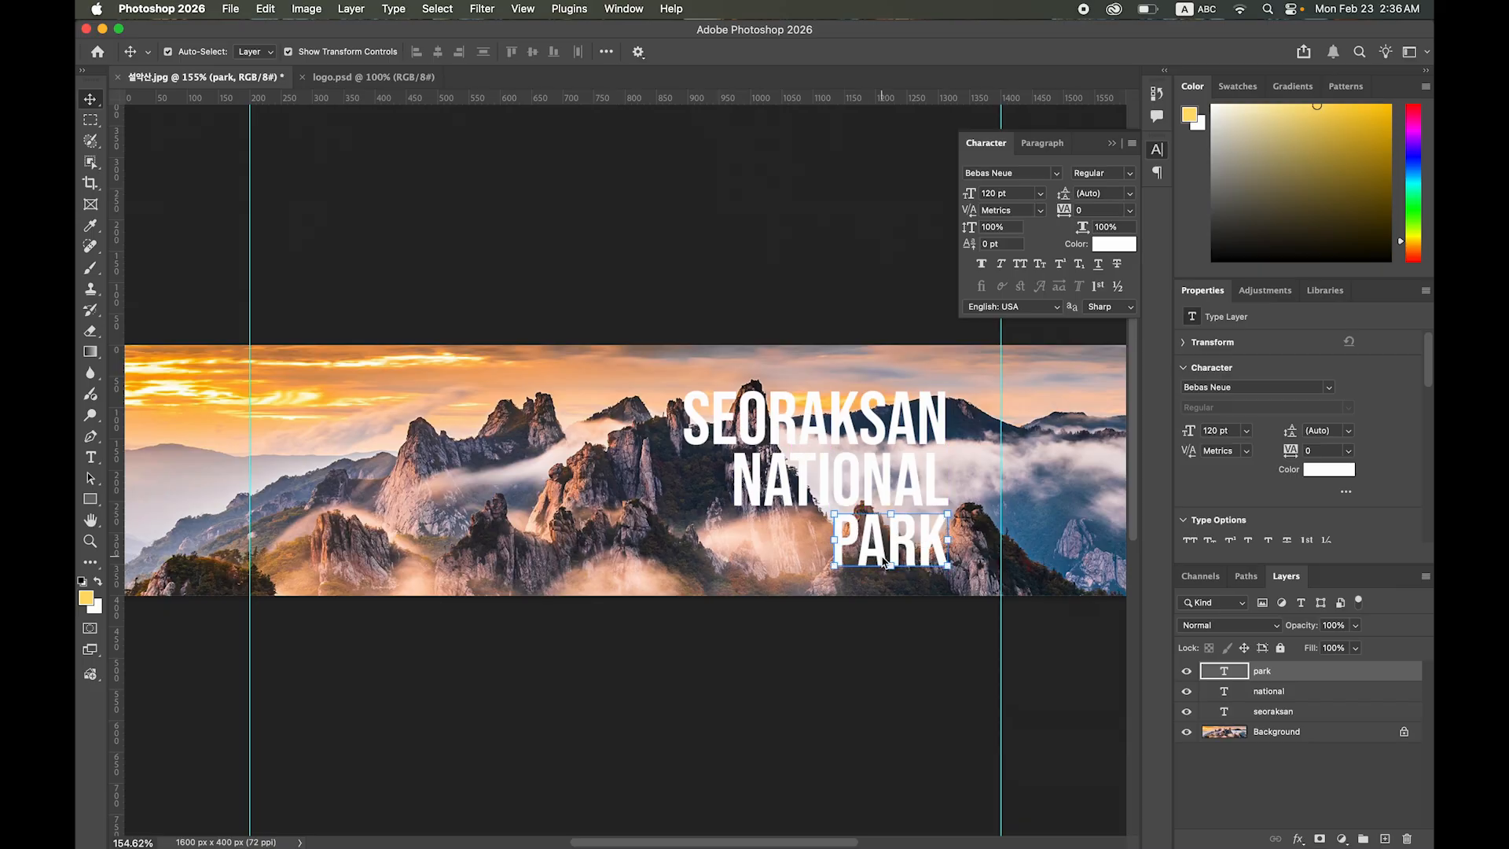
left_click(549, 268)
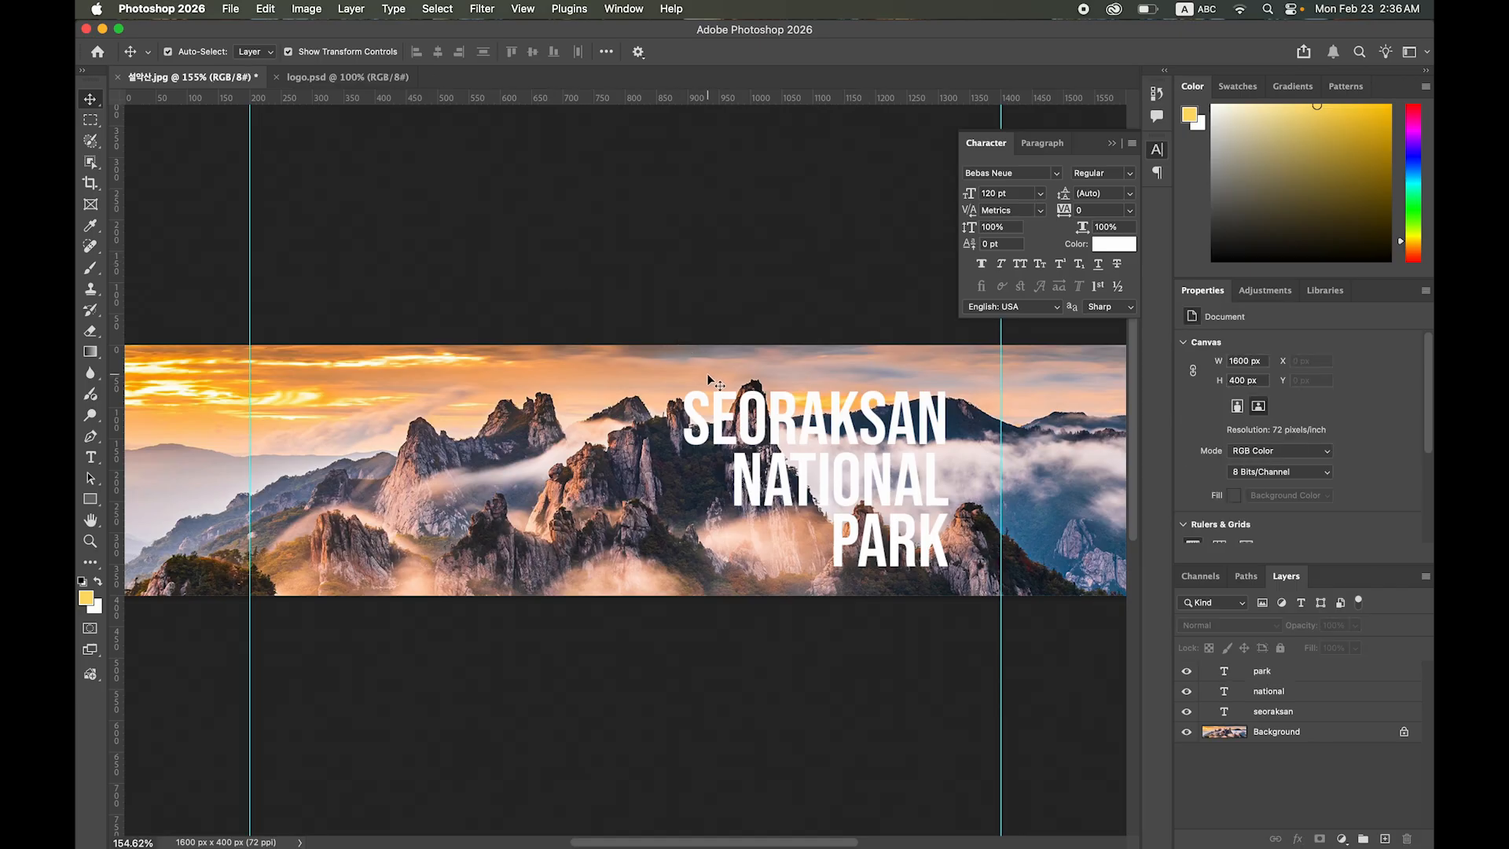
- Add a black Outer Glow effect with 65% opacity to the SEORAKSAN text layer
left_click(853, 432)
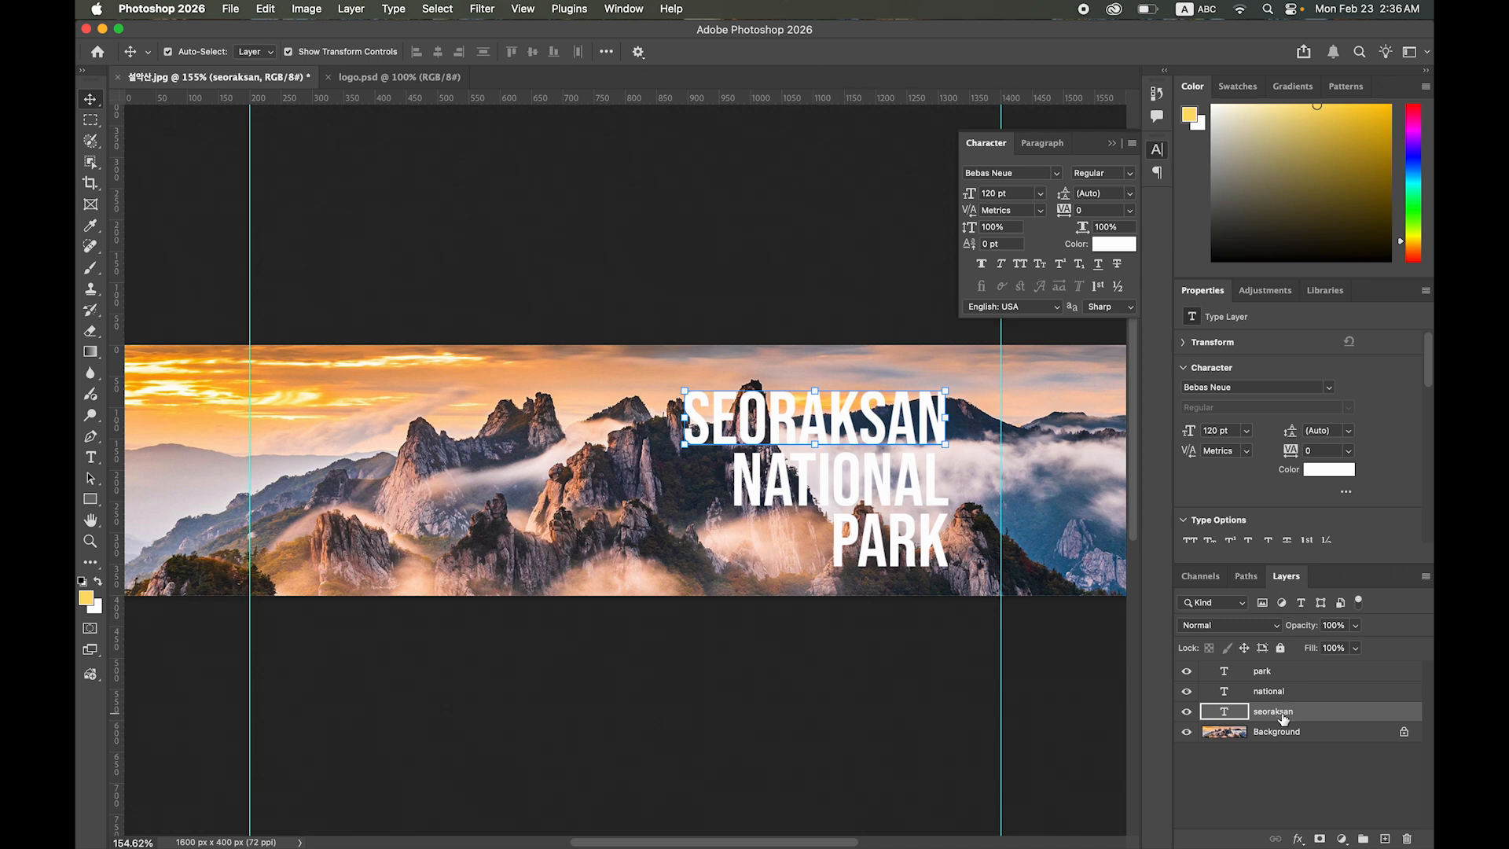
left_click(1297, 839)
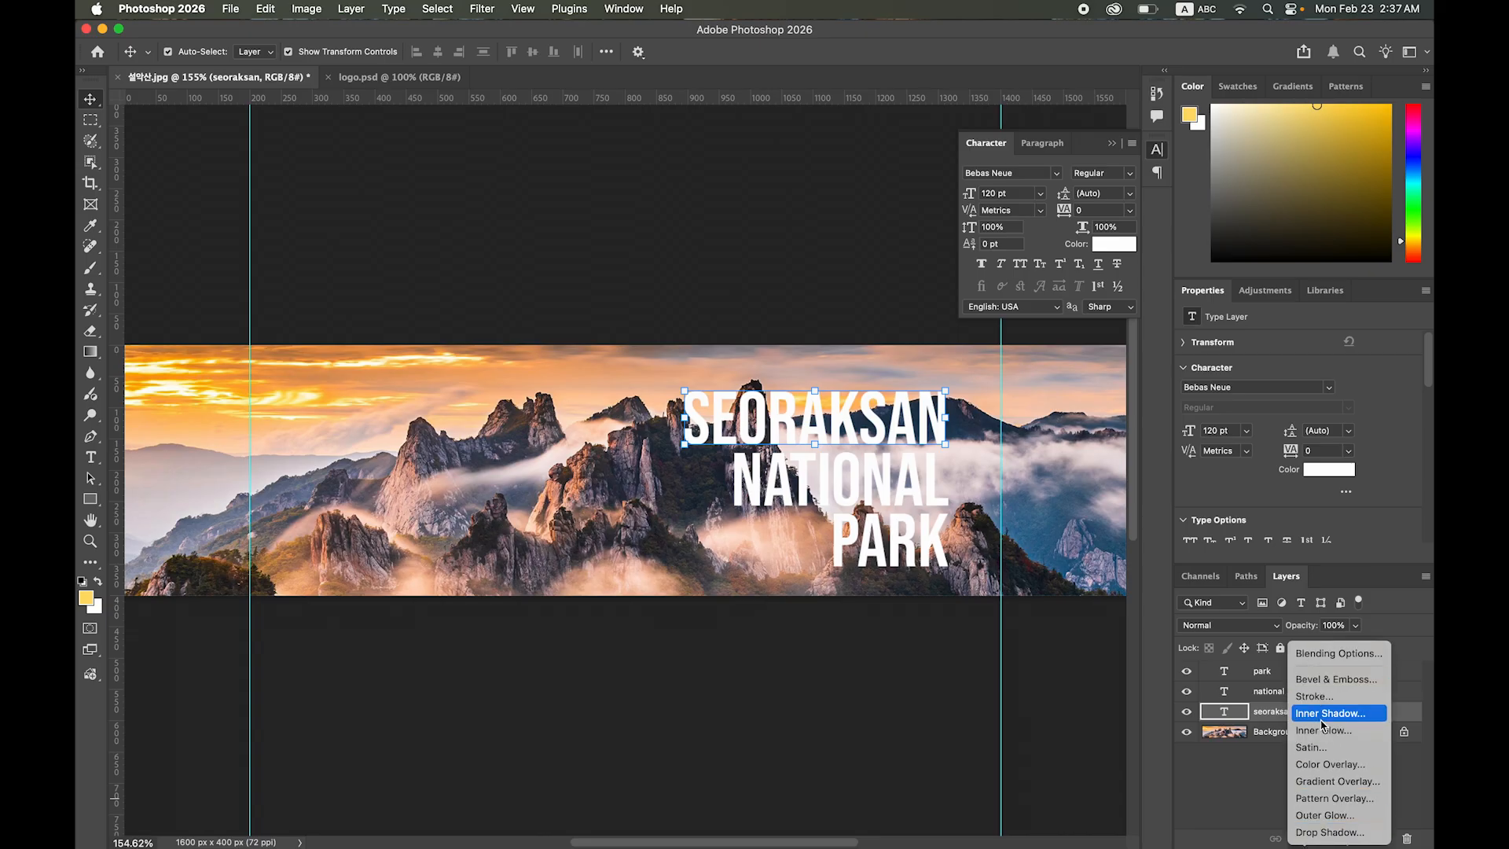
left_click(1358, 821)
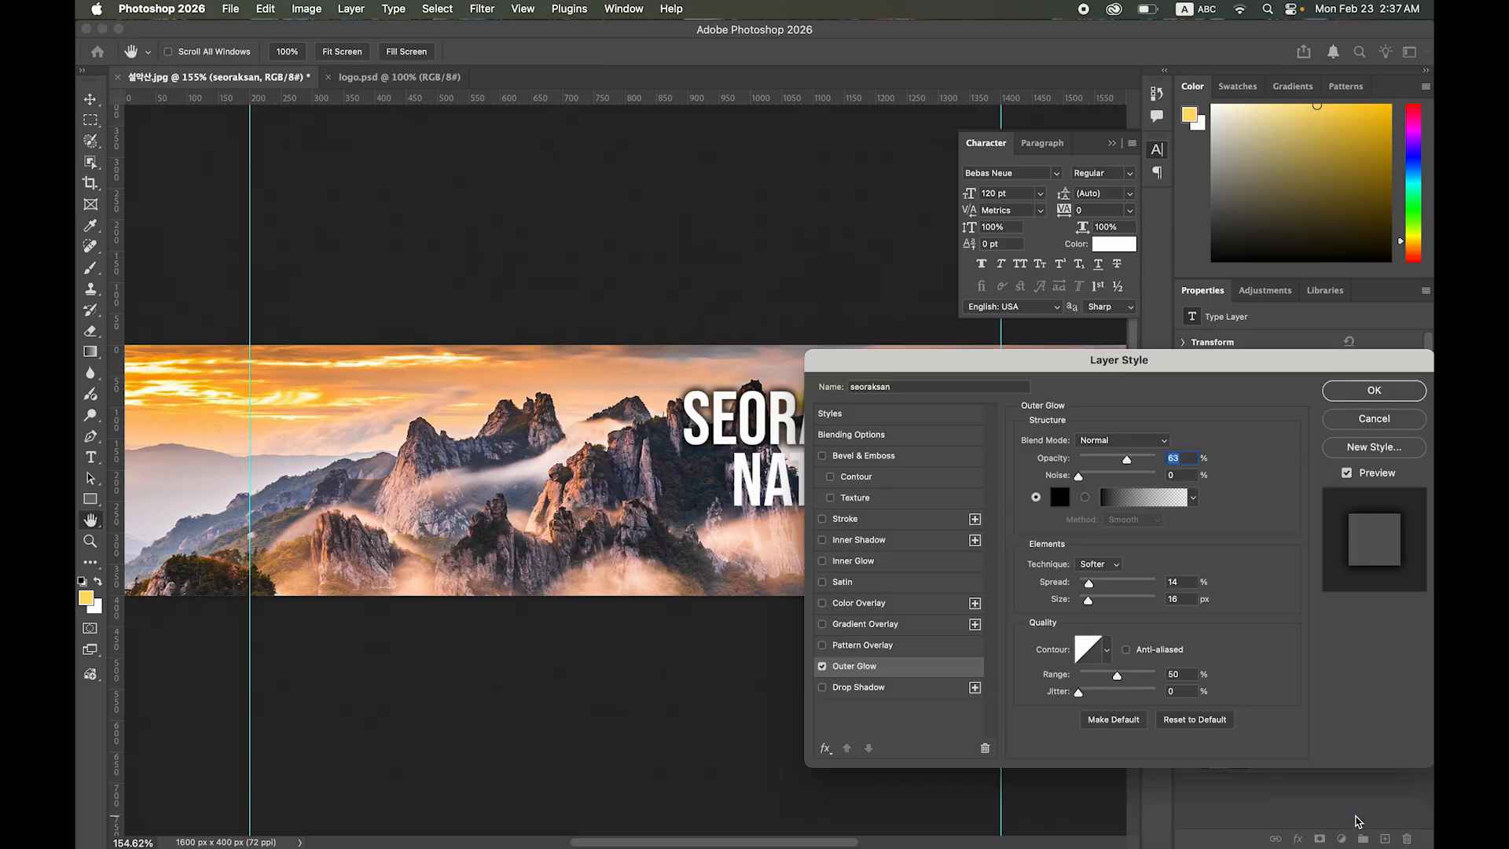
left_click_drag(889, 370, 1060, 345)
left_click_drag(703, 430, 491, 413)
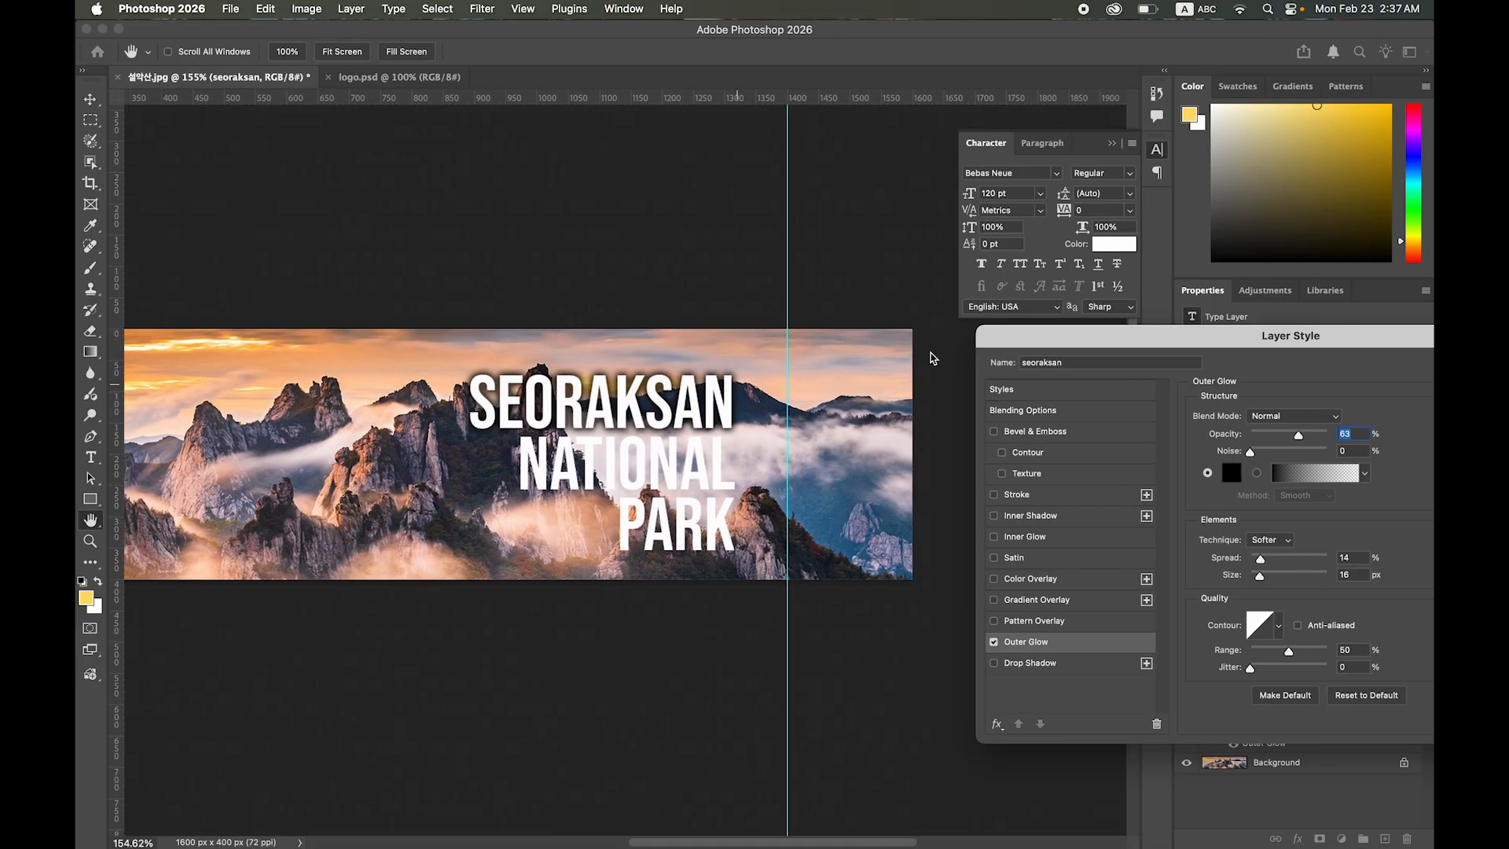
left_click_drag(1126, 337, 966, 302)
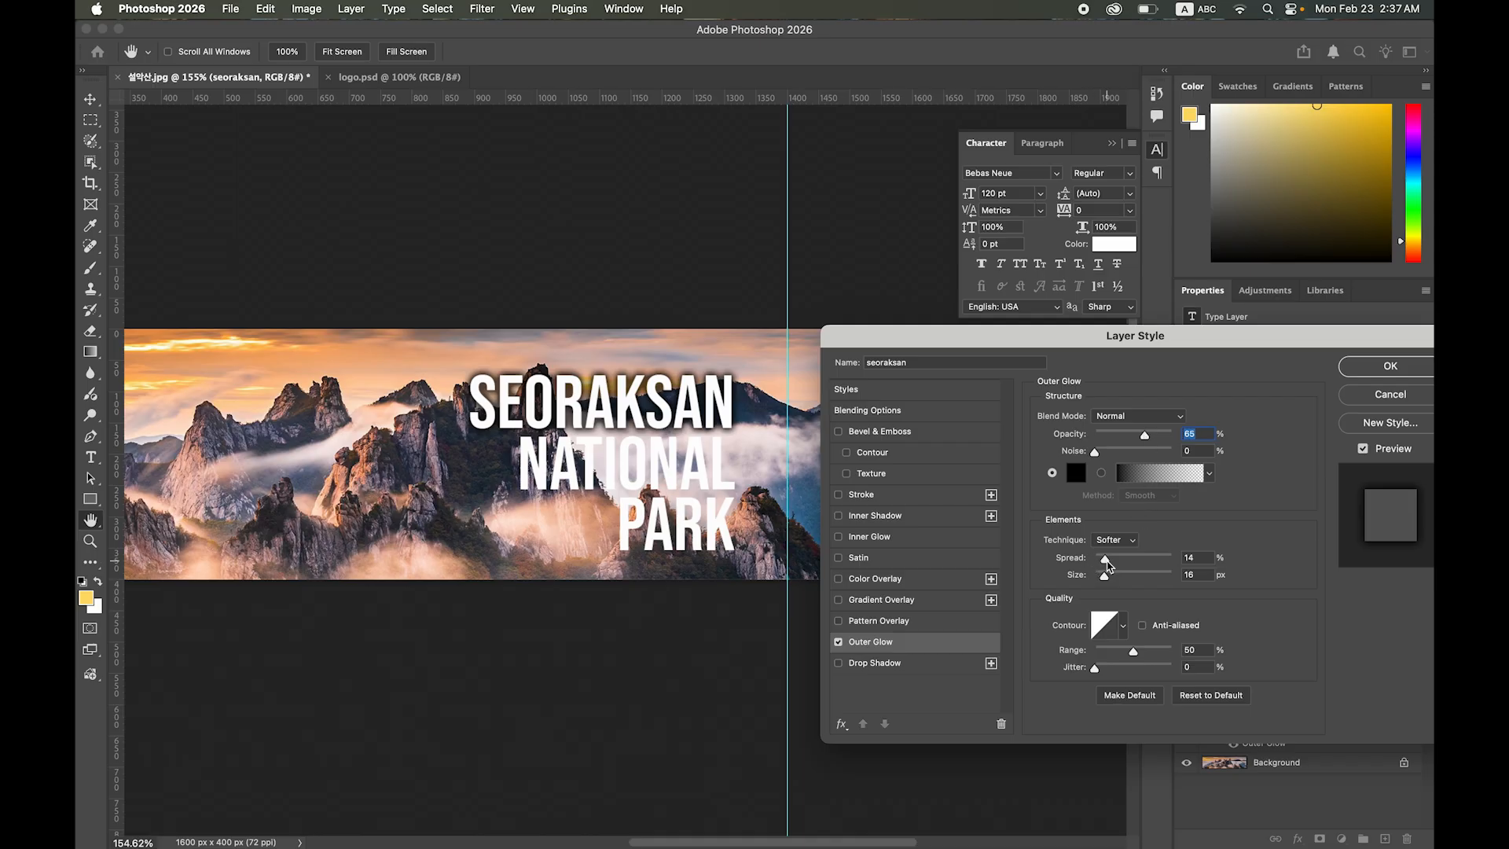
- Reduce the SEORAKSAN glow's spread to about 4%, set its size to 15 px and apply the layer style
left_click_drag(1106, 565, 1101, 563)
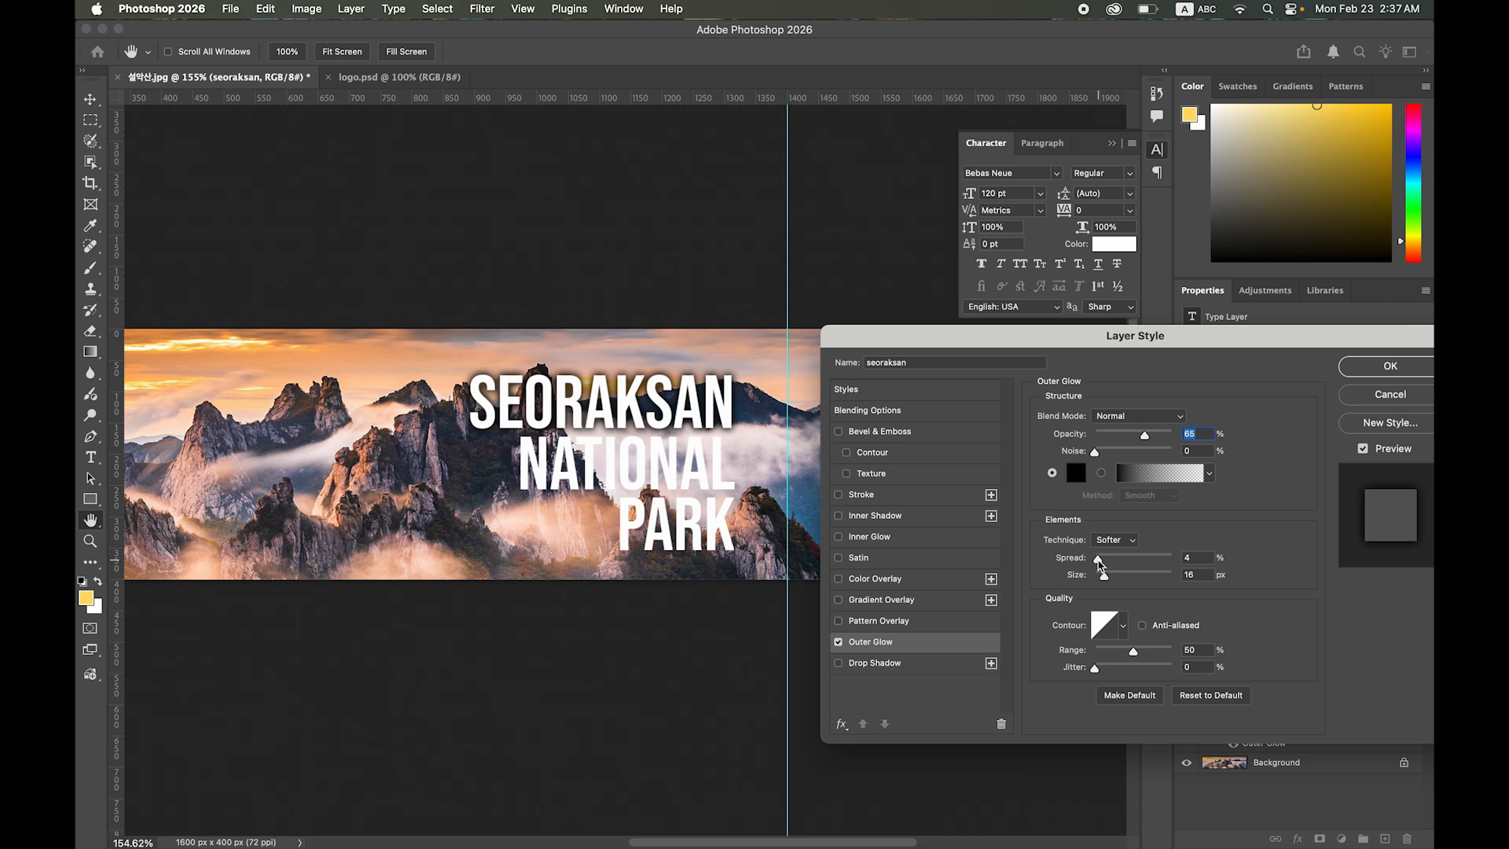
mouse_move(1099, 561)
left_mouse_down()
mouse_move(1119, 578)
mouse_move(1107, 580)
left_mouse_up()
left_click_drag(1104, 578, 1106, 578)
type("15")
left_click(1388, 367)
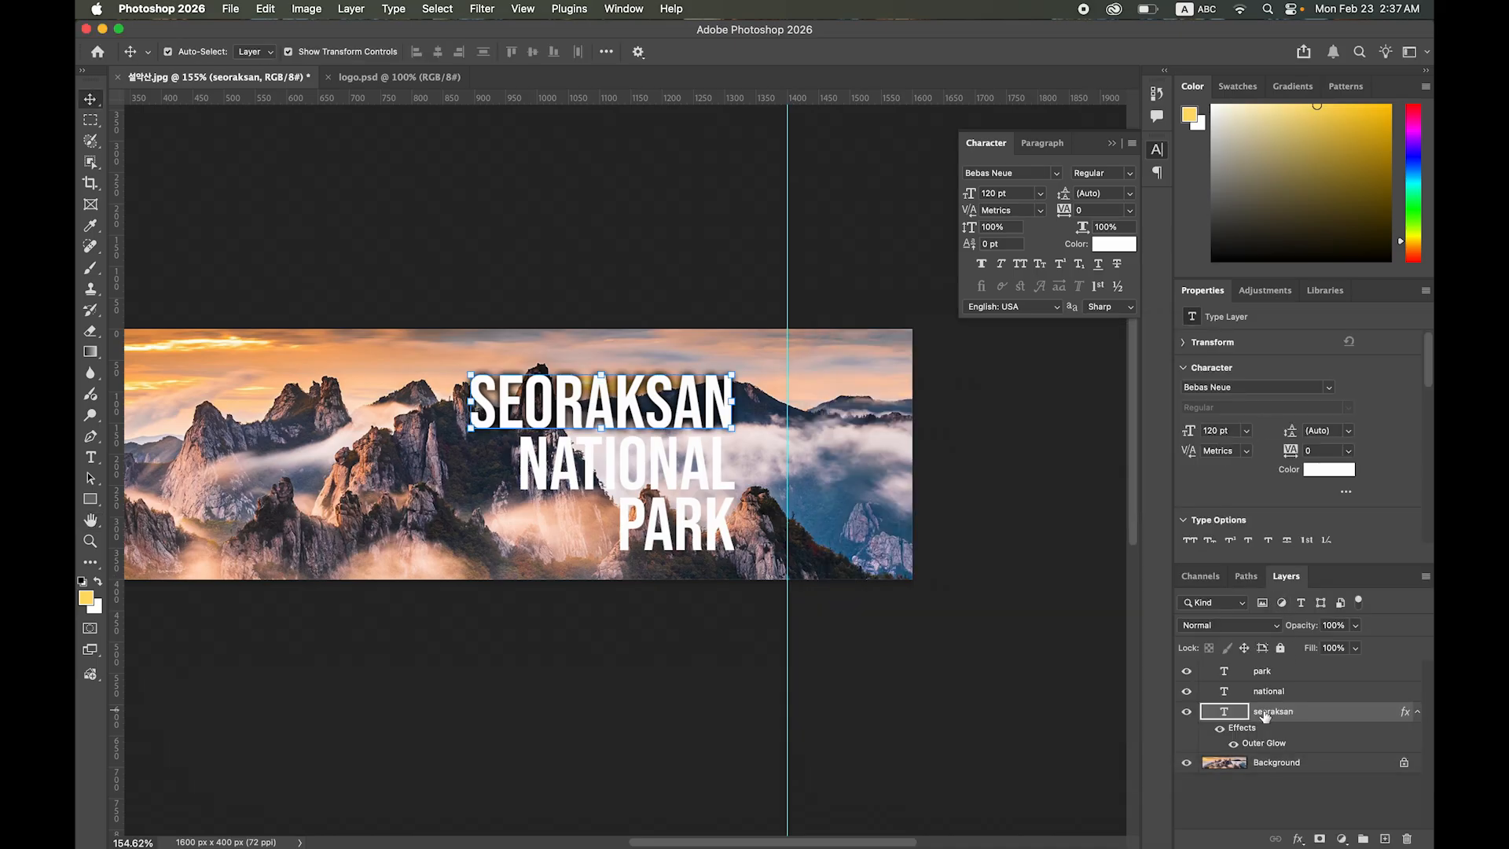
- Copy the Outer Glow effect from the SEORAKSAN layer to the NATIONAL and PARK text layers
left_click(1296, 694)
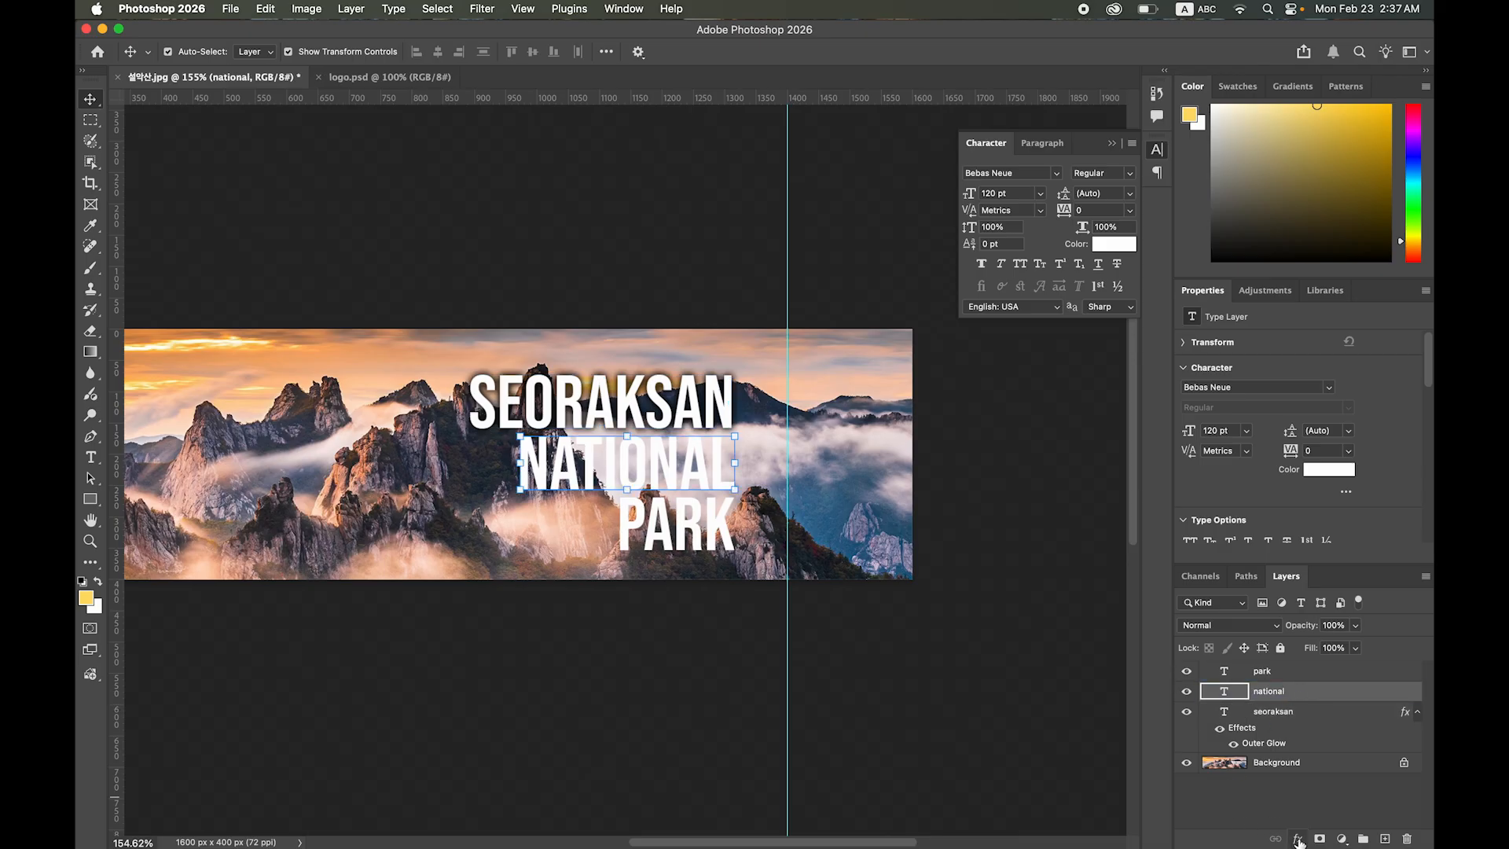
left_click(1276, 717)
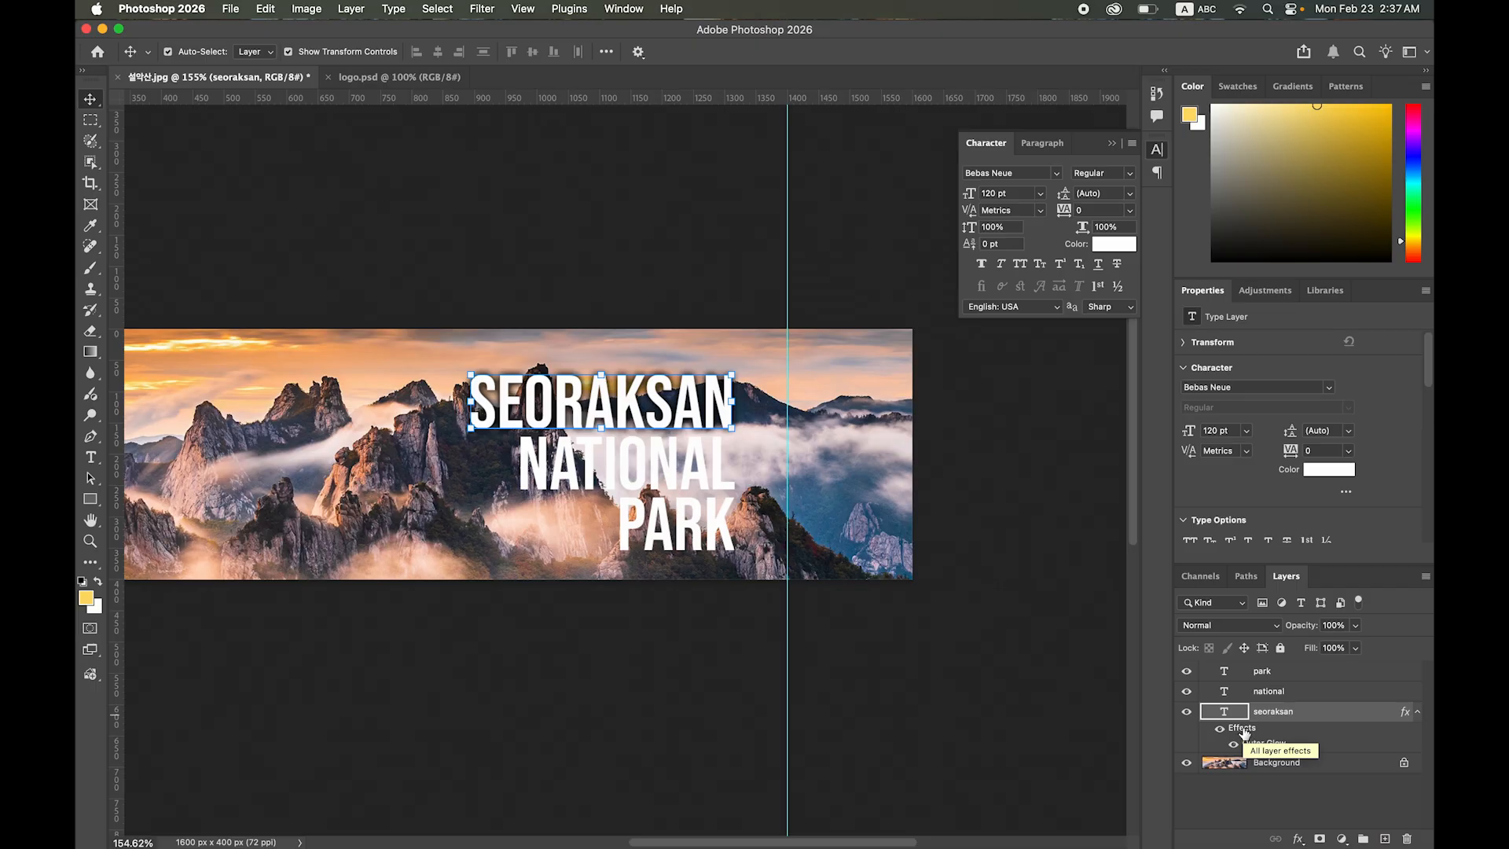
left_click_drag(1234, 730, 1271, 697)
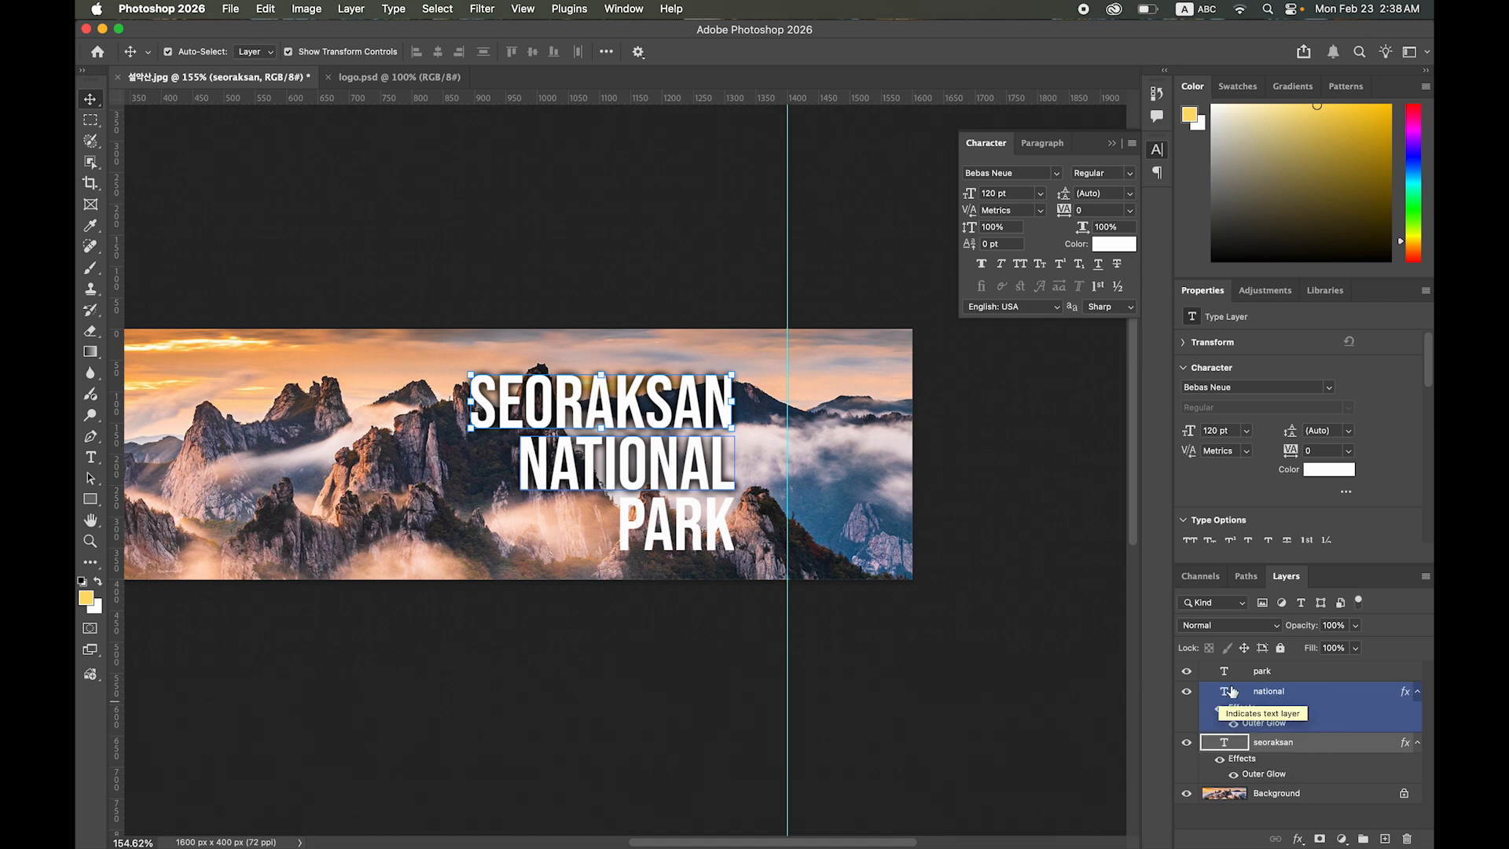
left_click_drag(1276, 776, 1218, 681)
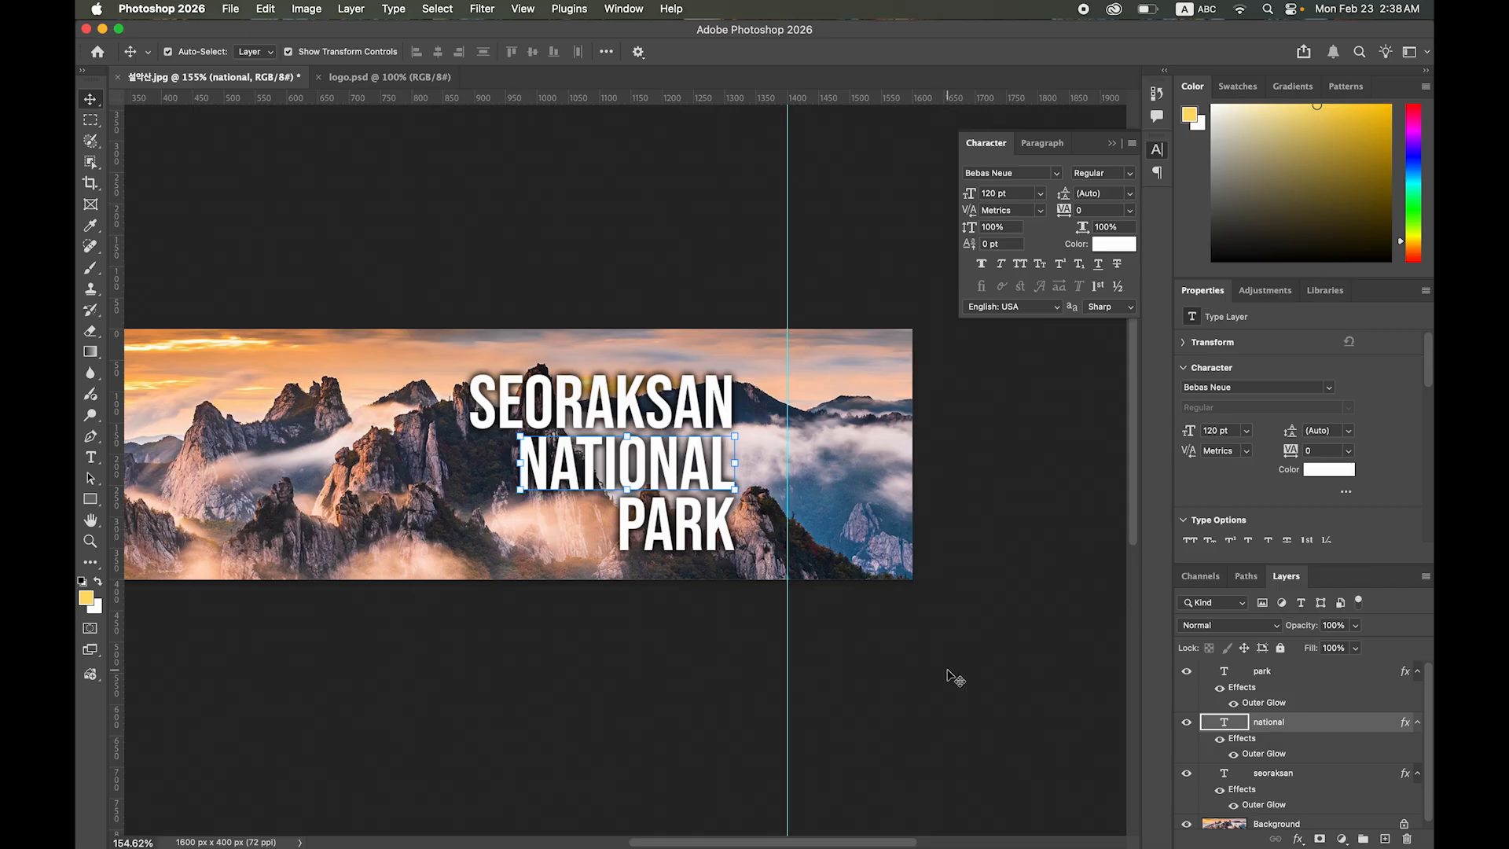
left_click(955, 677)
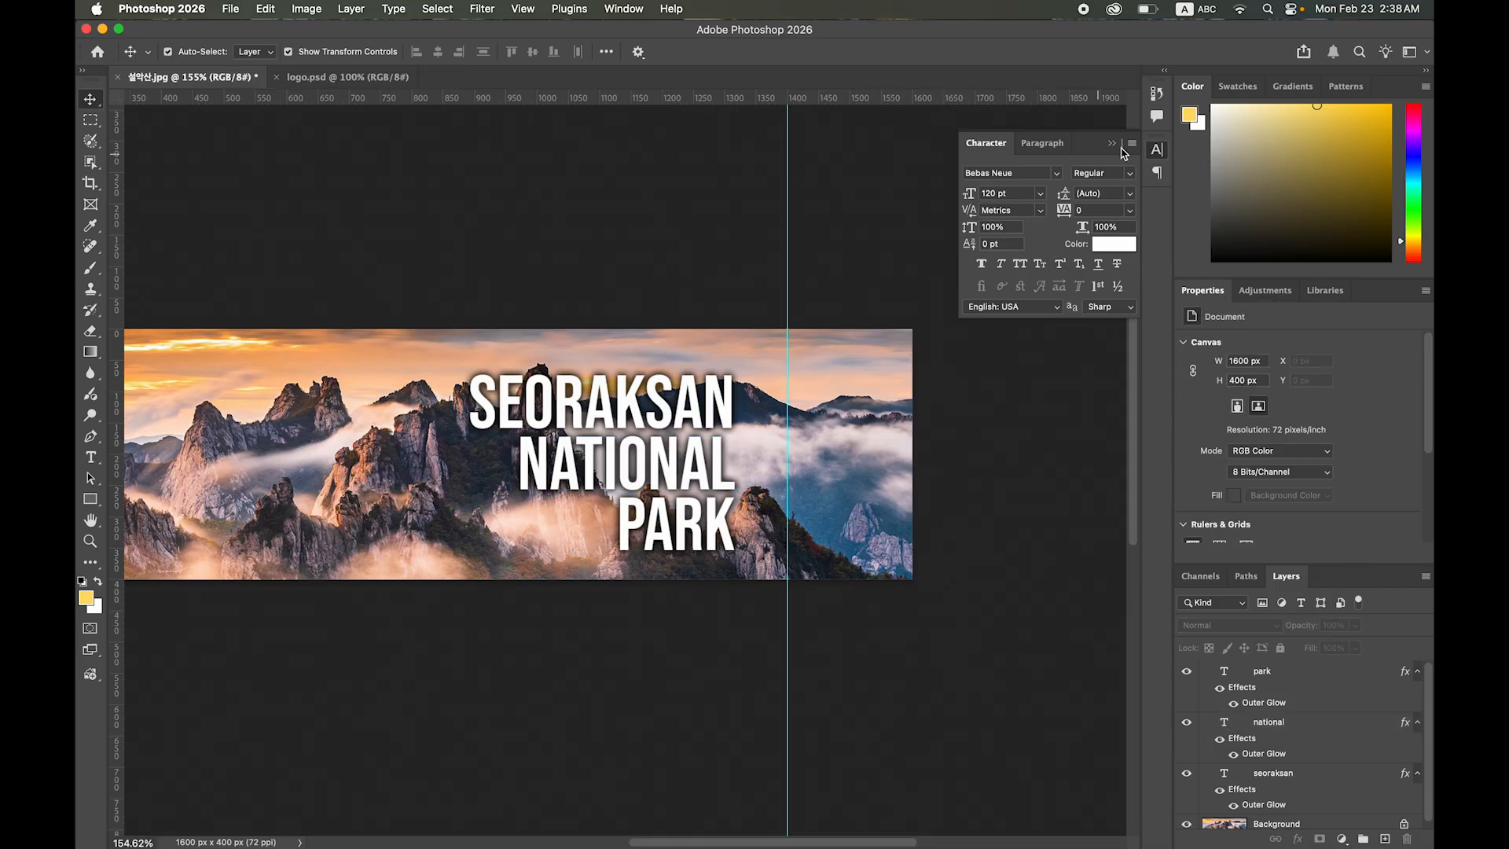
left_click(705, 402)
left_click_drag(706, 402, 917, 411)
left_click(709, 283)
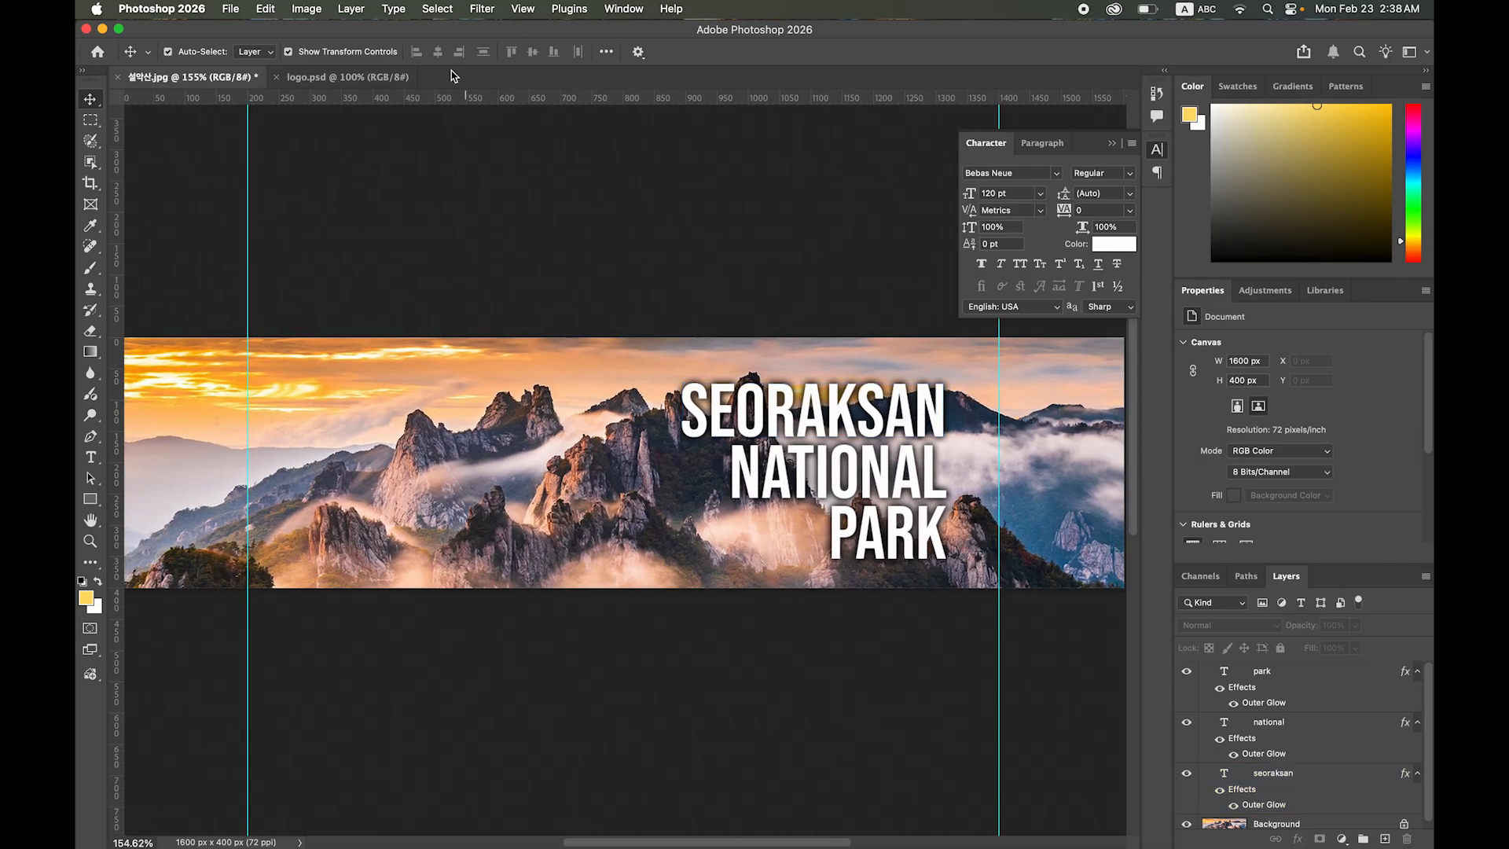
- Switch to the logo.psd document, select its whole canvas and copy the logo
left_click(327, 79)
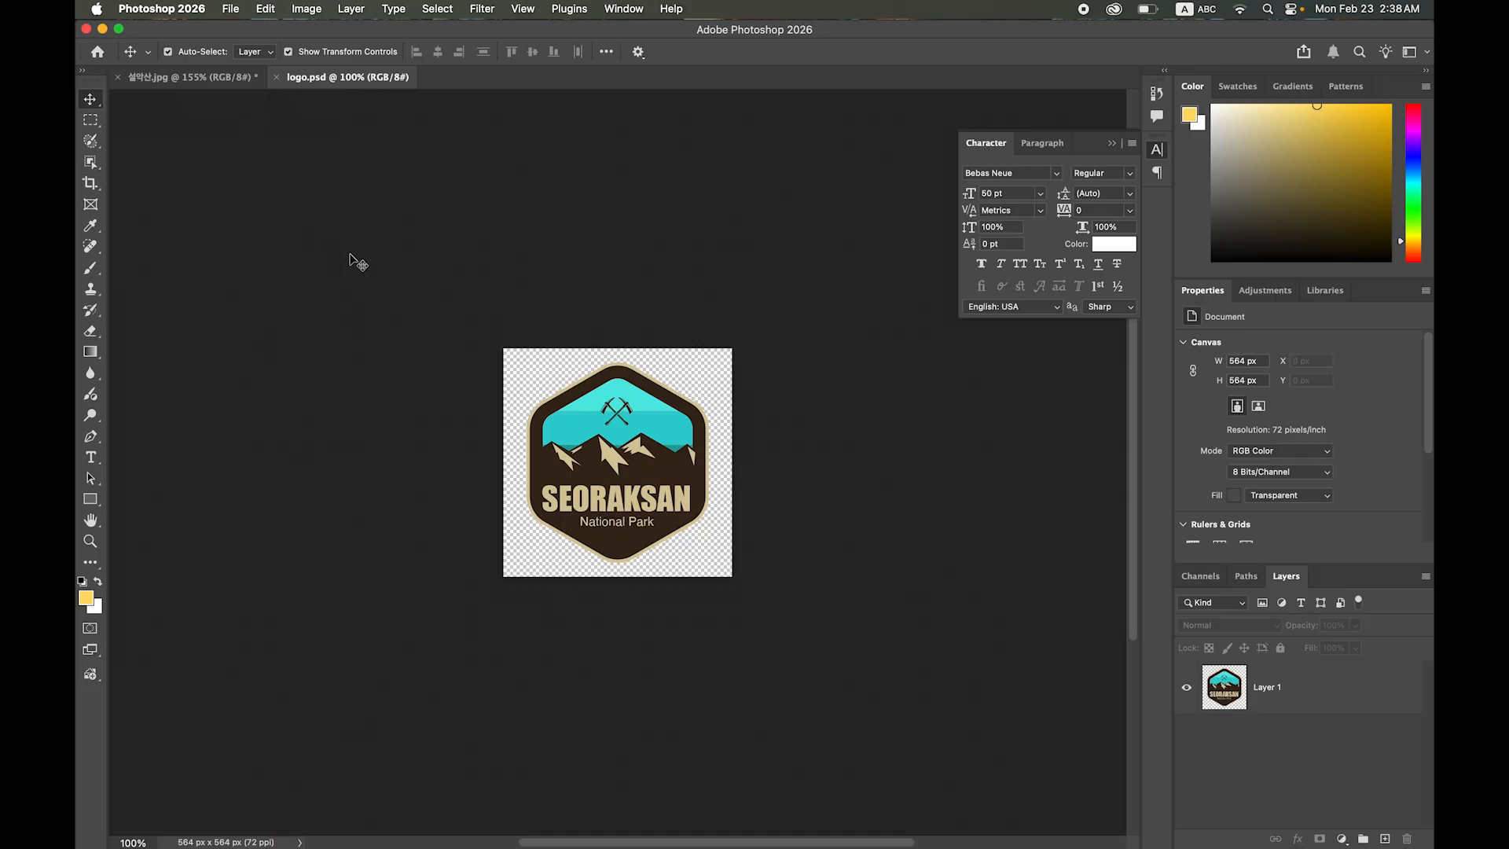
key("super+a")
left_click(263, 8)
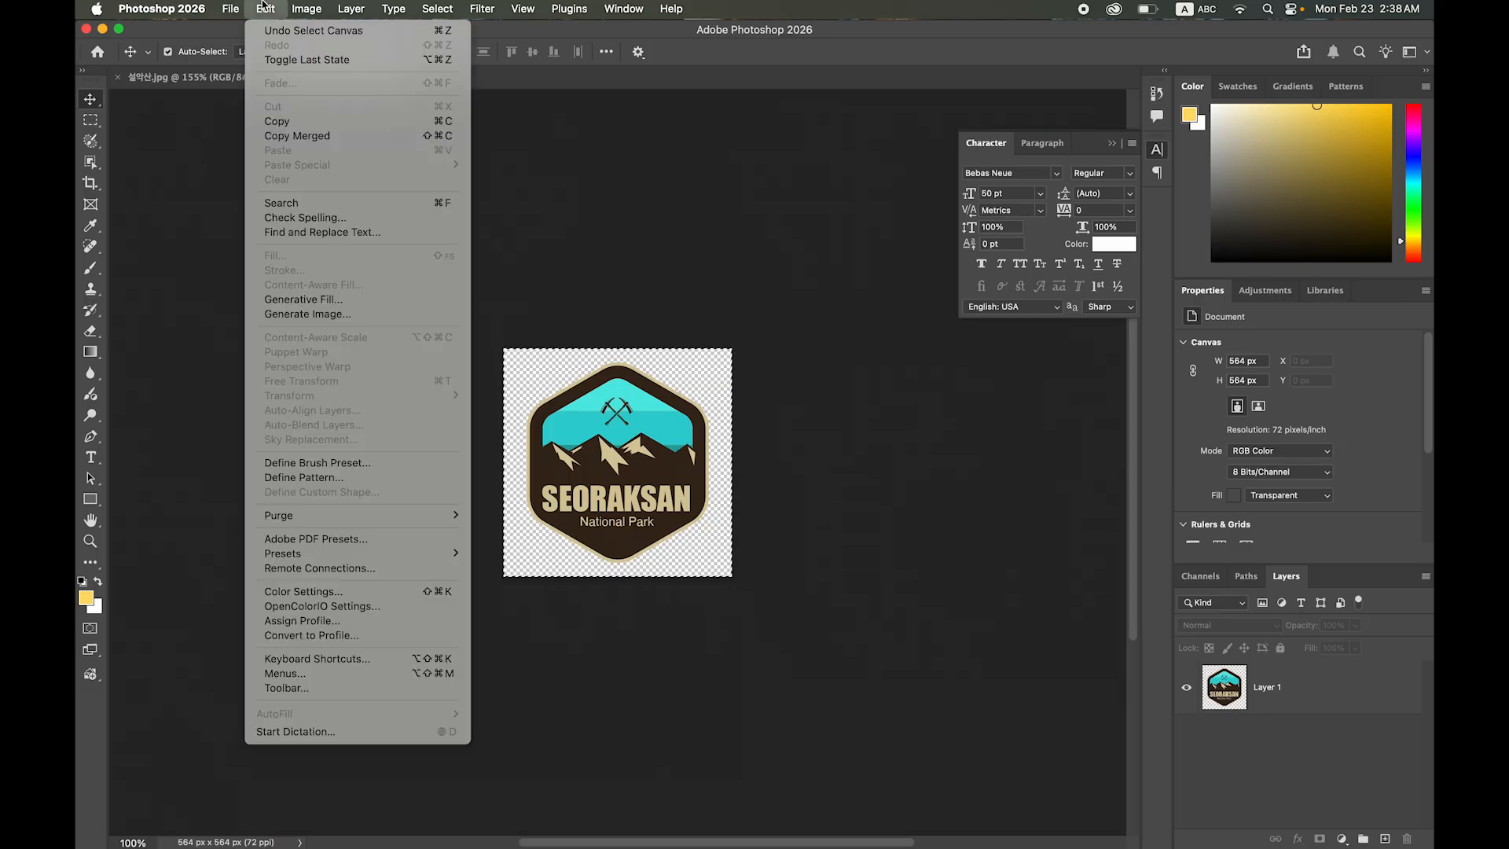
left_click(326, 121)
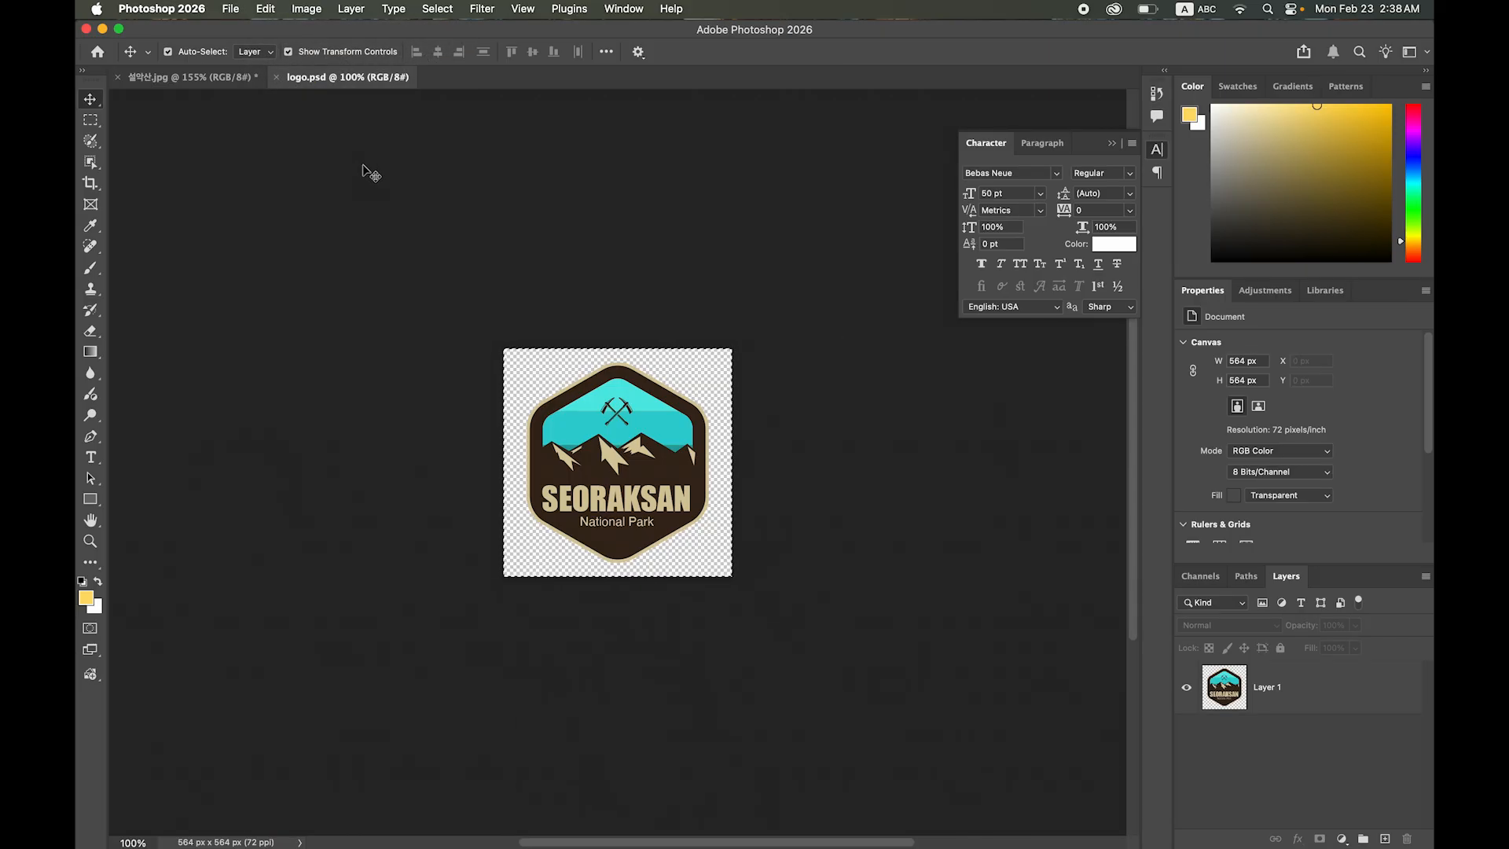
mouse_move(797, 840)
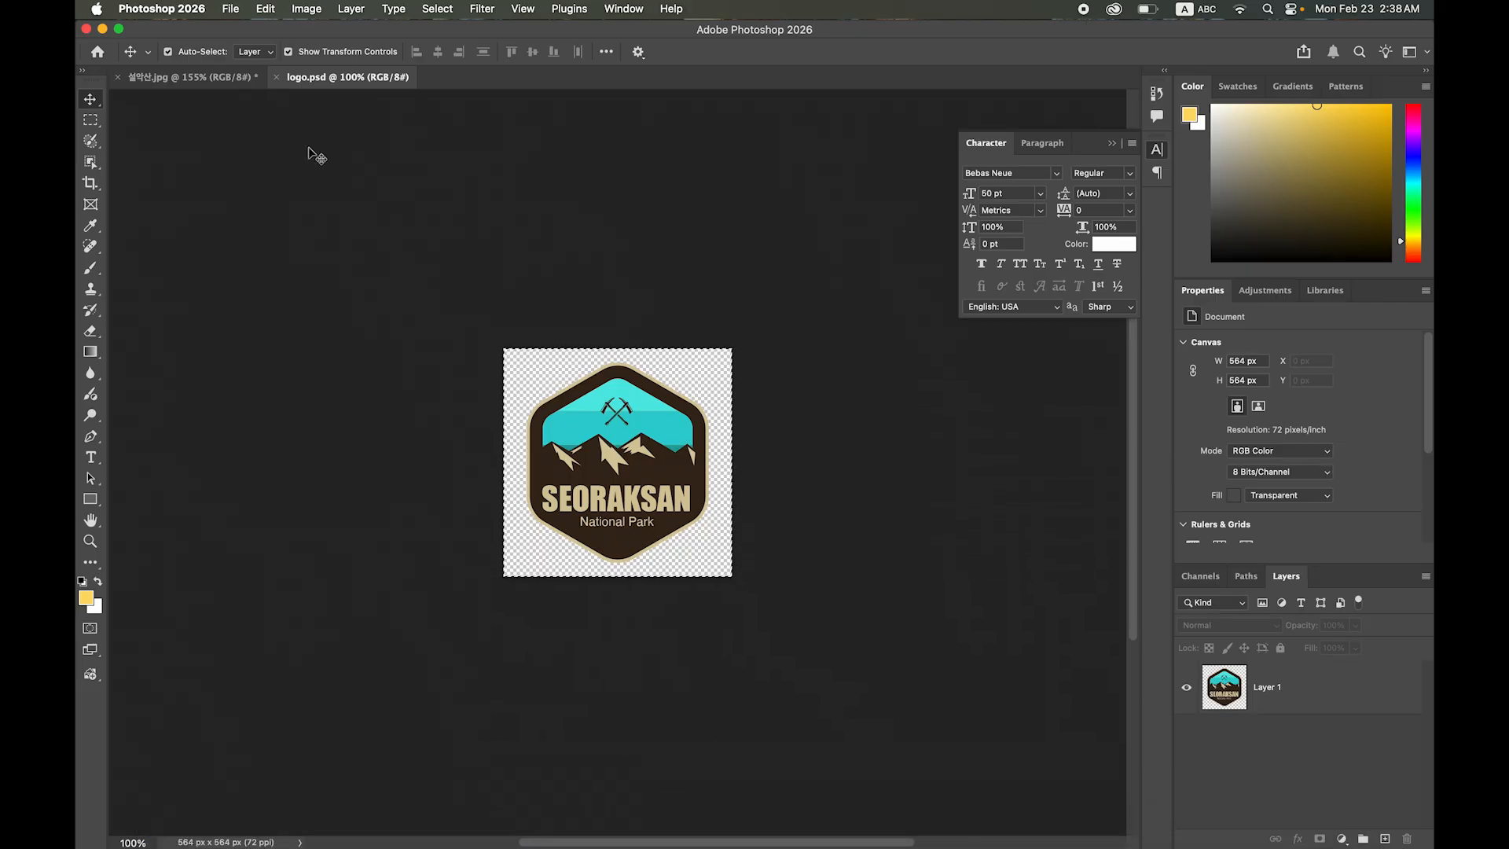
- Paste the logo into the banner document above the park layer and move it left, clear of the title text
left_click(217, 78)
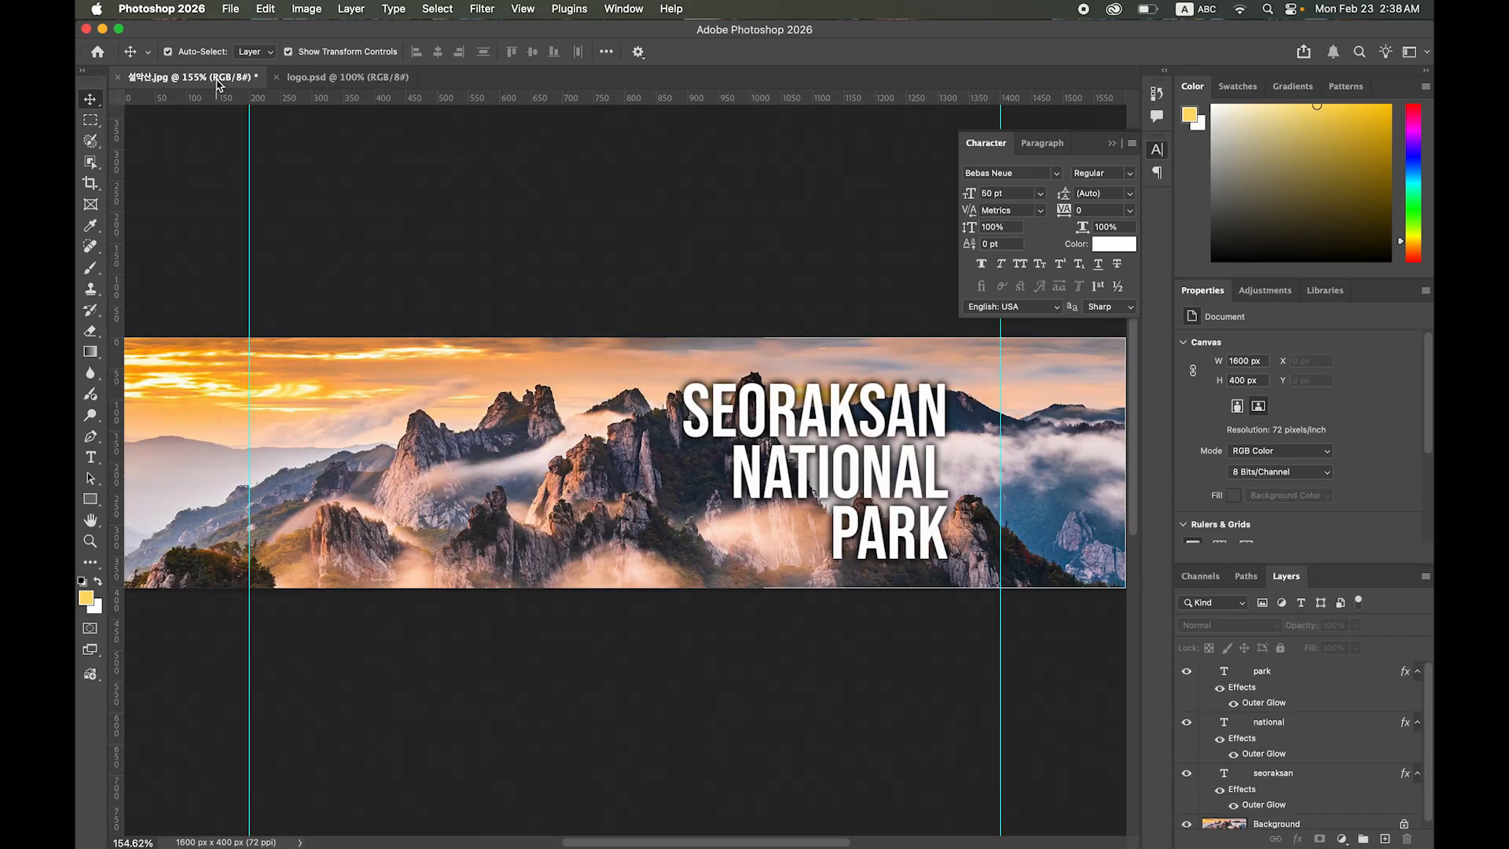
left_click(1323, 683)
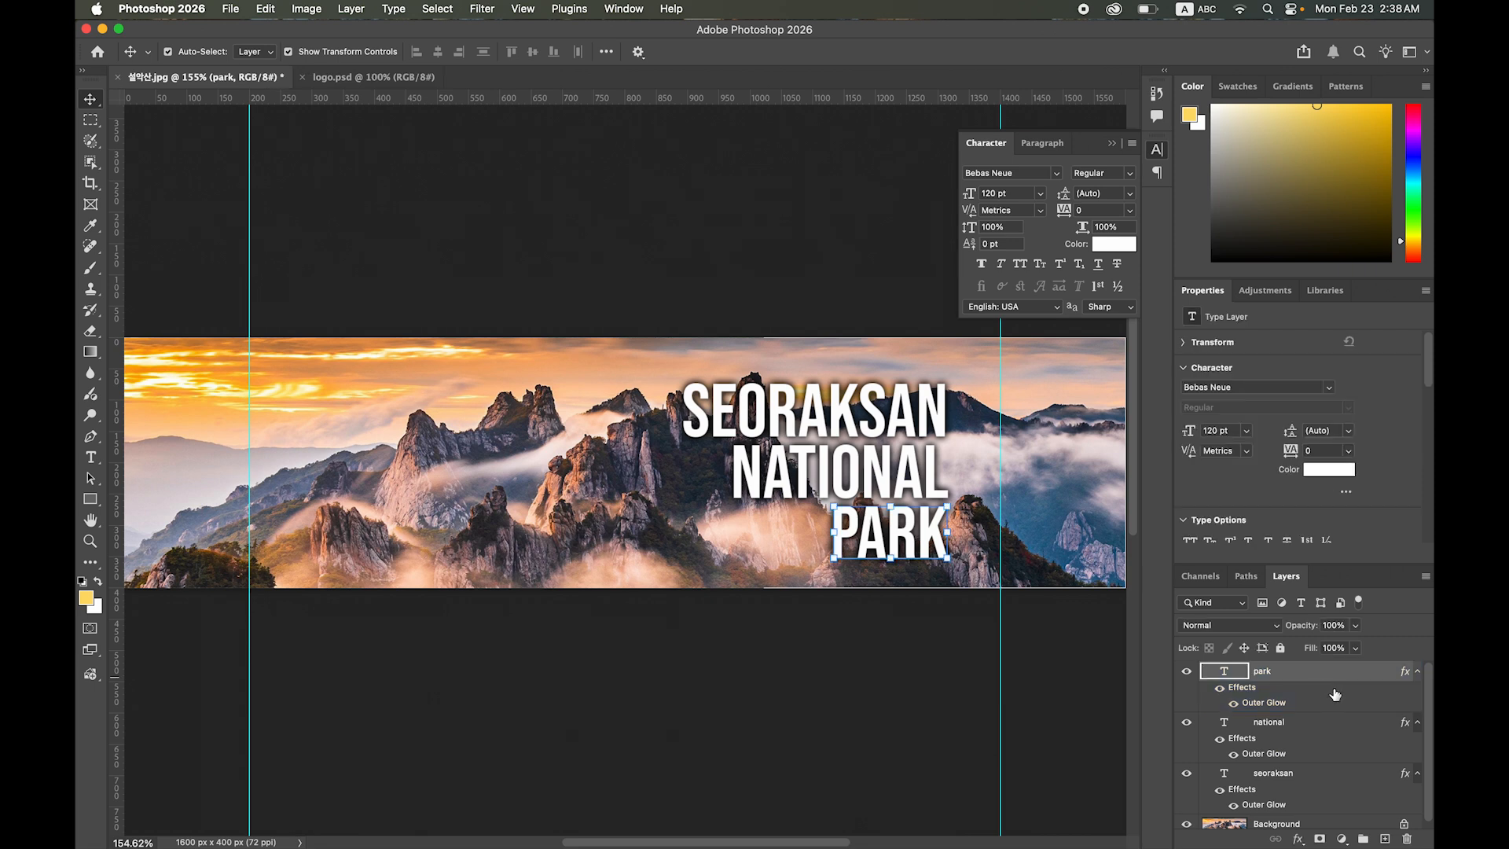
key("super+v")
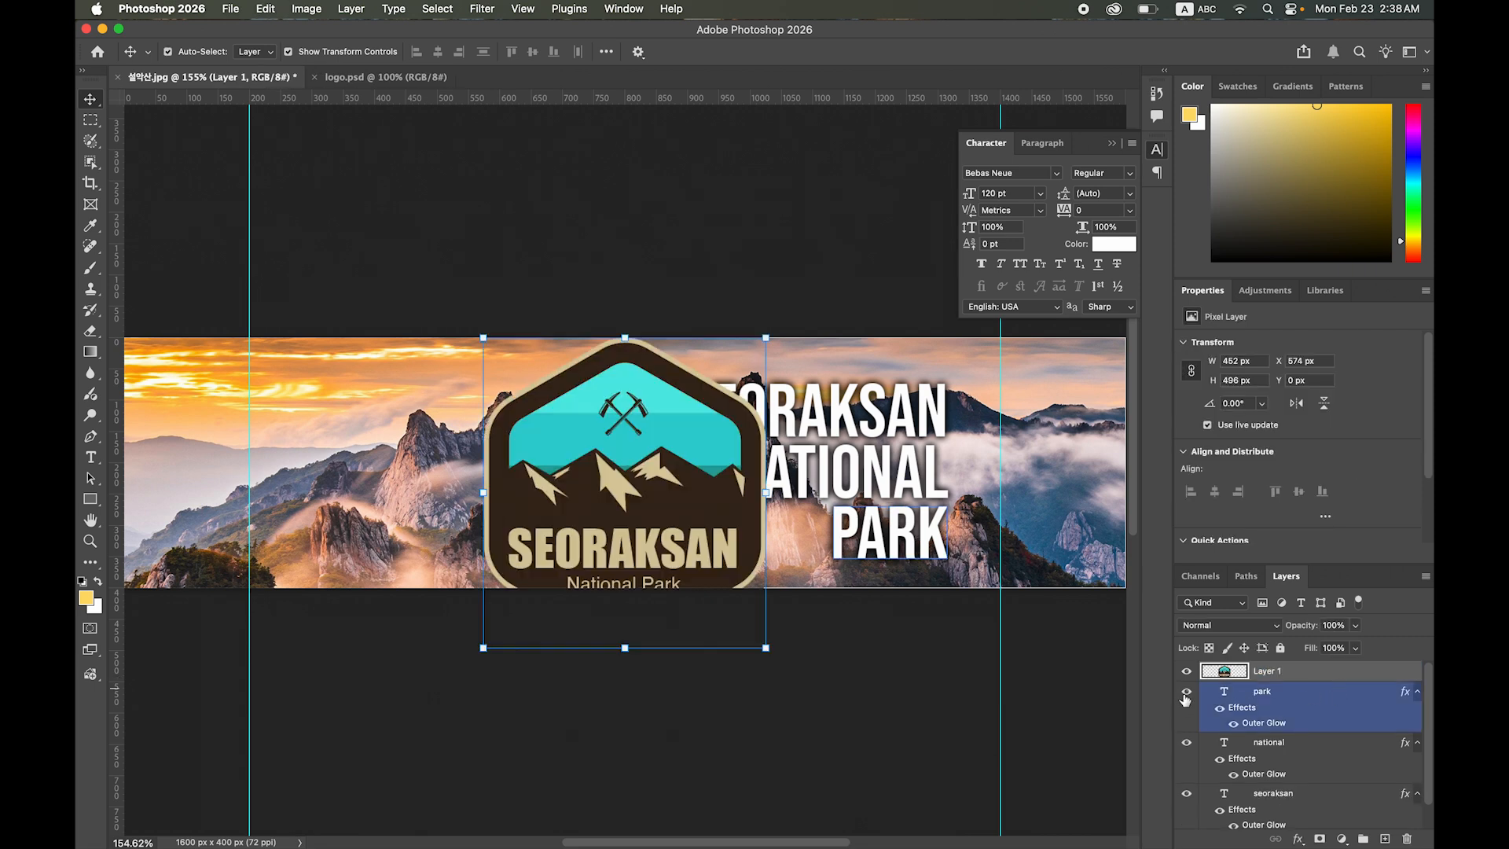
left_click_drag(678, 485, 493, 458)
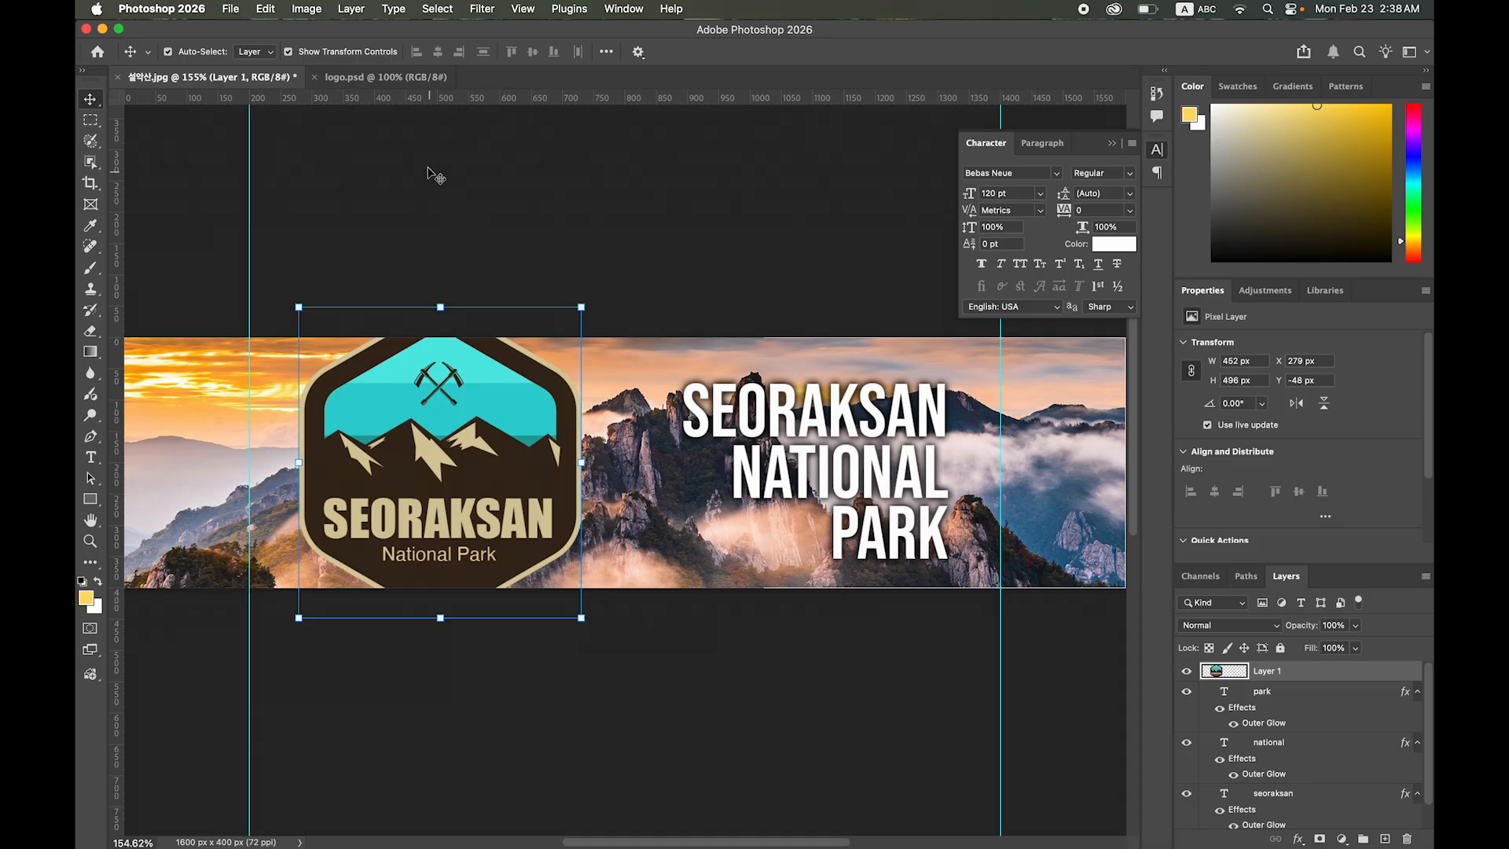
- Scale the logo proportionally to about 54.68% and shift it toward the 200 px guide, to about X 290 px
left_click(266, 9)
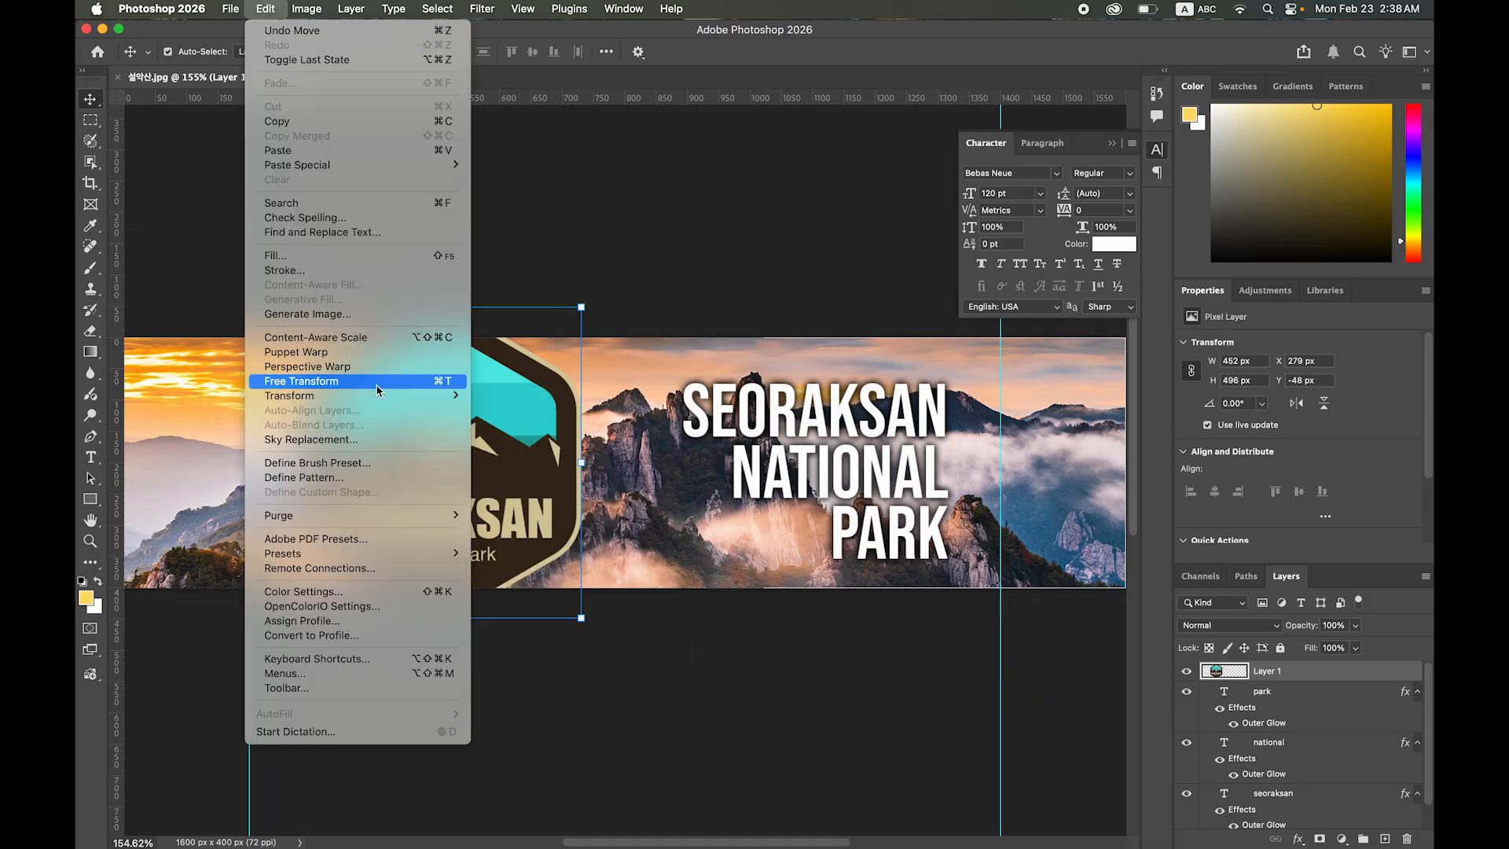
left_click(646, 291)
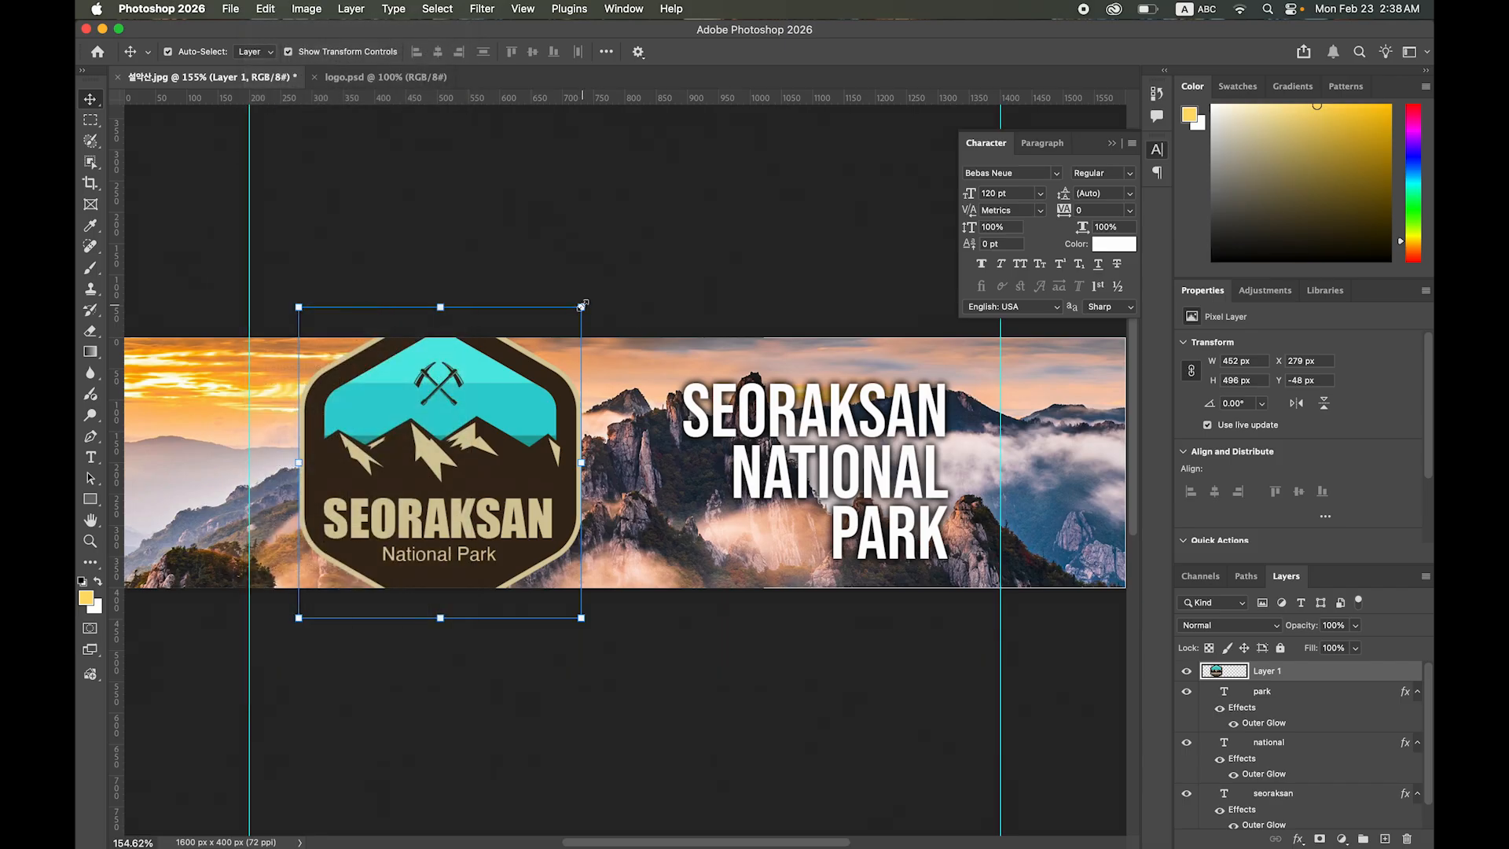
left_click_drag(582, 306, 499, 360)
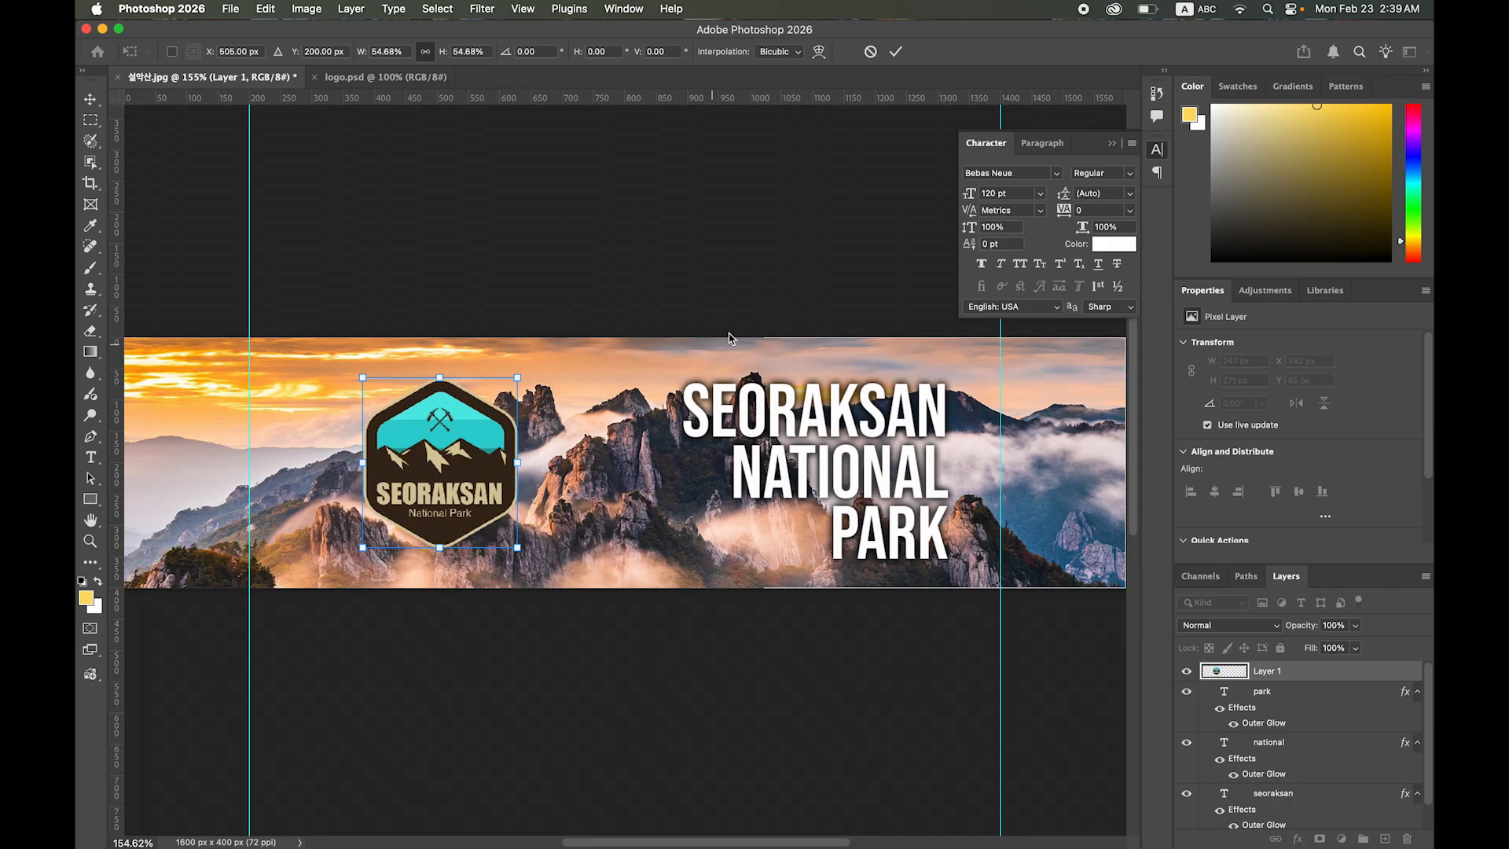
left_click(896, 52)
left_click_drag(471, 474, 416, 475)
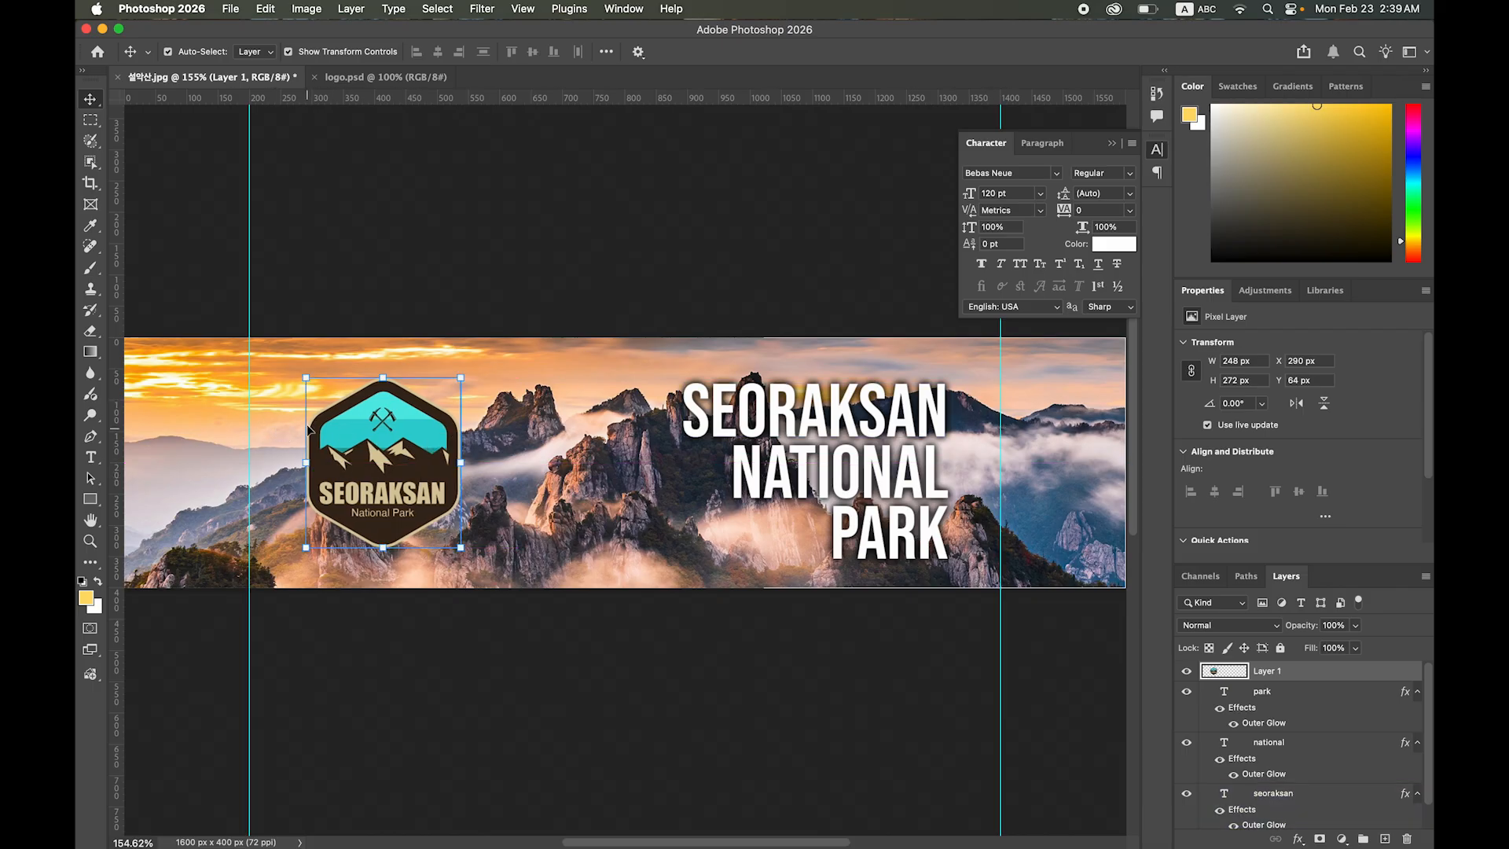
- Add an Outer Glow to the logo layer with 81% opacity, 8% spread and a size of about 38 px
left_click(488, 249)
left_click(390, 487)
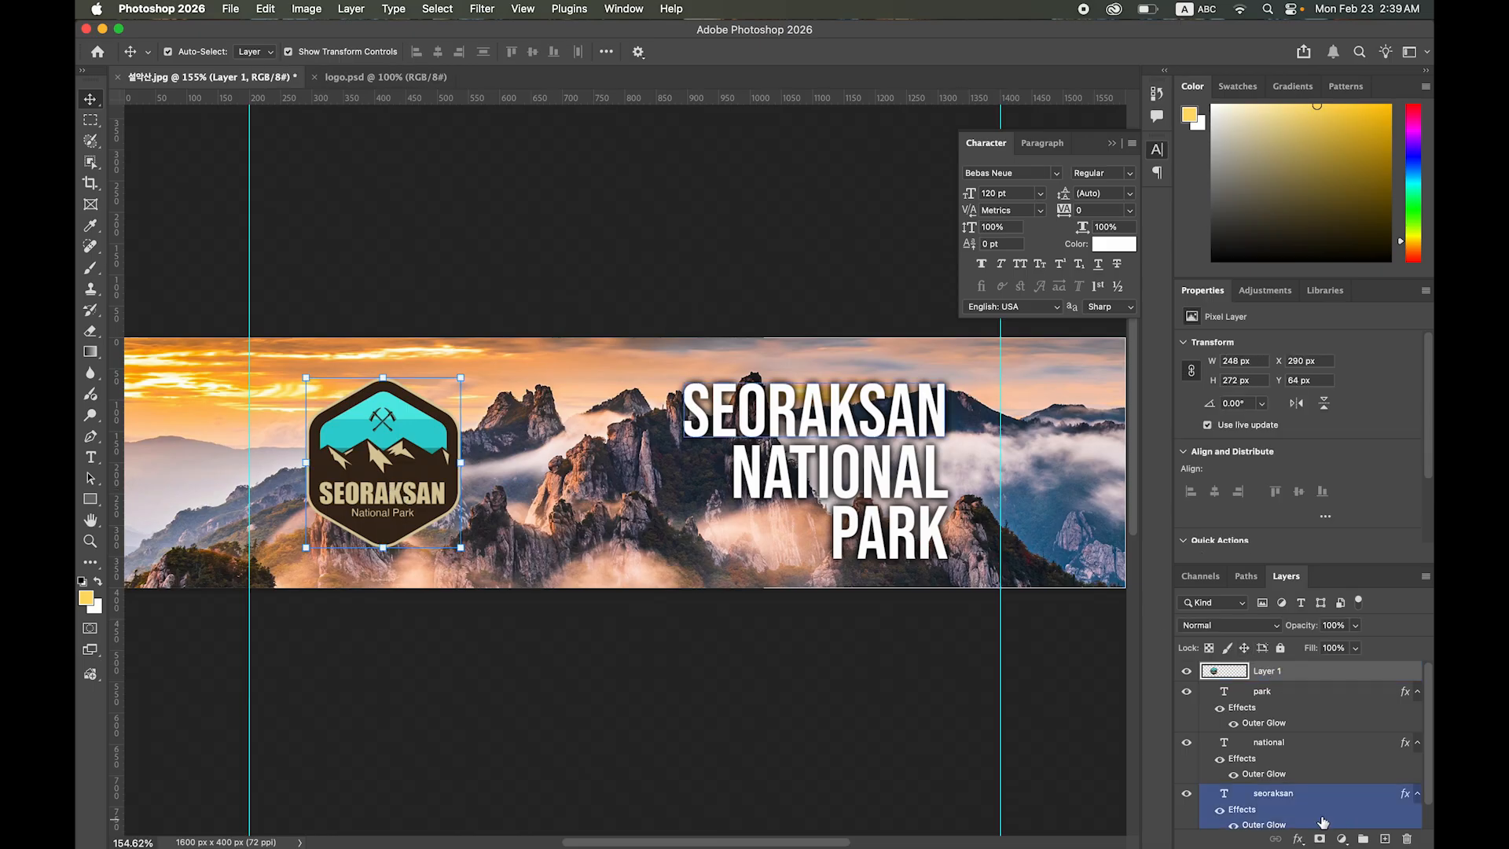
left_click(1298, 841)
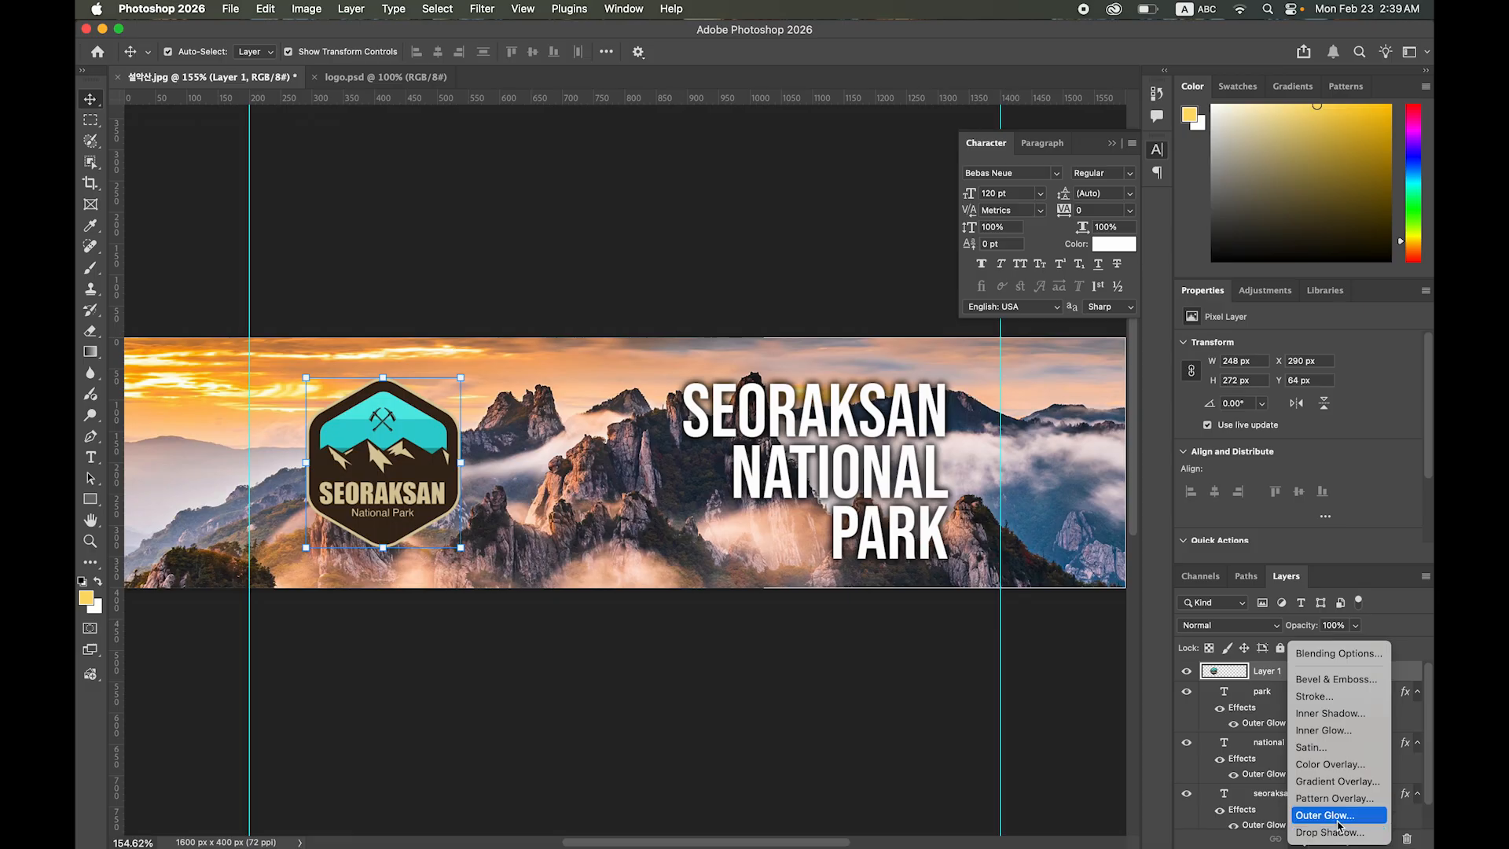
left_click(1345, 820)
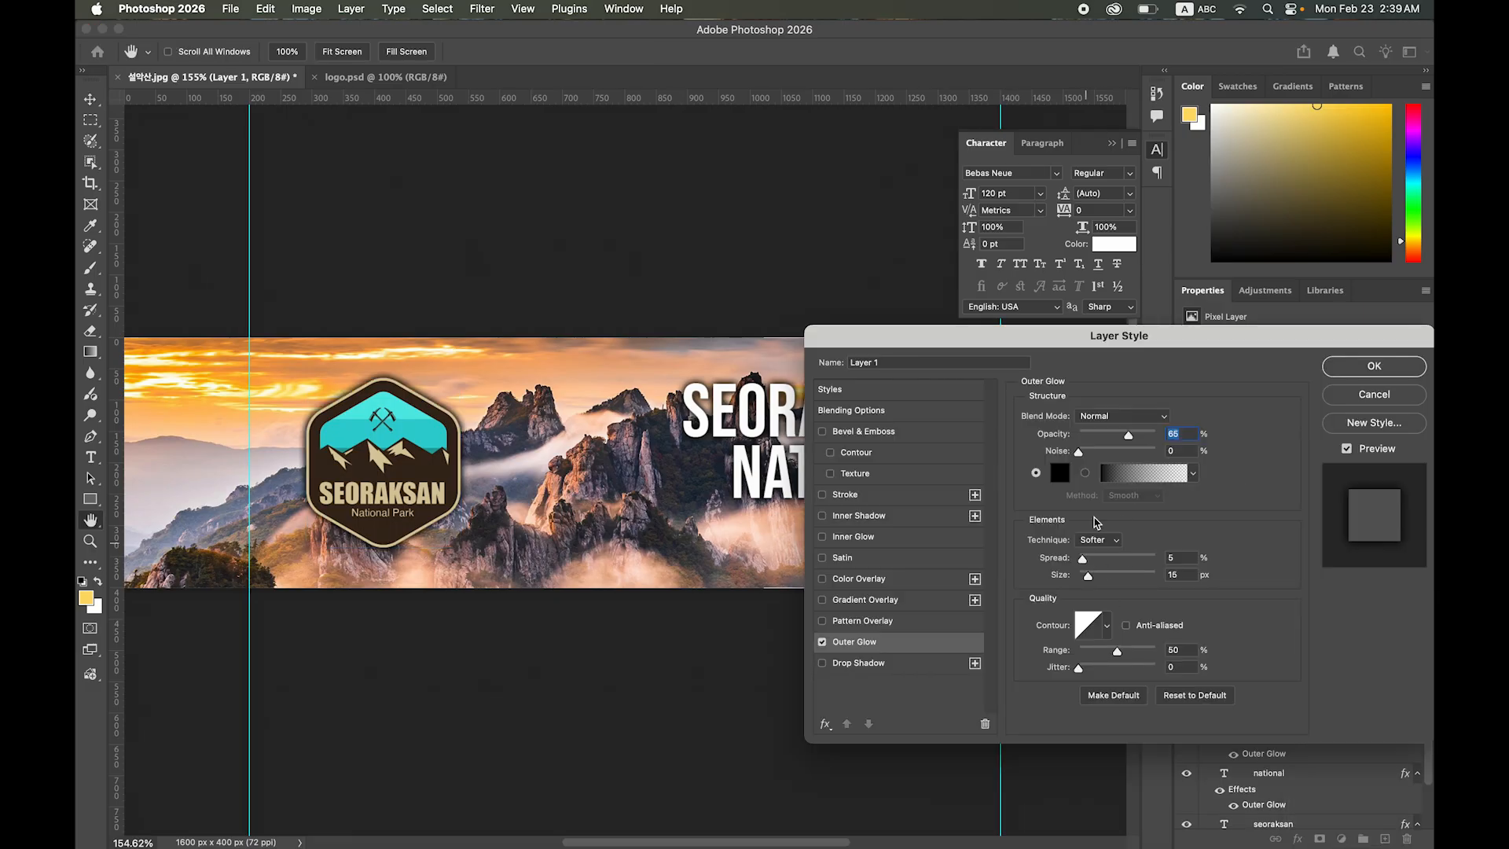
left_click_drag(1134, 442, 1146, 443)
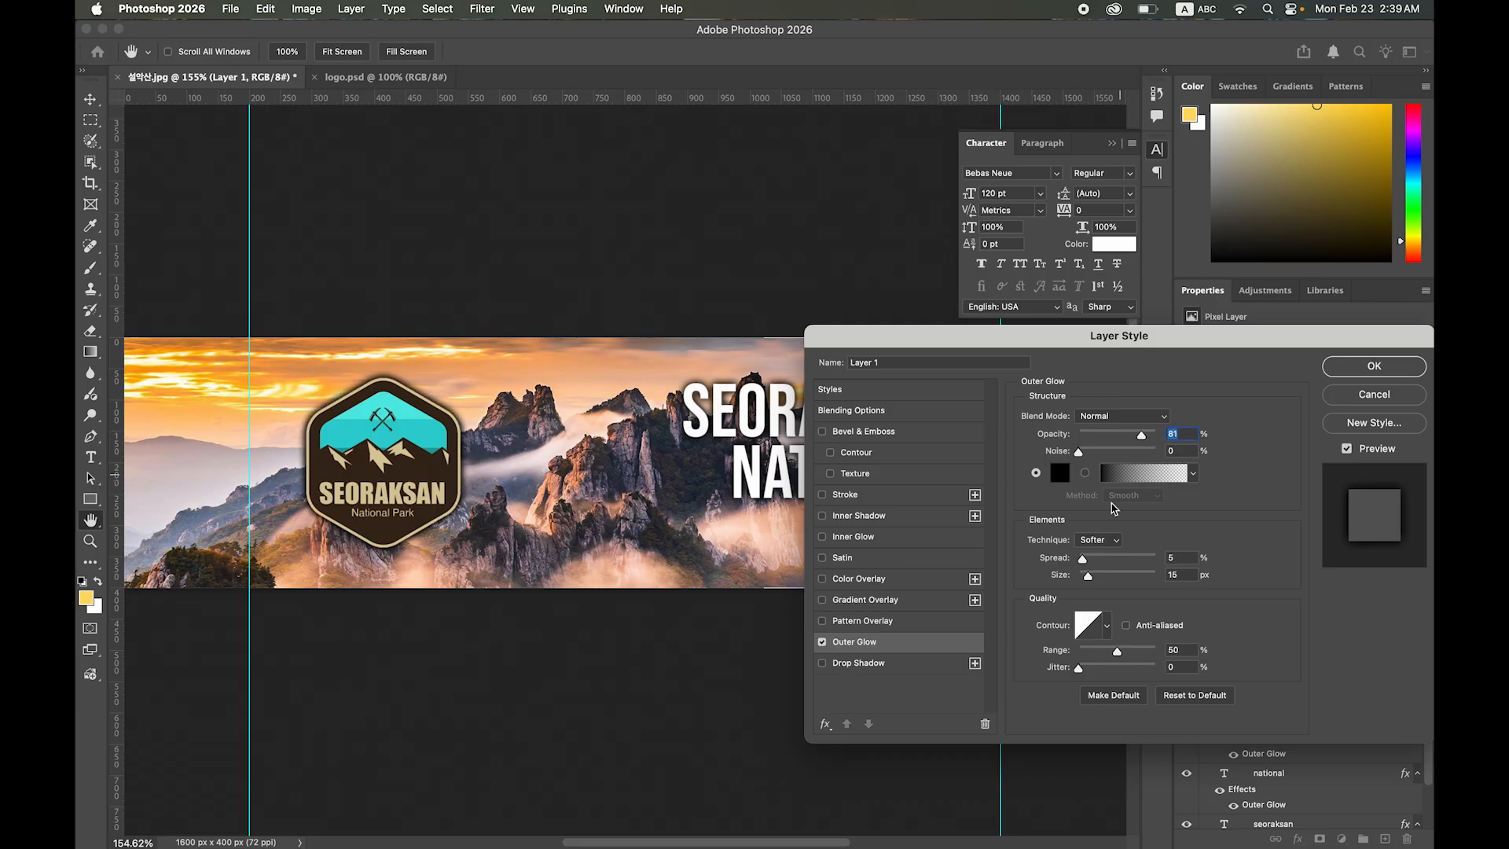
left_click_drag(1084, 560, 1096, 581)
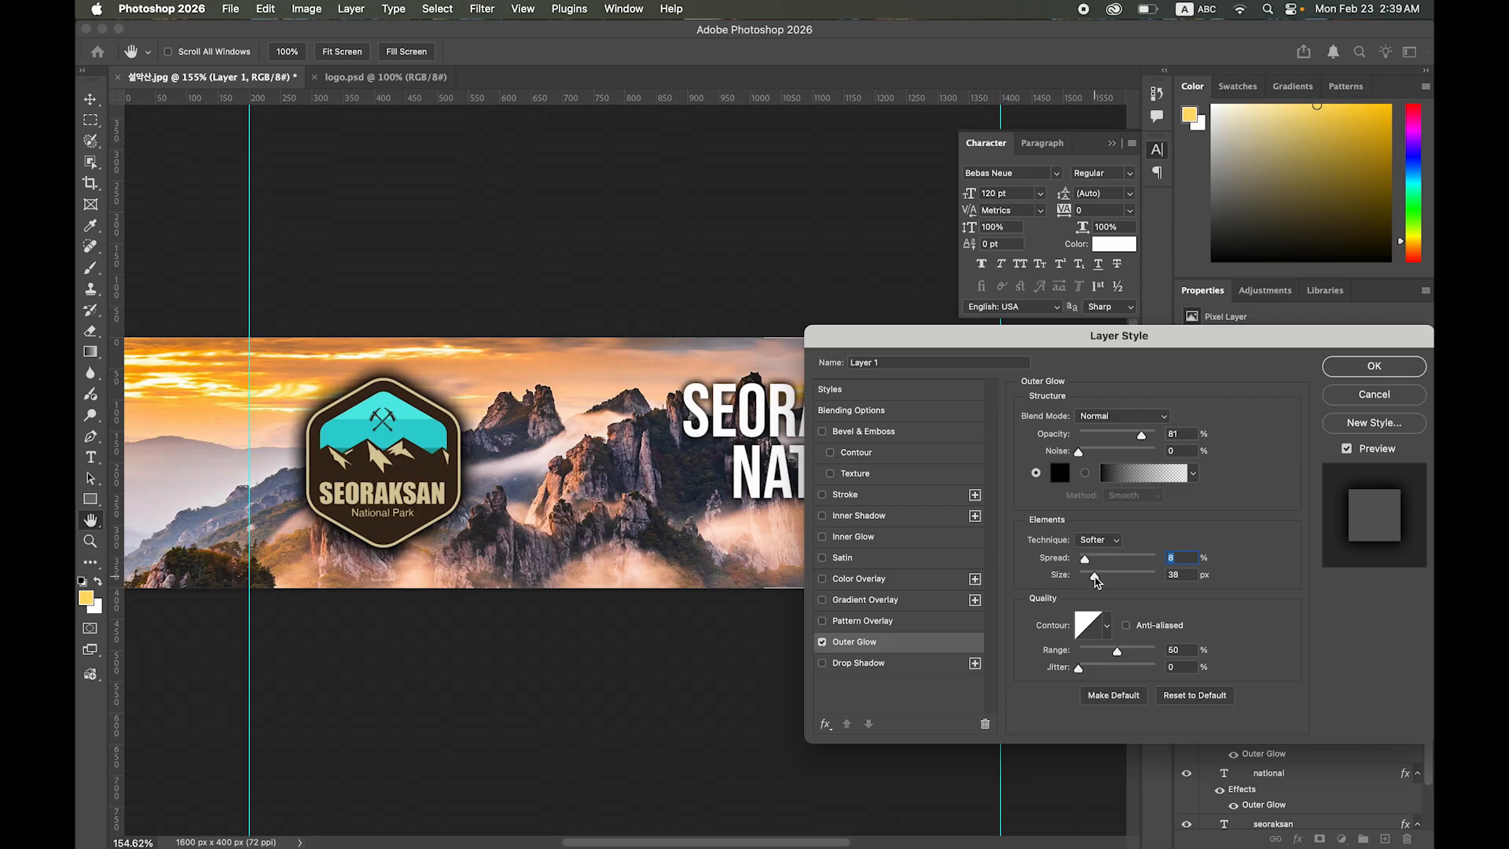
left_click_drag(1096, 580, 1094, 581)
left_click(1374, 367)
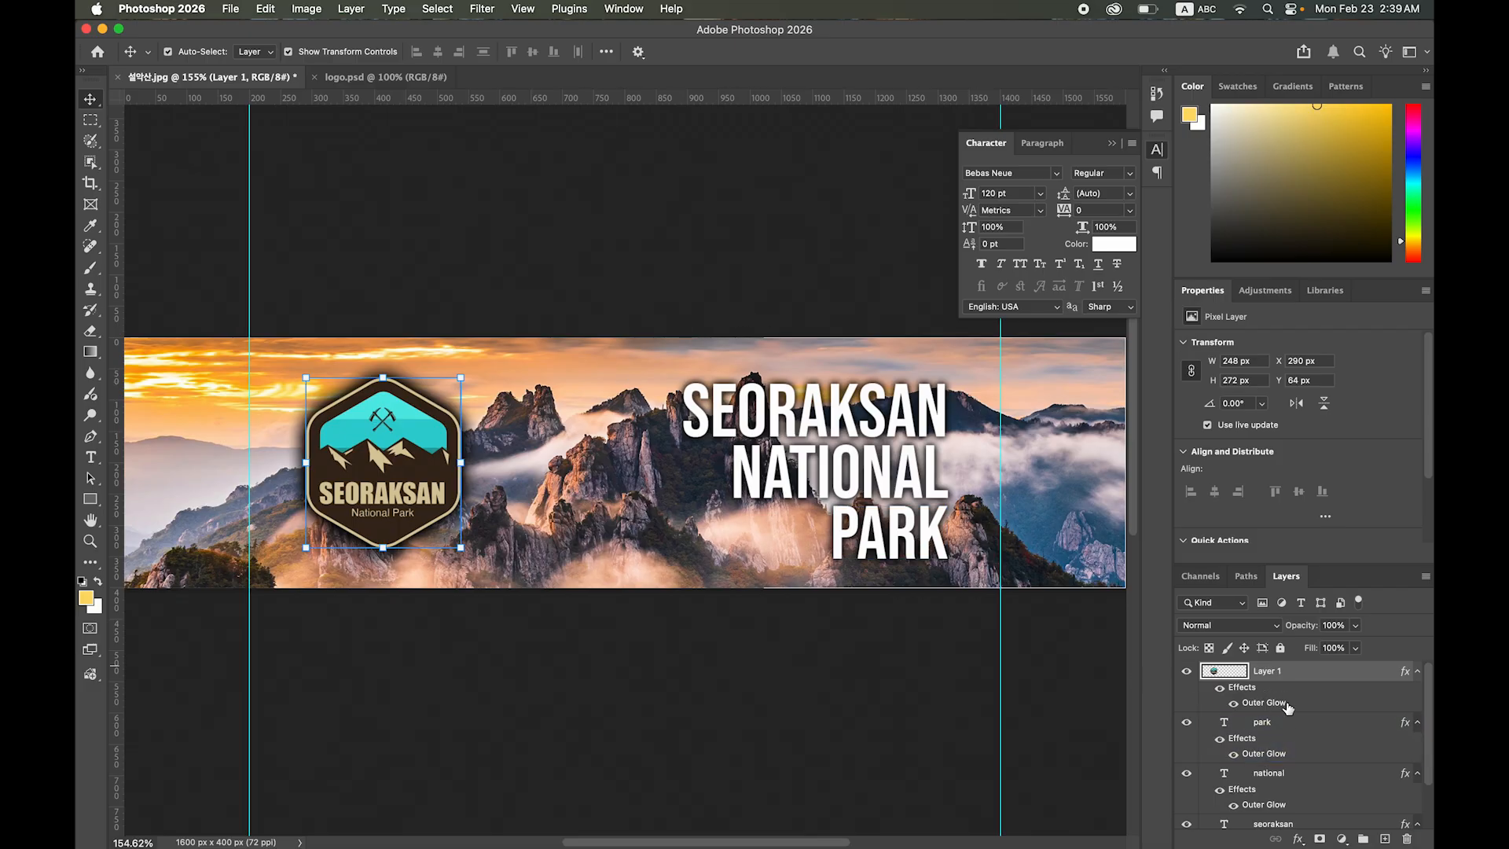
- Start a new text layer above the park layer and set its font to Georgia Regular at 30 pt
left_click(1279, 731)
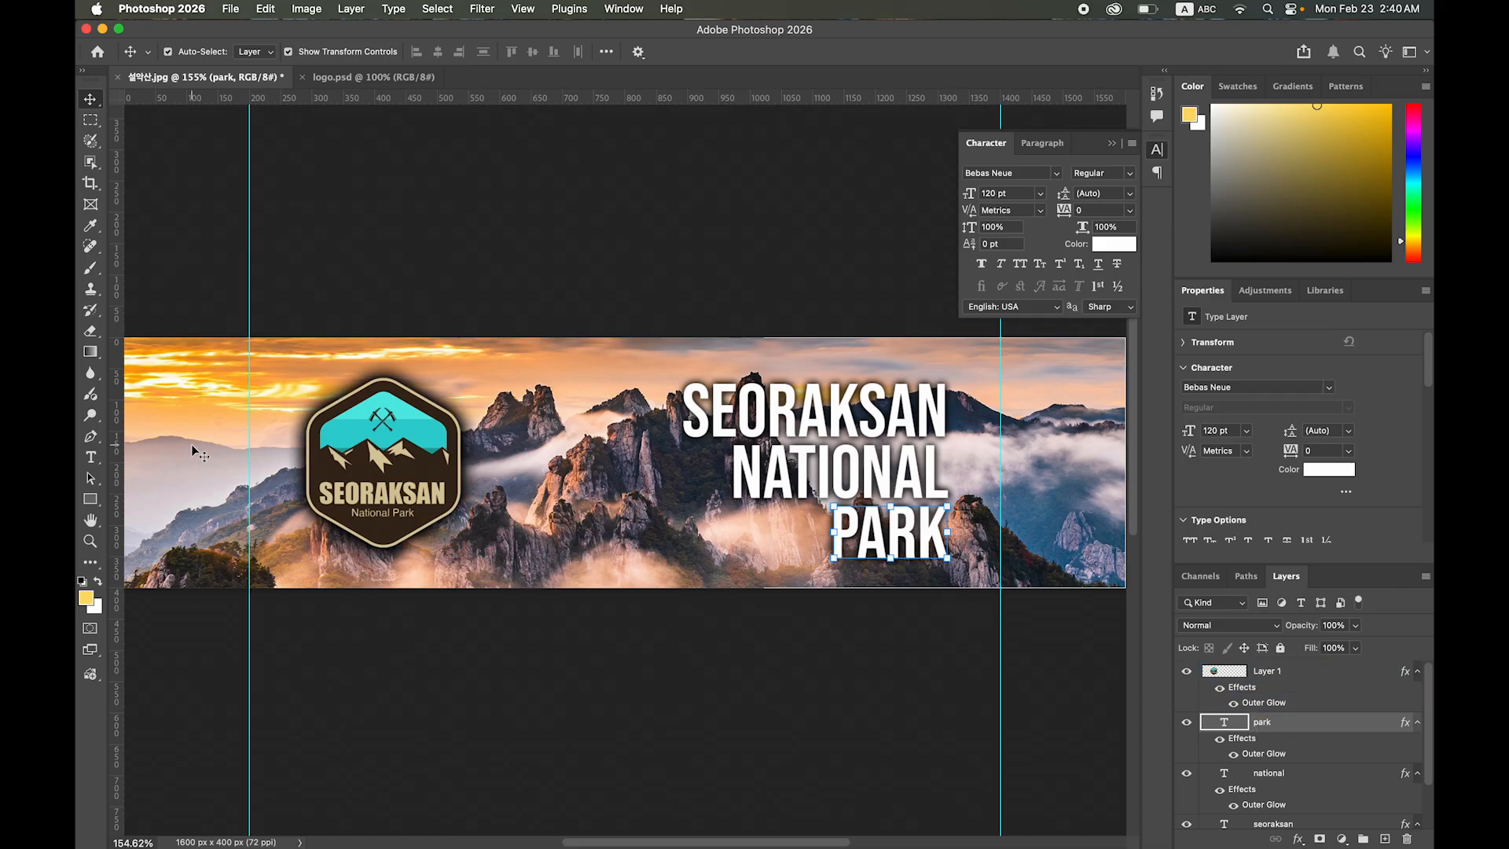
left_click(94, 460)
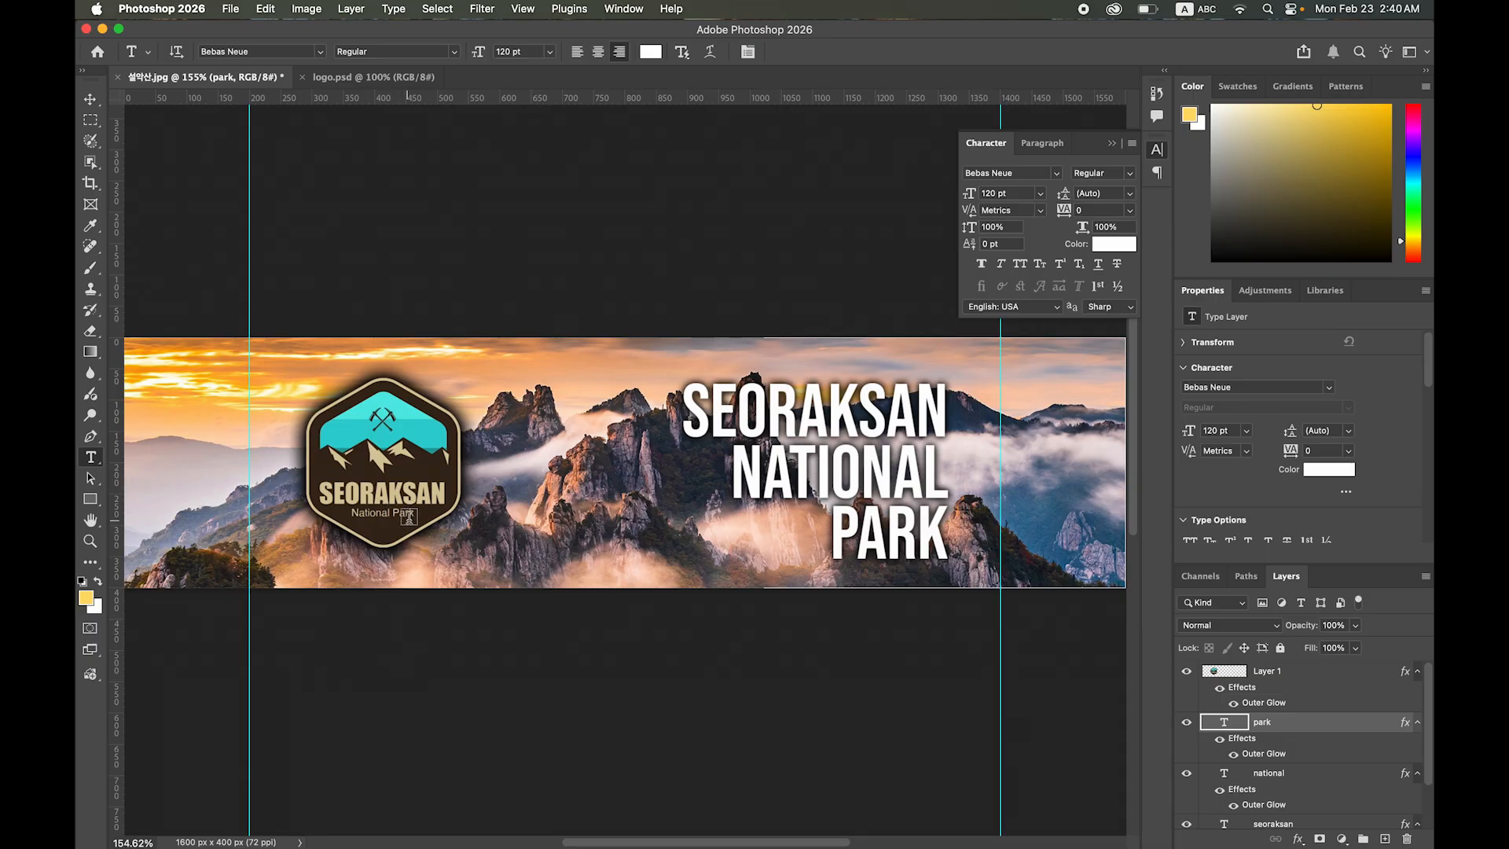
left_click(534, 472)
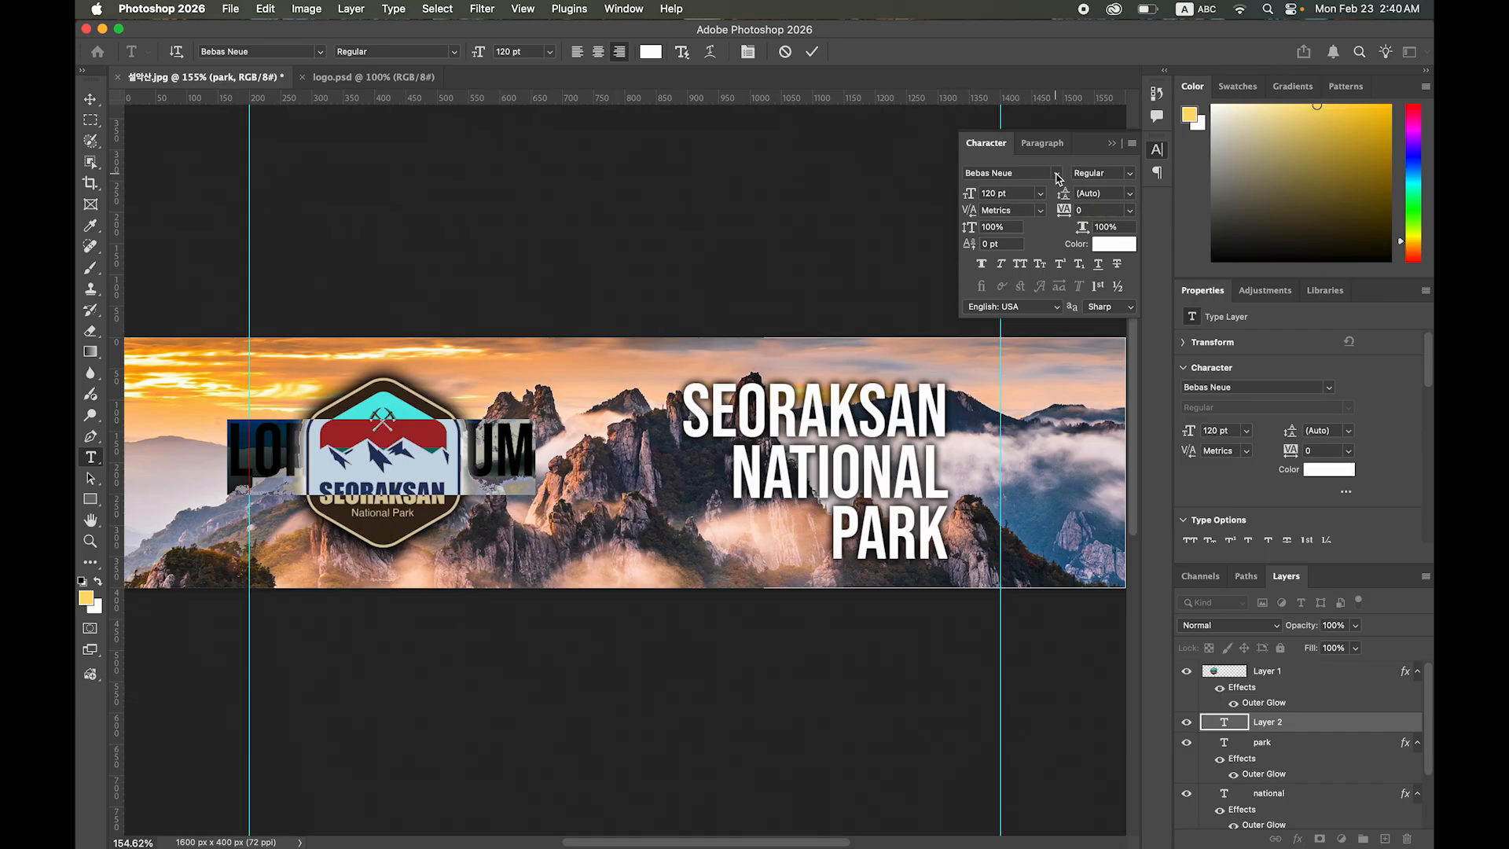
left_click(1057, 174)
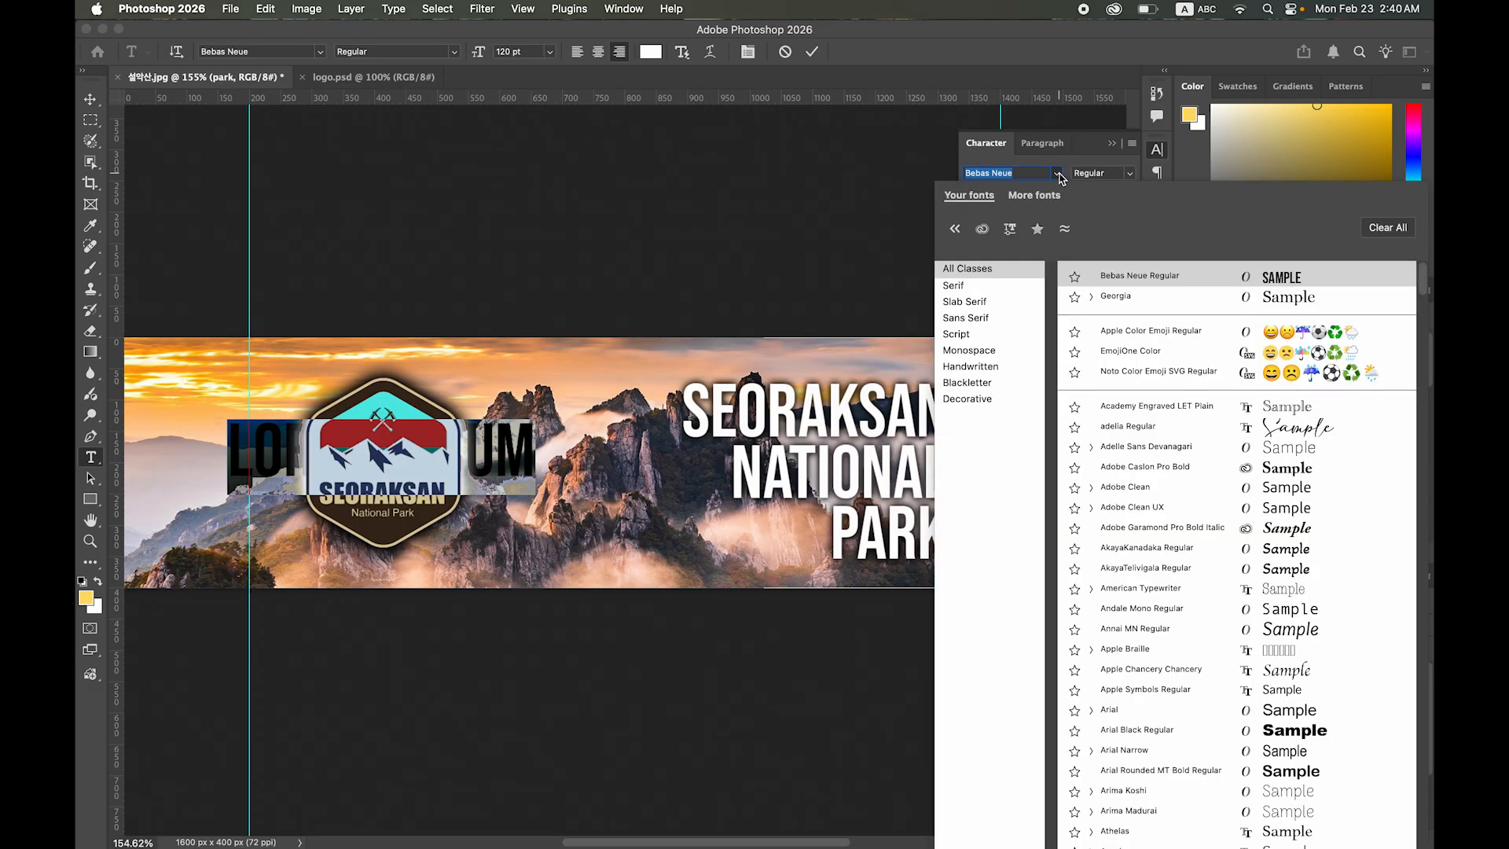
left_click(1103, 299)
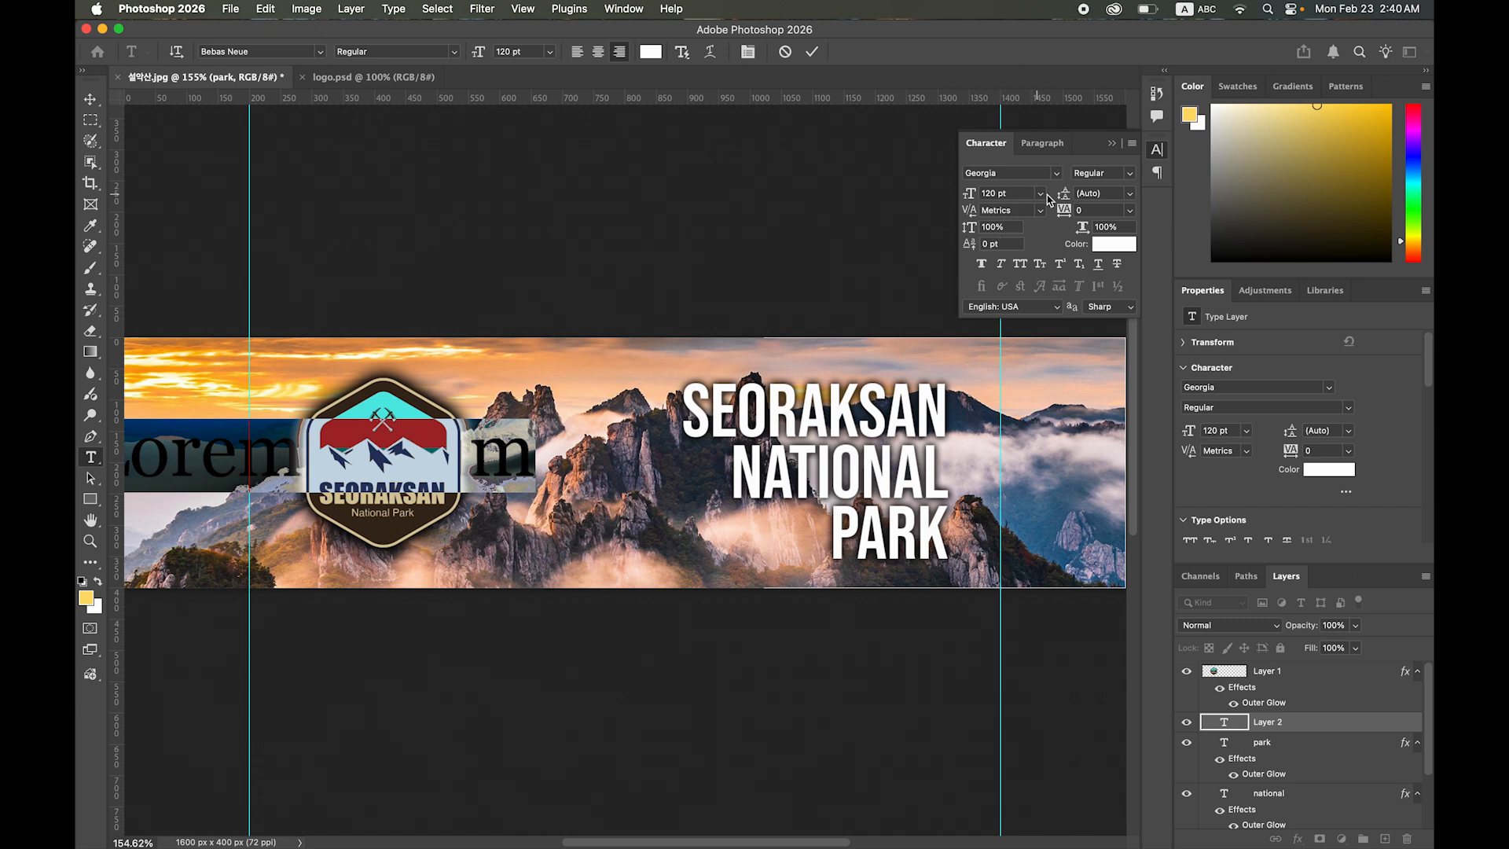
left_click(1040, 194)
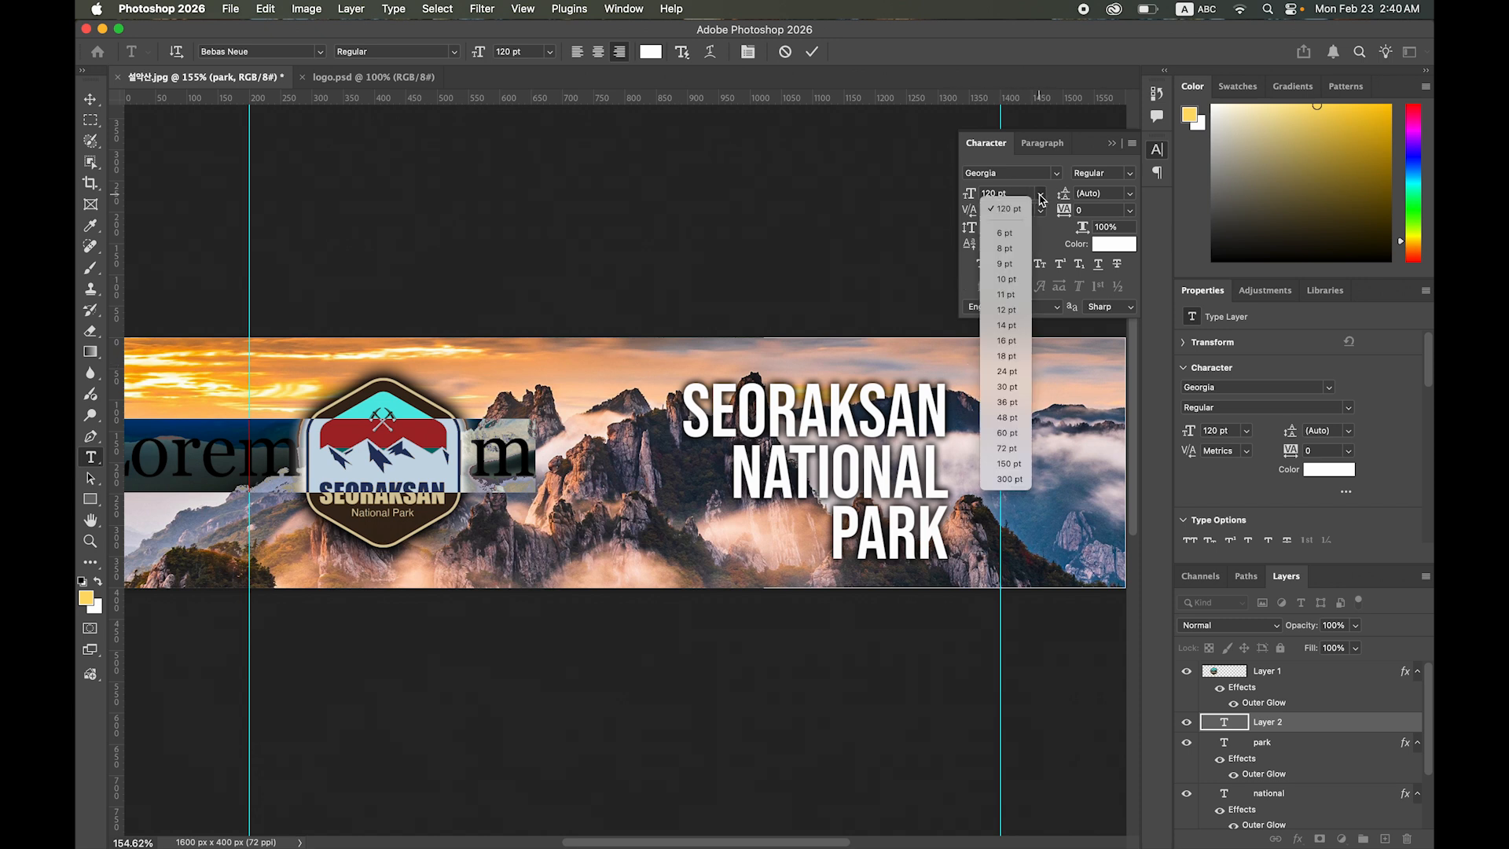
left_click(1011, 386)
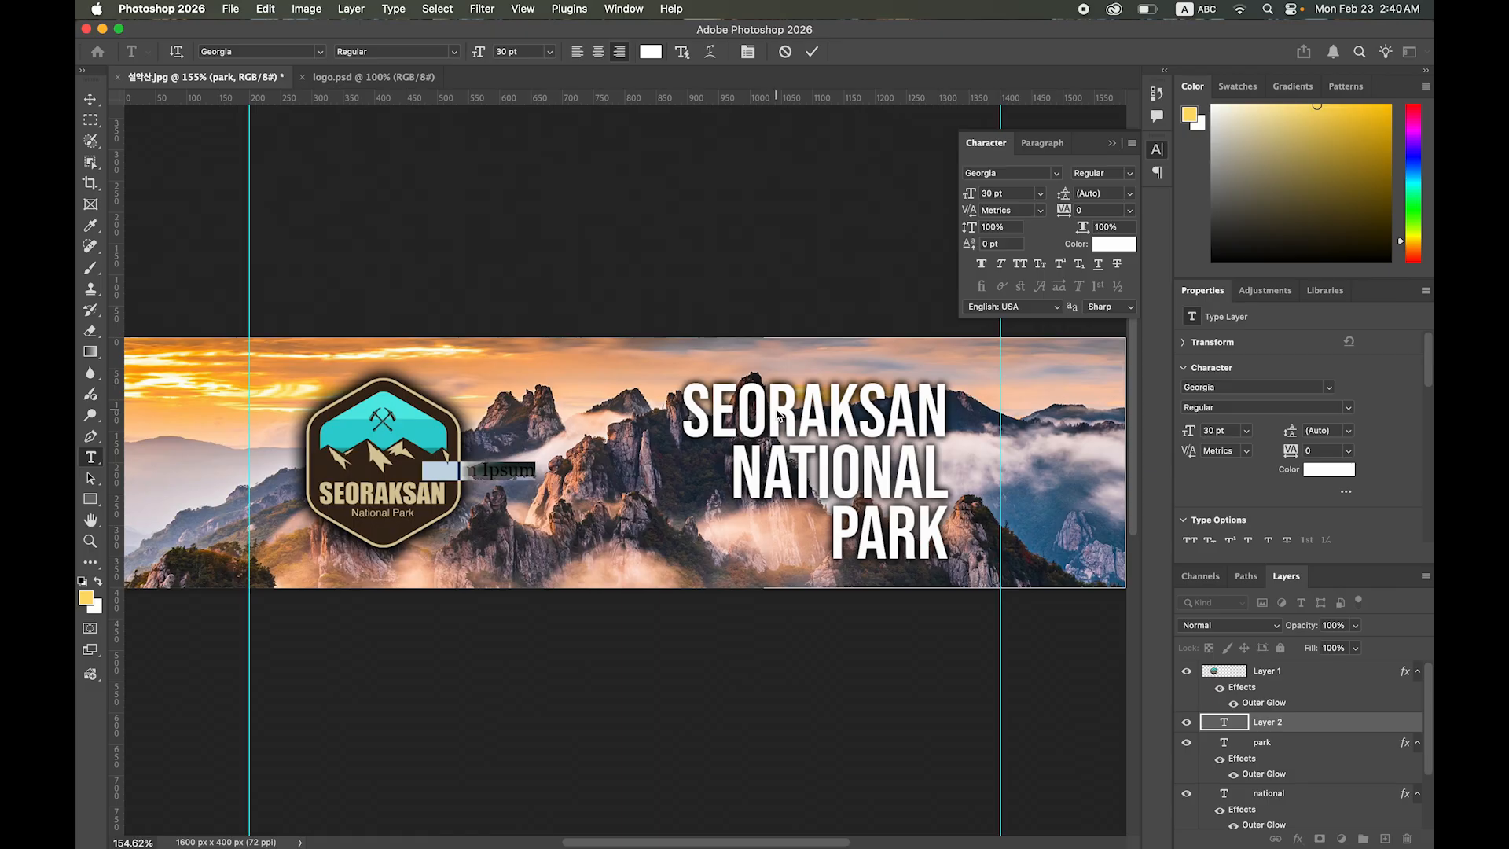
- Enter the tagline "The Backbone of the Korean Peninsula" on two lines, breaking after "of"
type("T")
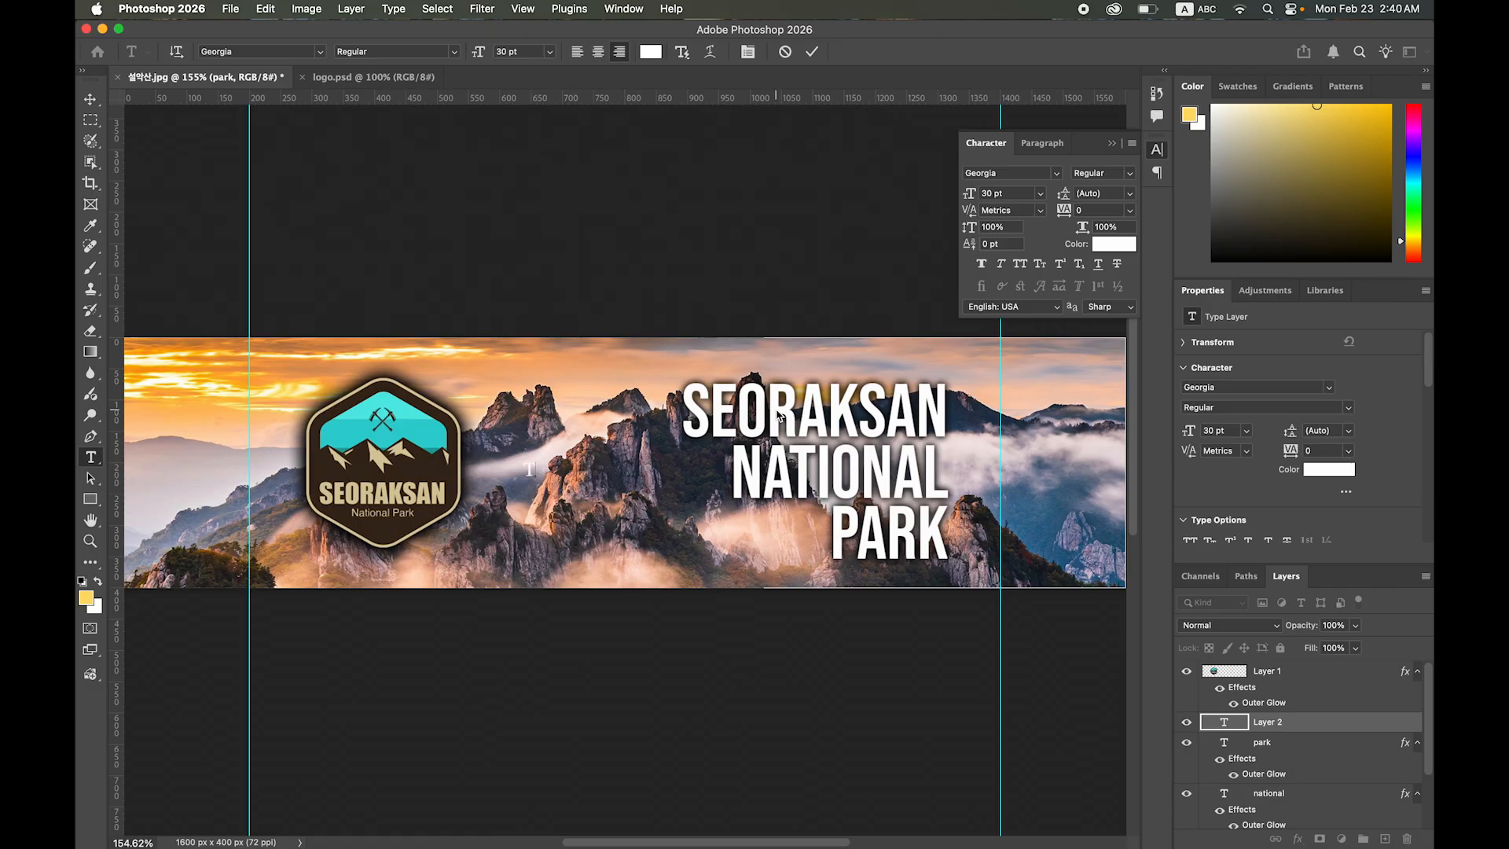
type("he Back")
type("bon")
type("e")
type(" of")
type("the Ko")
type("r")
type("ean")
type(" Penin")
type("sula")
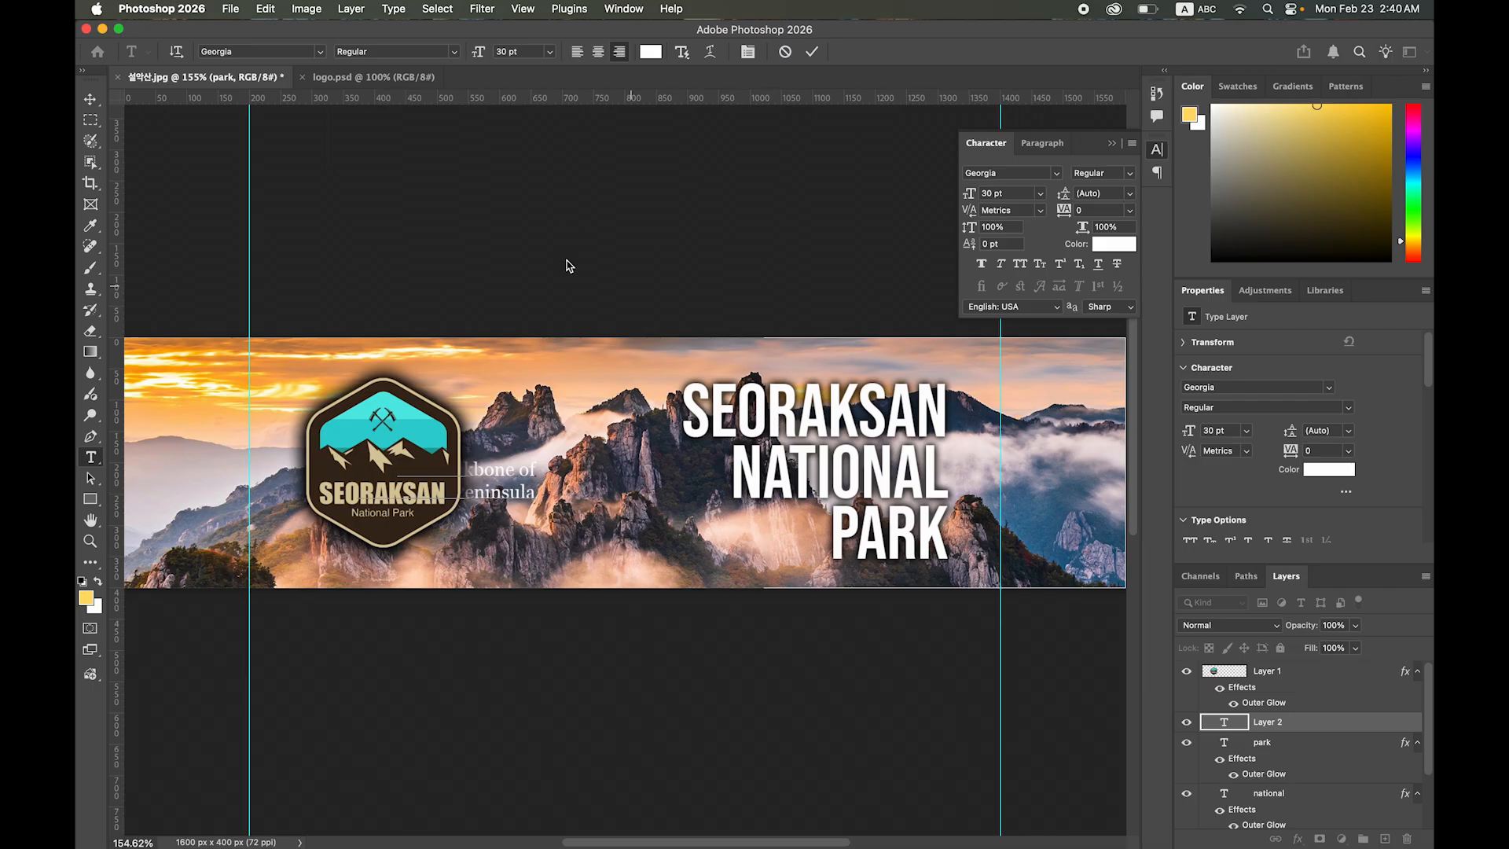
- Move the tagline into the gap between the logo and the title text, nudging it slightly down
left_click(91, 99)
left_click_drag(506, 481, 659, 468)
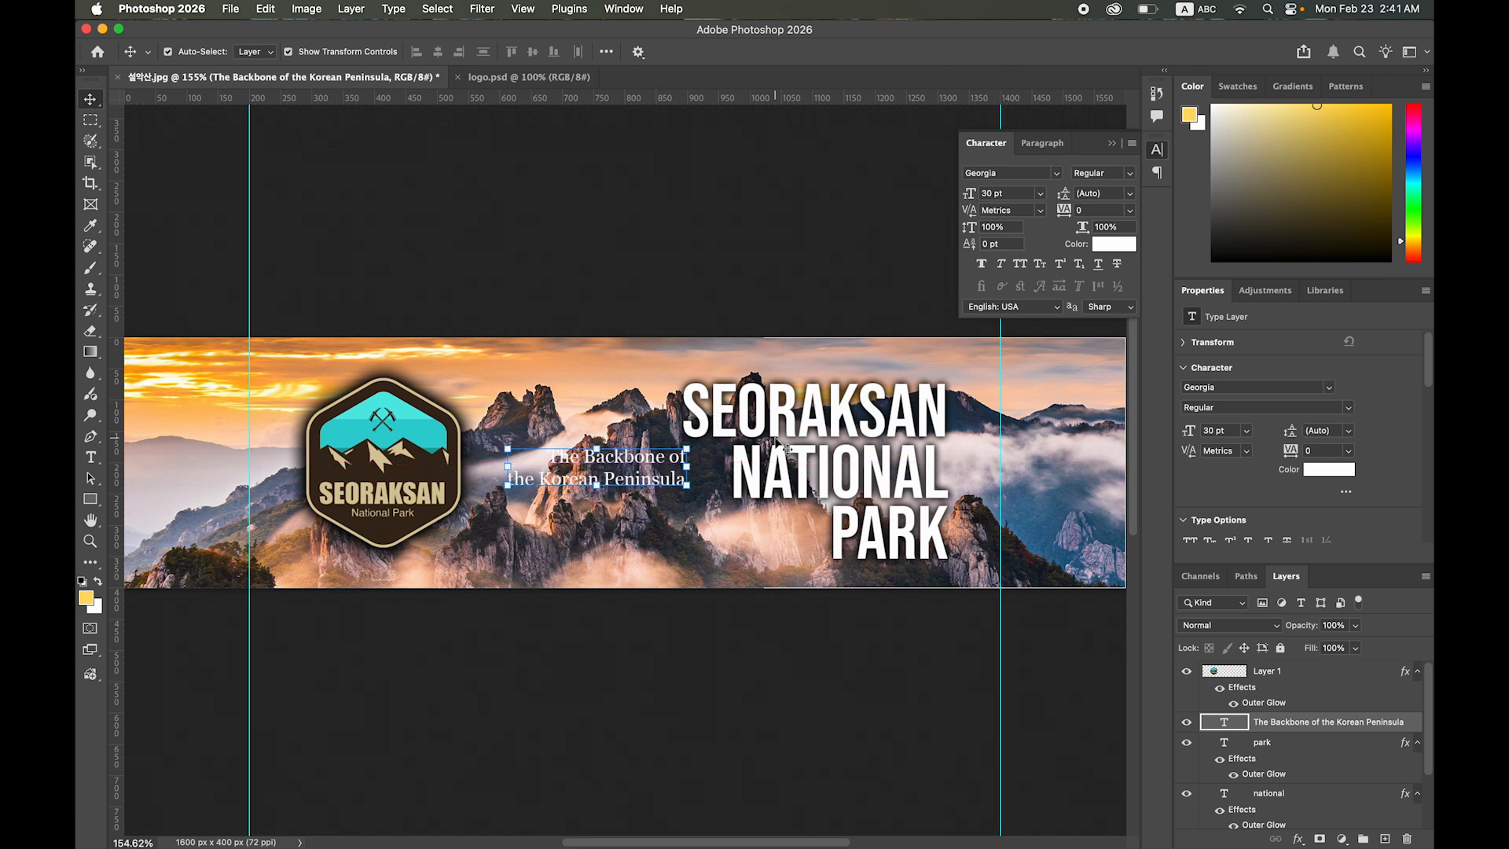
key("Down")
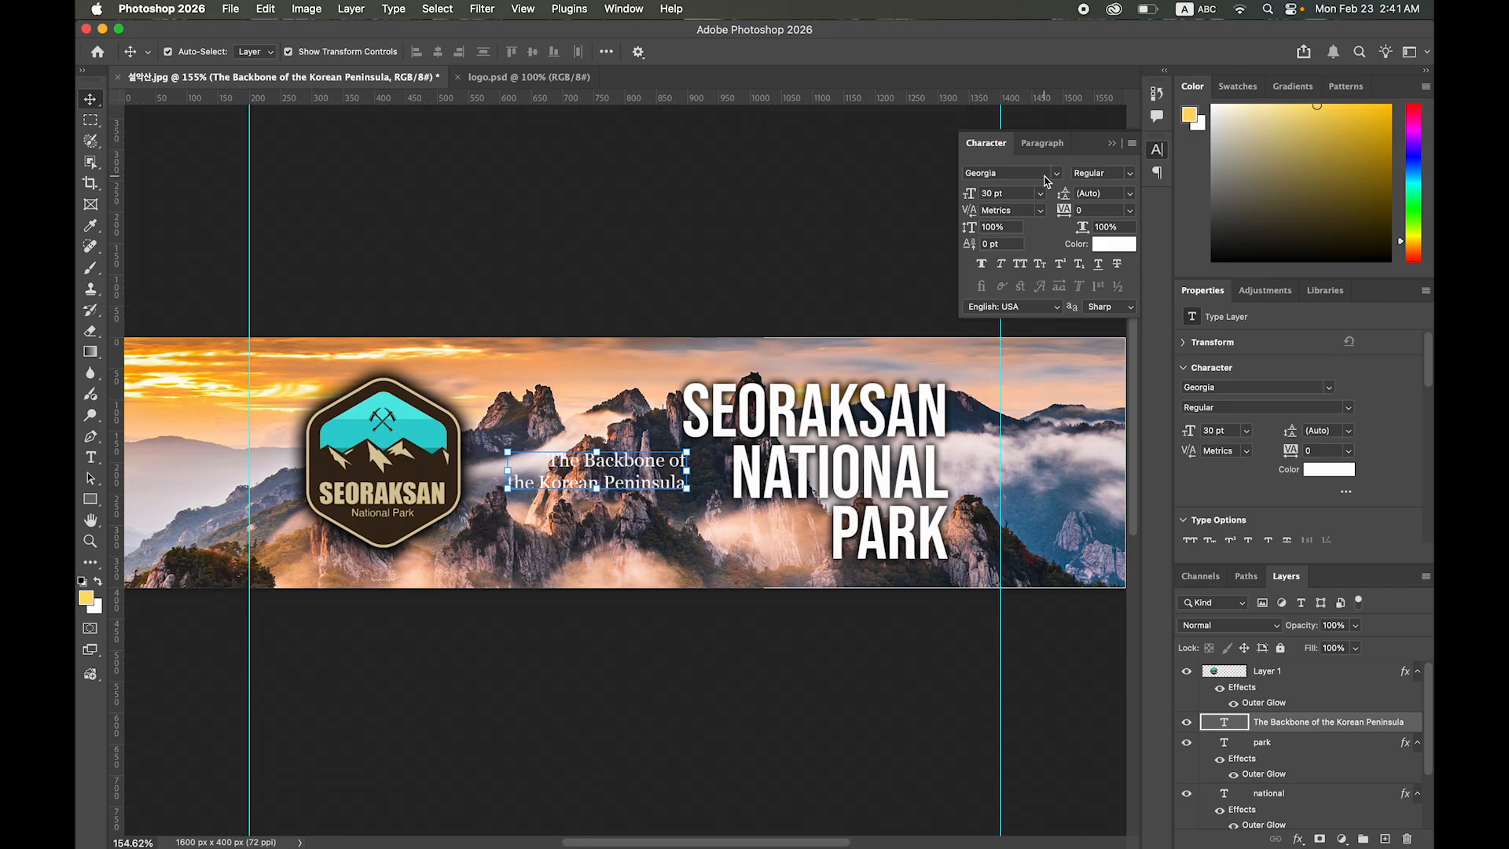
- Make the tagline bold and sample the yellow of the sunset sky (f9de64) as its text color
left_click(1130, 175)
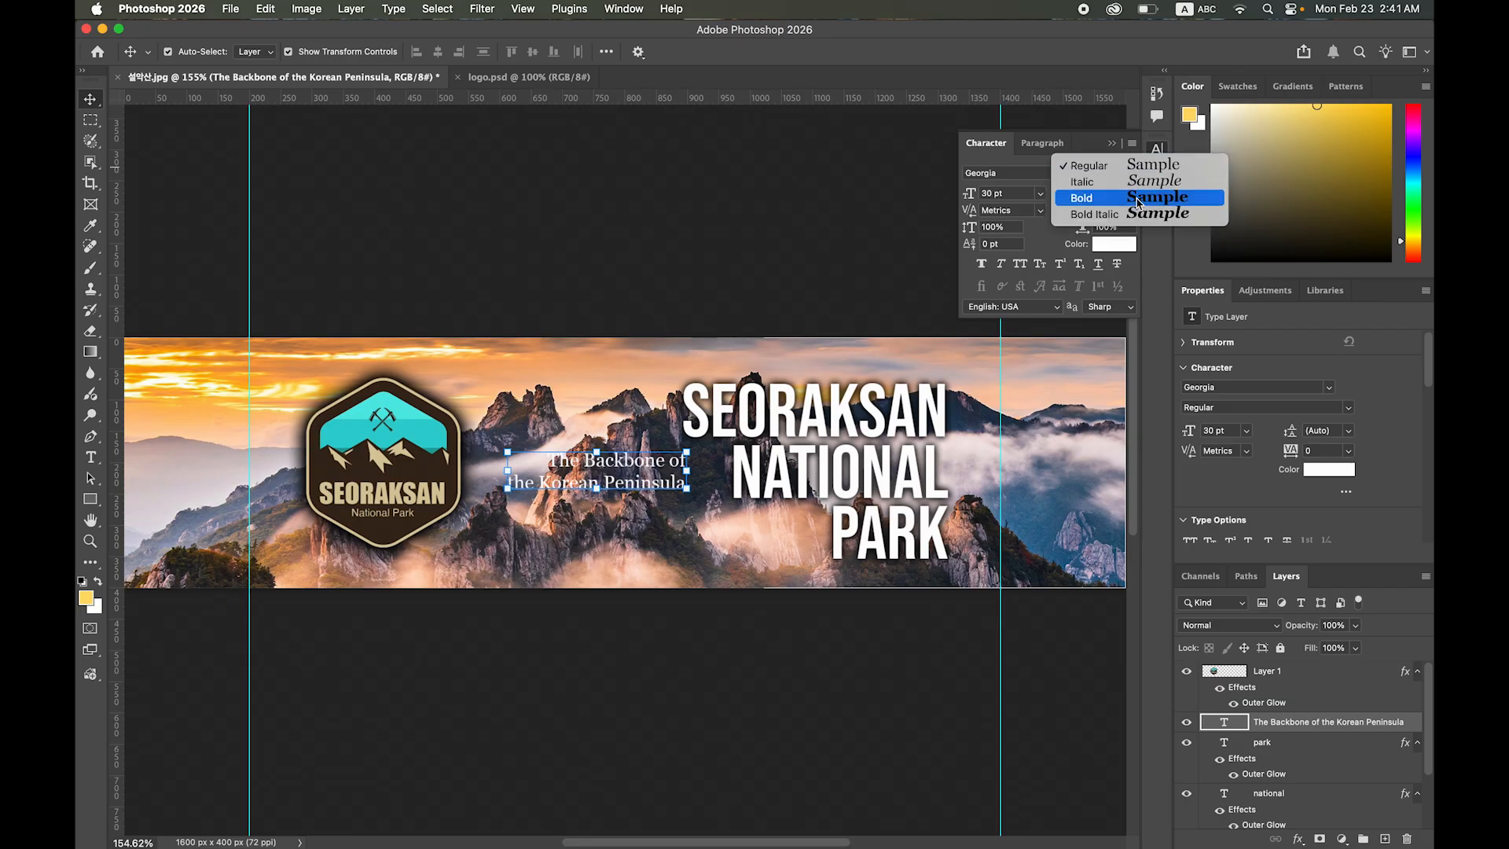
left_click(1137, 203)
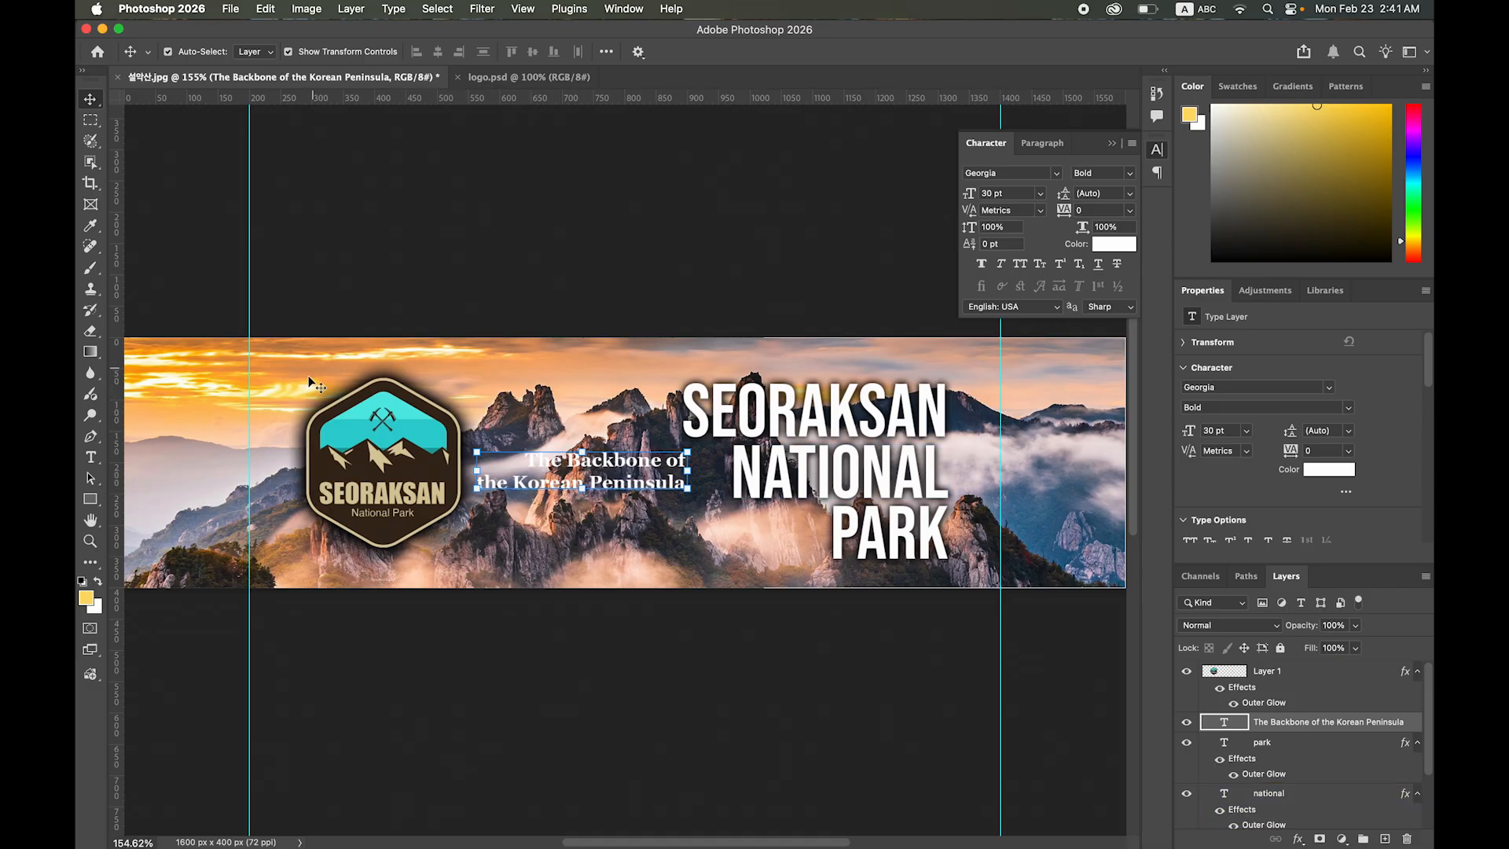
left_click(1116, 247)
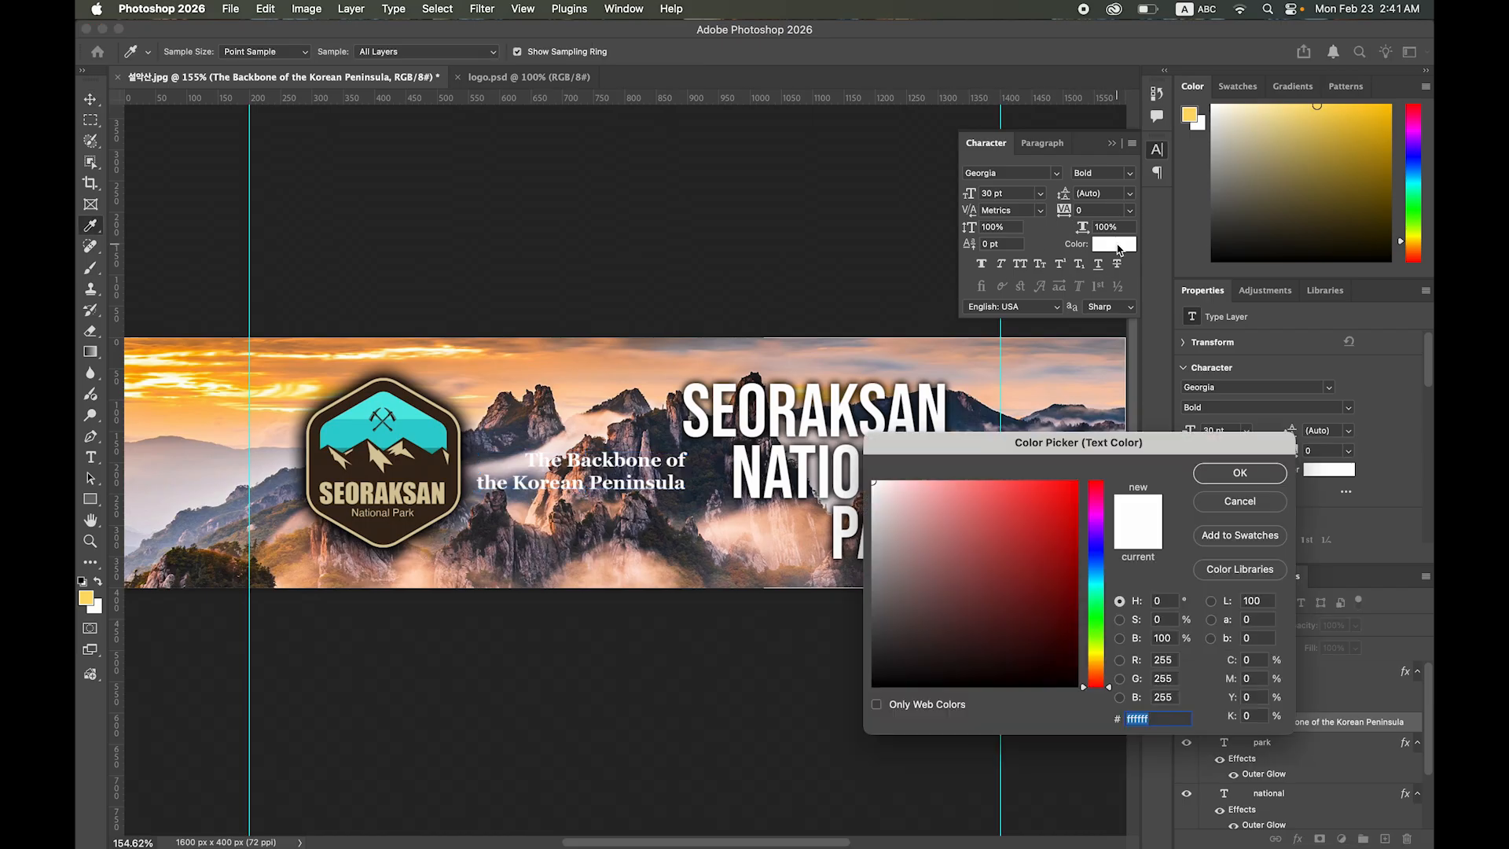
left_click(1045, 509)
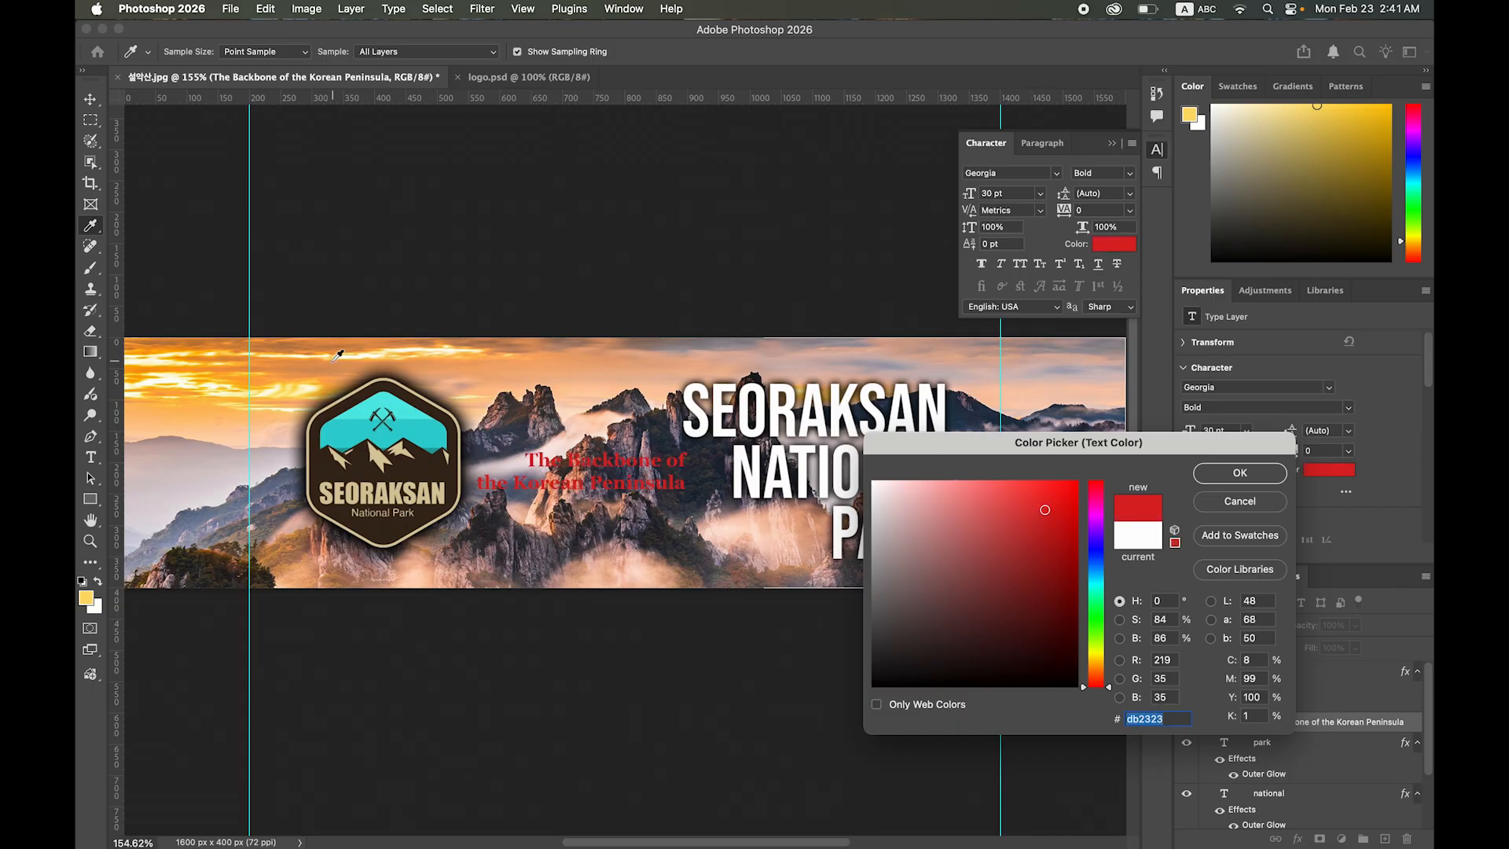
left_click(285, 386)
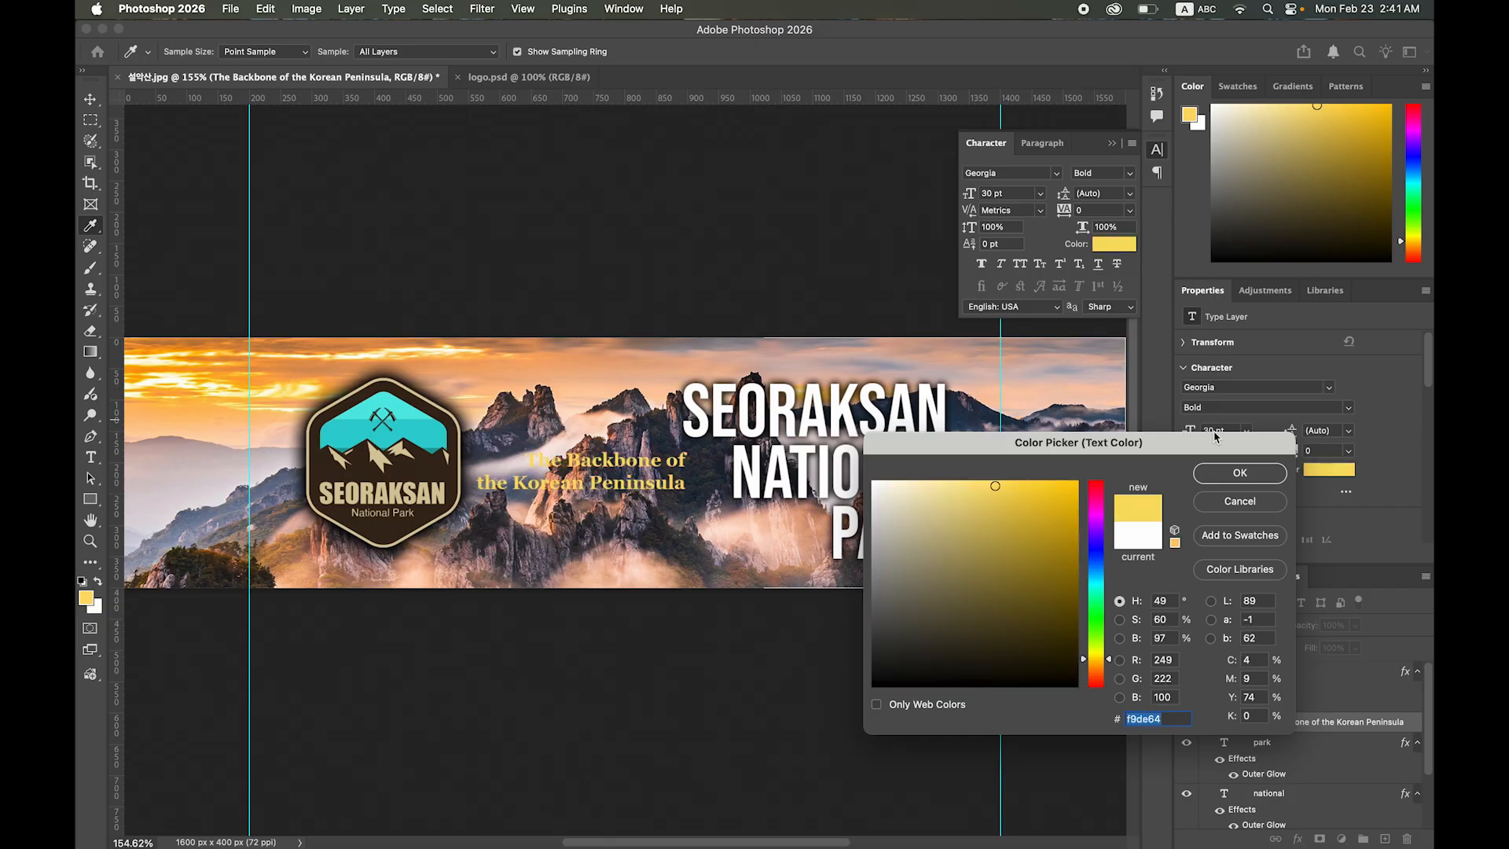
left_click(1239, 474)
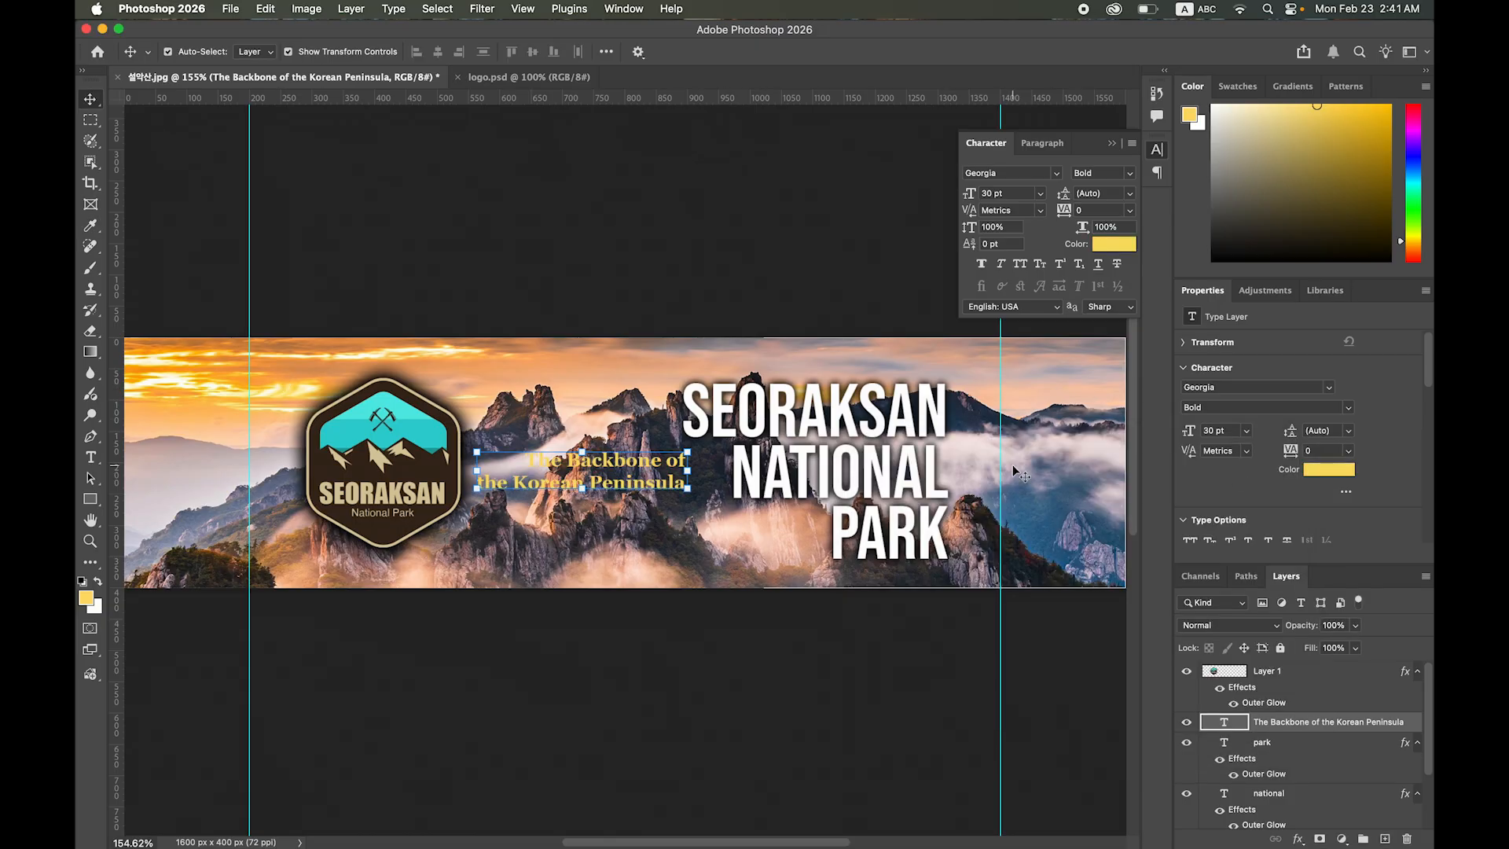
- Nudge the tagline slightly down and to the right, closer to the title text
key("Down")
key("Right")
key("Right")
key("Right")
key("Right")
key("Right")
key("Right")
key("Right")
key("Right")
key("Right")
key("Right")
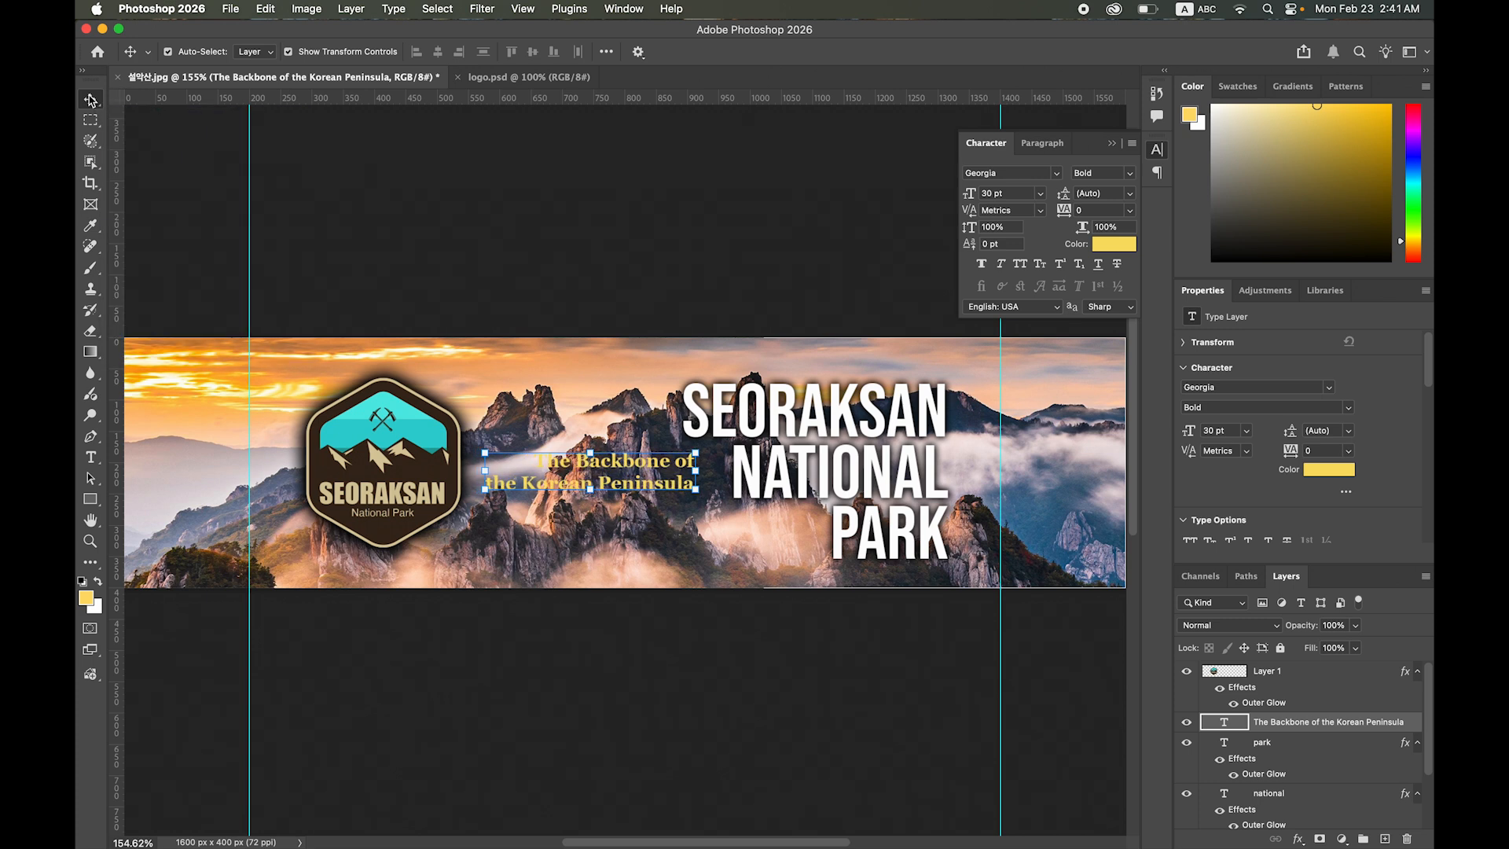
- Copy the Outer Glow effect from the park layer to the tagline layer
left_click(1243, 759)
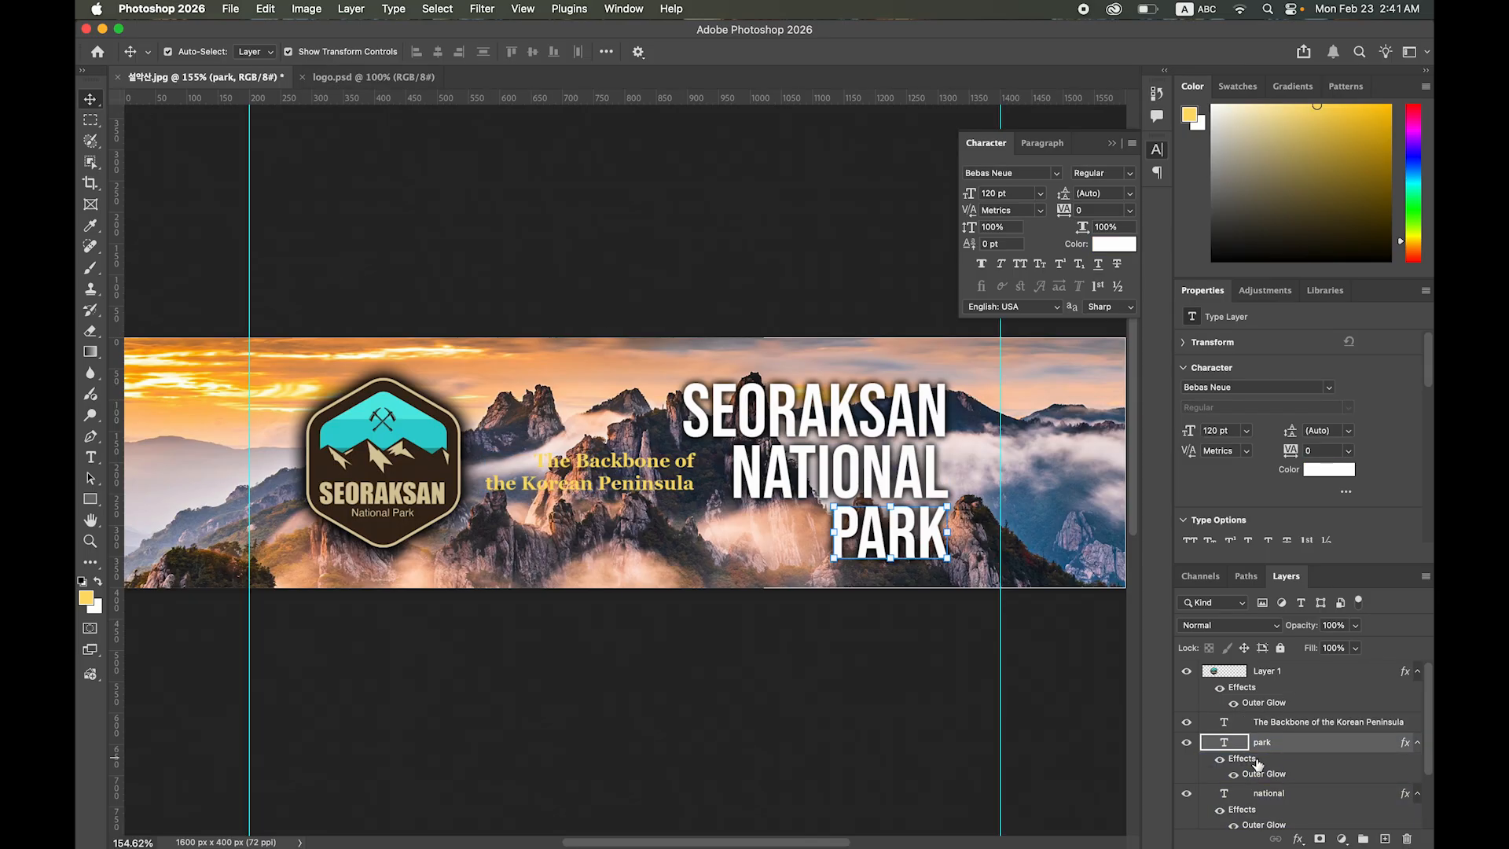
left_click_drag(1251, 762, 1286, 726)
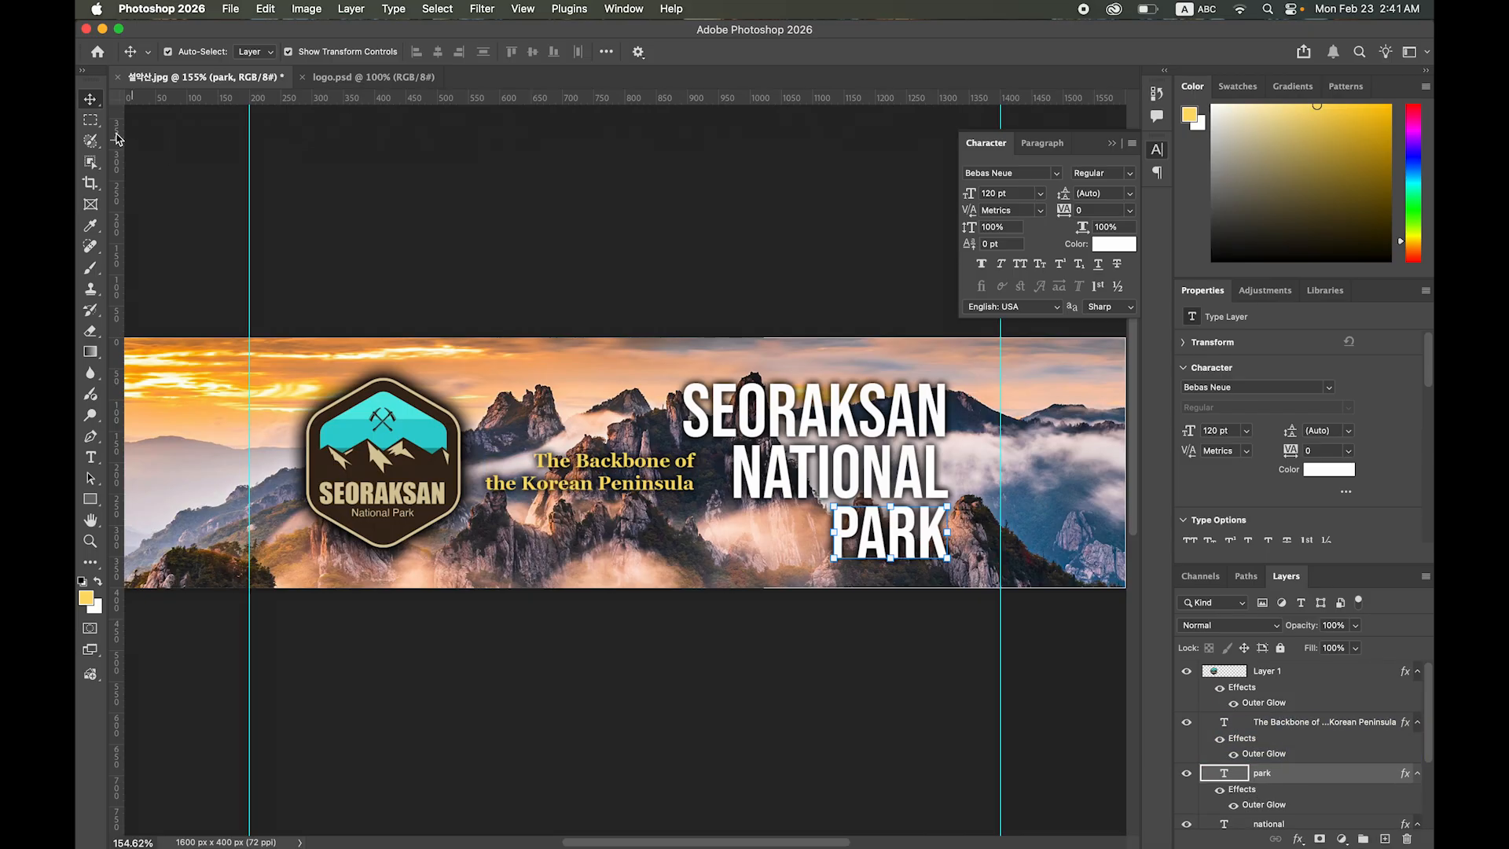
left_click(90, 119)
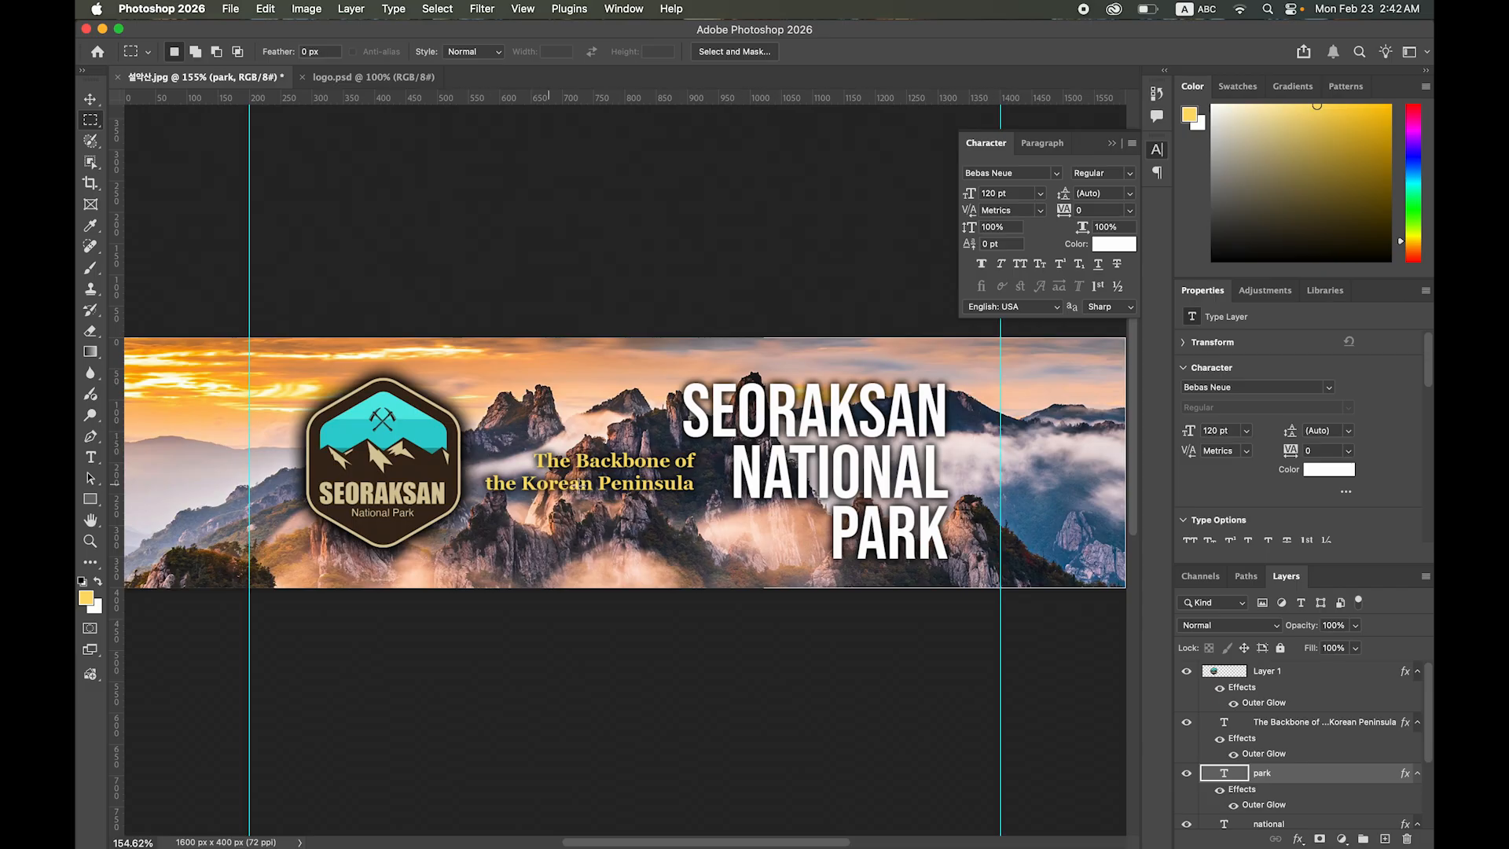
- Create a new empty layer directly above the Background layer
left_click_drag(1428, 690, 1427, 755)
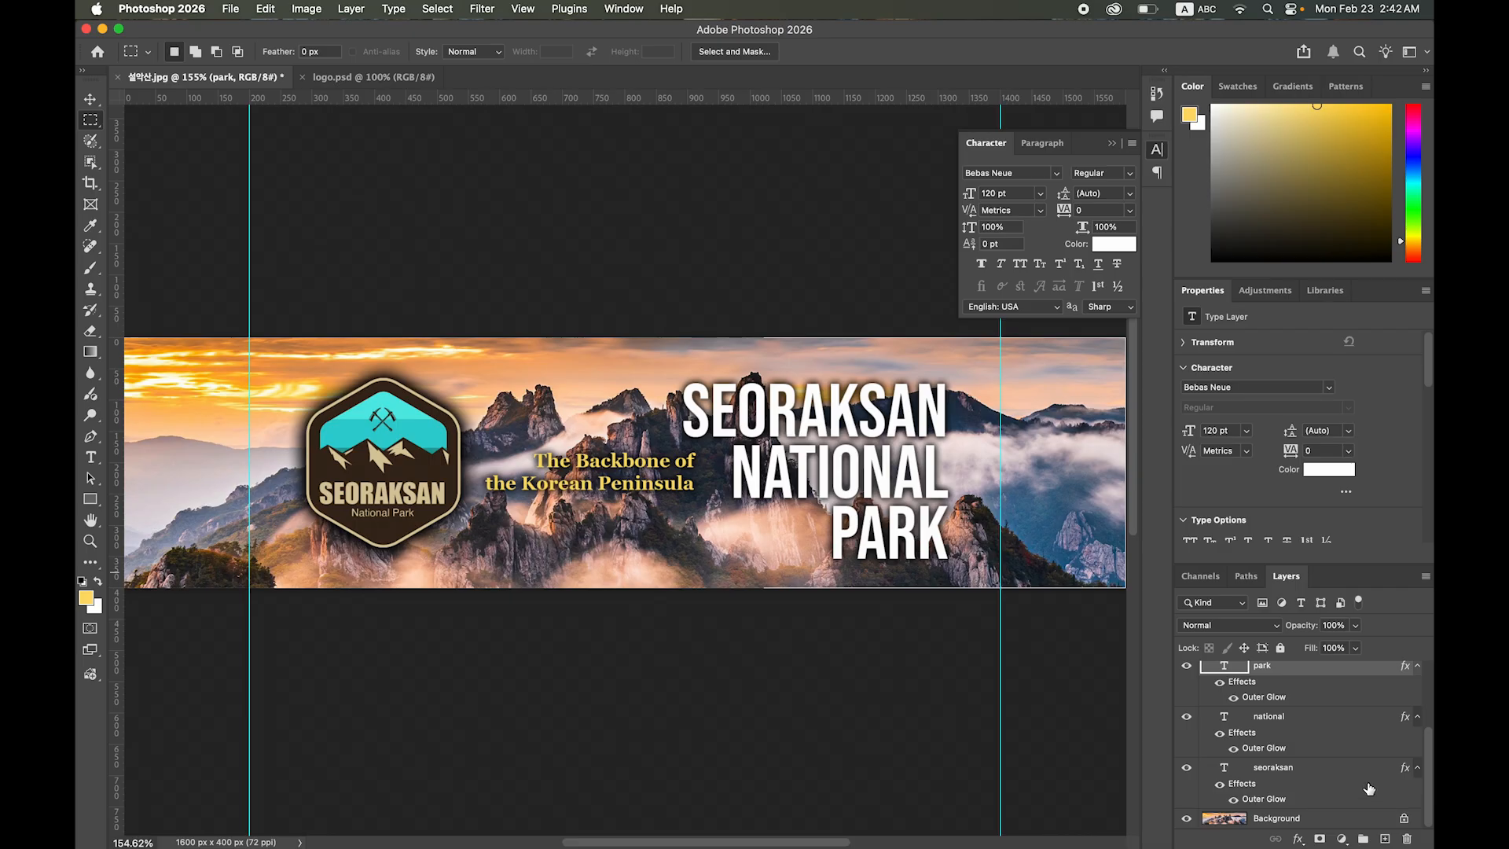
left_click(1306, 820)
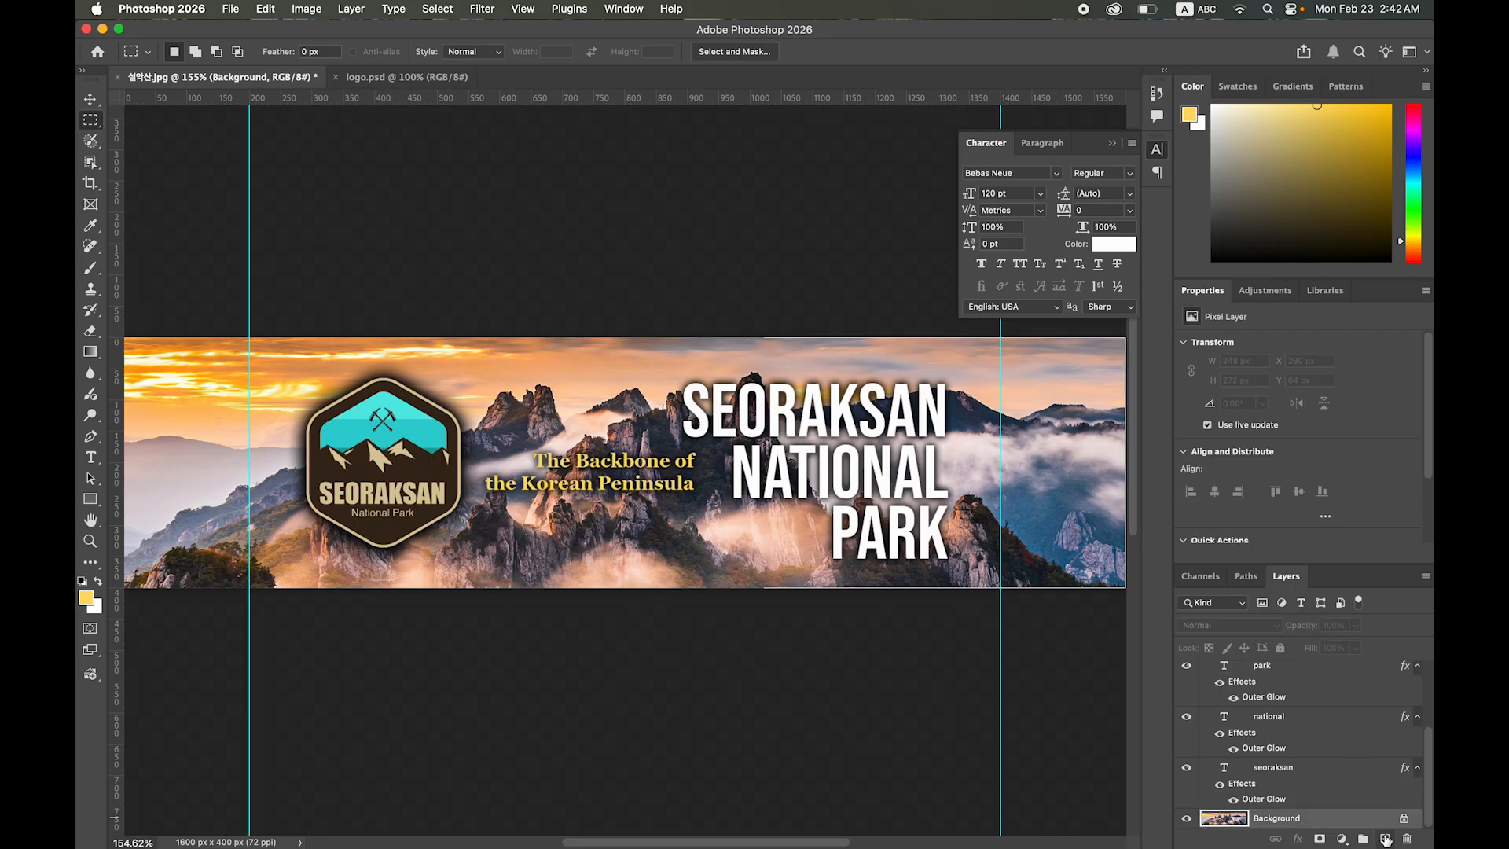
left_click(1385, 839)
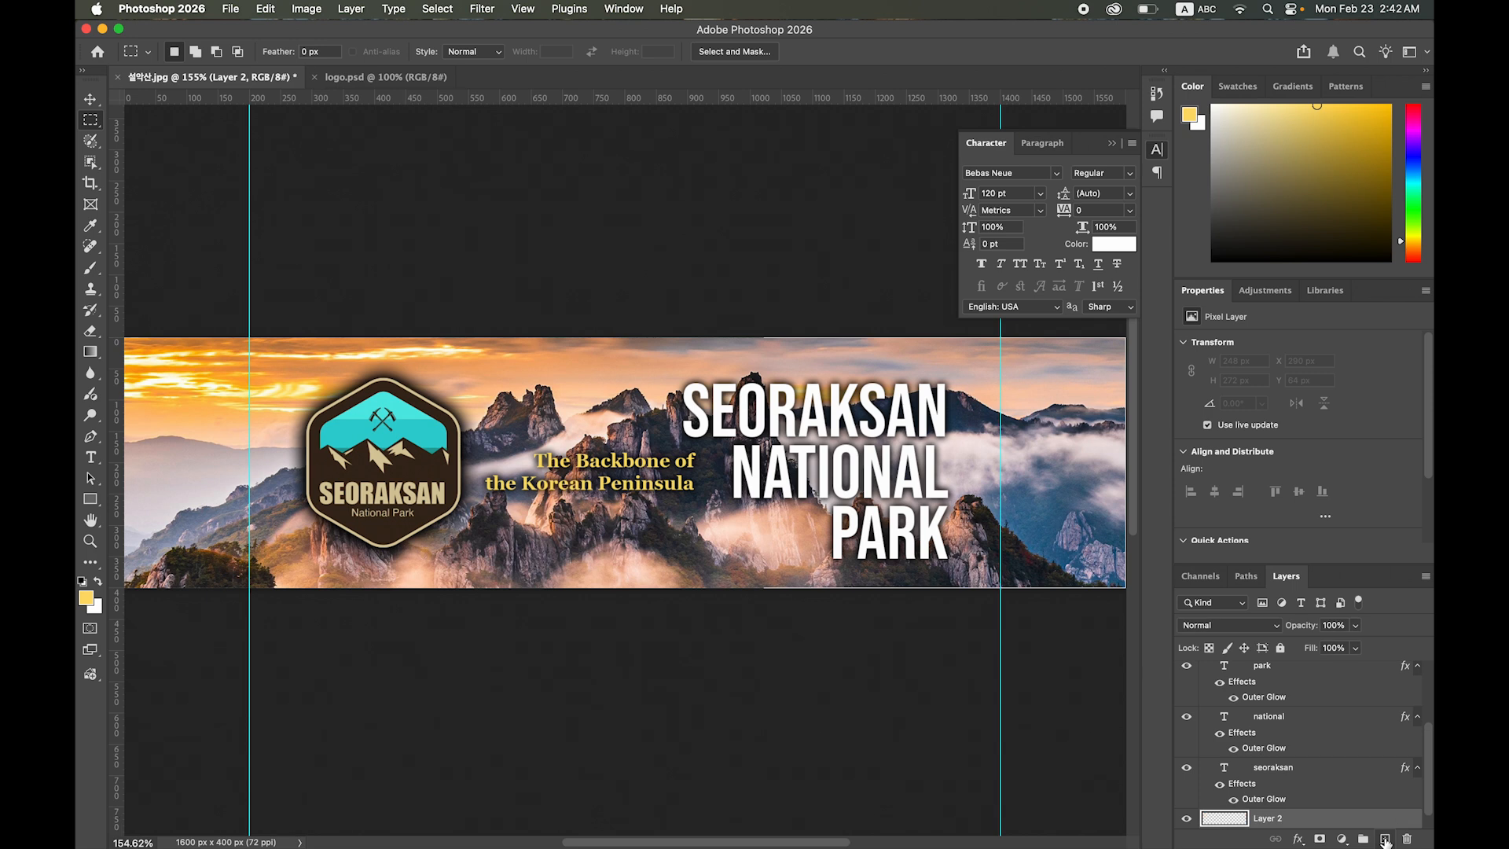
left_click_drag(1430, 751, 1424, 786)
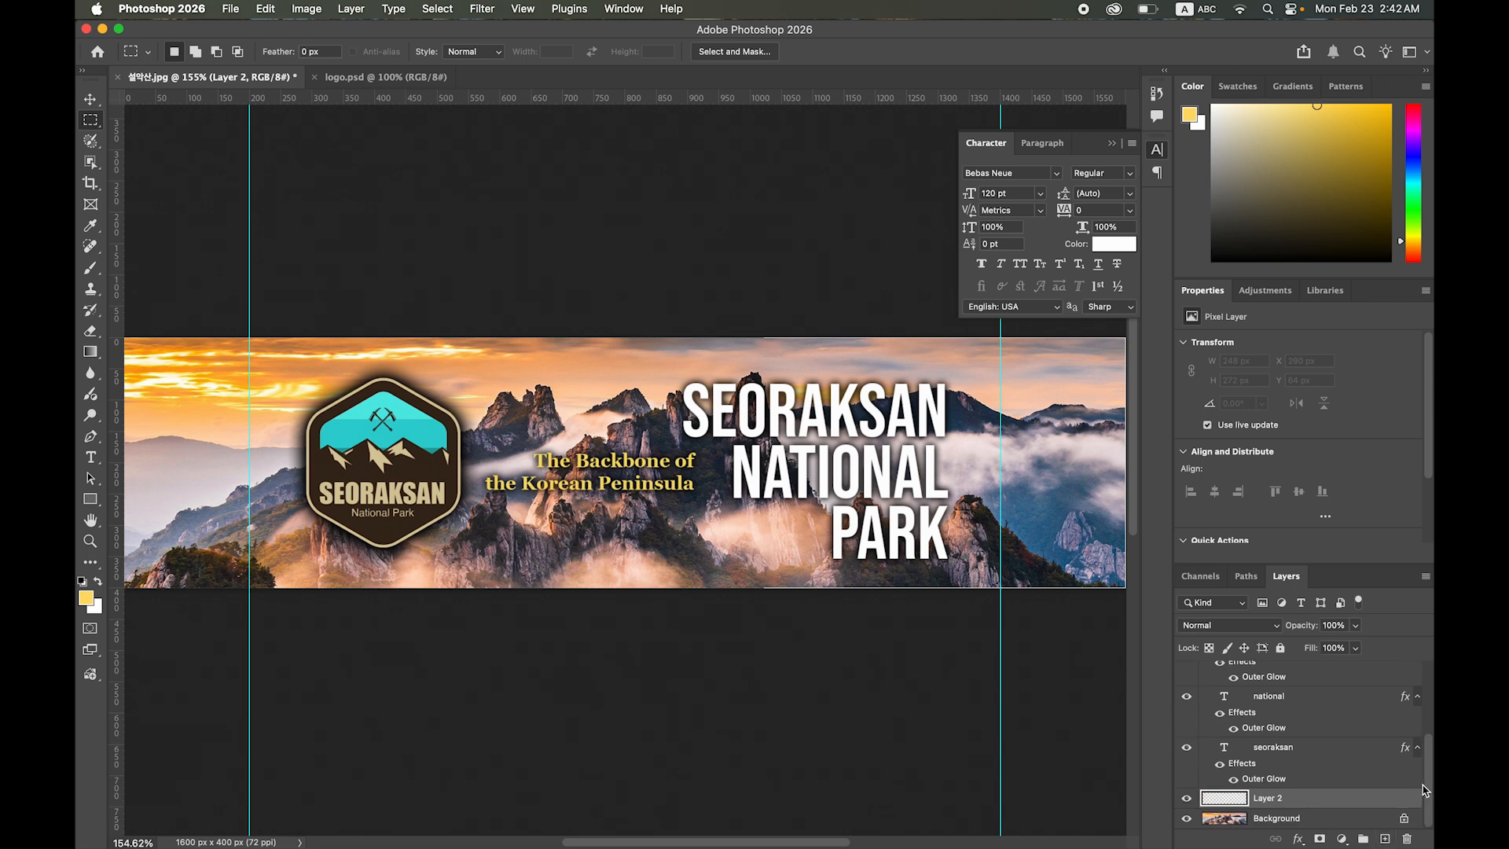
- Set up the Rectangle tool with a Linear gradient fill and shift the transparent opacity stop closer to the gradient's start
left_click(91, 500)
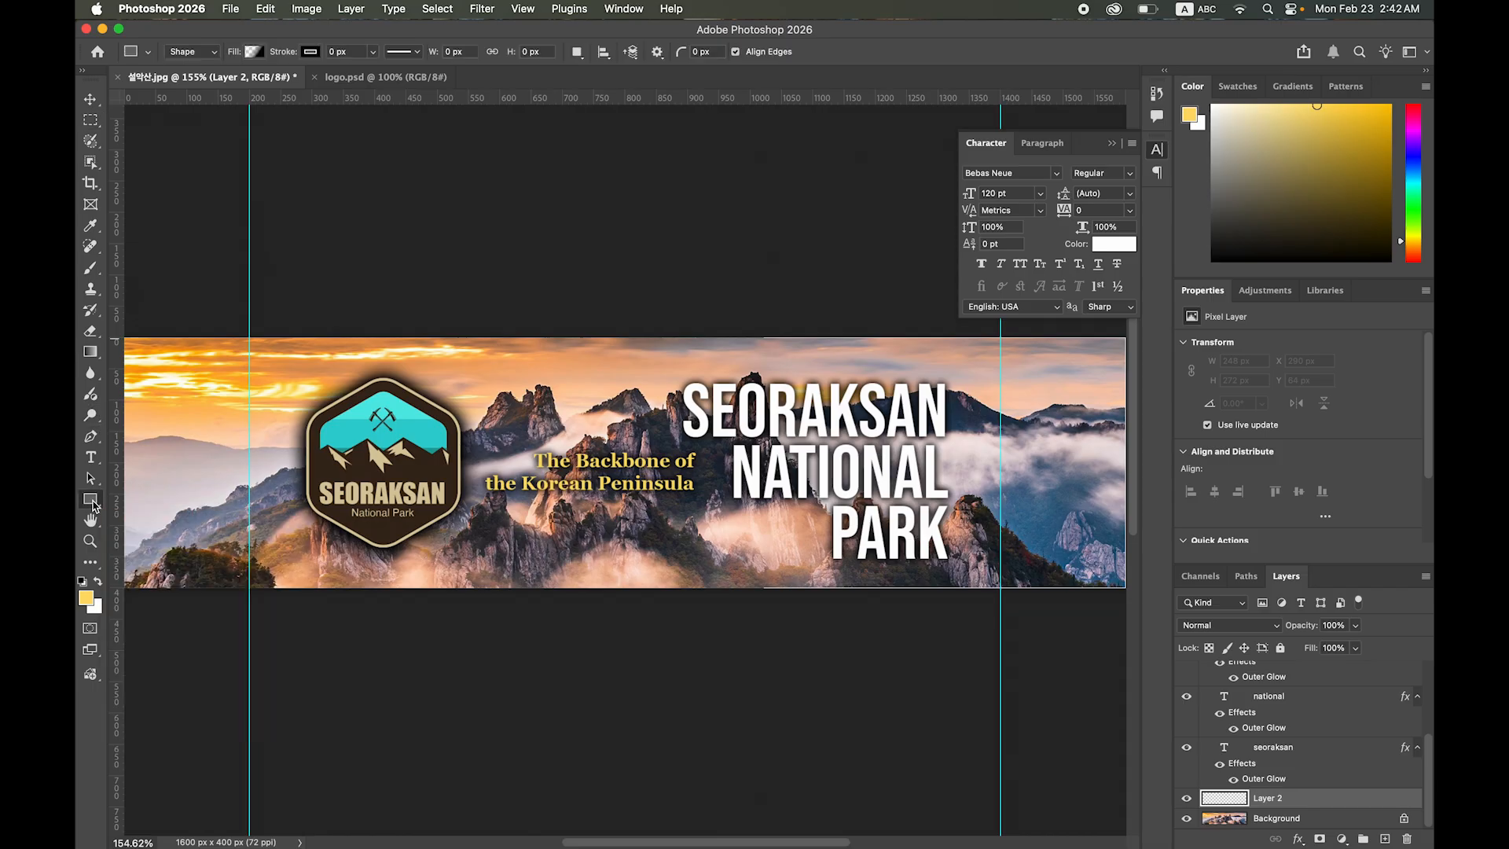
left_click(253, 52)
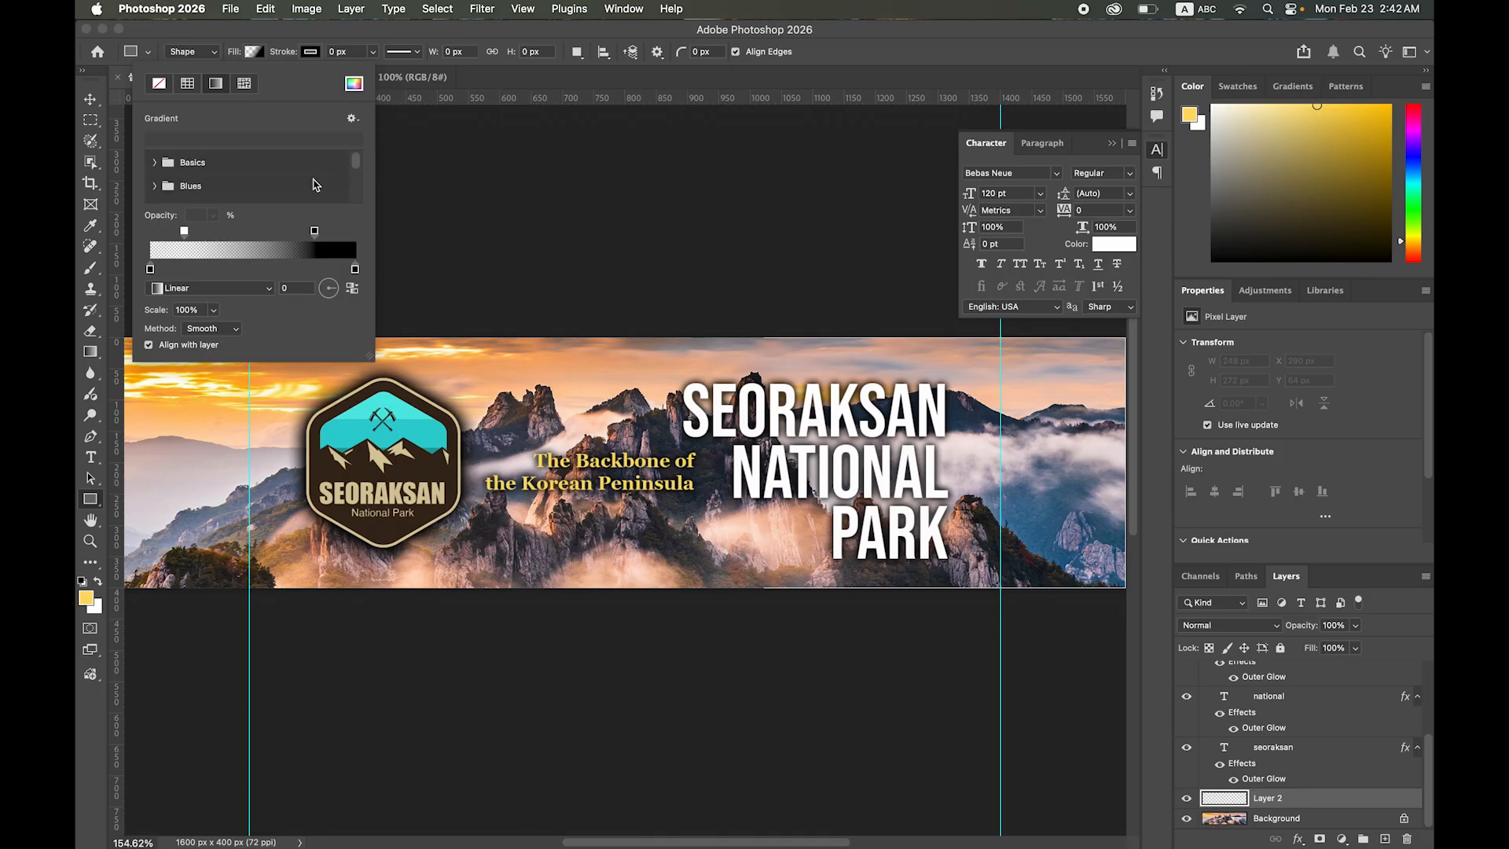
left_click(267, 294)
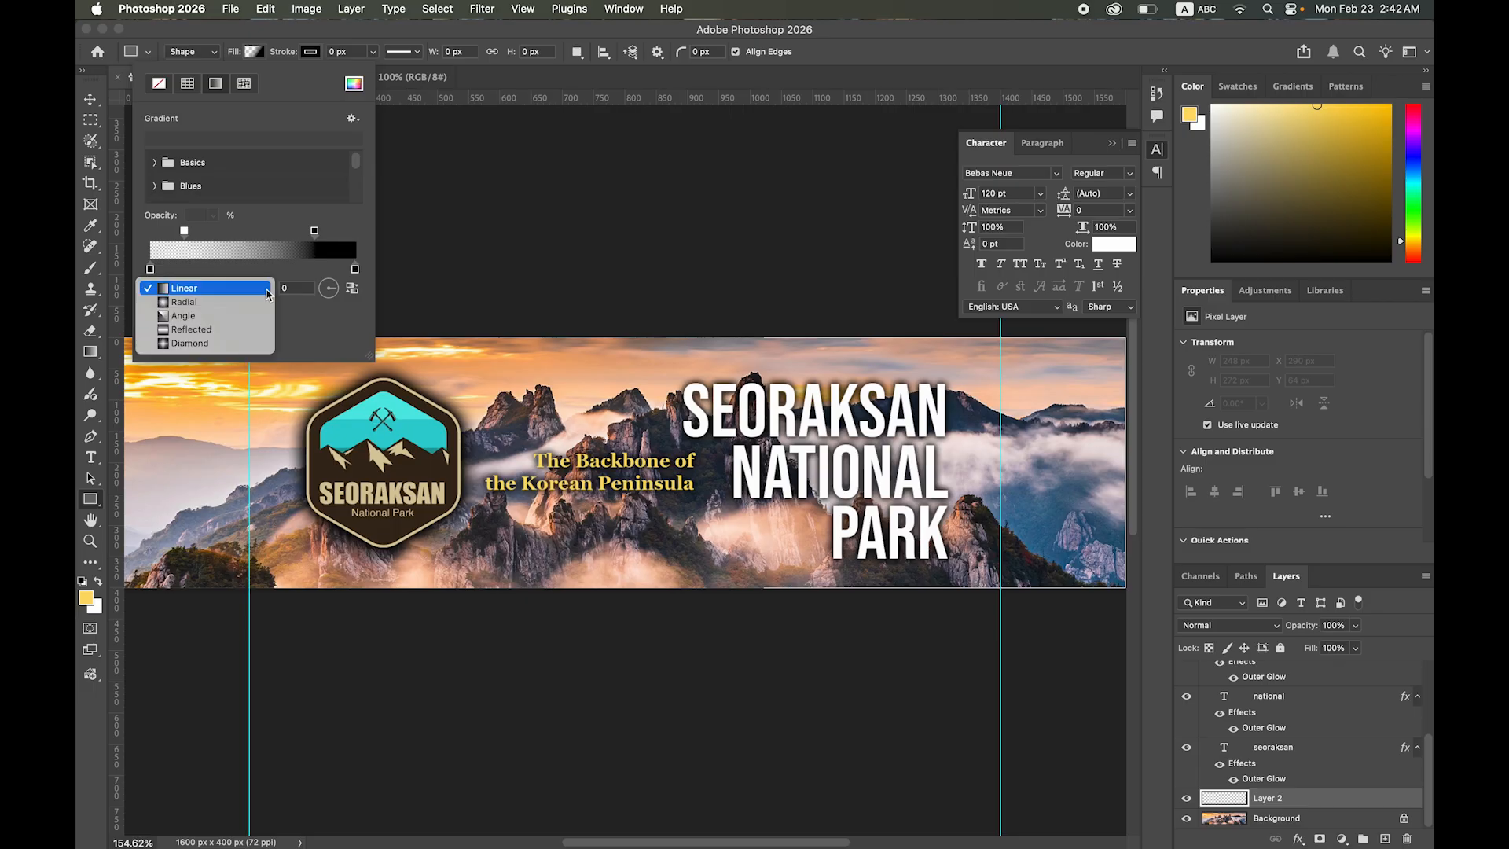
left_click(243, 295)
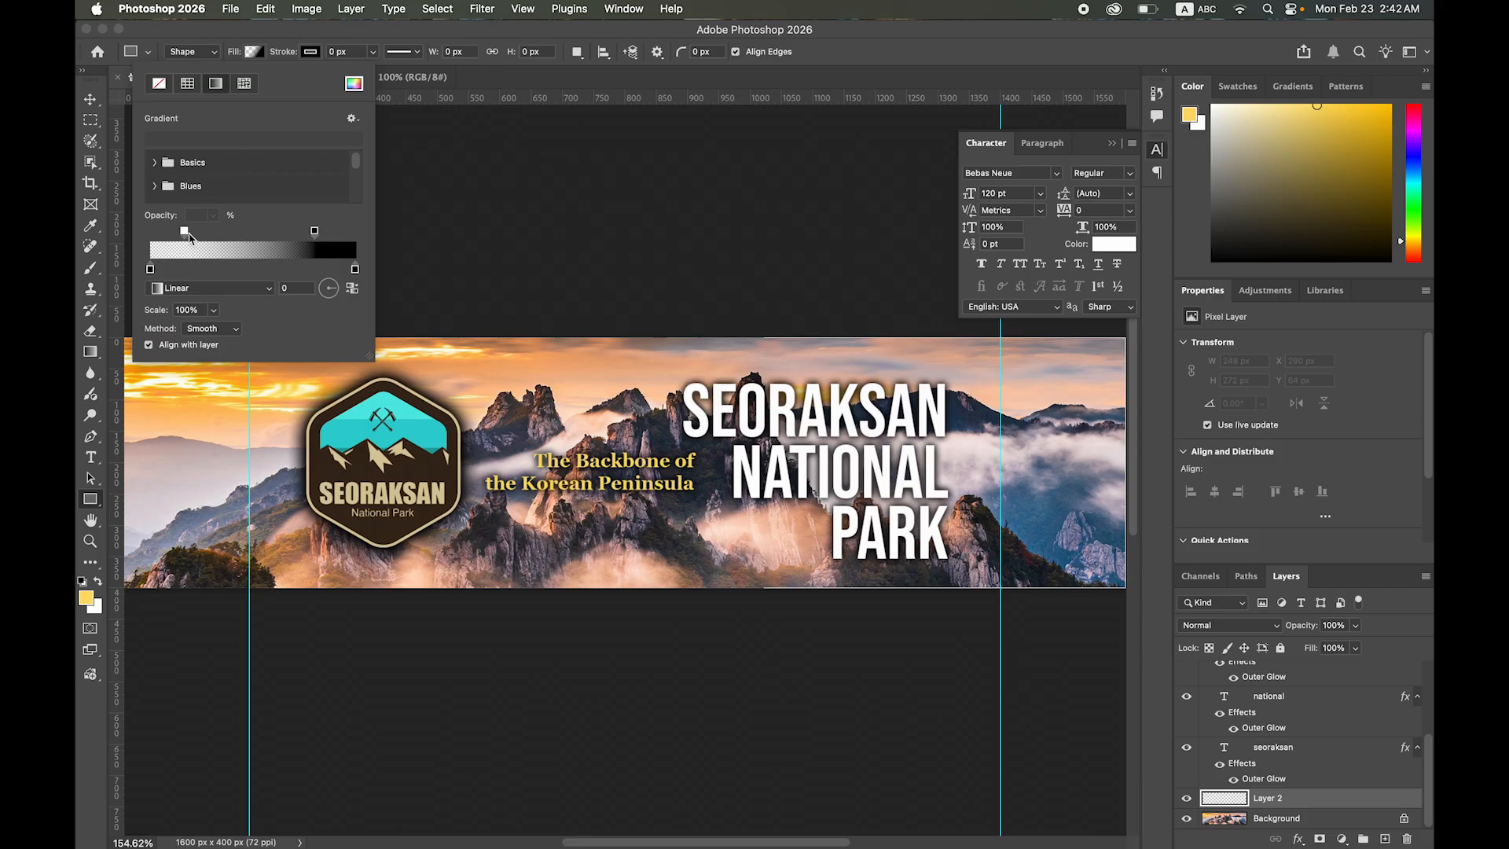
left_click_drag(185, 234, 165, 234)
- Set the gradient fill's starting color stop to white (ffffff)
left_click(151, 271)
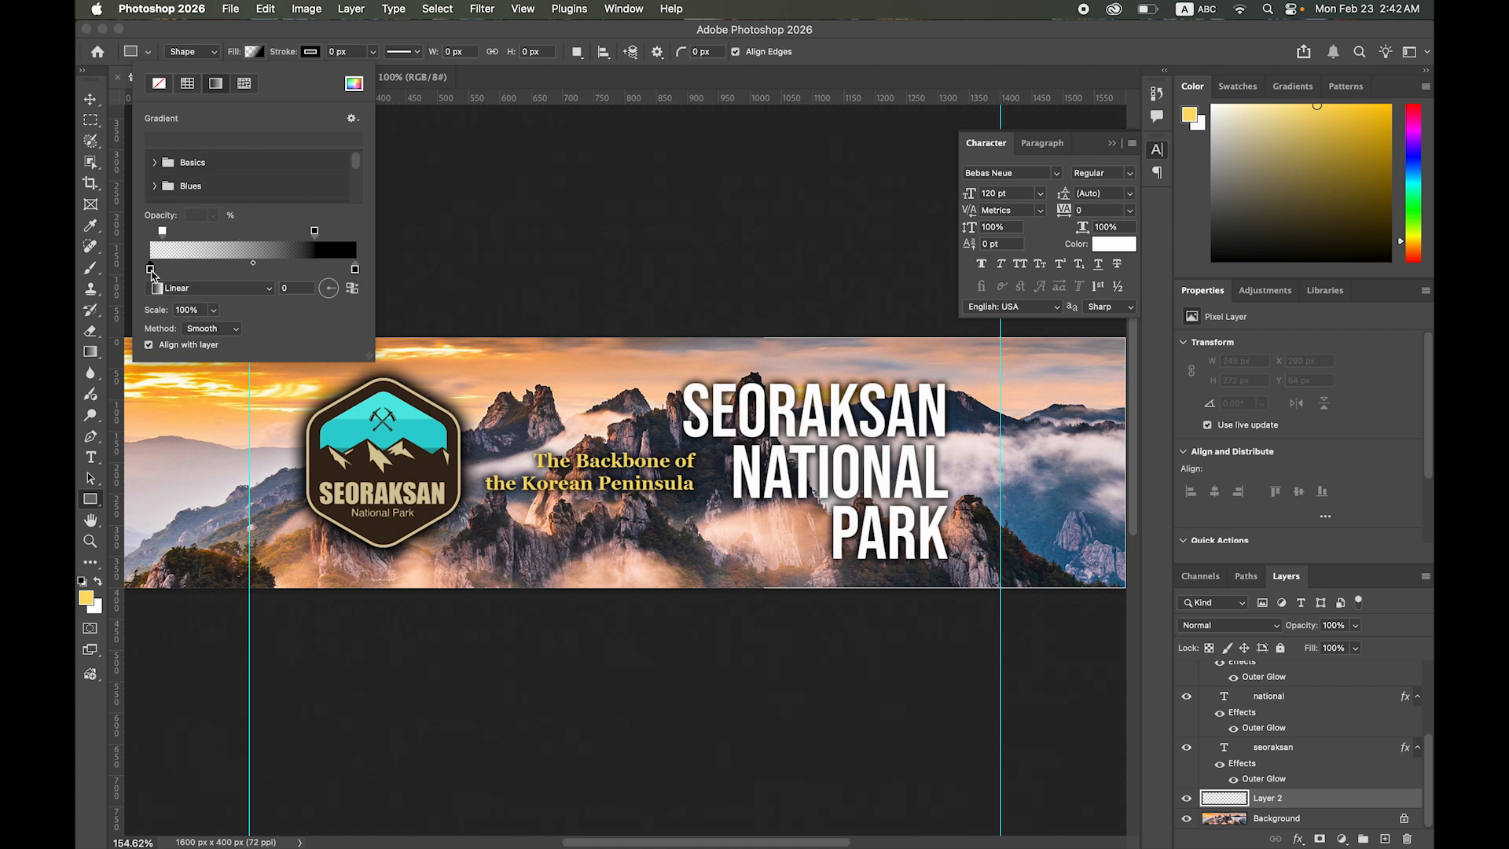
double_click(151, 270)
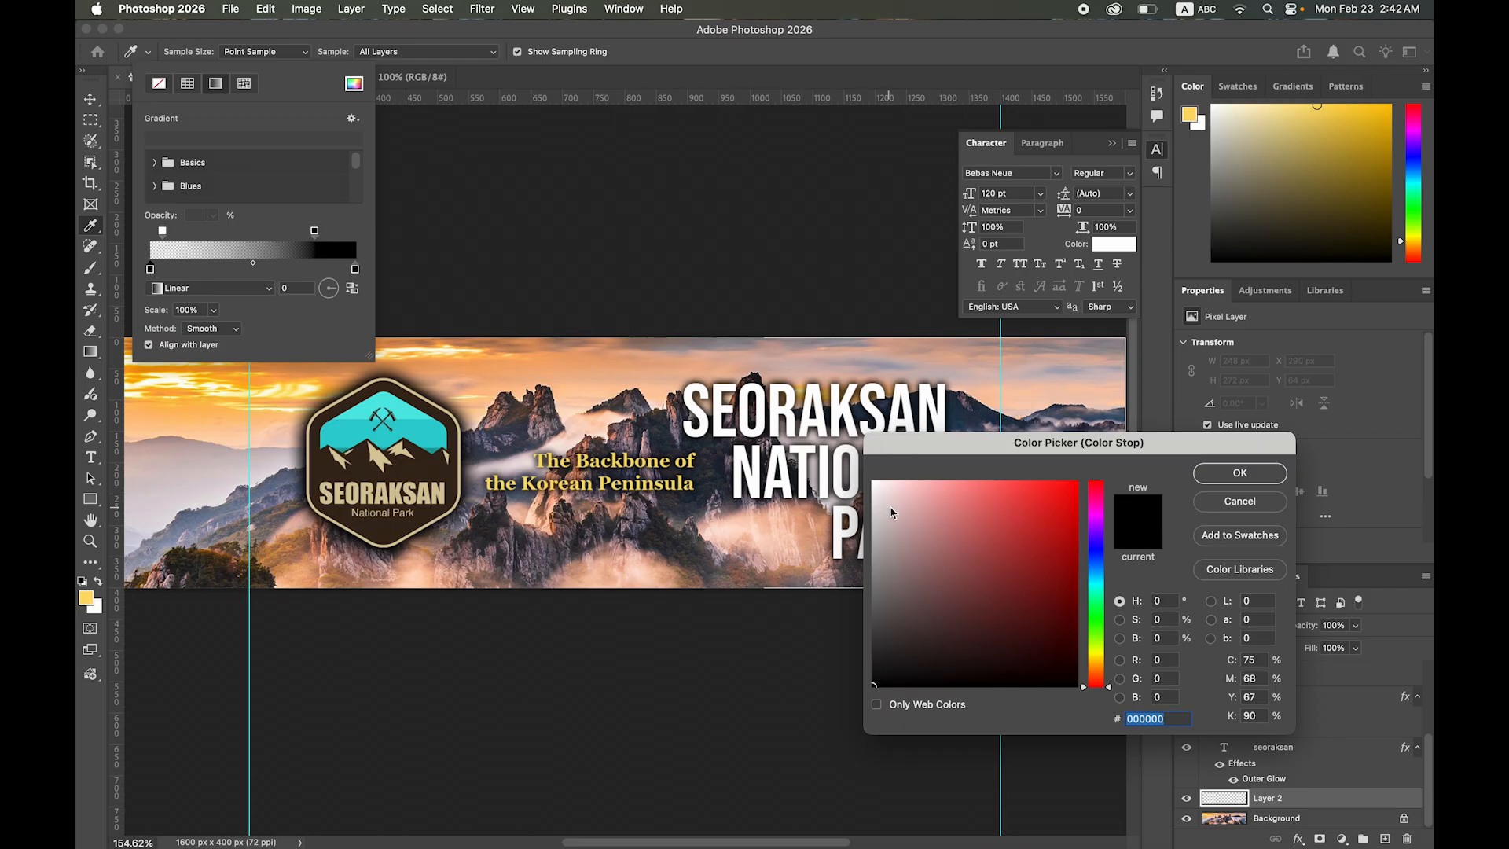
type("ffffff")
left_click(1239, 473)
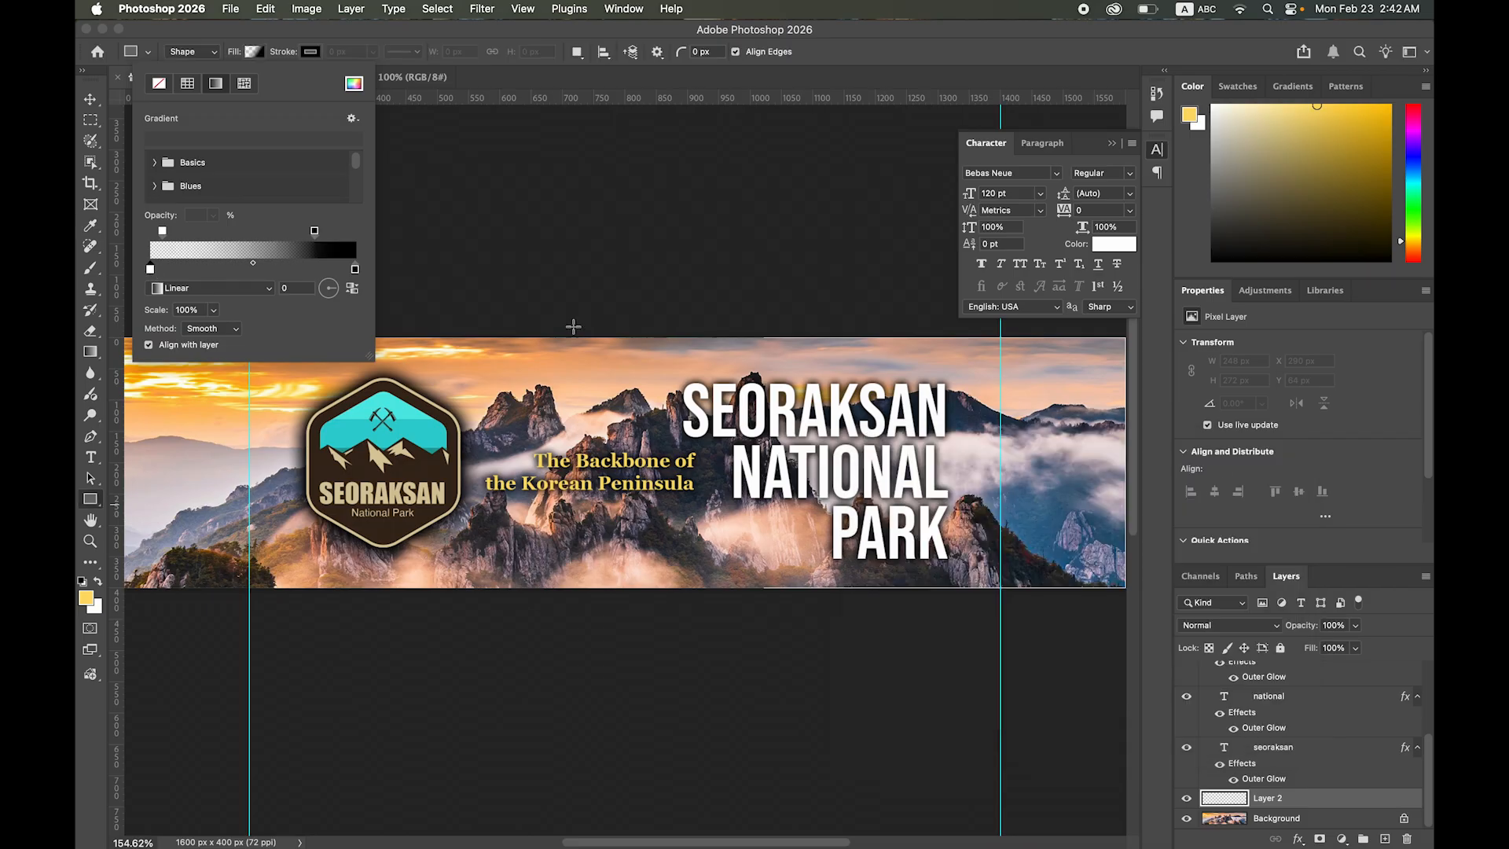
- Return the gradient's starting color stop to black (000000)
double_click(150, 270)
left_click(875, 585)
left_click_drag(874, 585, 850, 708)
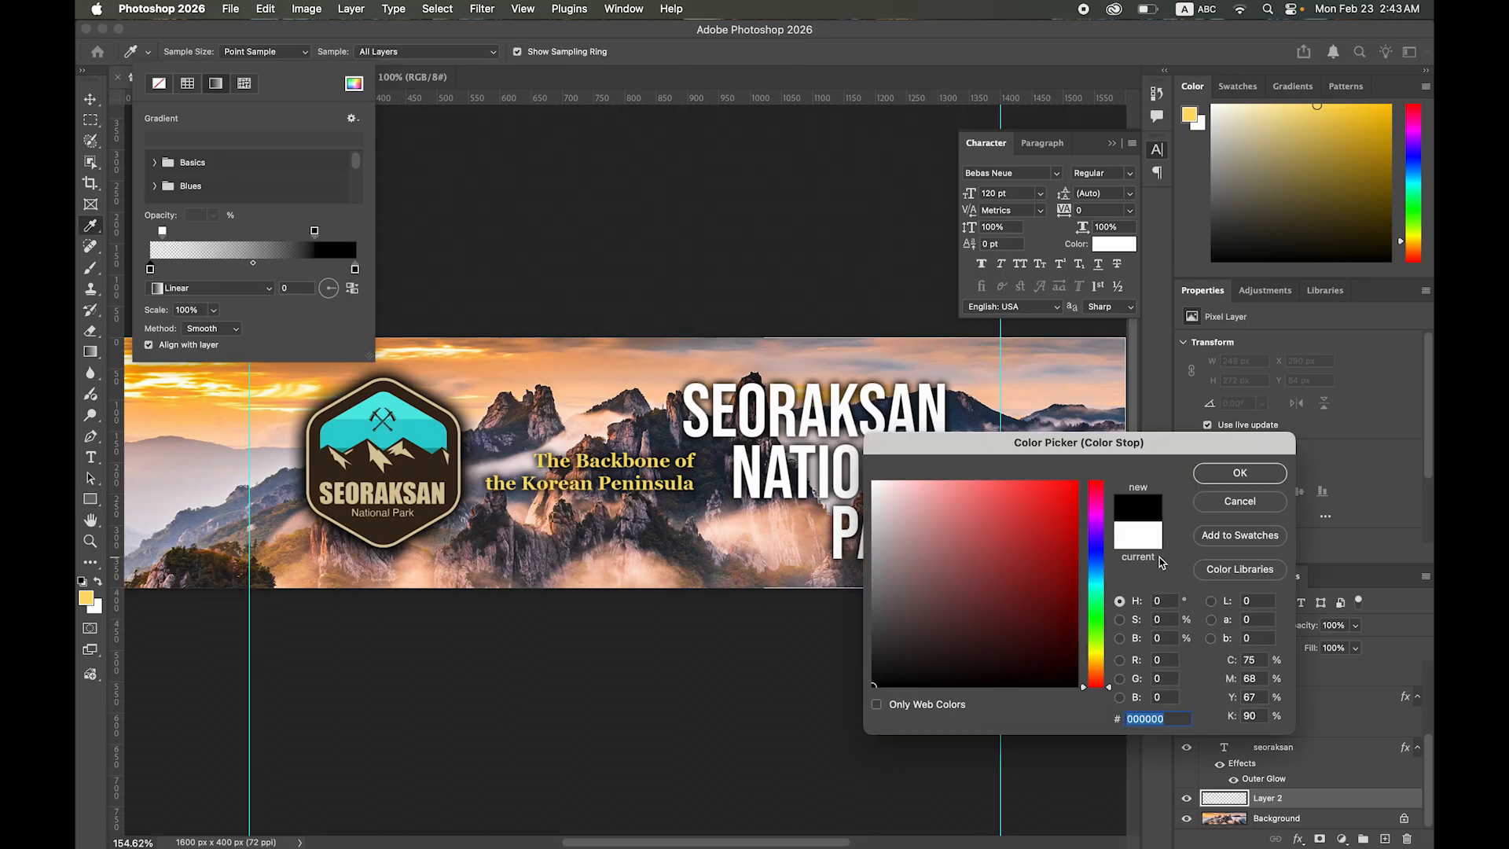
left_click(1239, 474)
key("u")
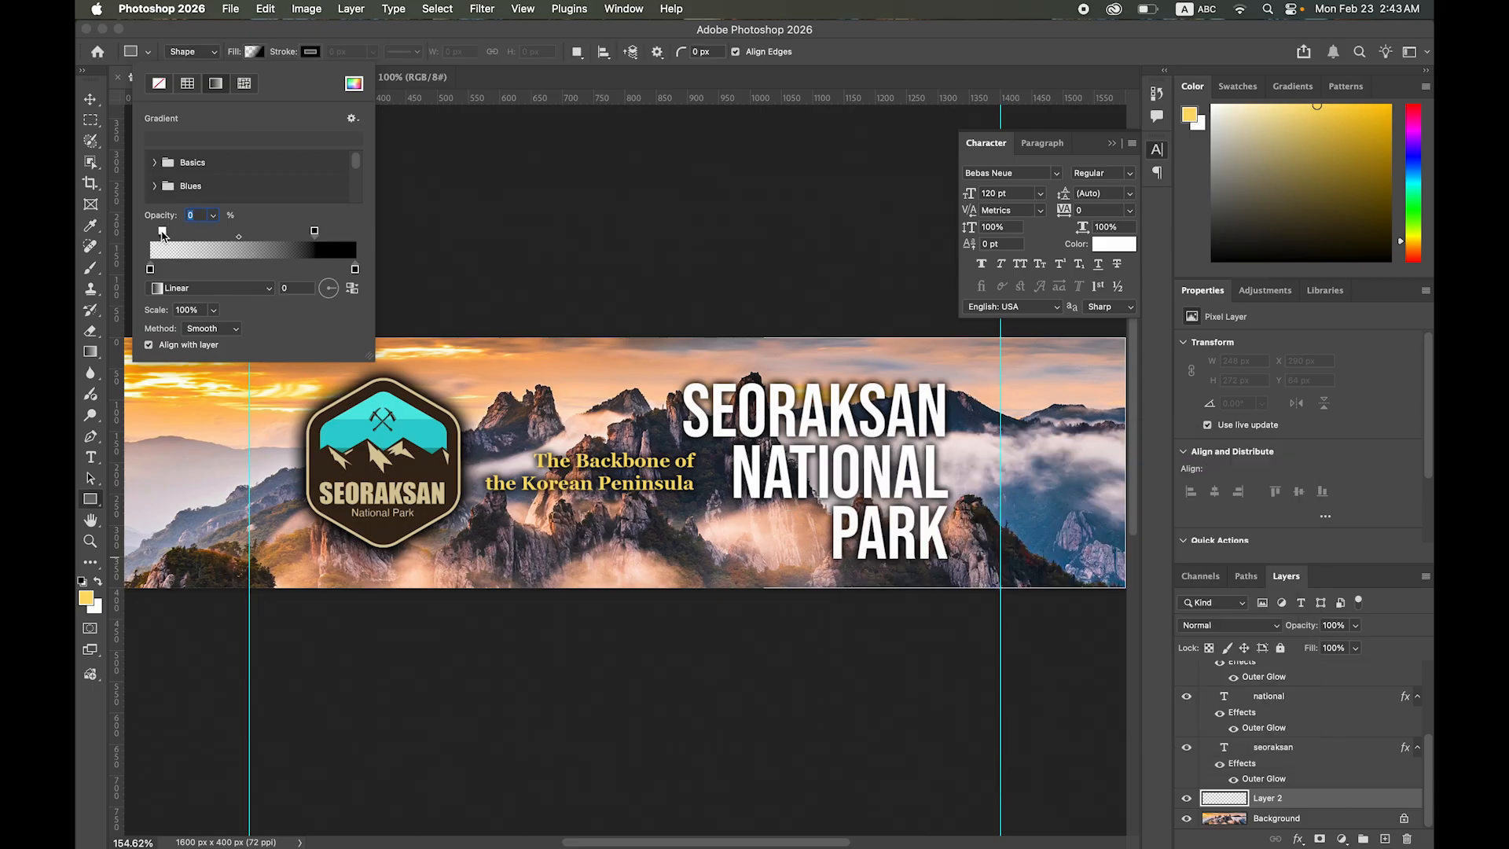
- Raise the first opacity stop of the gradient to 100% and bring it back down to 0%
left_click(213, 215)
left_click_drag(206, 238, 343, 251)
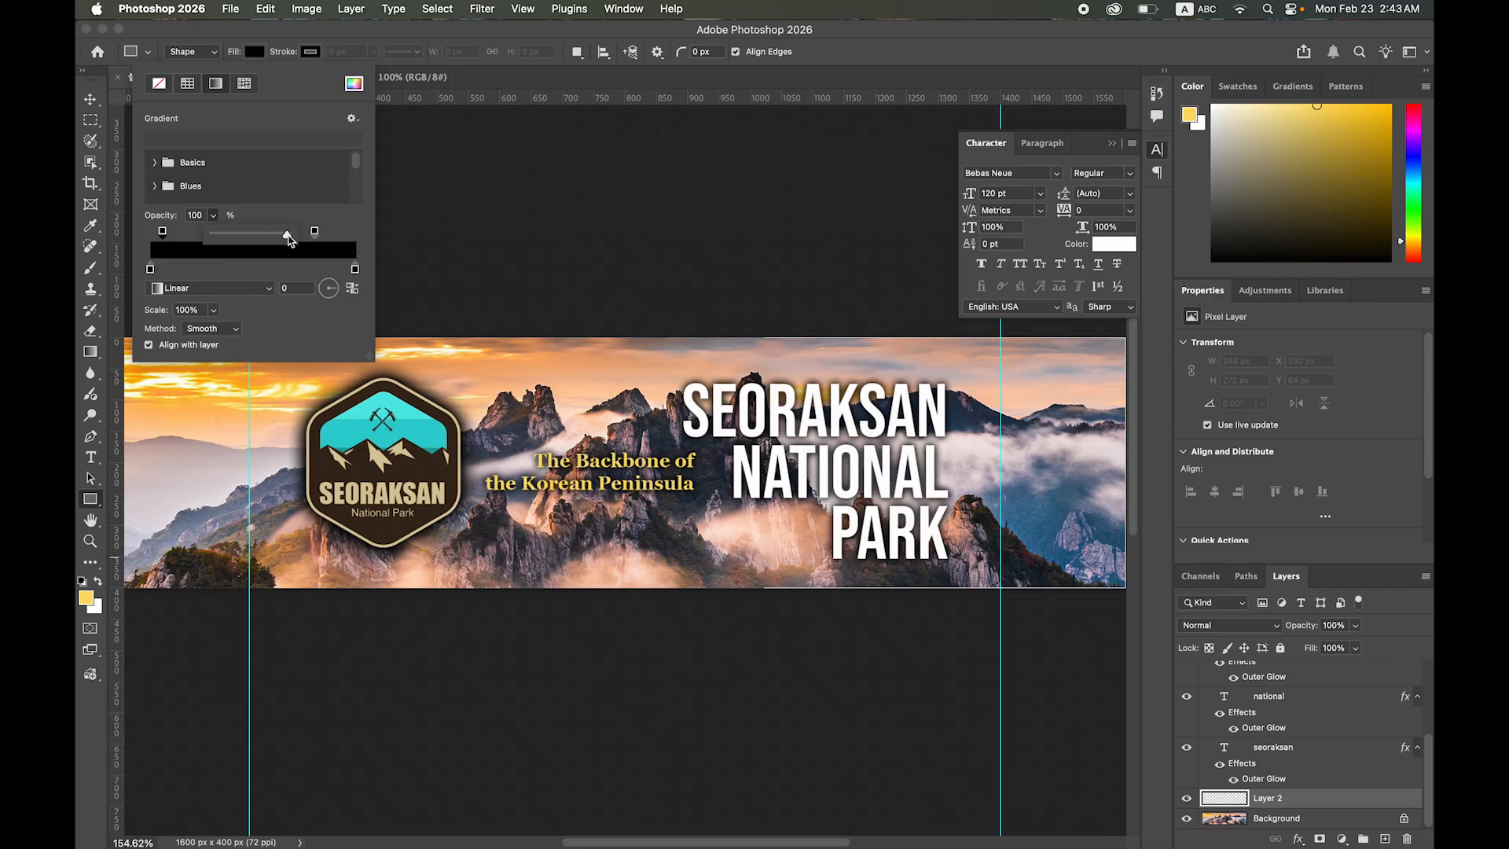
left_click_drag(287, 234, 149, 240)
left_click(216, 223)
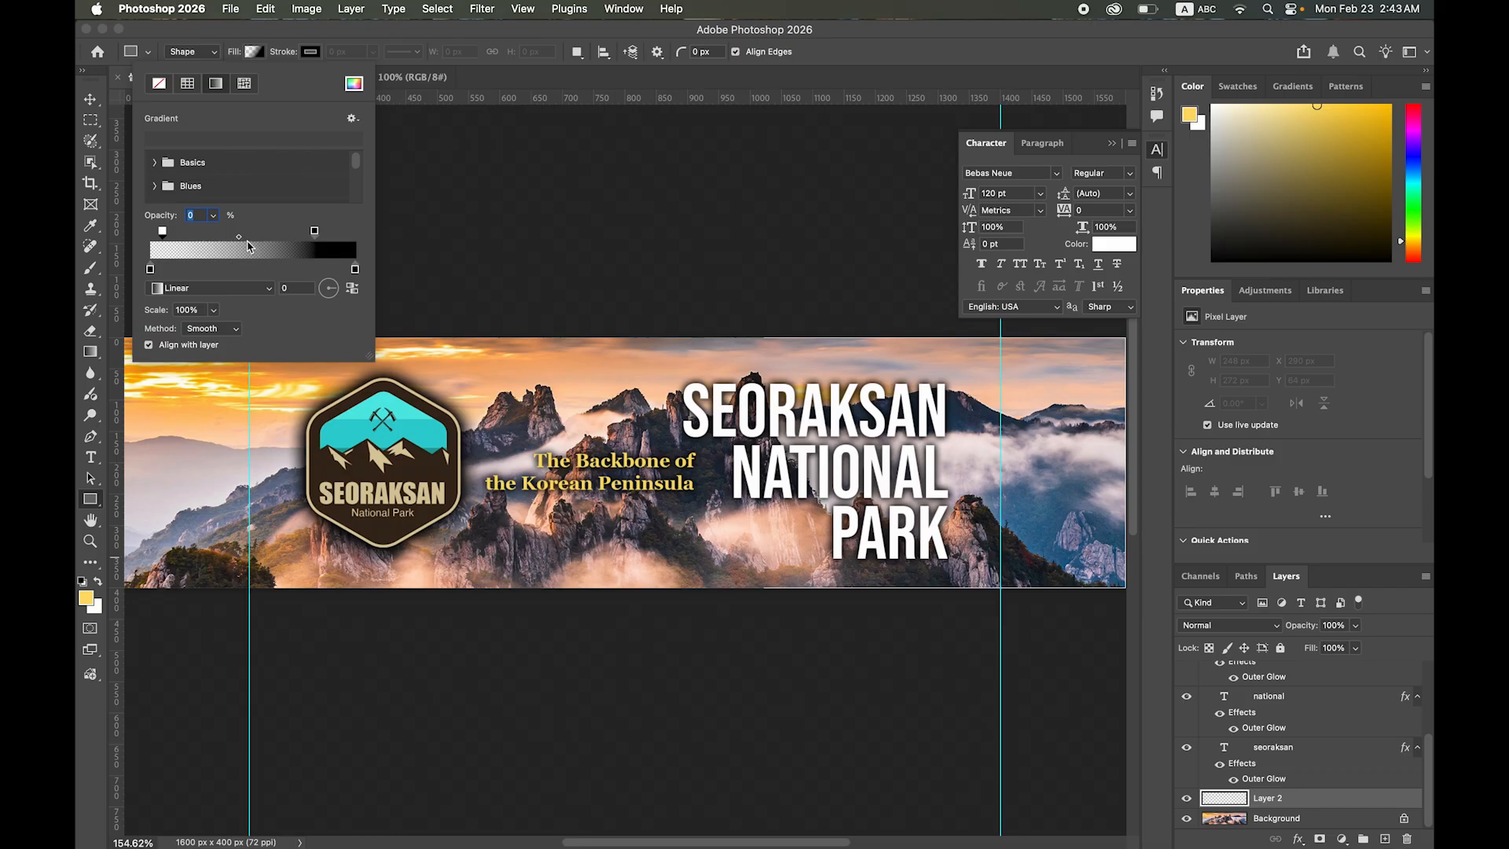
- Shift the gradient's opacity midpoint and its 100% opacity stop toward the transparent end, with the opaque stop near the middle
left_click_drag(240, 242, 208, 241)
left_click_drag(315, 232, 199, 240)
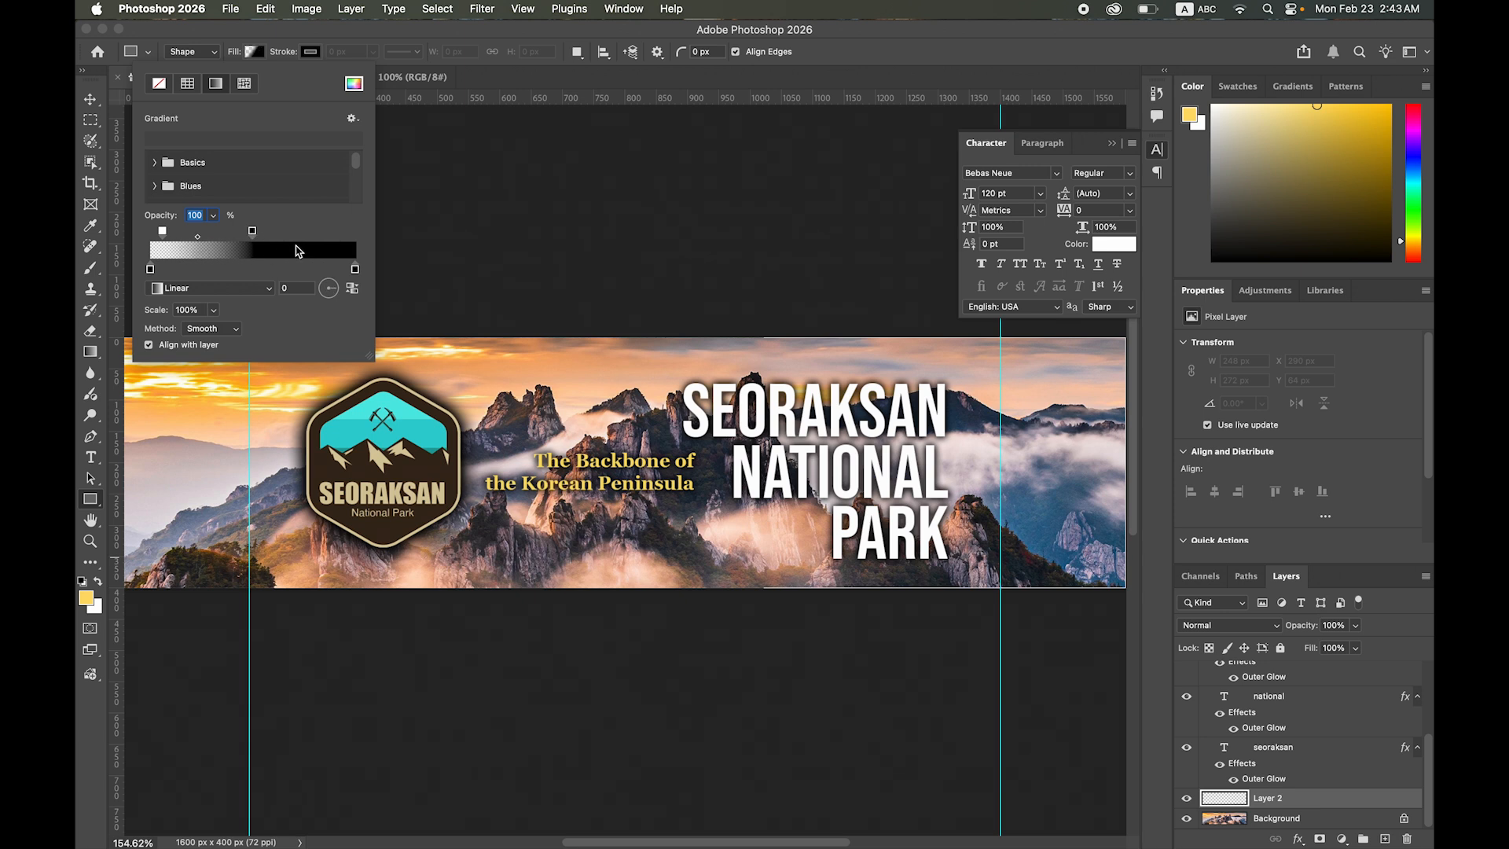
left_click(91, 500)
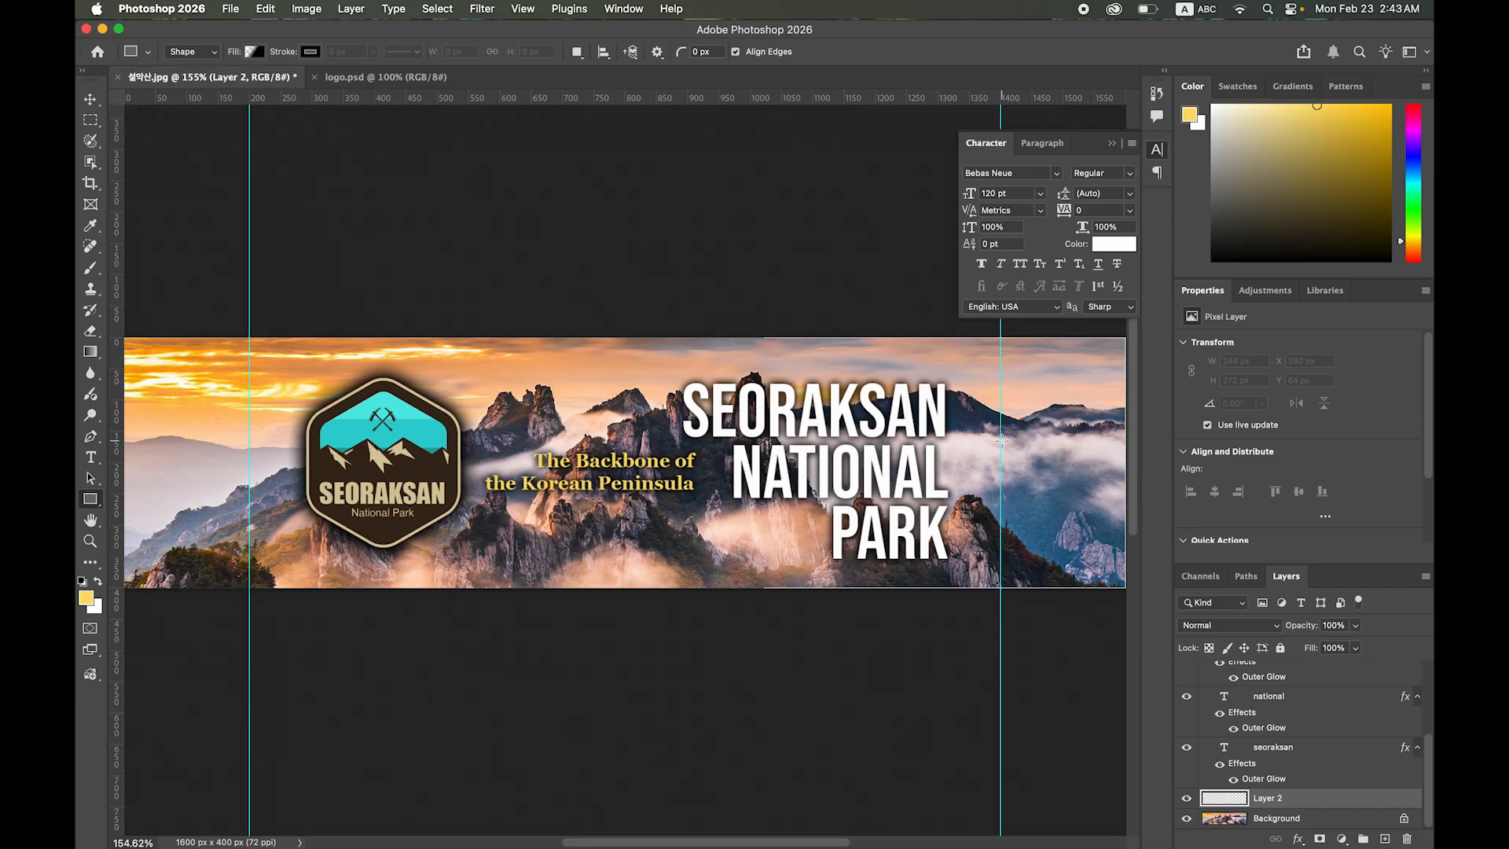
- Draw a rectangle about 852 x 99 px behind NATIONAL and the tagline, from the right-hand guide to the logo, with a 0 px stroke
left_click_drag(1000, 440, 469, 501)
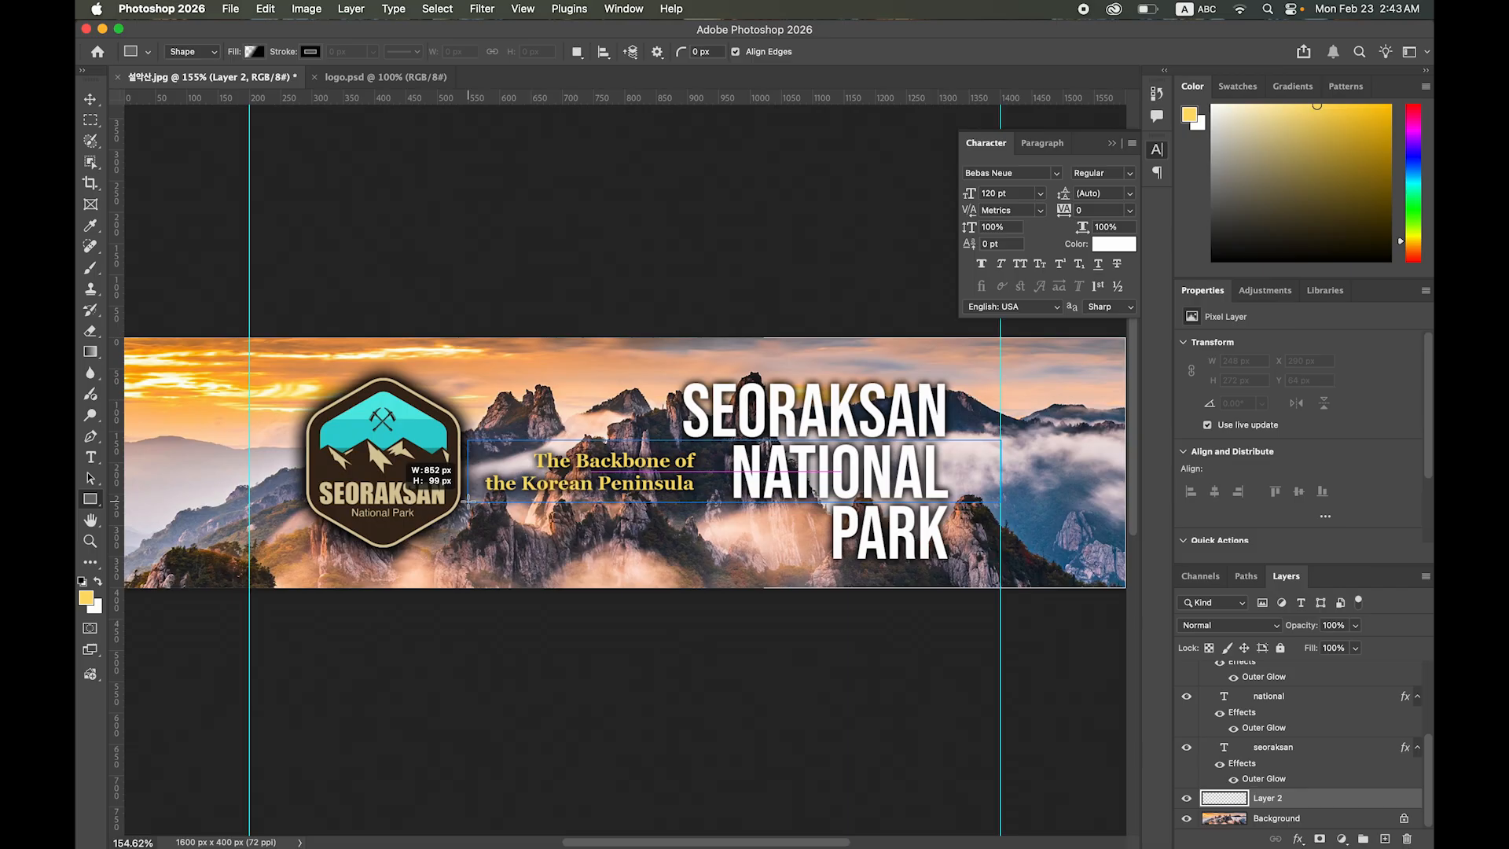
left_click_drag(468, 501, 467, 502)
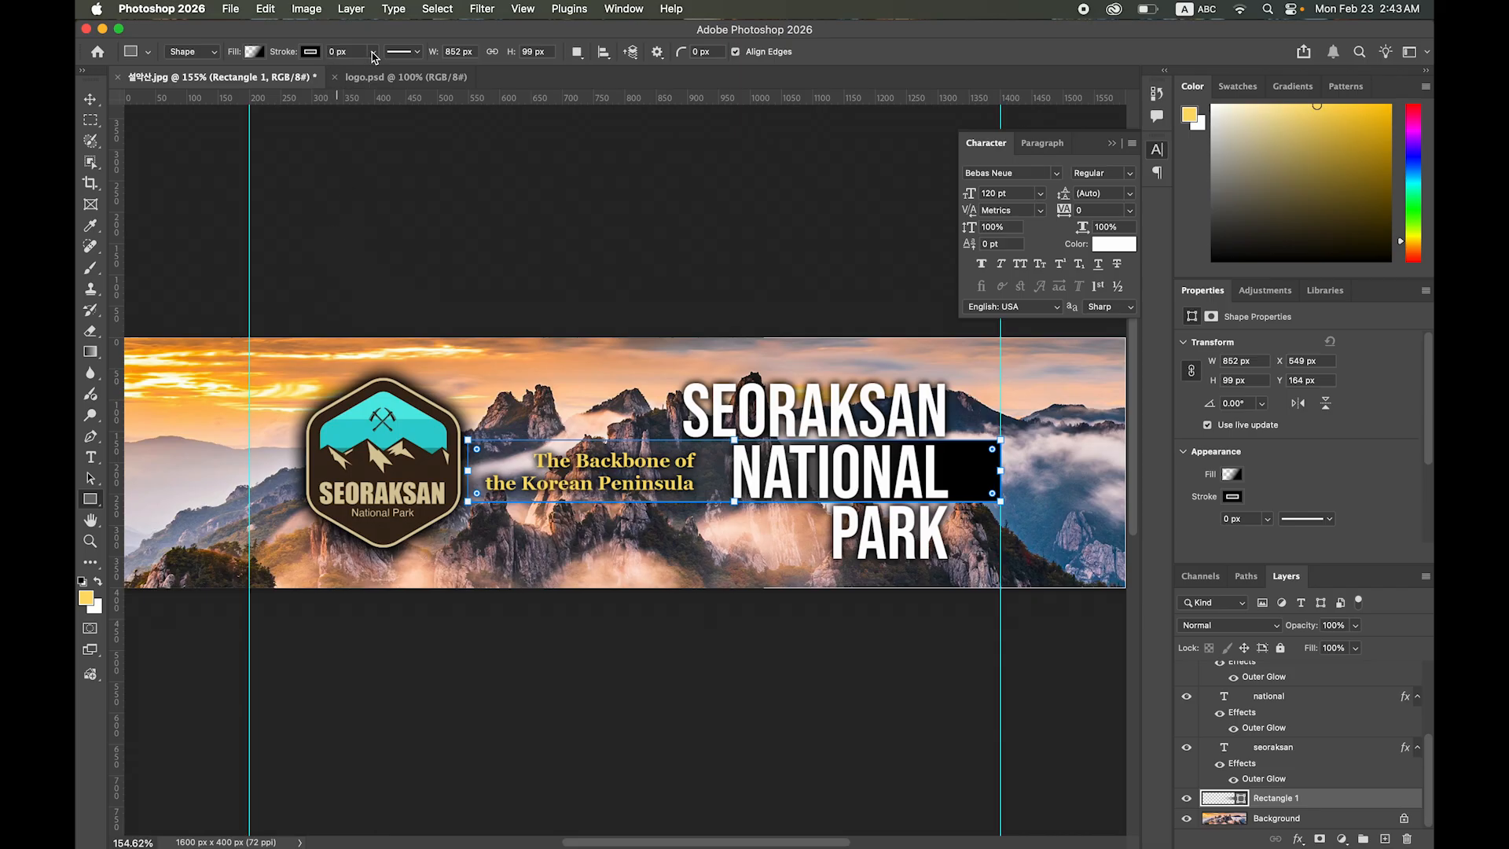
left_click(374, 56)
left_click_drag(375, 75, 337, 69)
left_click(374, 57)
left_click(91, 99)
left_click(446, 252)
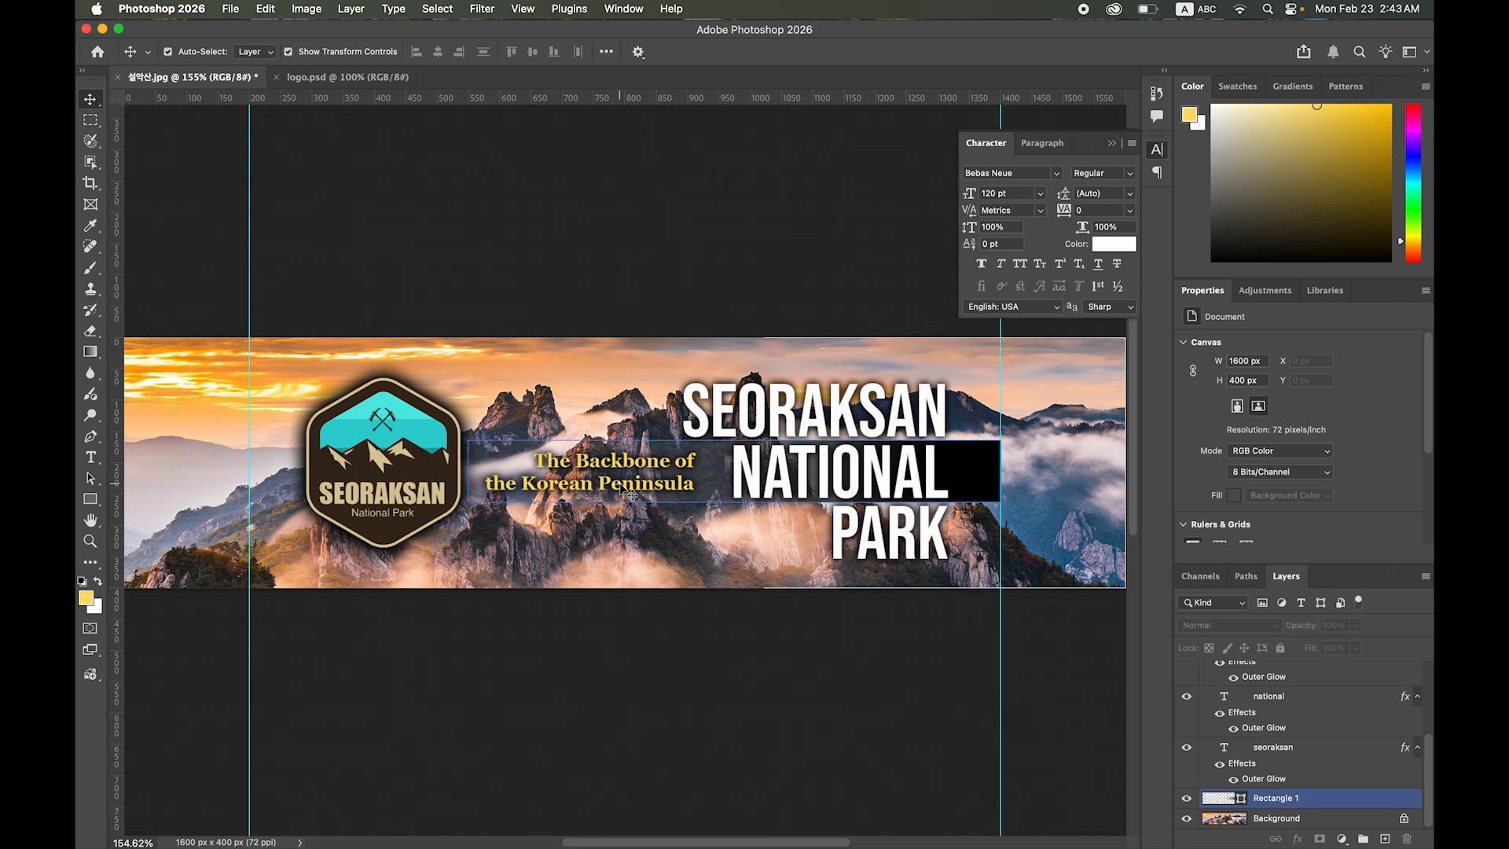
- Select the gradient rectangle and move its fill's 100% opacity stop to about the middle of the gradient
left_click(770, 475)
left_click(965, 478)
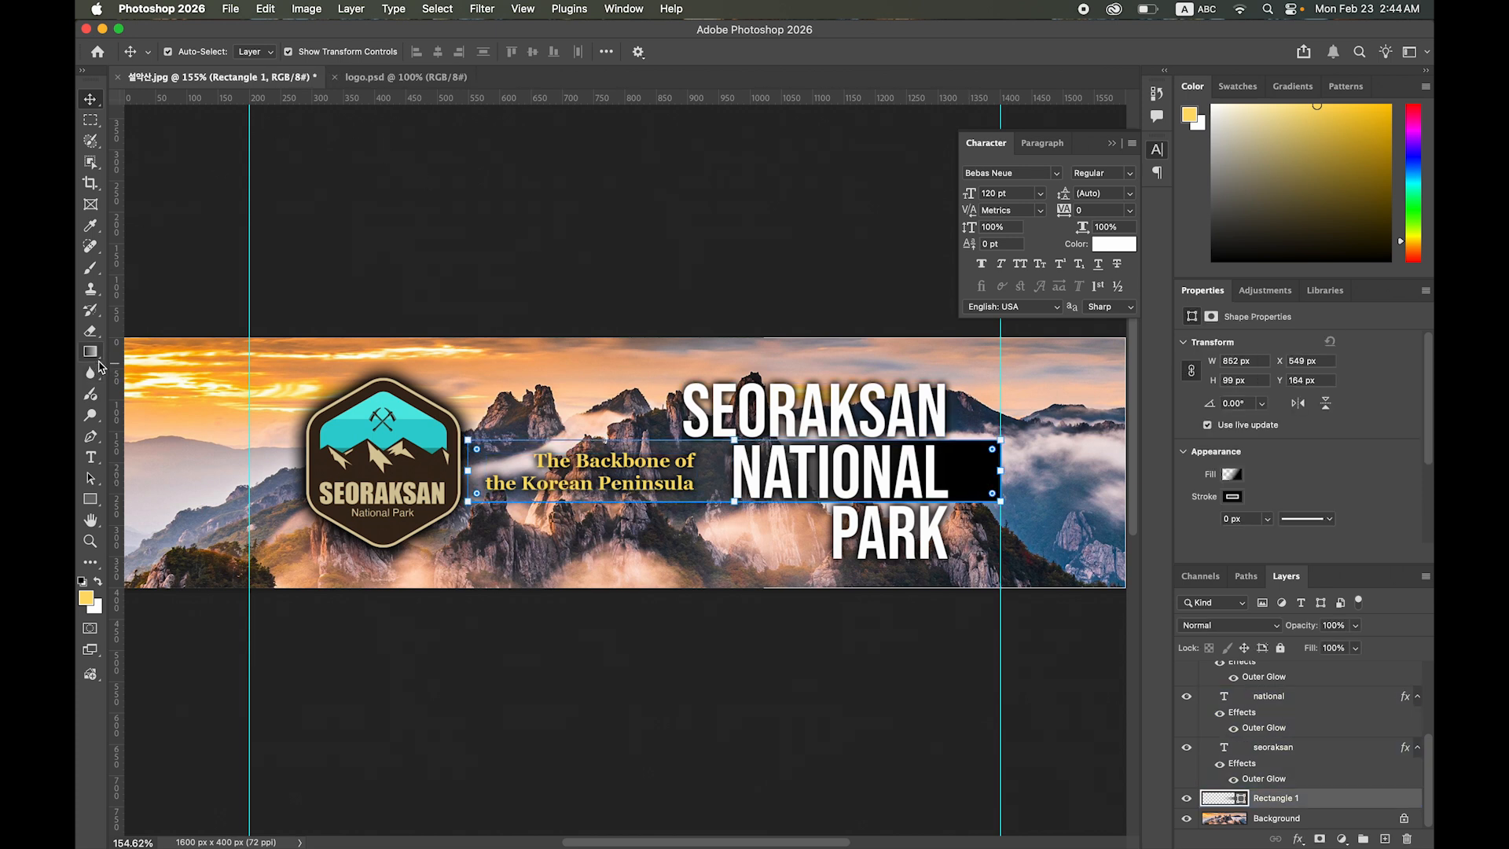
left_click(92, 504)
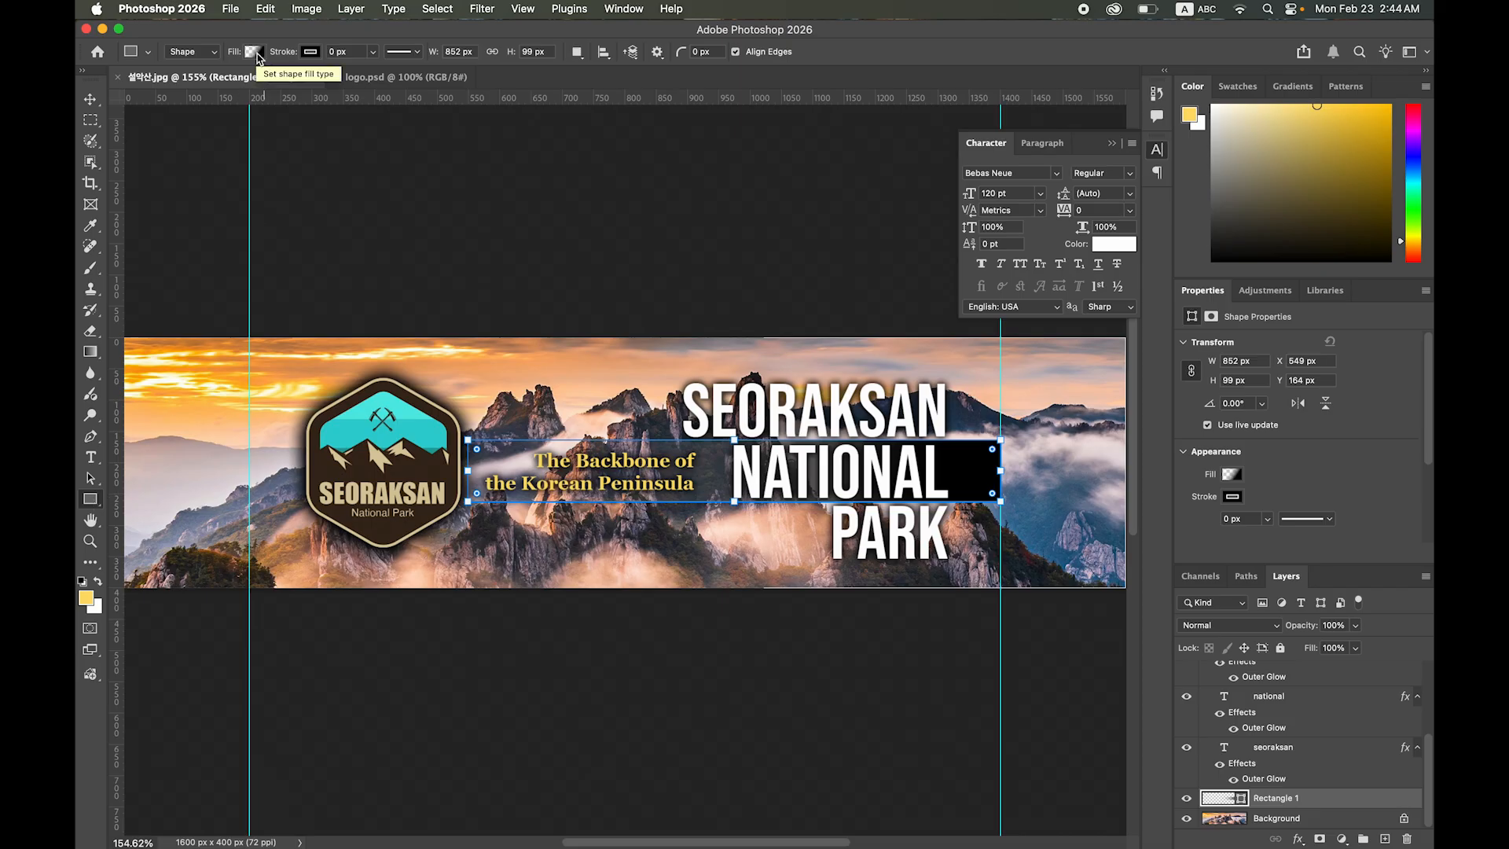
left_click(253, 52)
left_click_drag(314, 233, 249, 233)
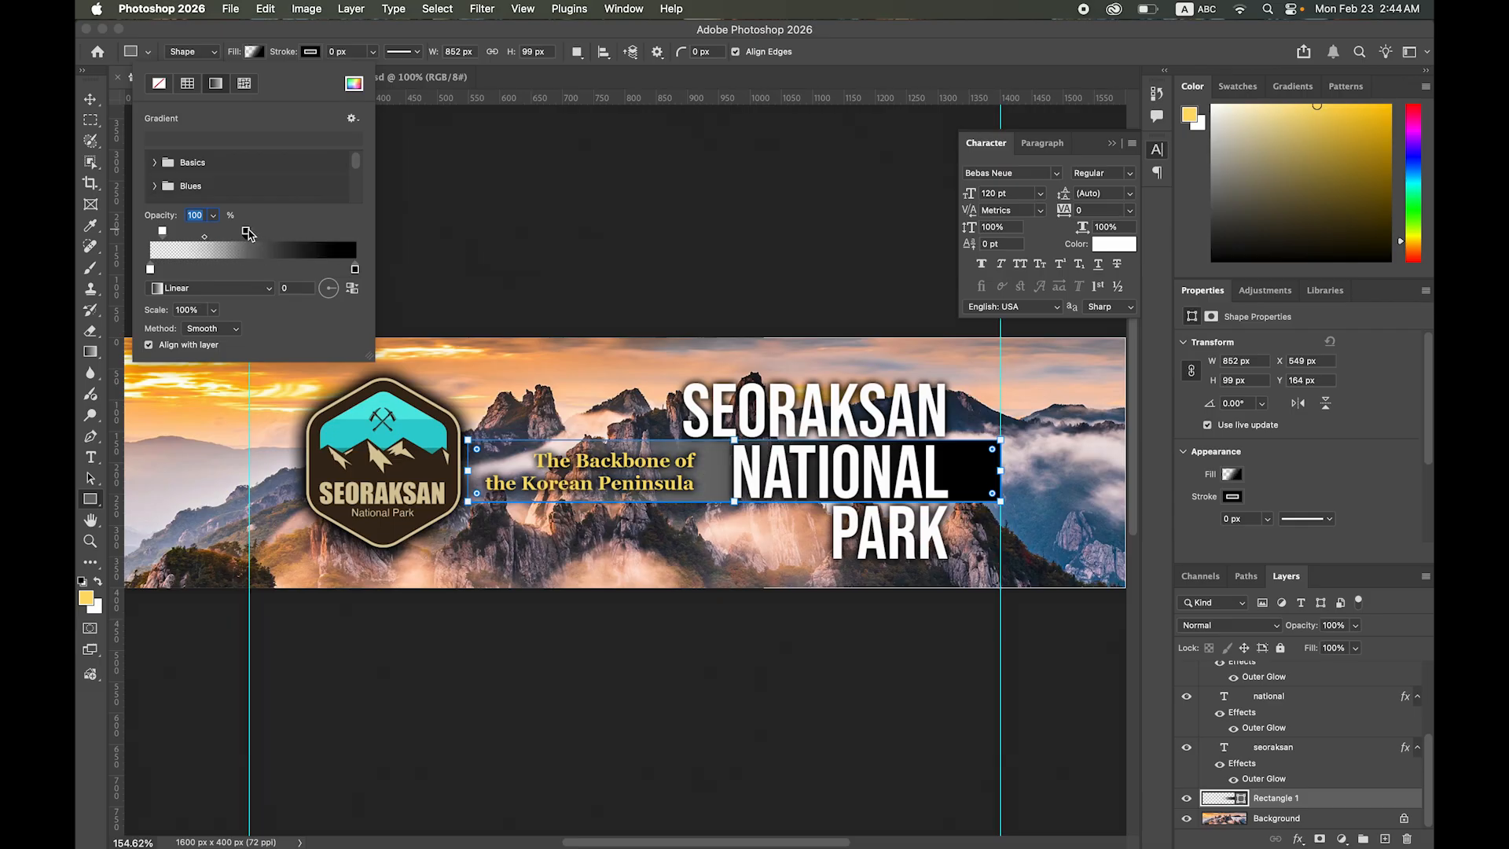
- Change the starting color stop of the rectangle's gradient fill to black (000000)
double_click(150, 270)
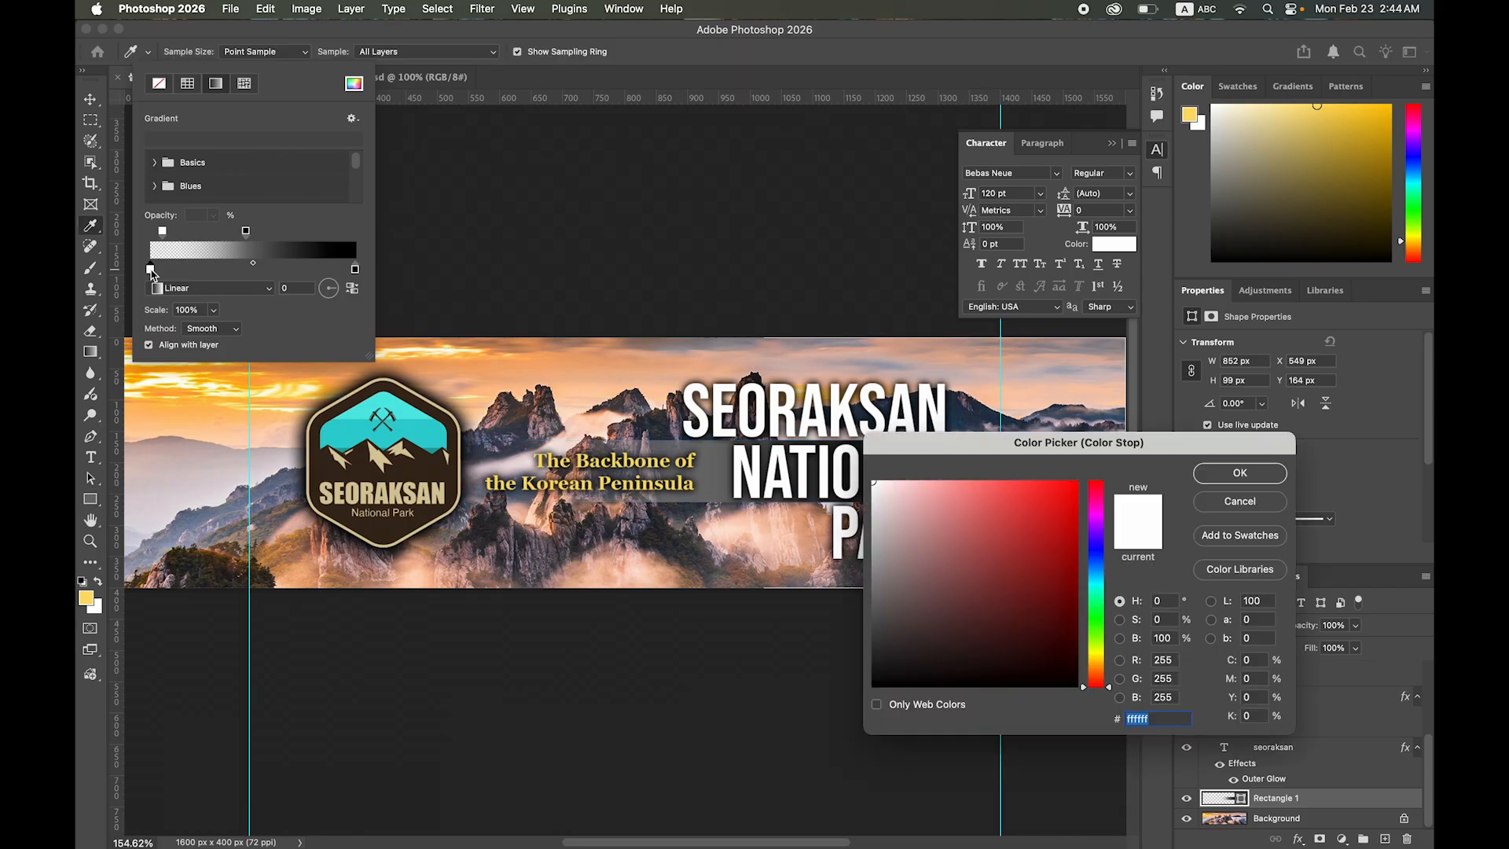
left_click_drag(888, 610, 825, 718)
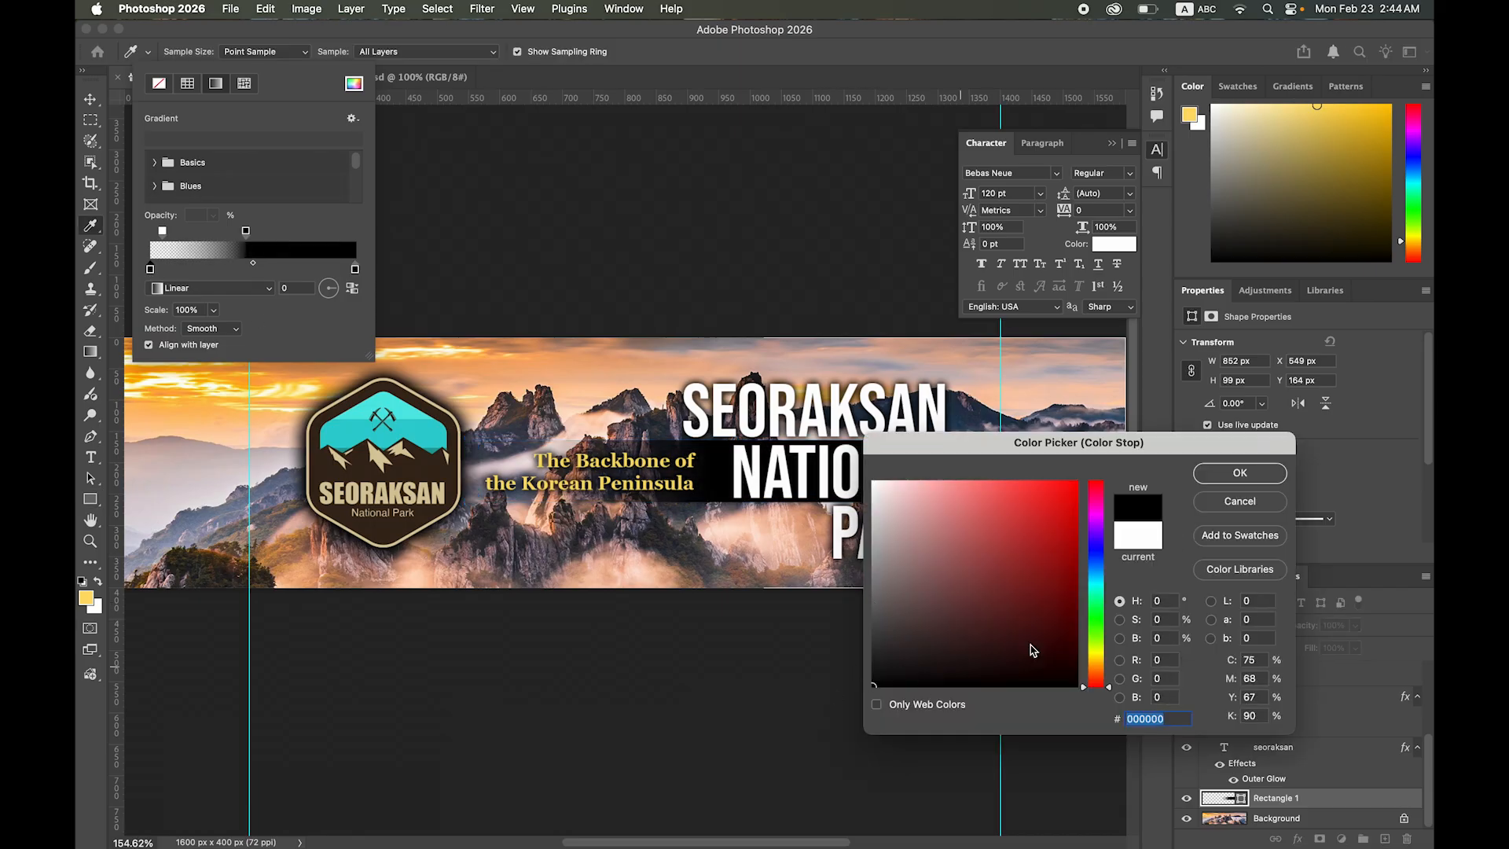
left_click(1239, 473)
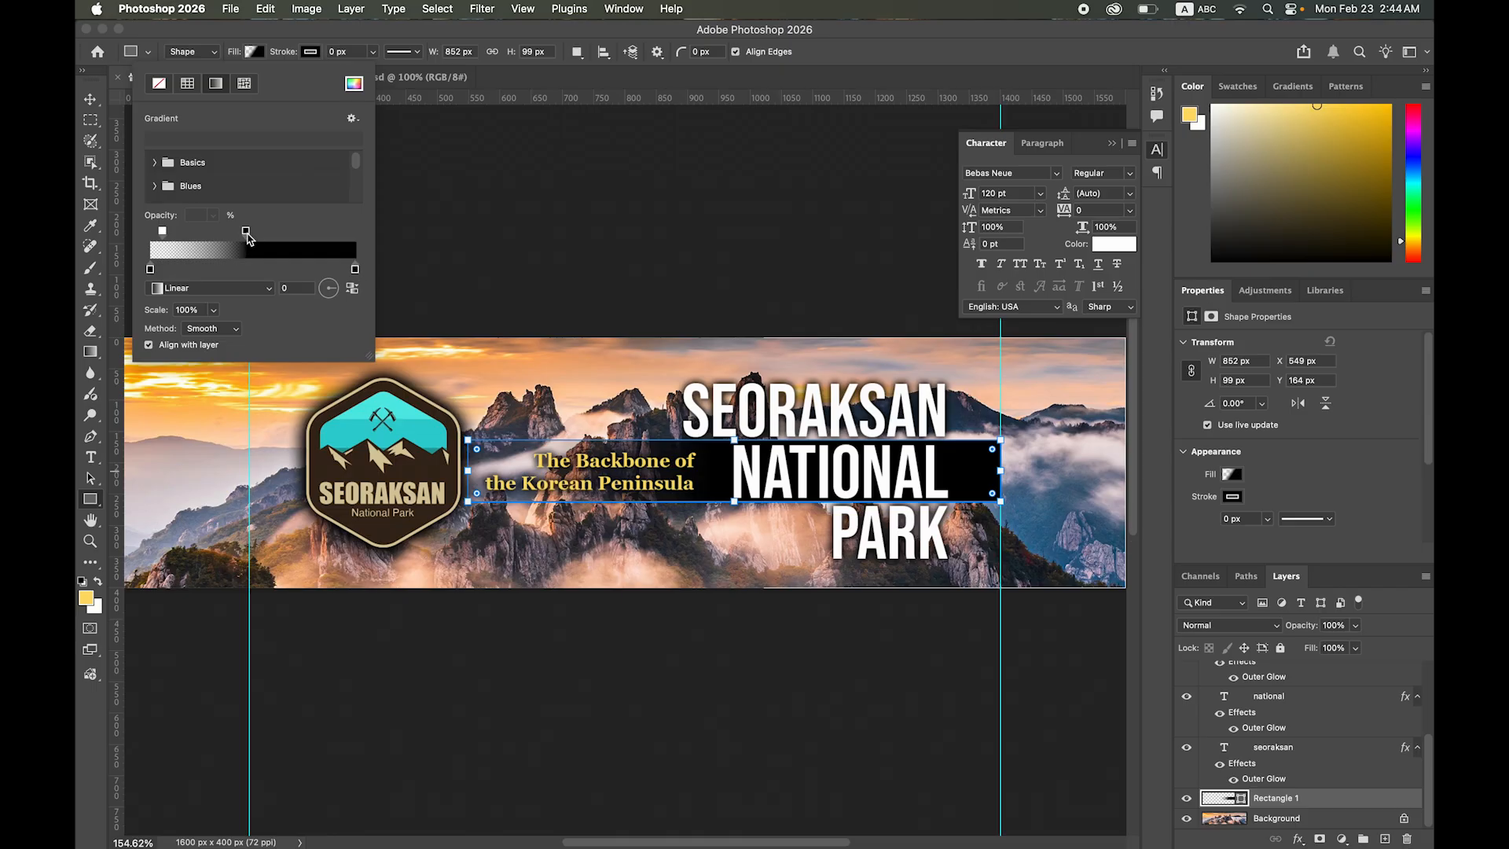
left_click_drag(245, 232, 245, 230)
left_click(90, 99)
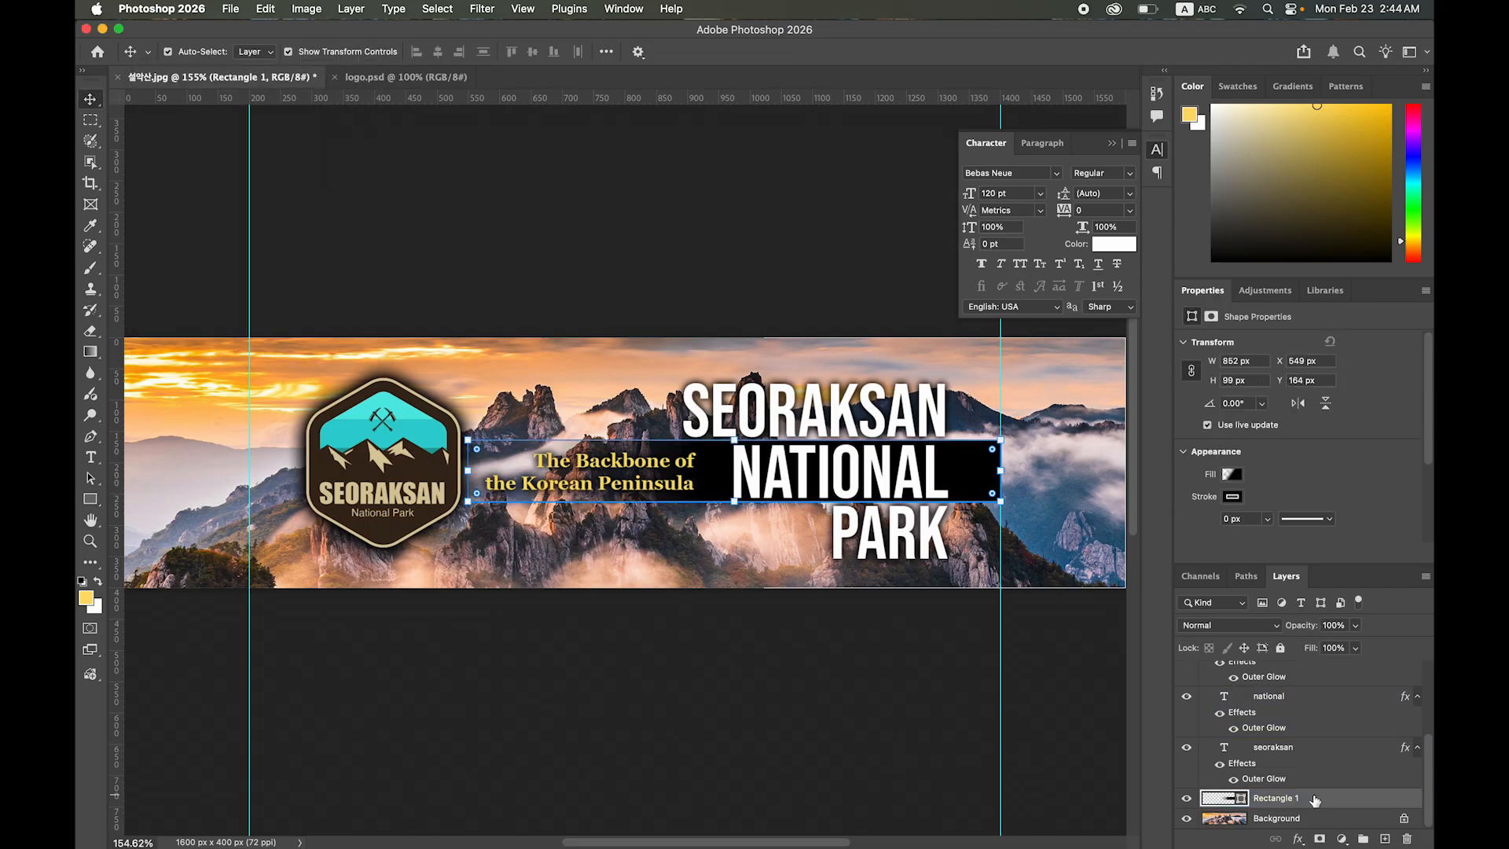
- Lower the Rectangle 1 layer's opacity to 65% and deselect it
left_click(1355, 625)
mouse_move(1355, 648)
left_mouse_down()
mouse_move(1314, 649)
mouse_move(1329, 650)
left_mouse_up()
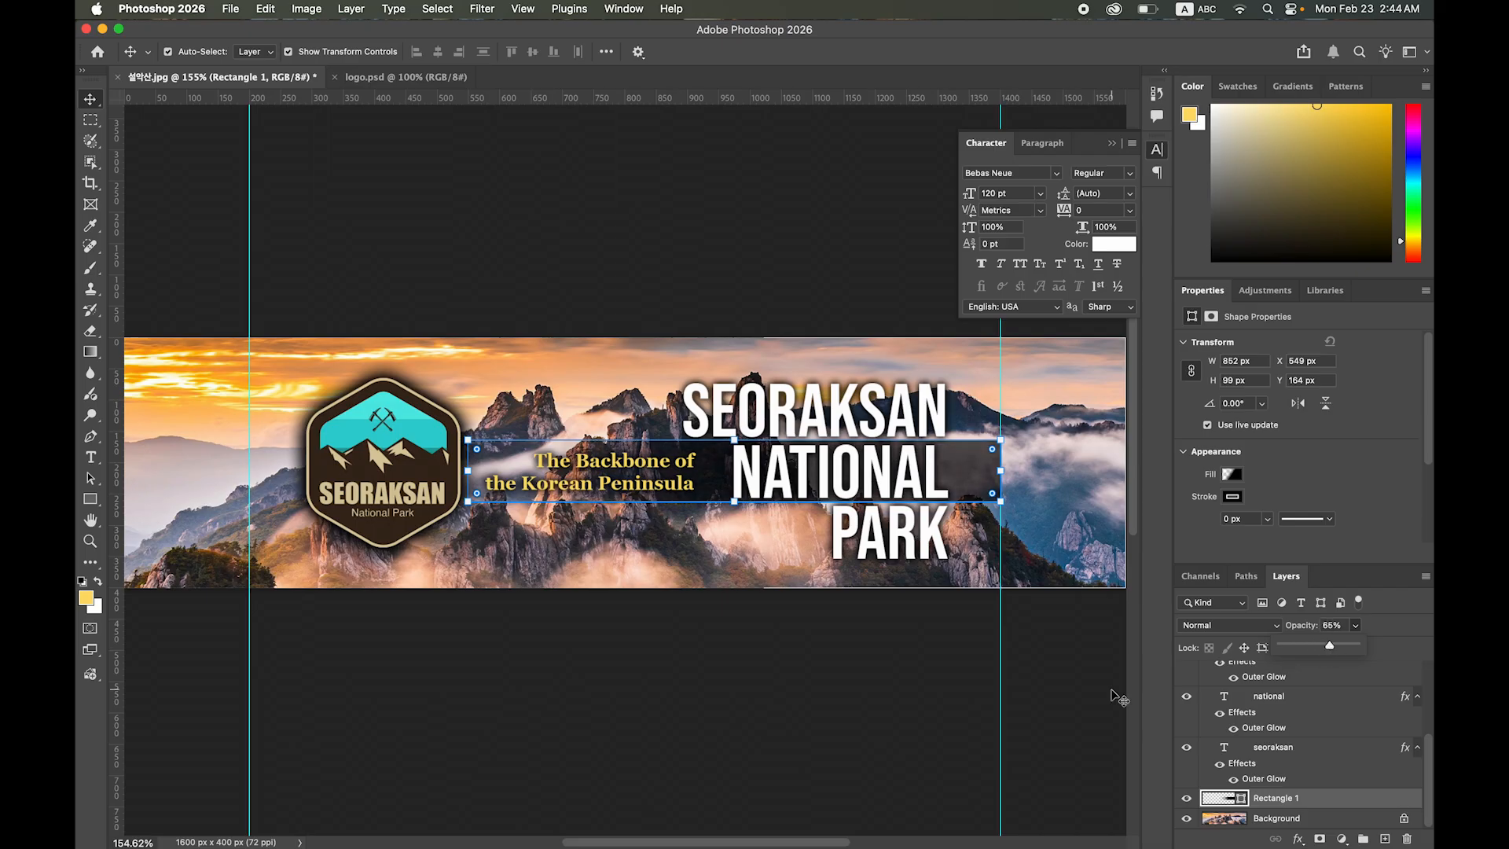
left_click(1083, 673)
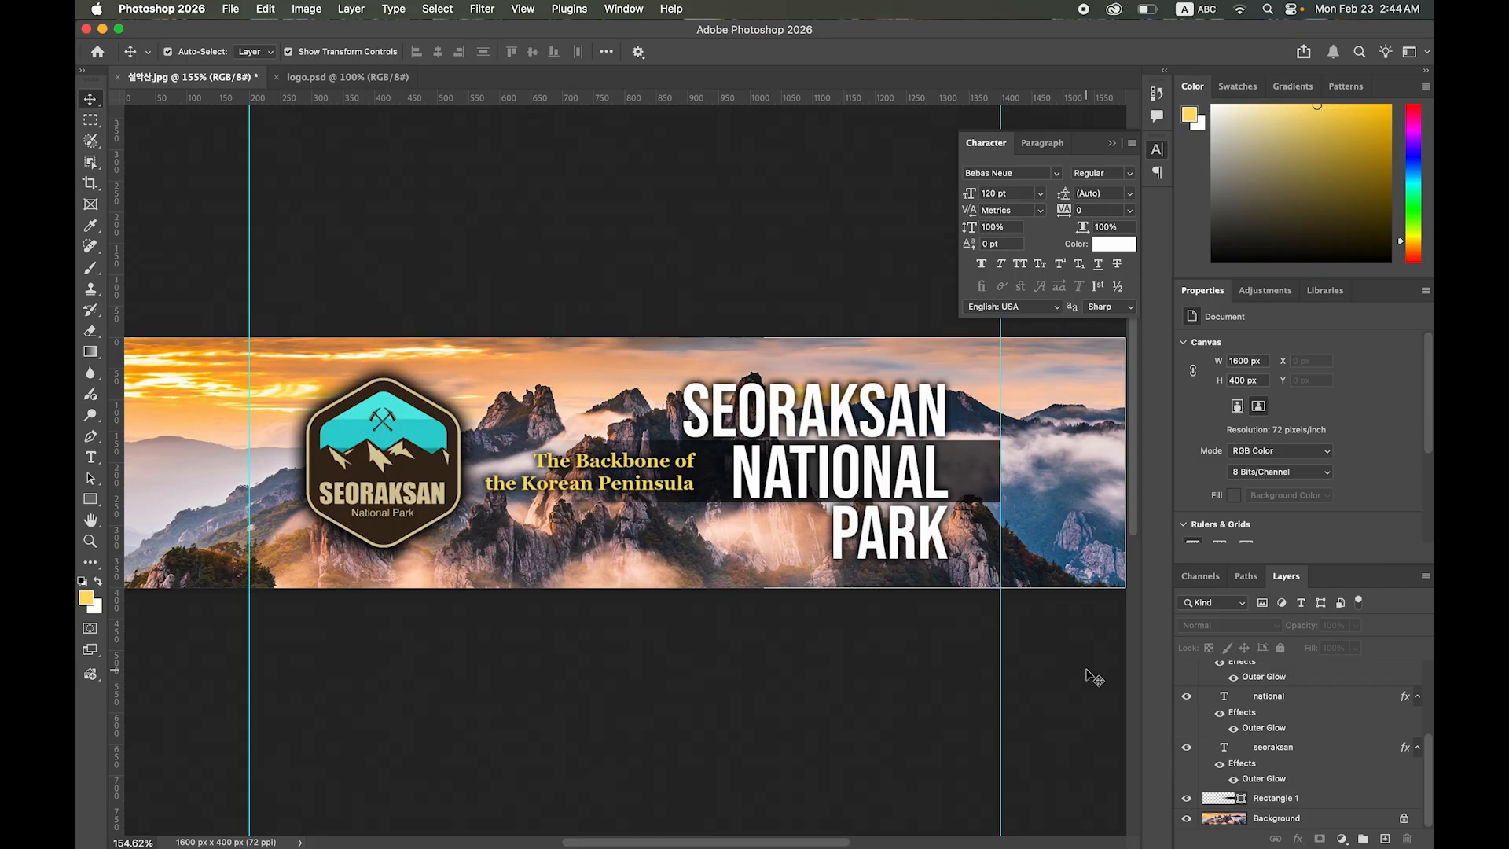
- Select the seoraksan text layer and undock the Layers panel so it floats over the canvas
left_click(1305, 751)
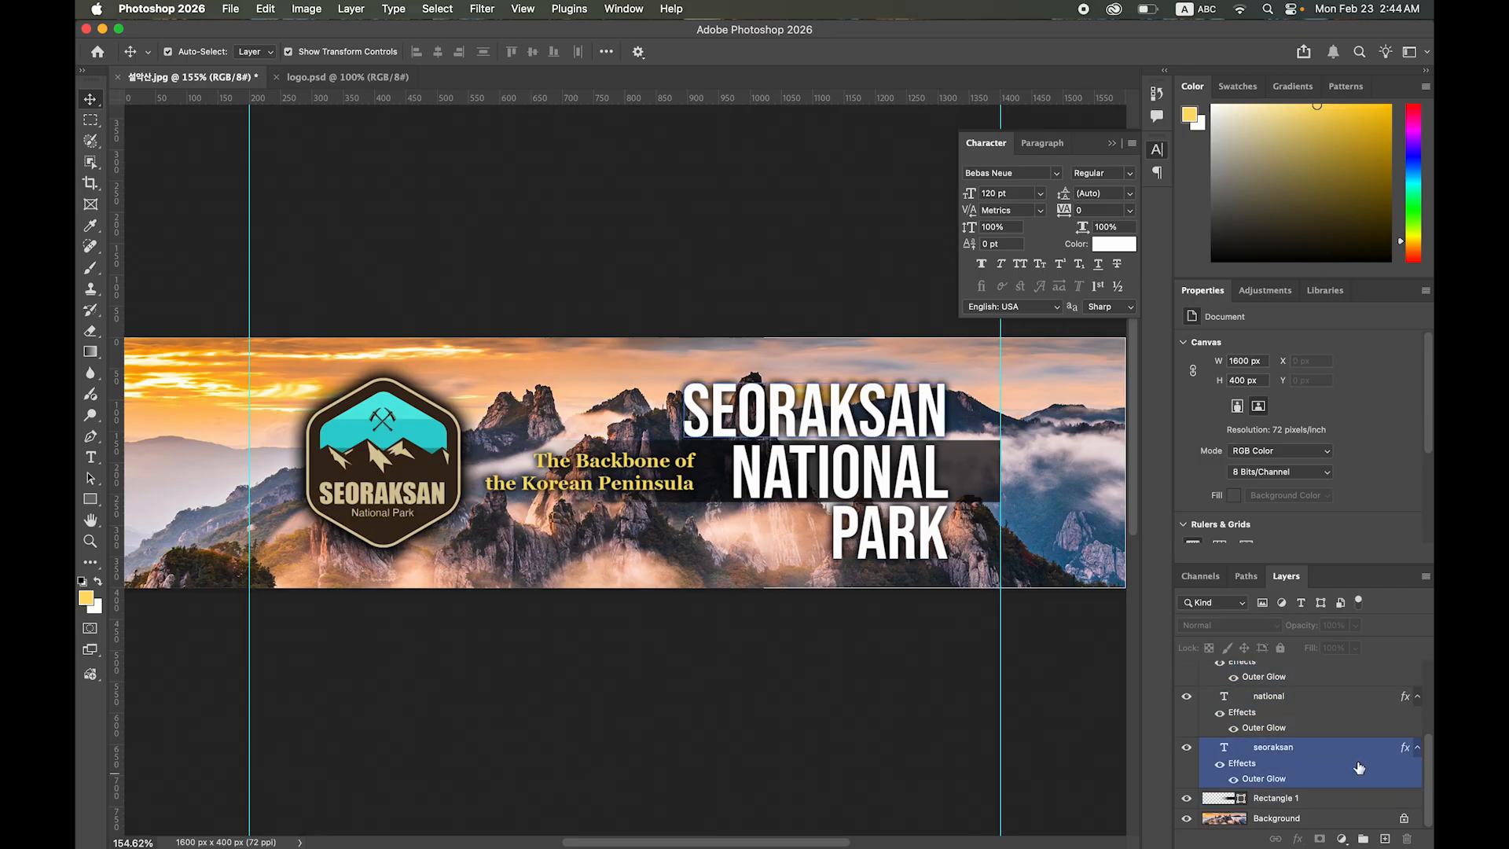
left_click(1311, 751)
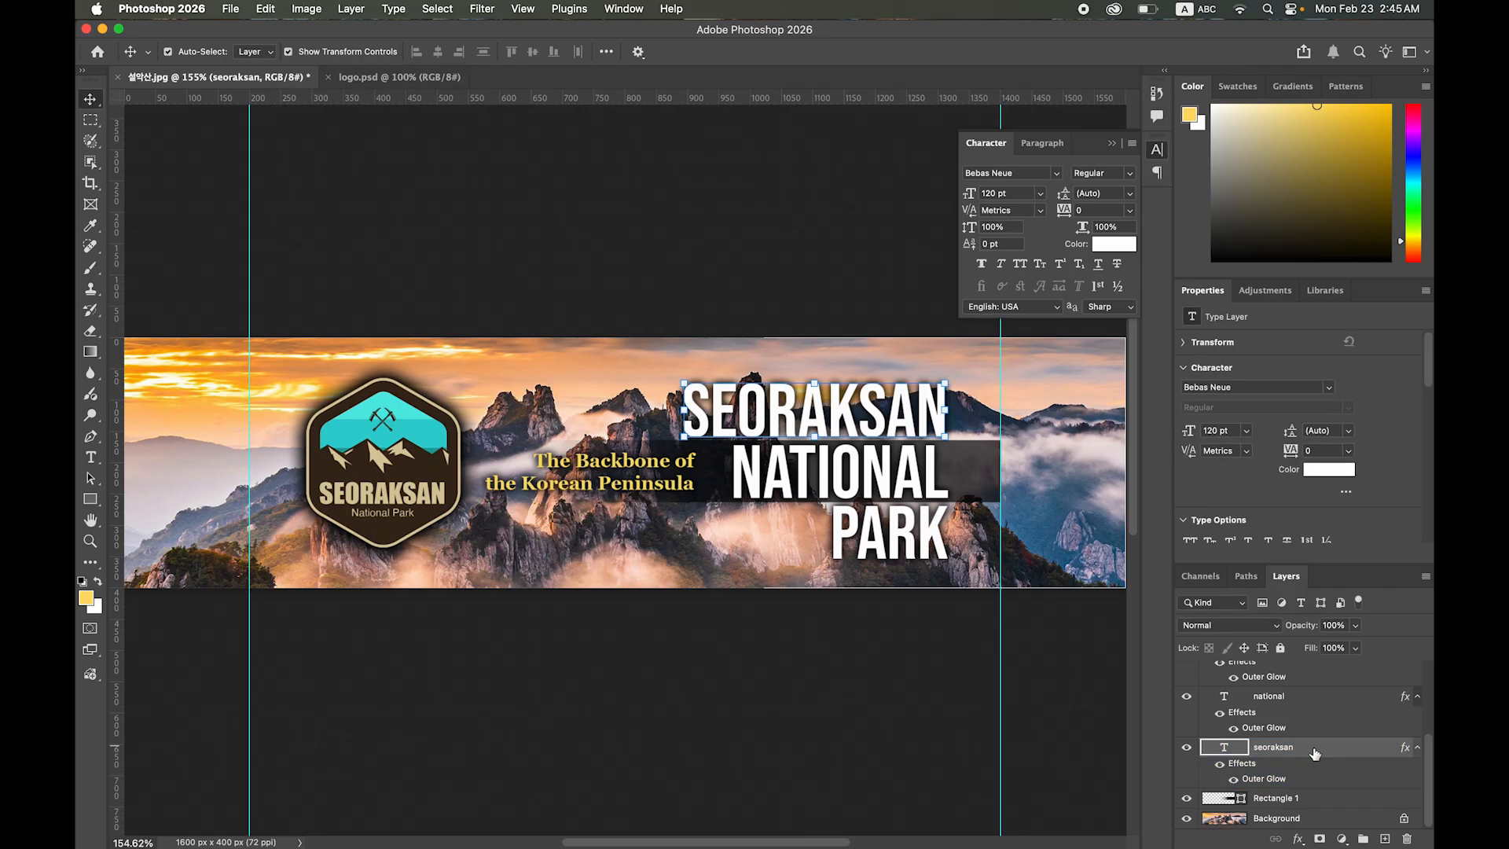
left_click_drag(1286, 576, 642, 208)
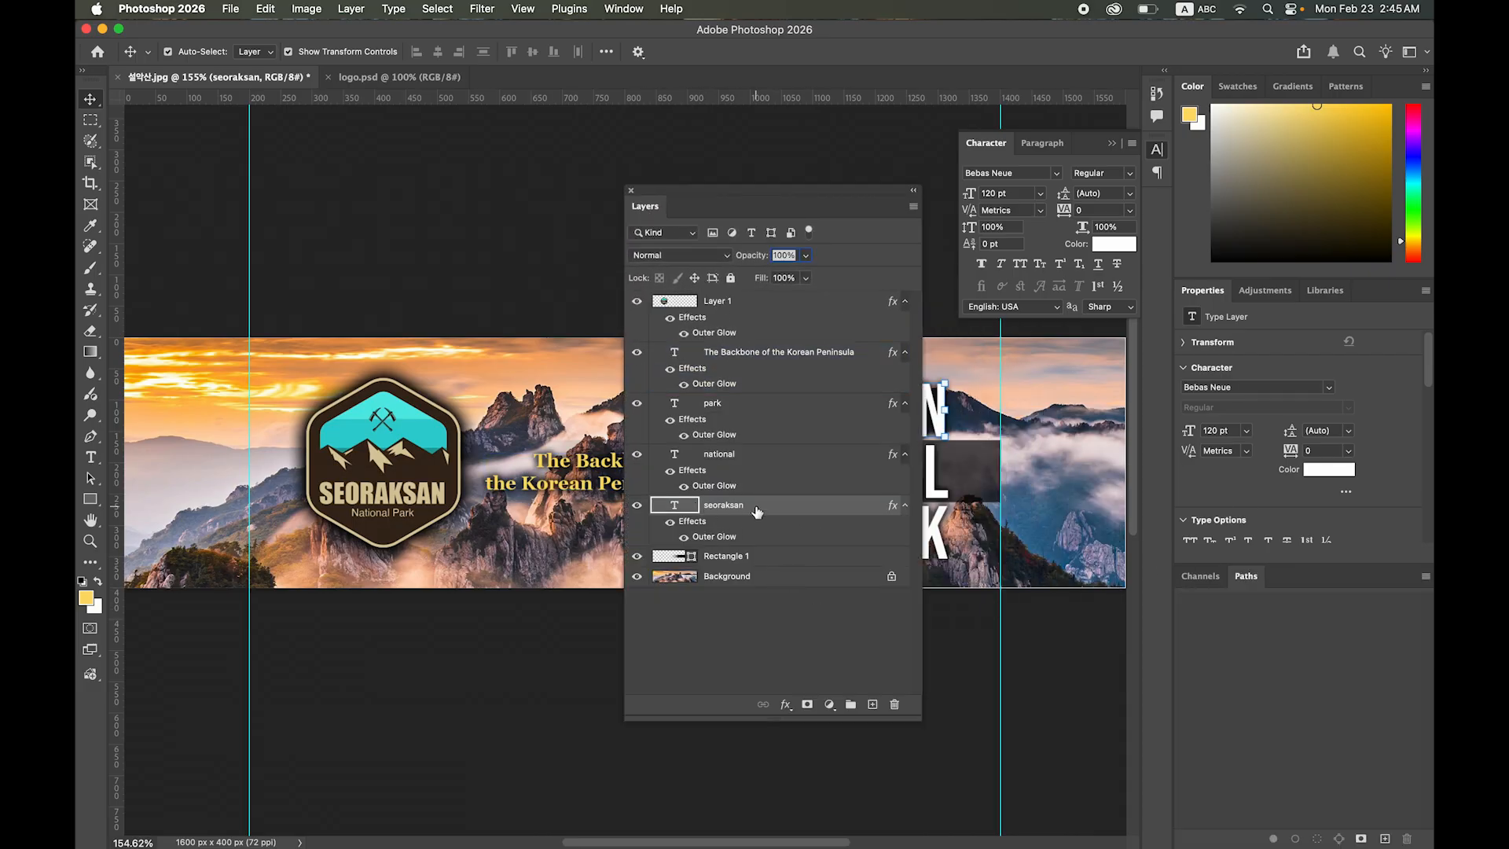
- Select the four text layers from seoraksan up to the tagline and rasterize their type
left_click(693, 330)
left_click(727, 378)
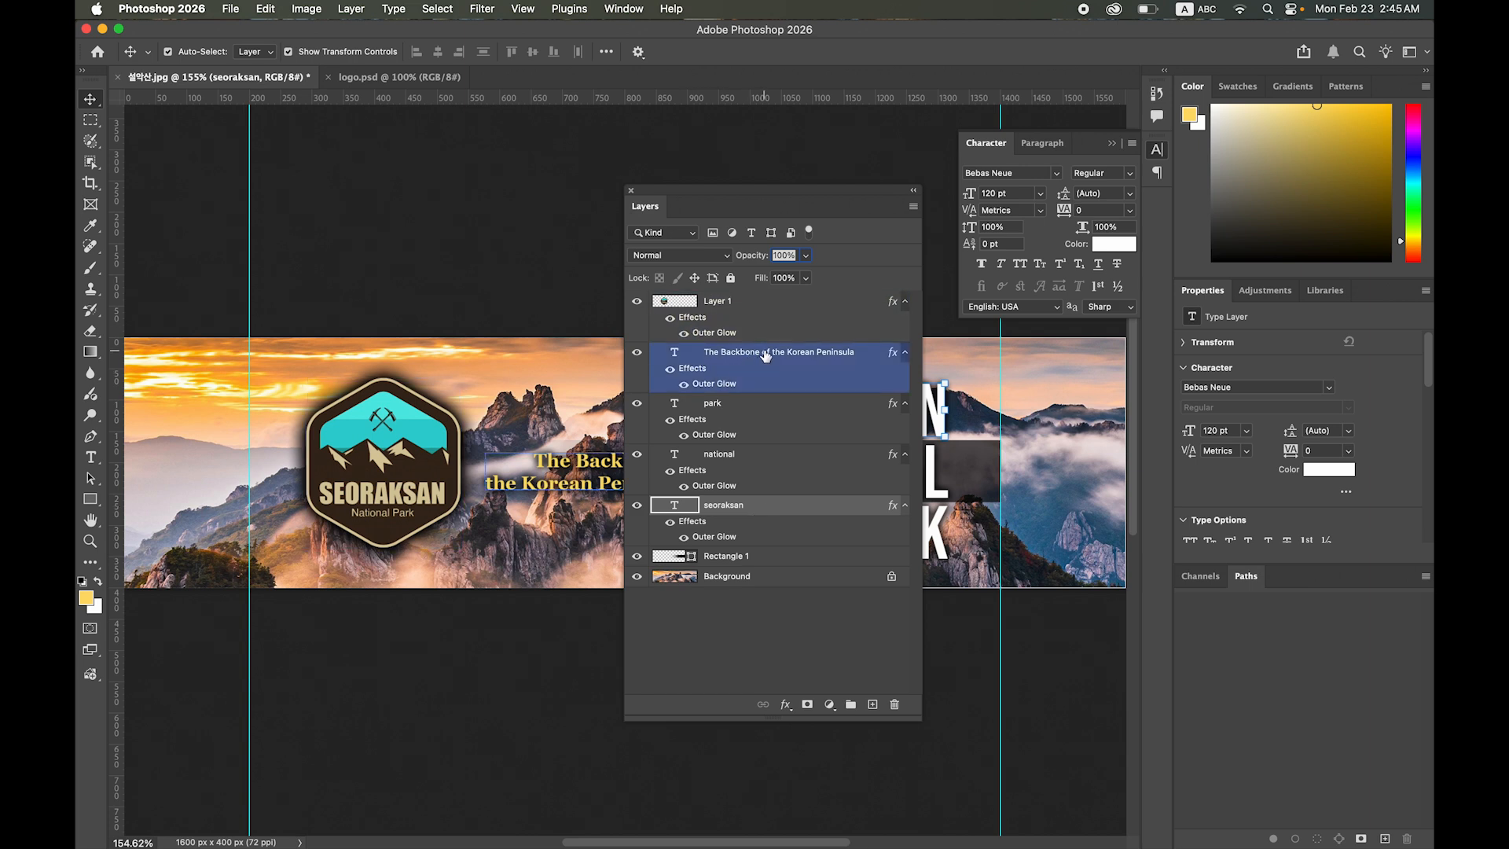
left_click(766, 355, "shift")
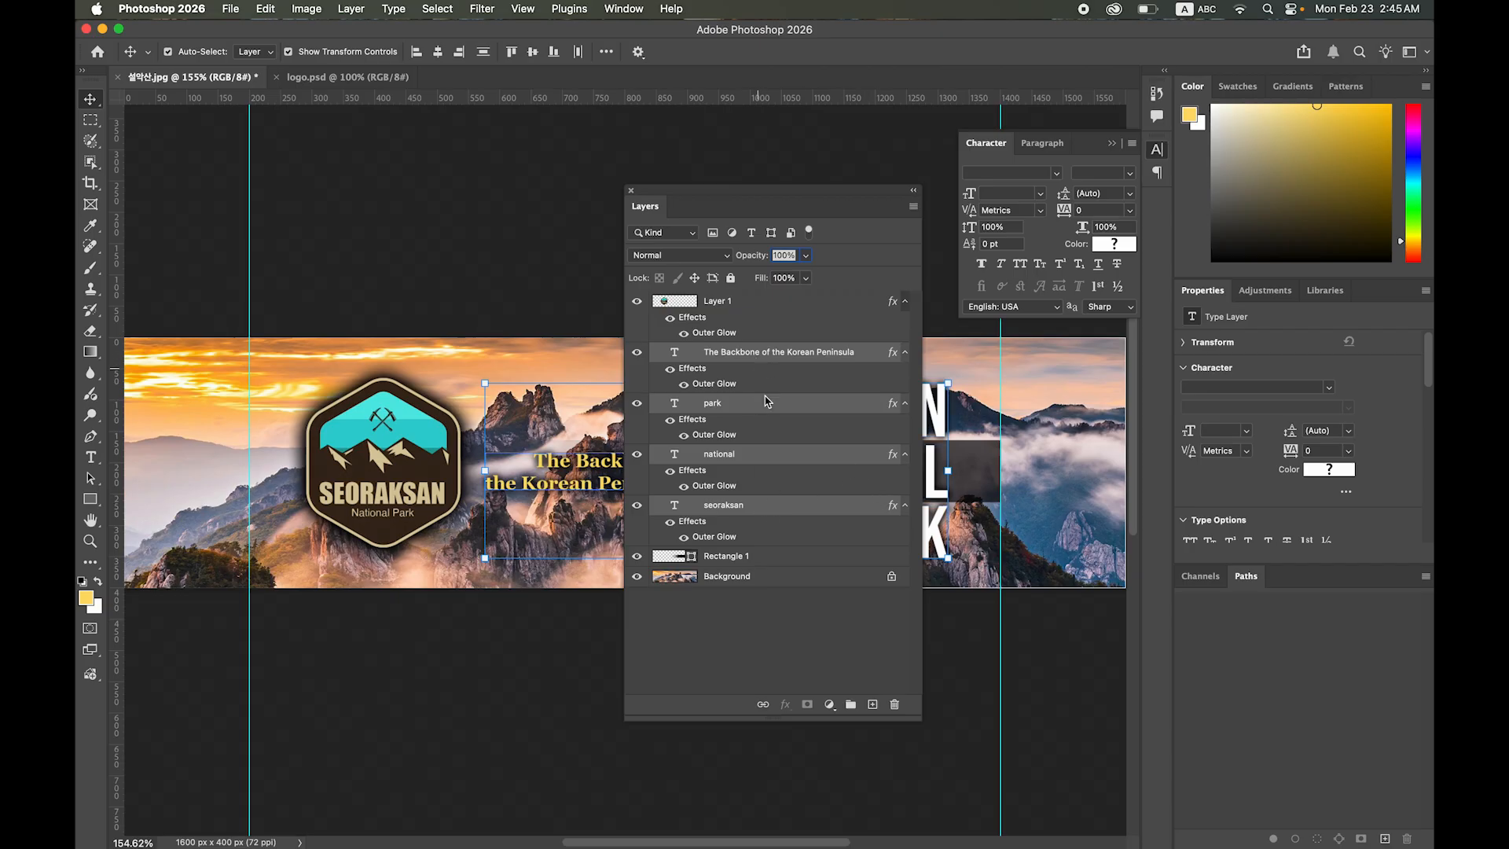
right_click(795, 354)
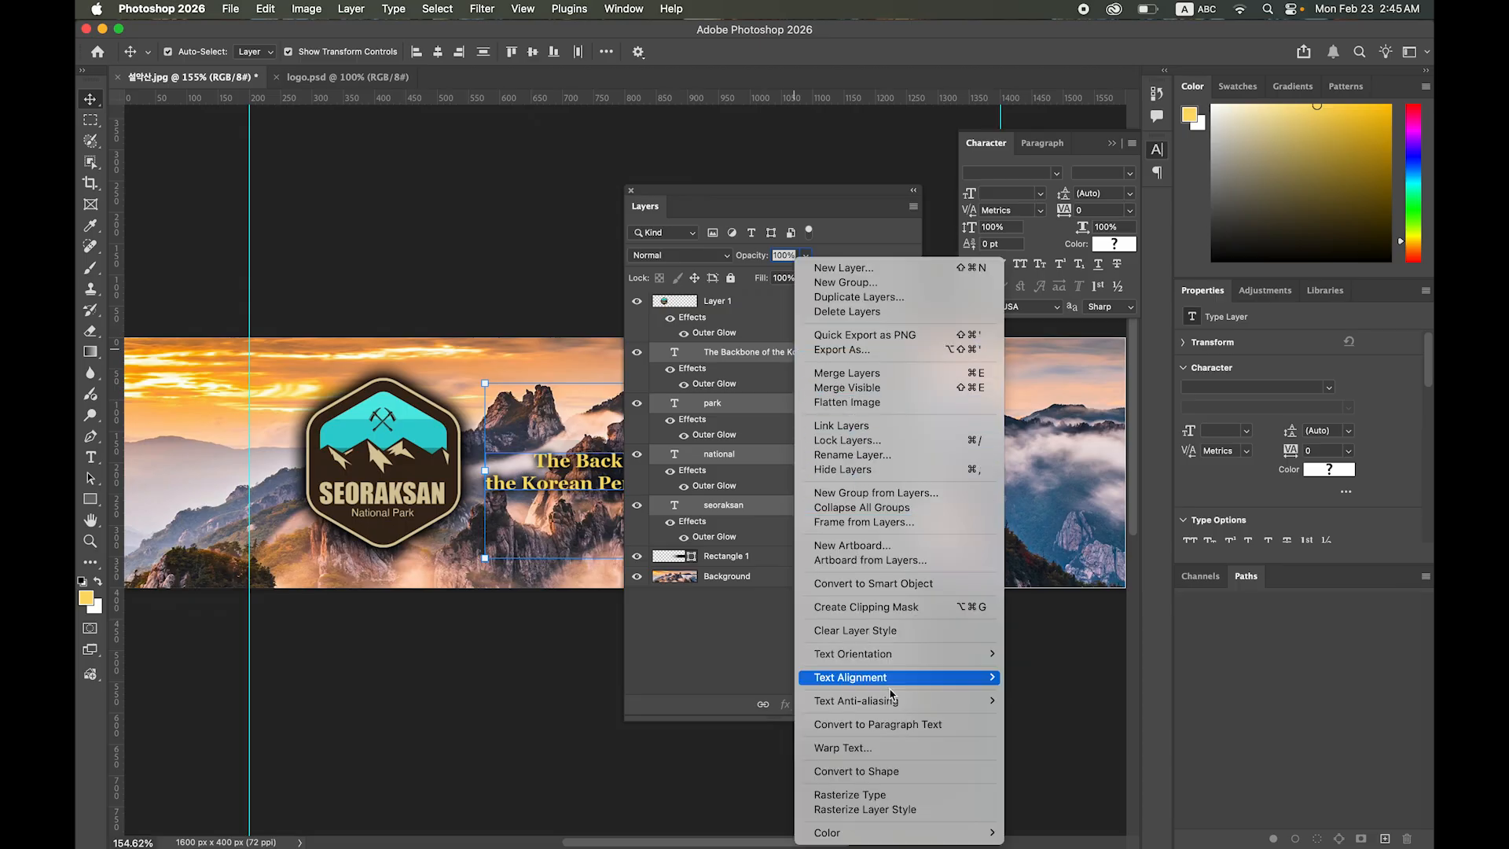
left_click(912, 801)
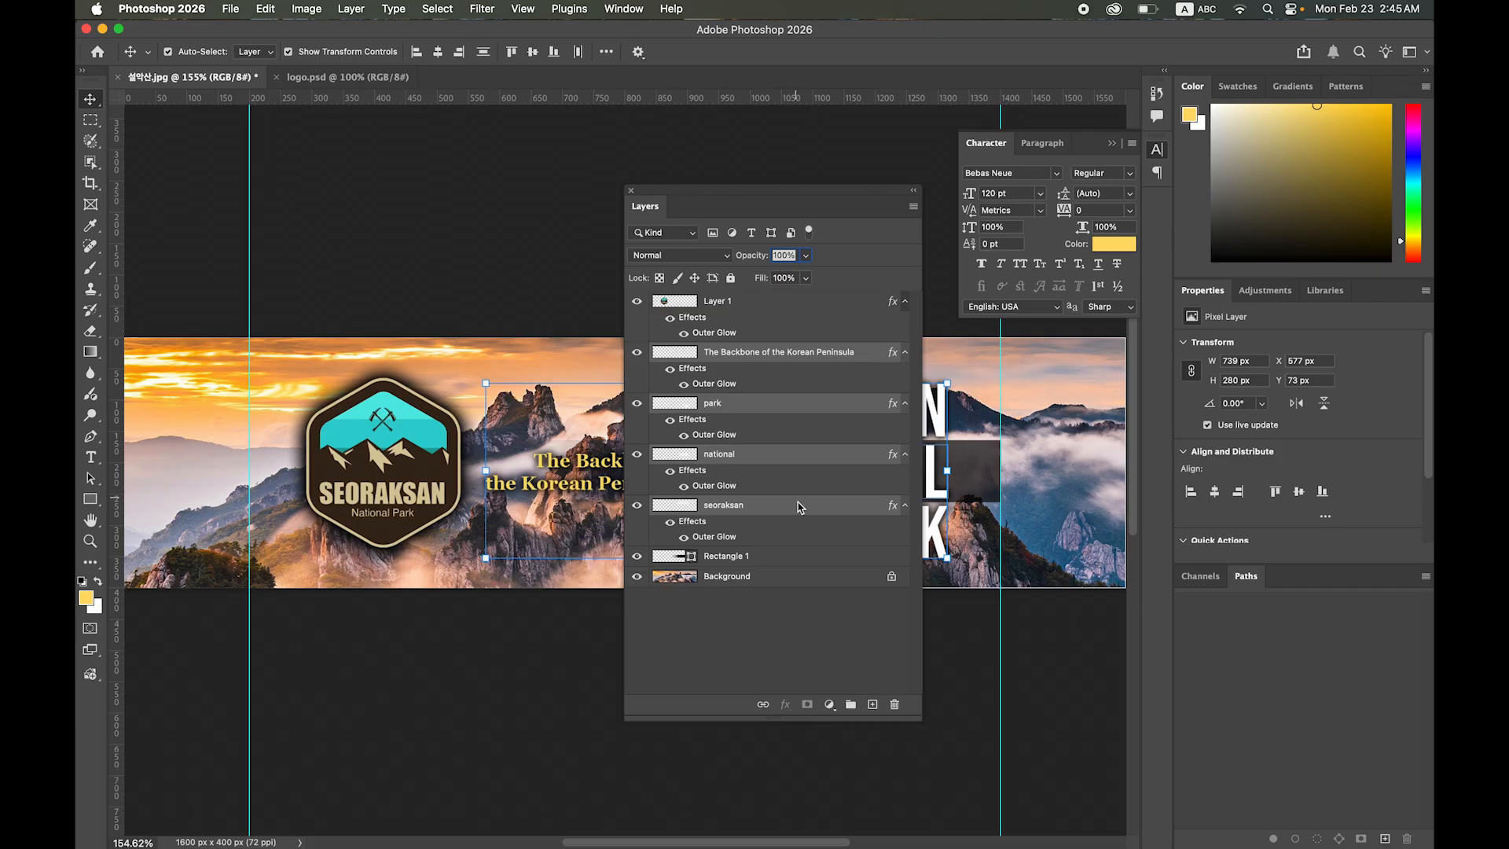
left_click(756, 630)
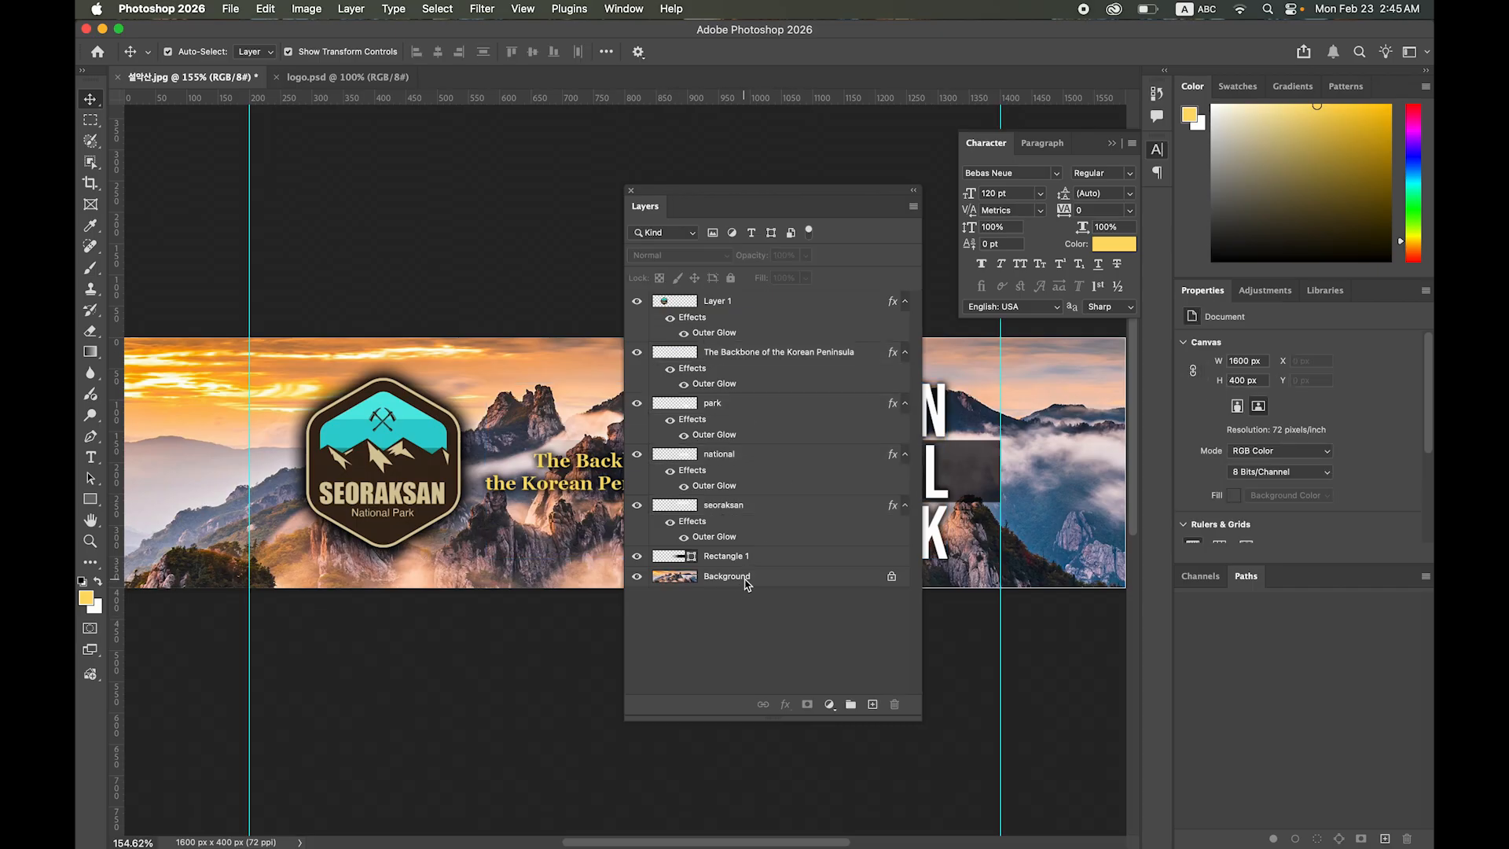
- Unlock the Background layer and rename it 배경
left_click(891, 576)
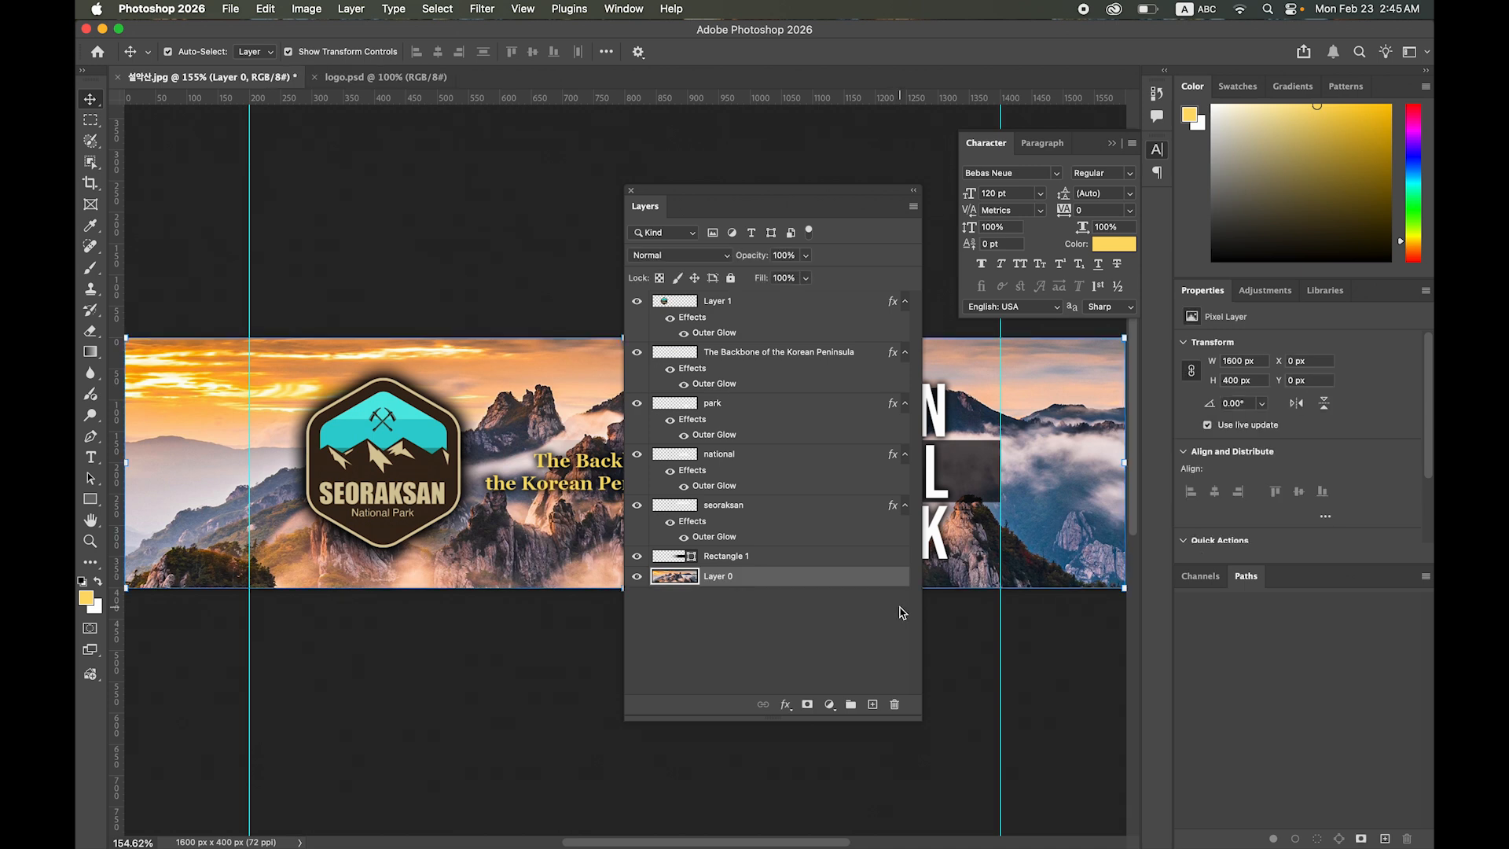
double_click(721, 577)
left_click(1194, 9)
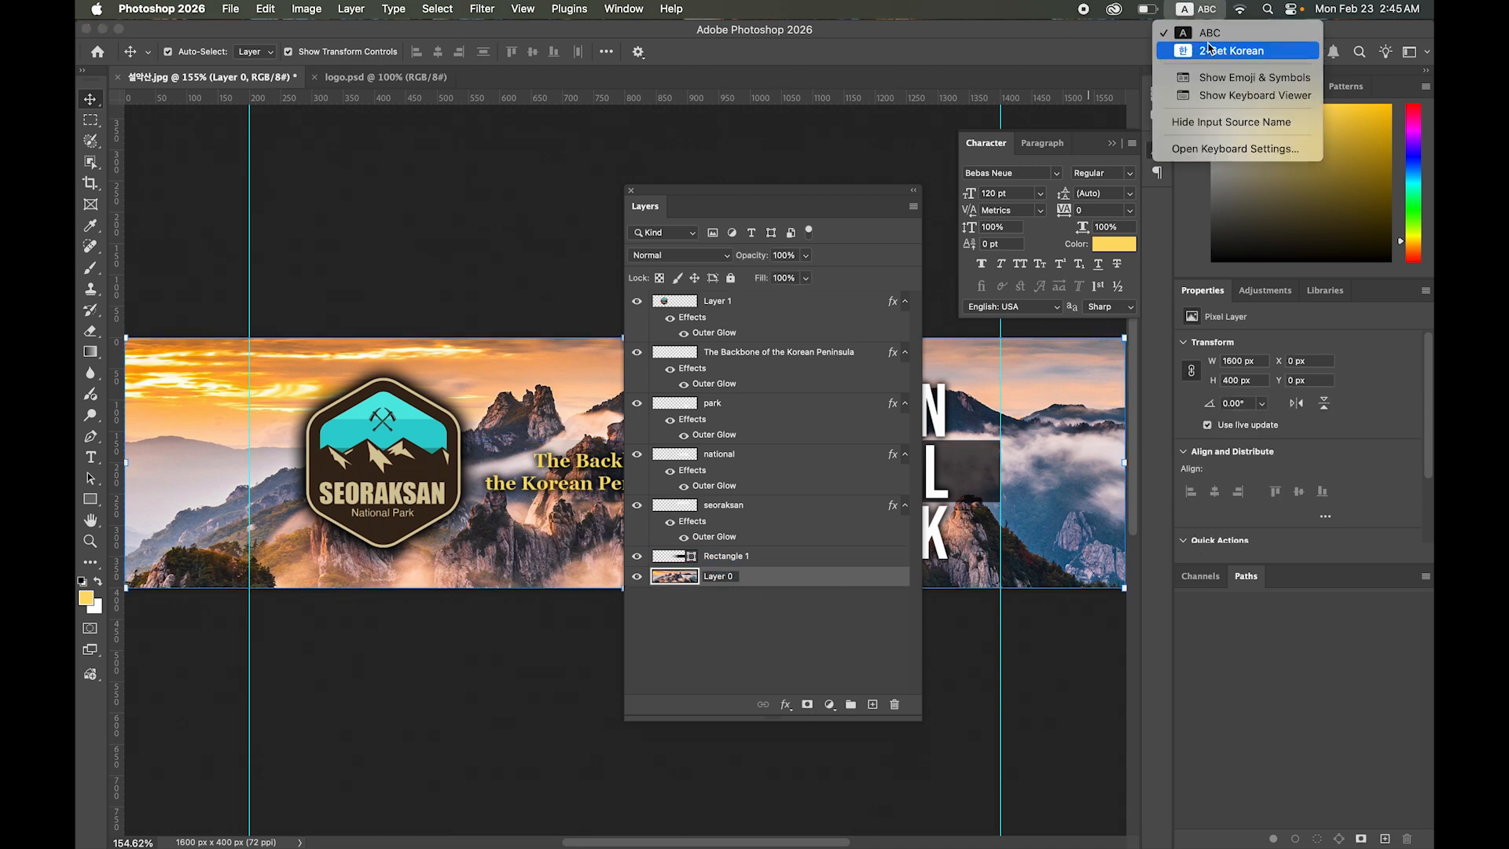
left_click(1209, 49)
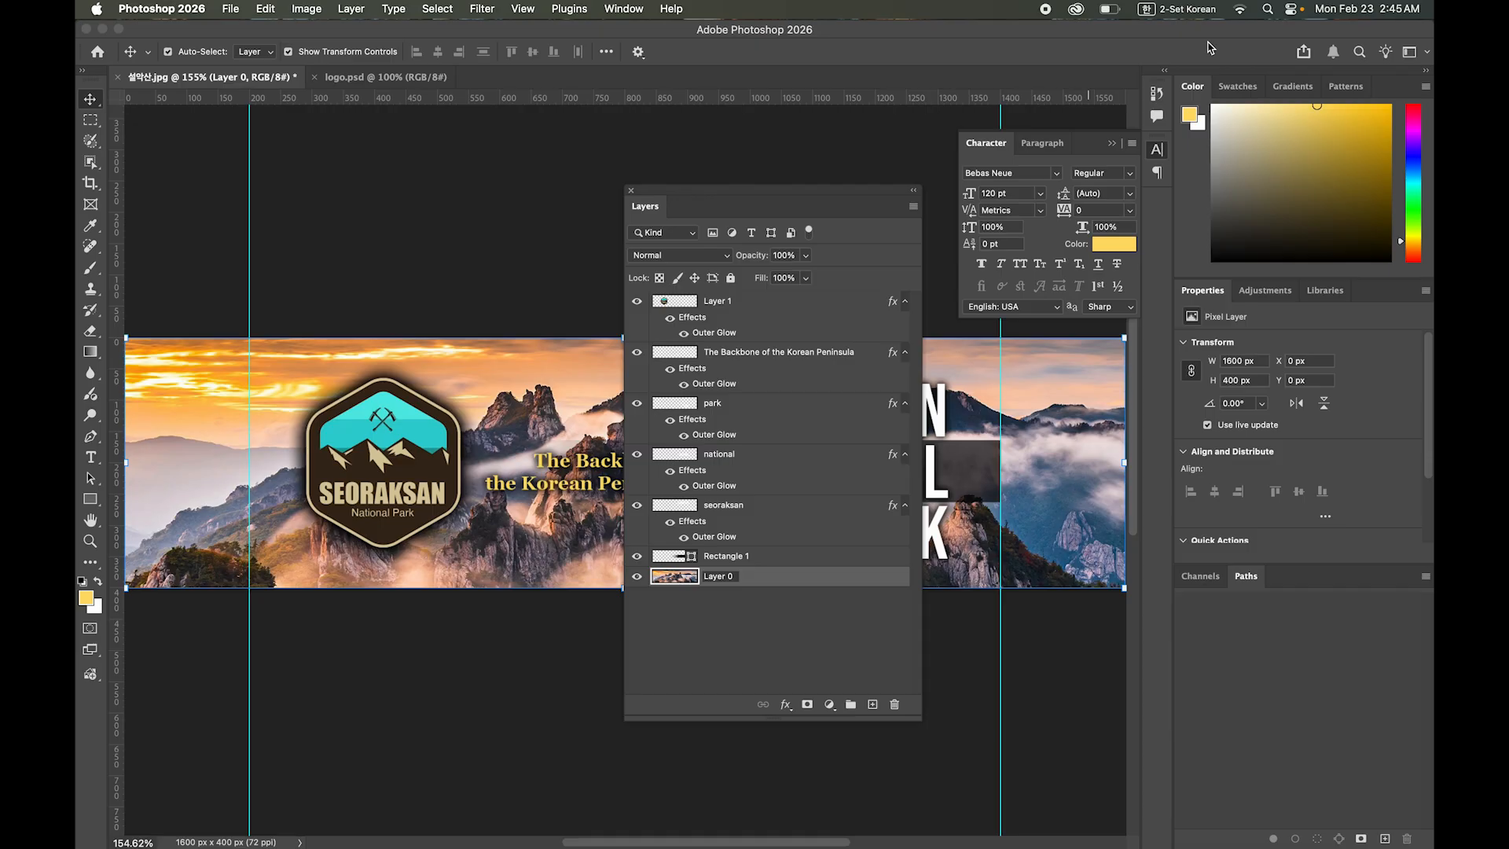
double_click(717, 576)
type("배경")
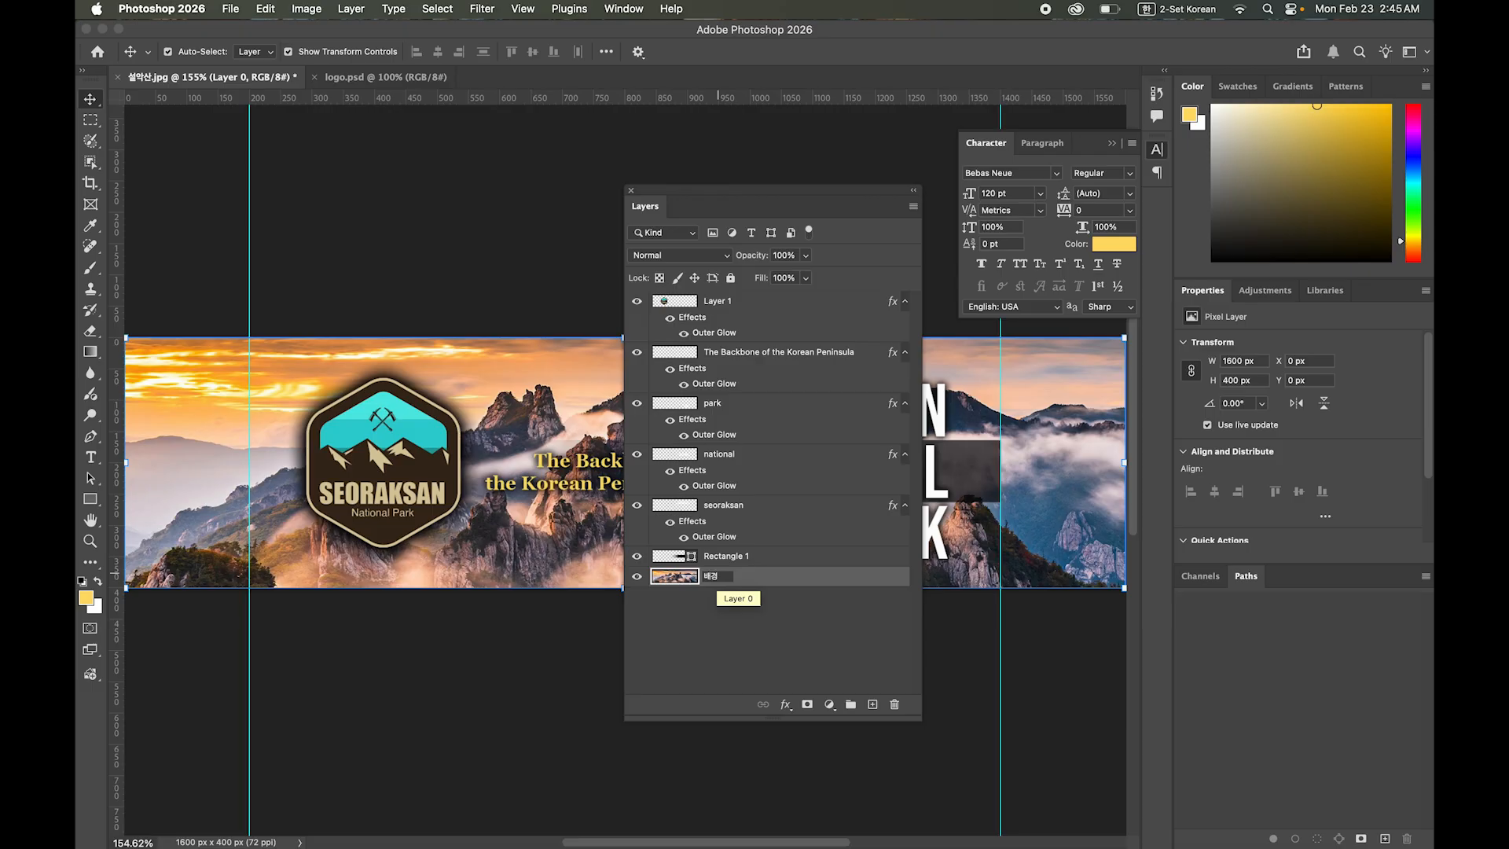
- Rename the Rectangle 1 layer as 박스 and deselect it
left_click(724, 556)
left_click(784, 576)
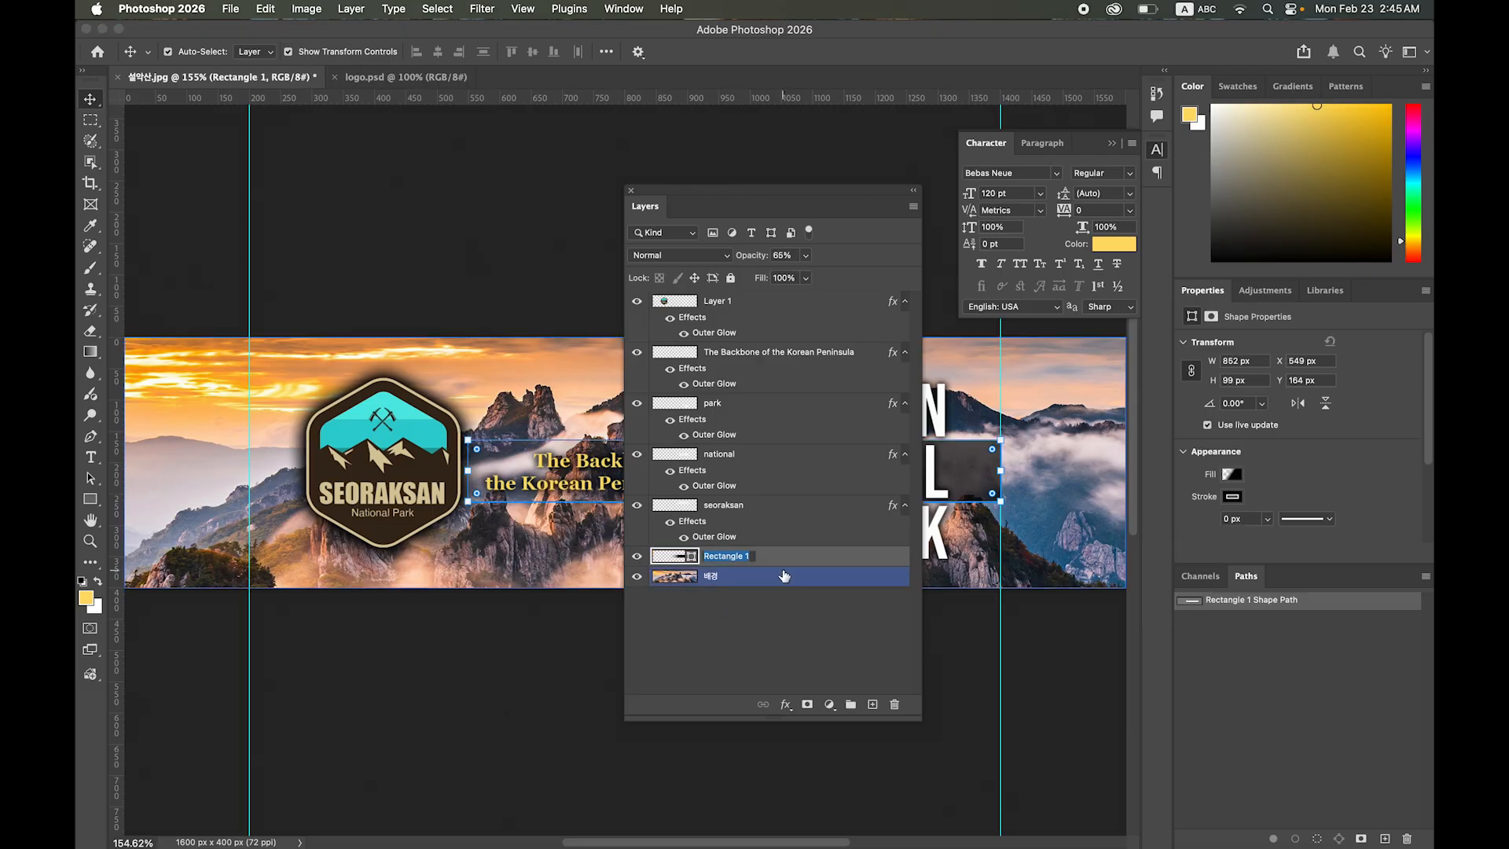
type("qkrtm")
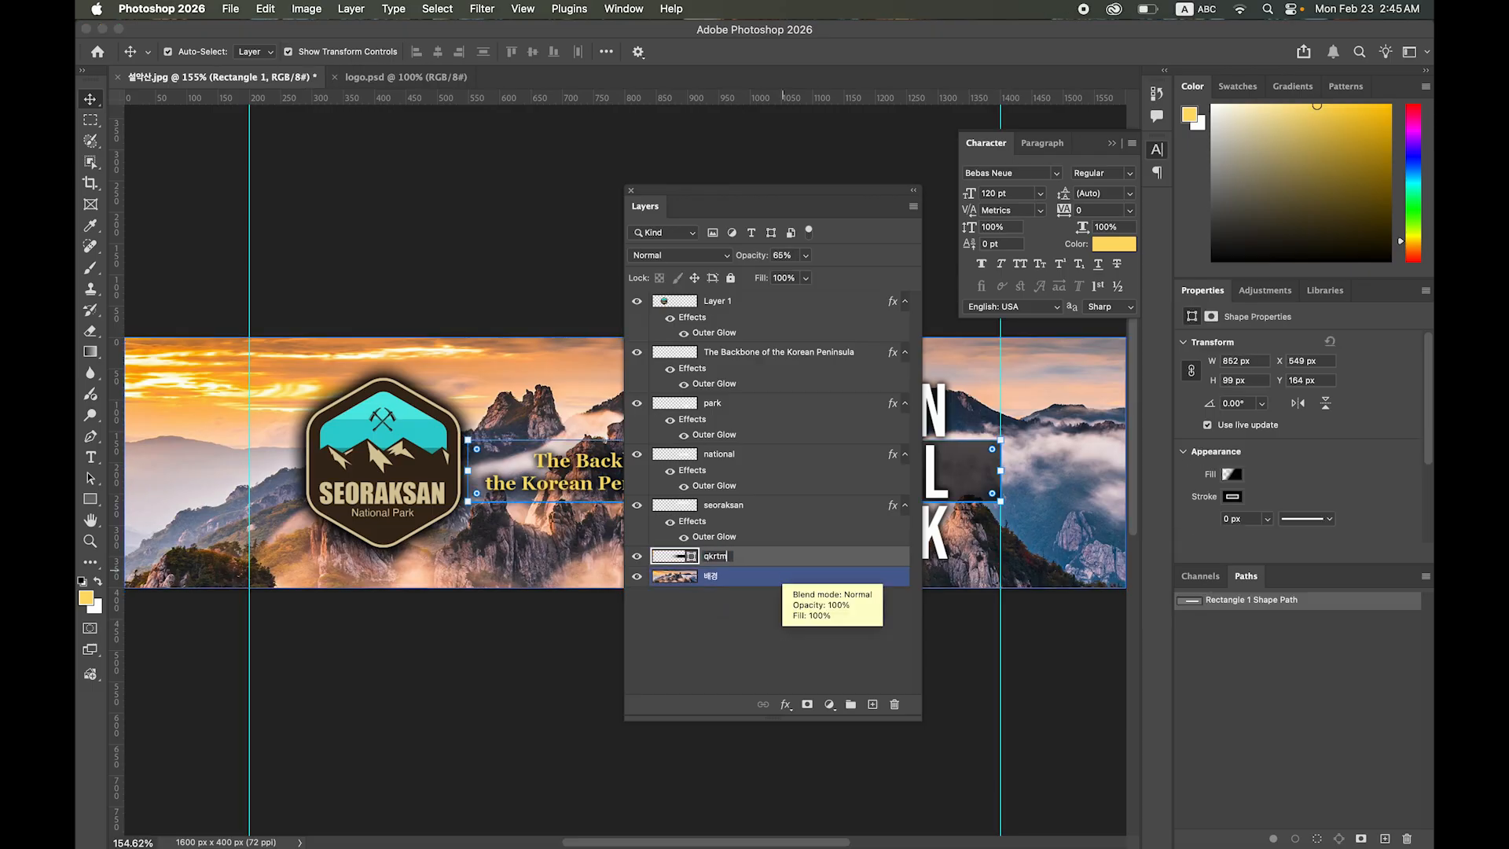
left_click(1185, 8)
left_click(1231, 50)
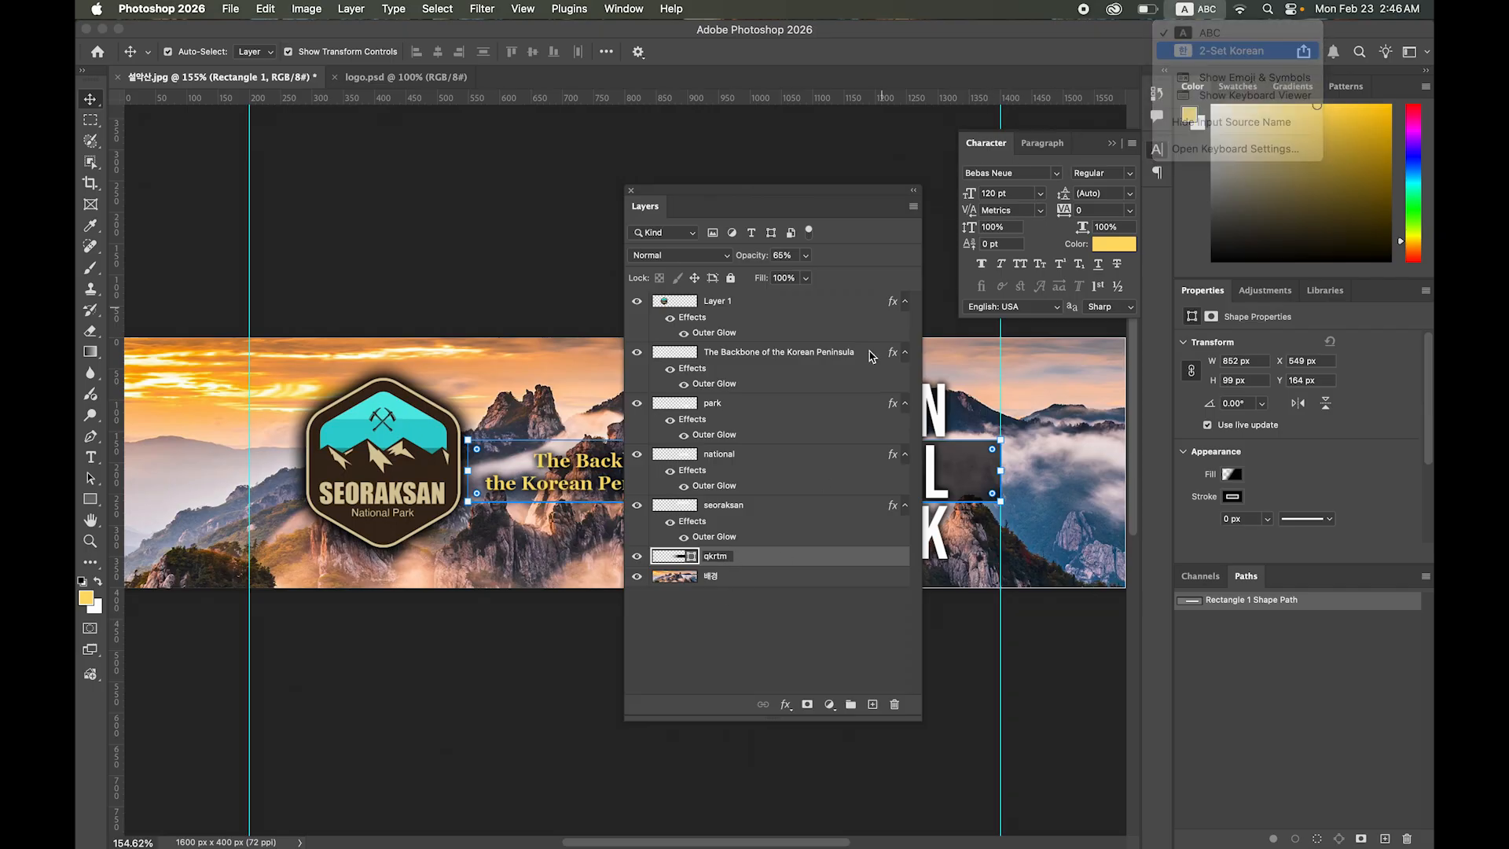
double_click(719, 554)
type("바")
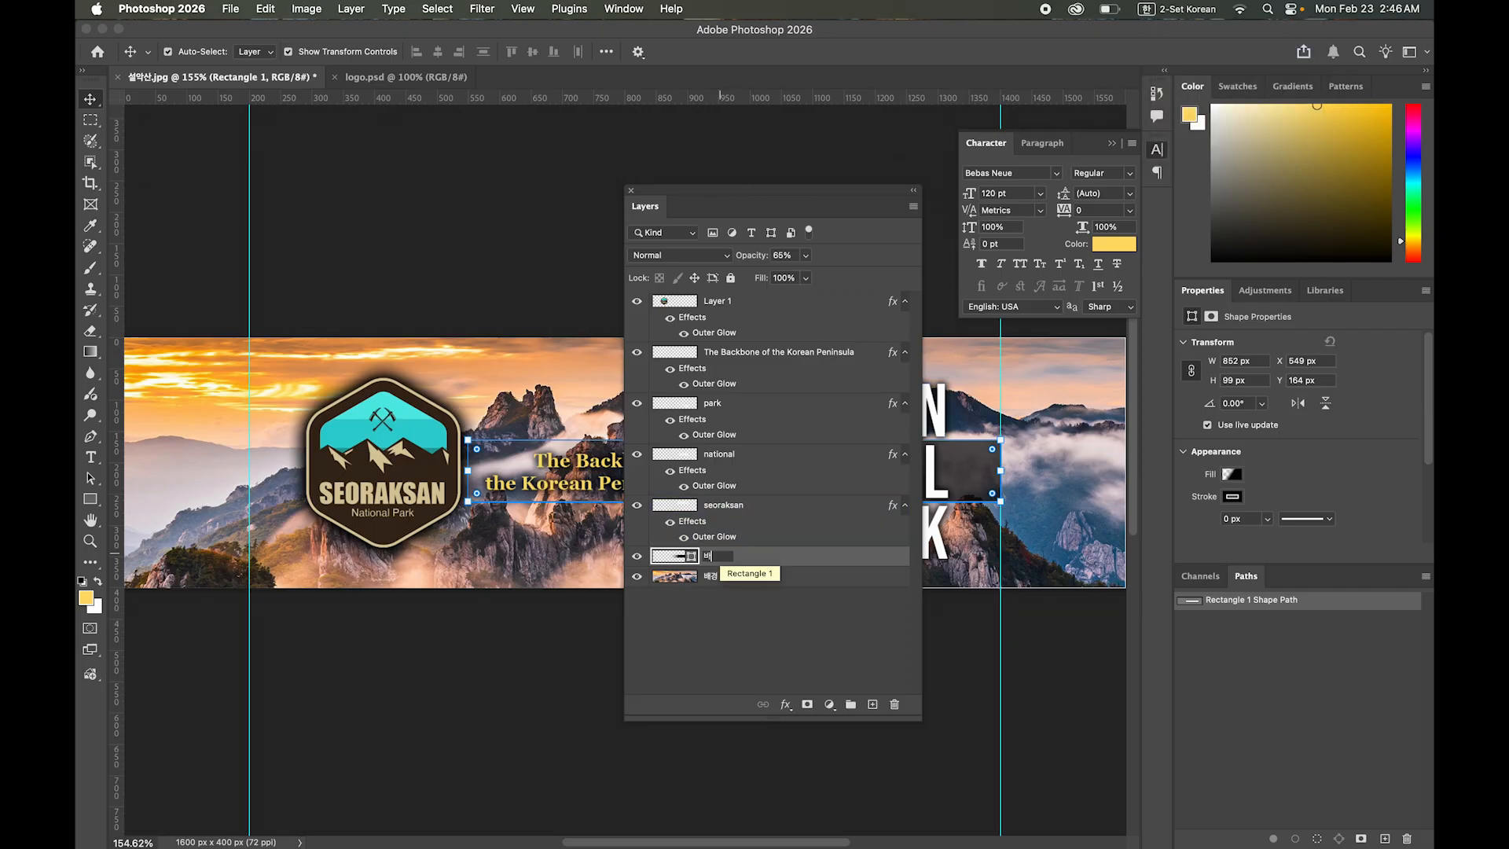
left_click(748, 652)
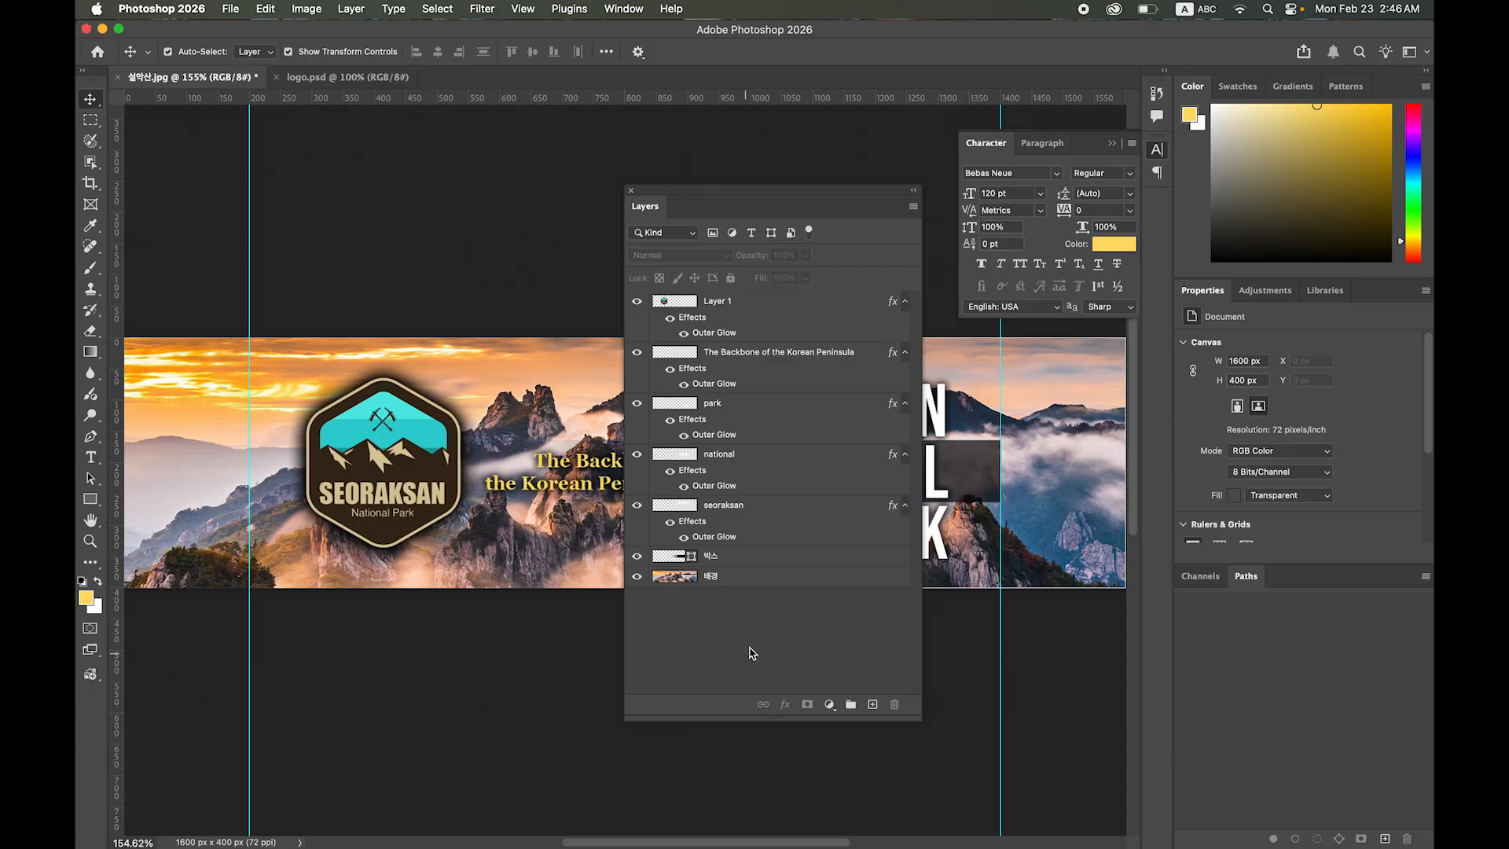
left_click(738, 511)
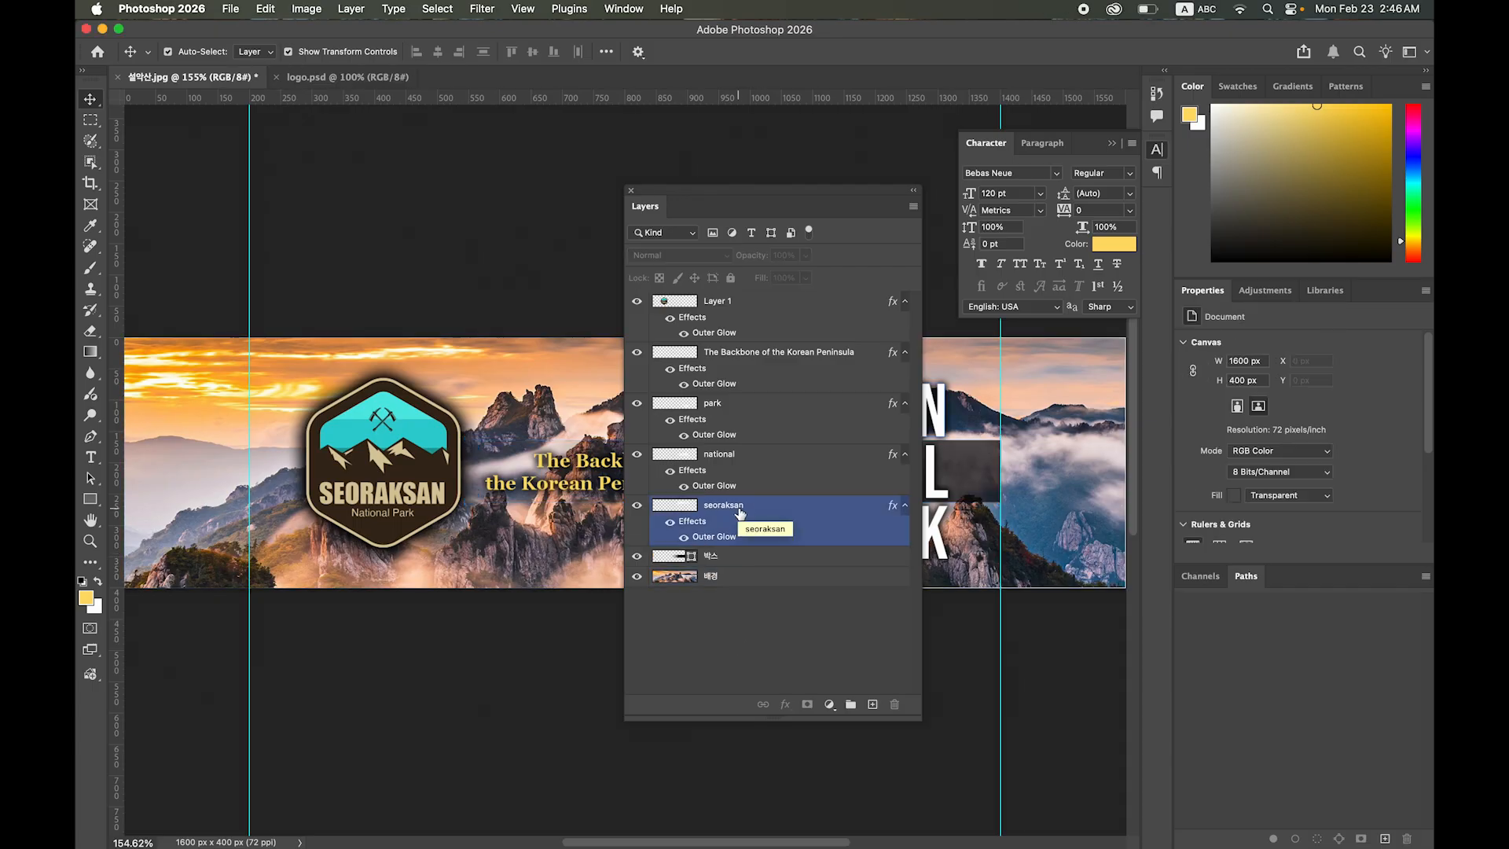
left_click(735, 468)
left_click(728, 408)
left_click(731, 363)
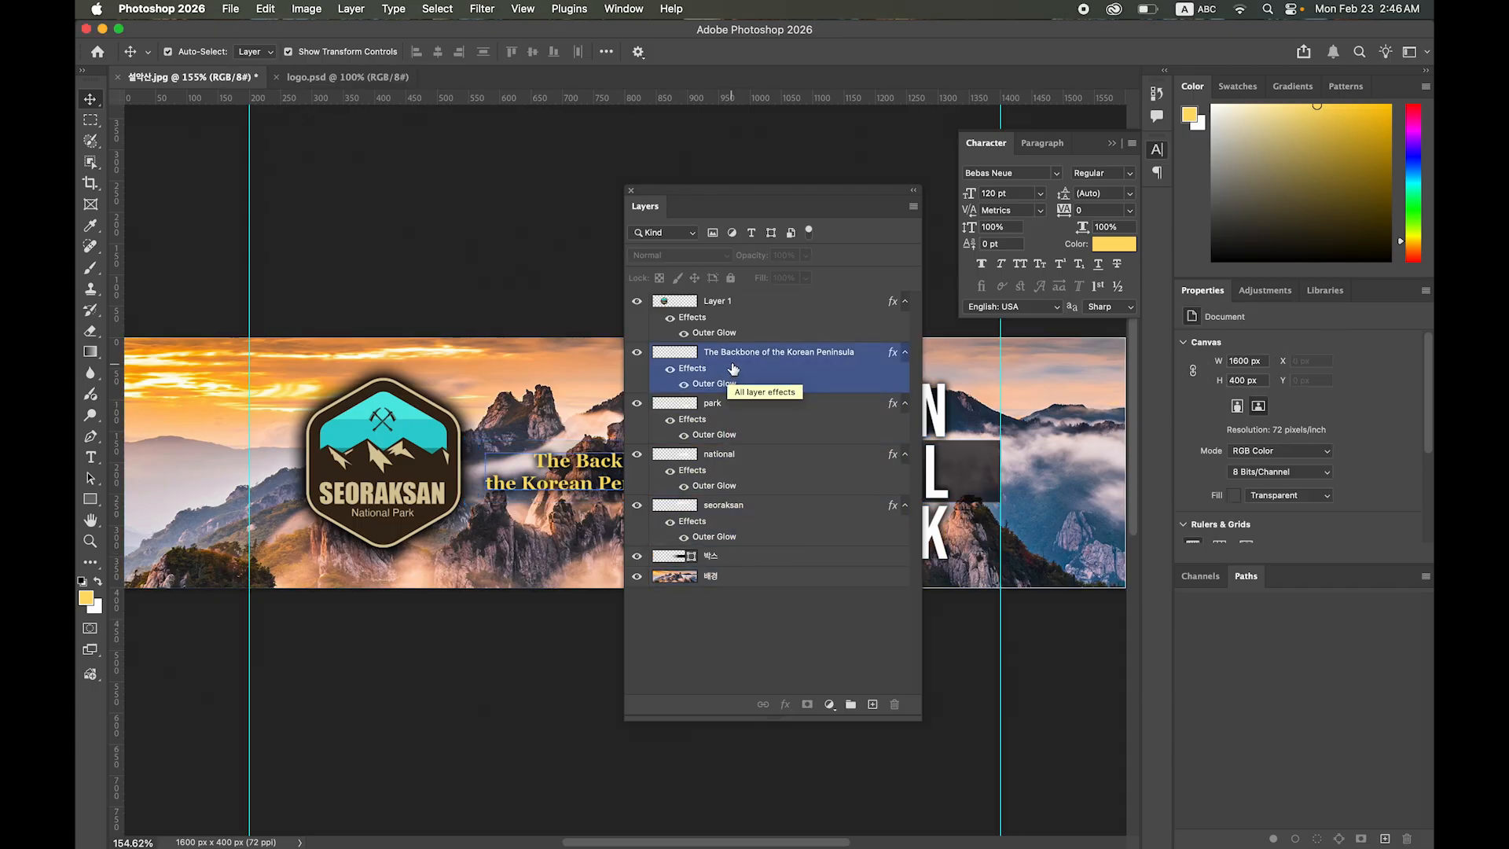
- Rename Layer 1, which holds the hexagonal logo, as 로고 and deselect it
left_click(717, 302)
double_click(717, 301)
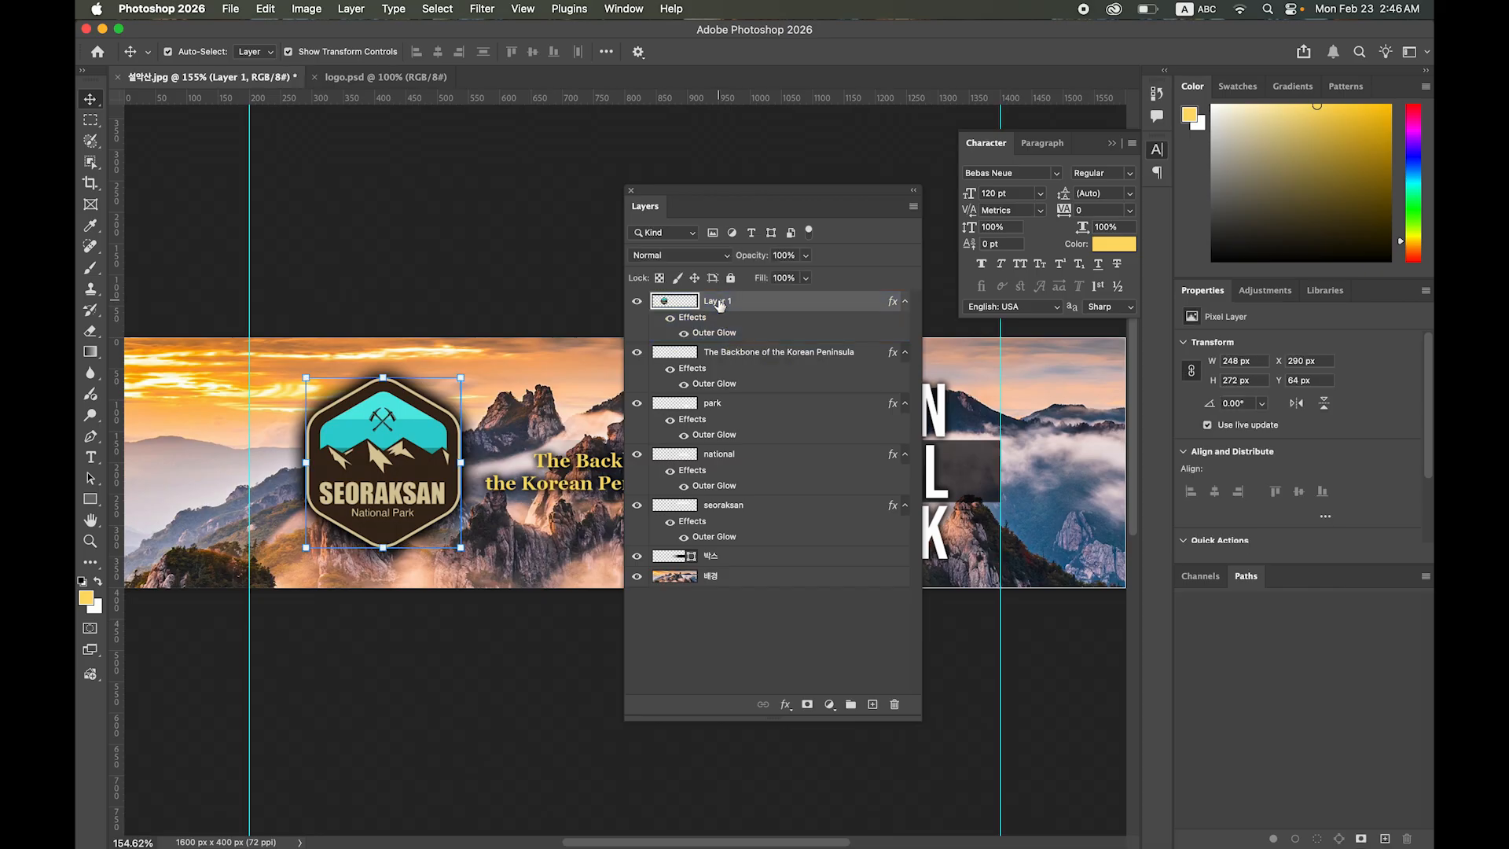
left_click(1182, 9)
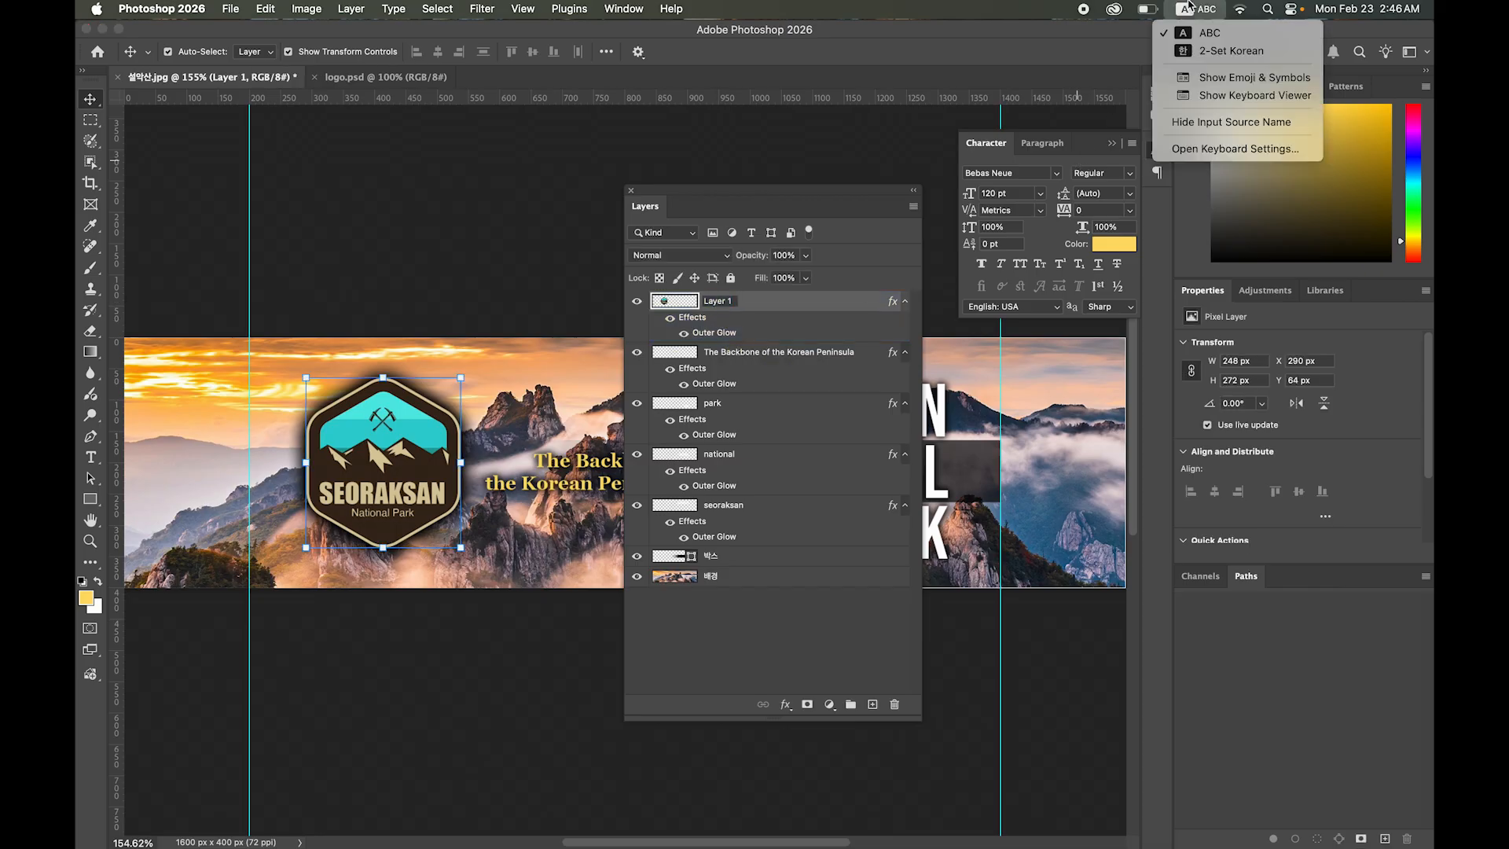
left_click(1205, 62)
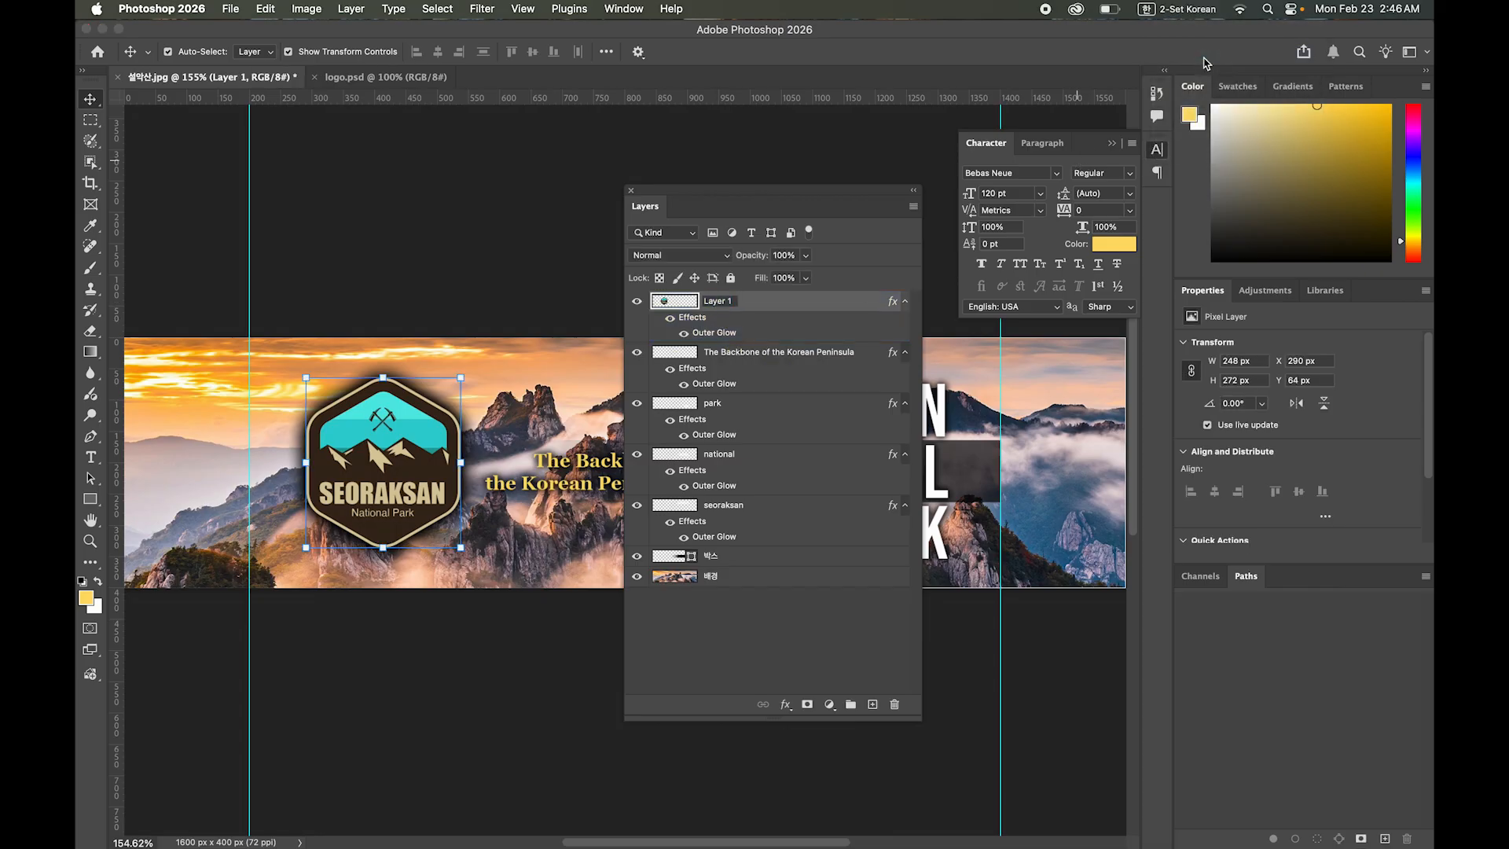
left_click(728, 302)
type("로고")
key("ctrl+space")
left_click(687, 637)
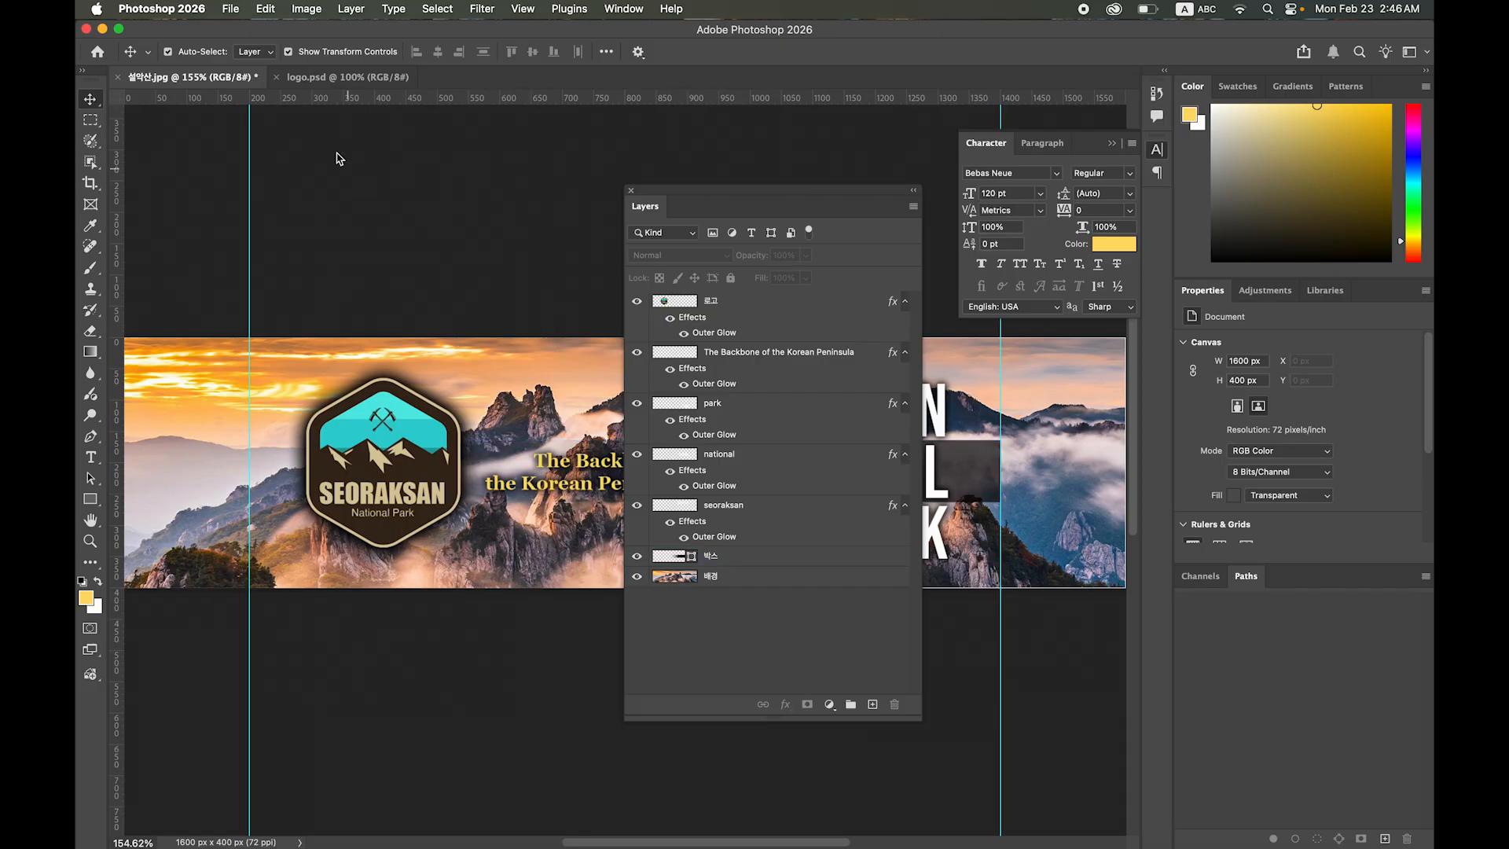
- Save the banner in Photoshop format as 레이아웃.psd, replacing the existing file, and dock the Layers panel beside Channels and Paths
left_click(230, 9)
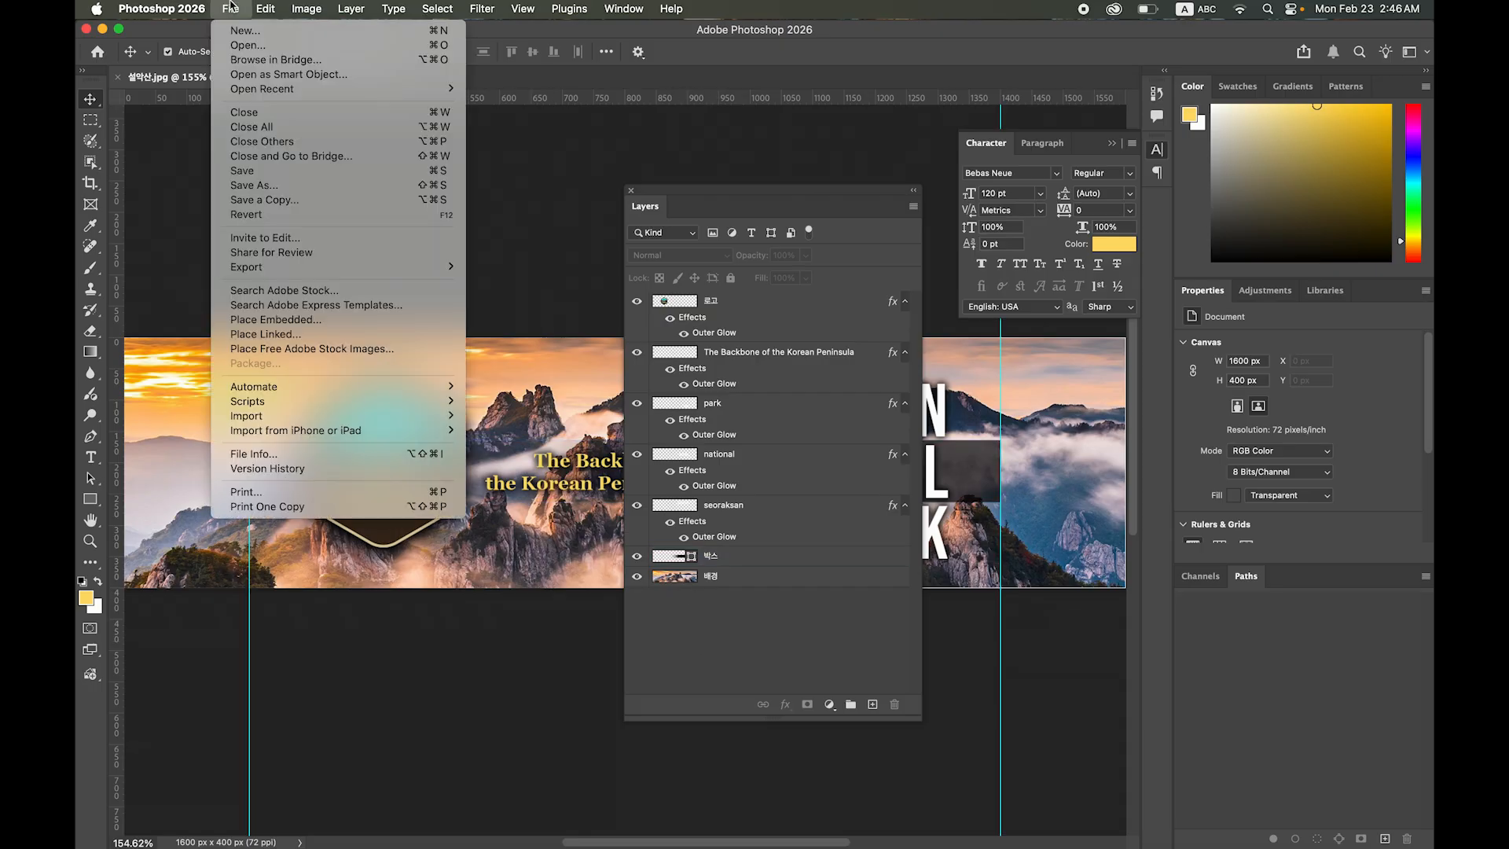
left_click(297, 173)
left_click(782, 325)
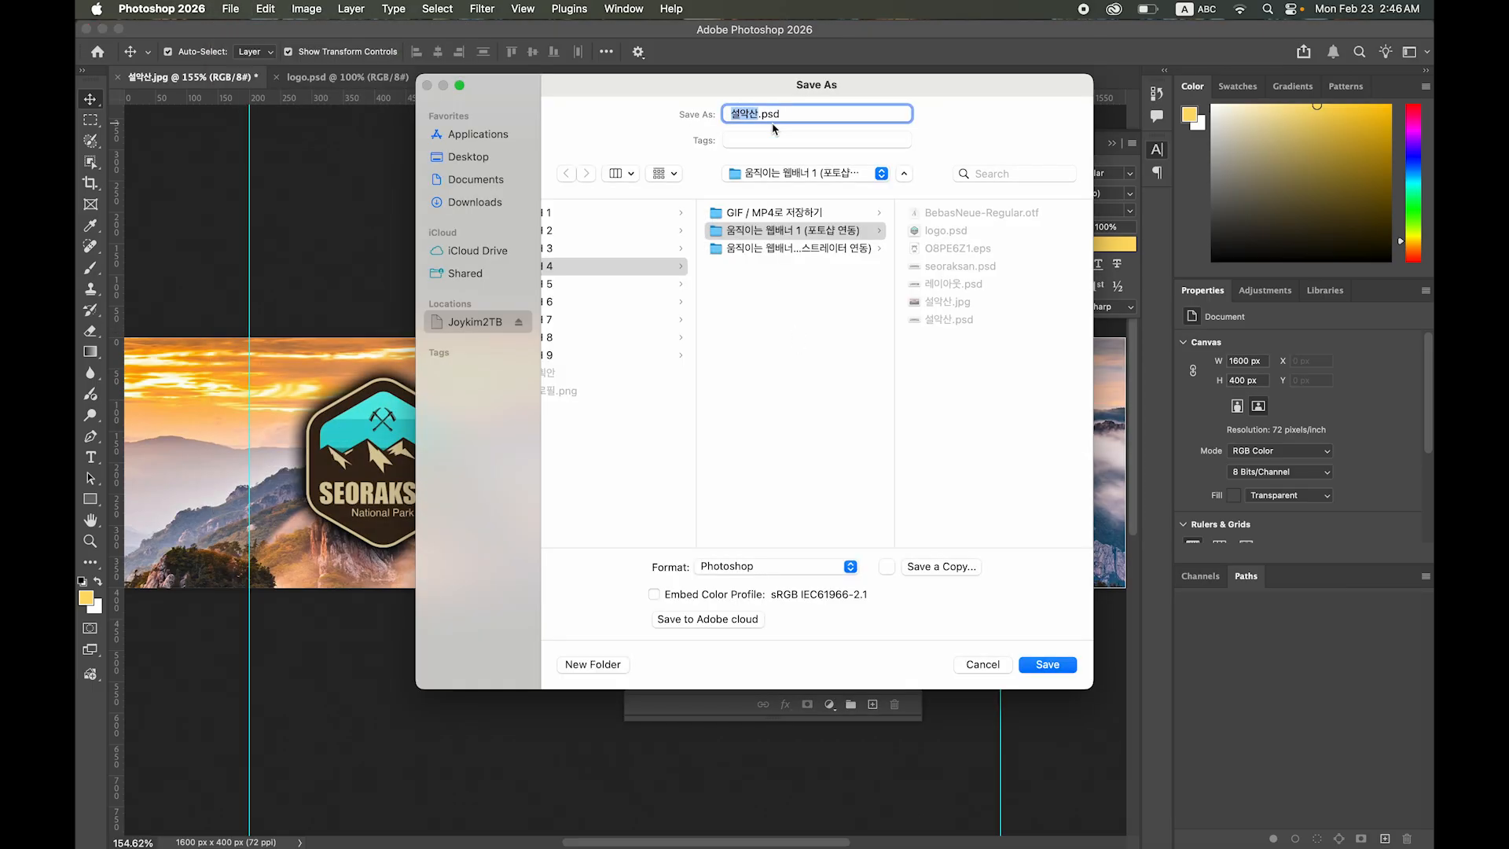
left_click(1194, 9)
left_click(1209, 50)
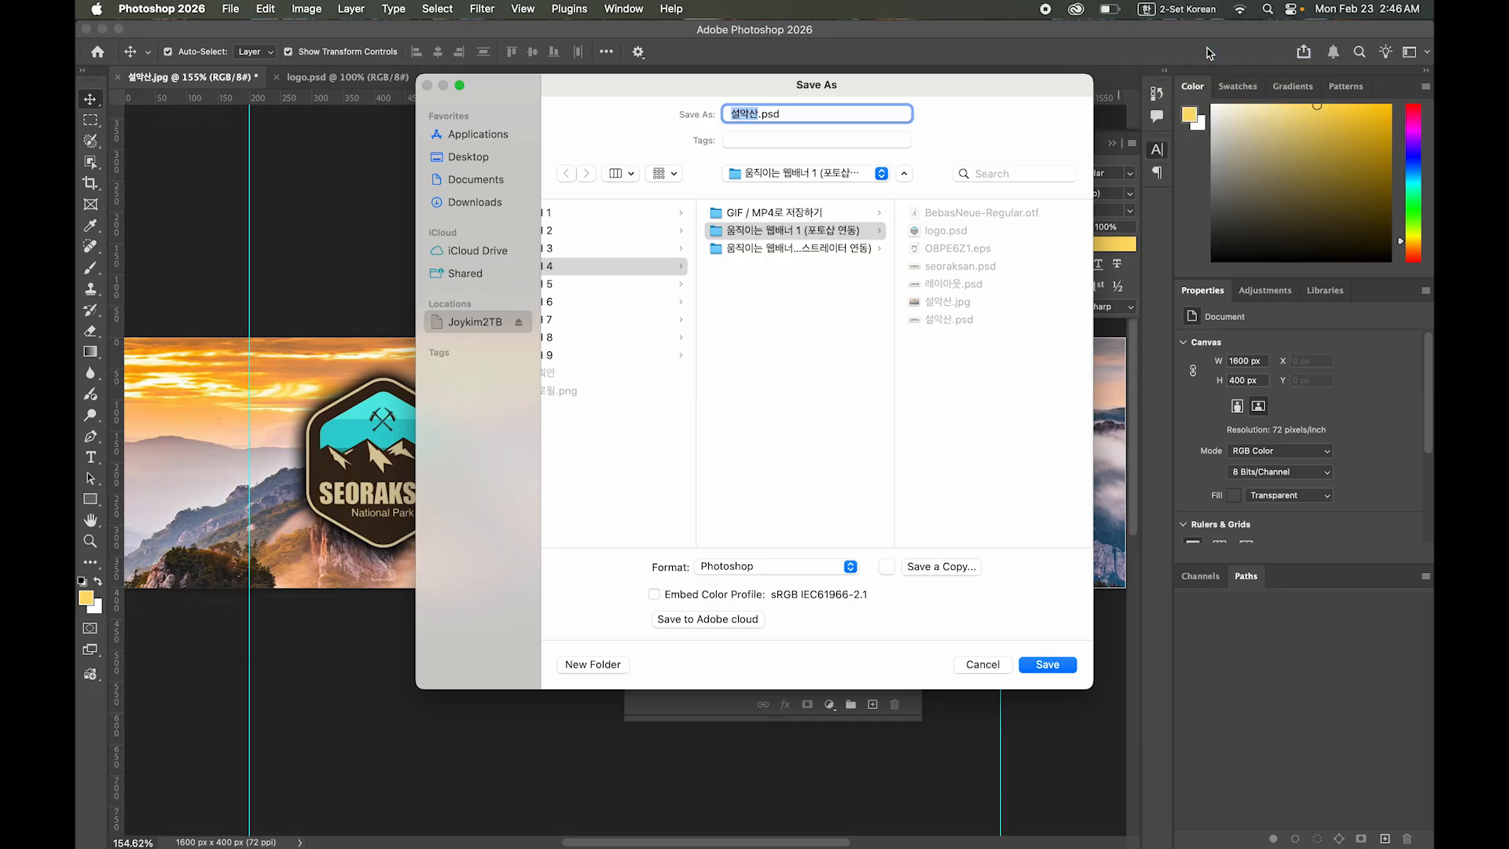
type("레")
type("이아우")
left_click(1054, 666)
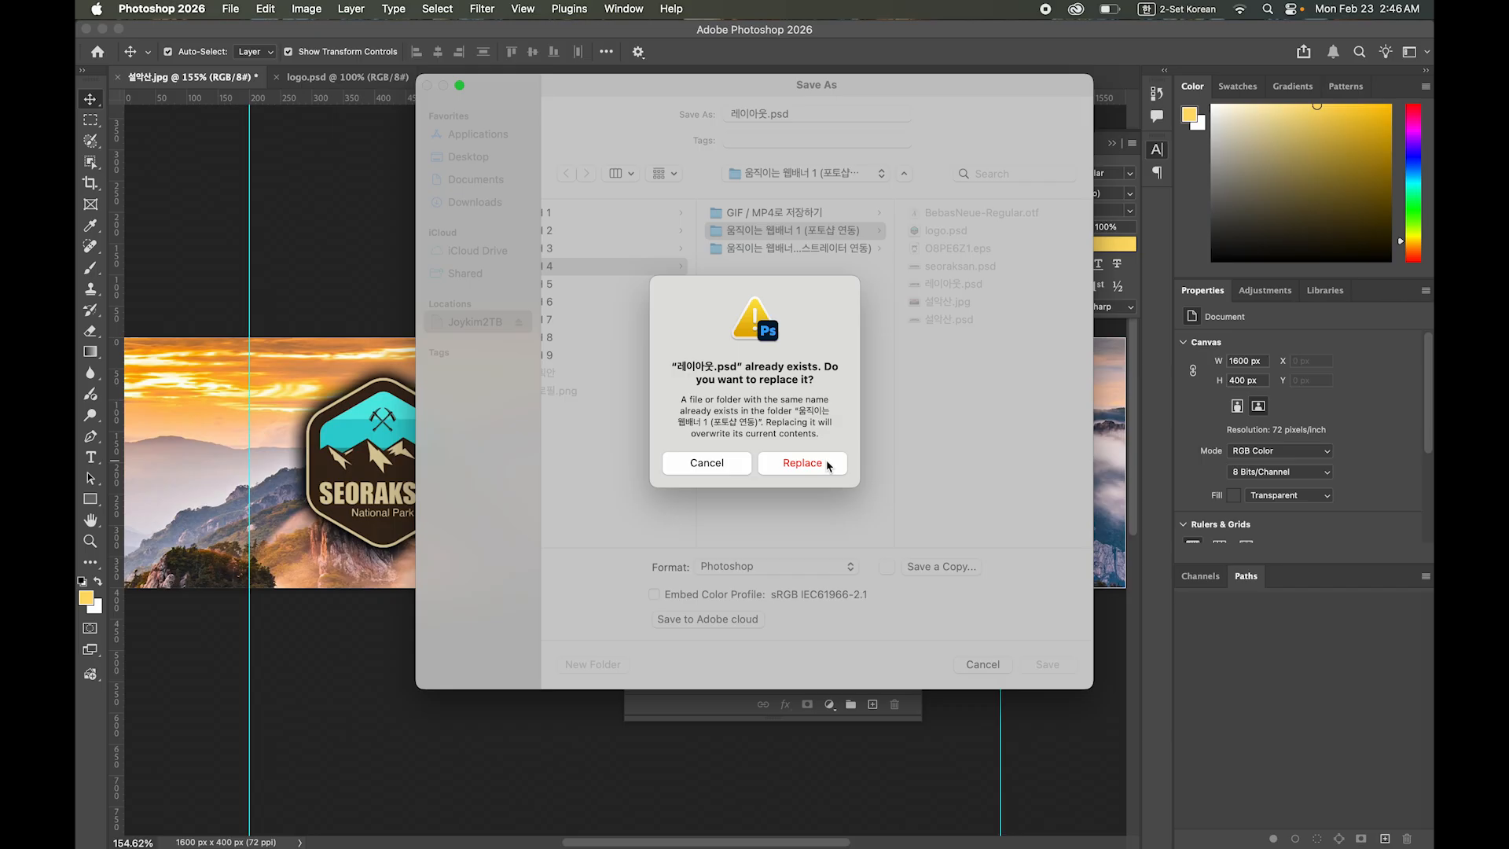
left_click(829, 465)
left_click(953, 385)
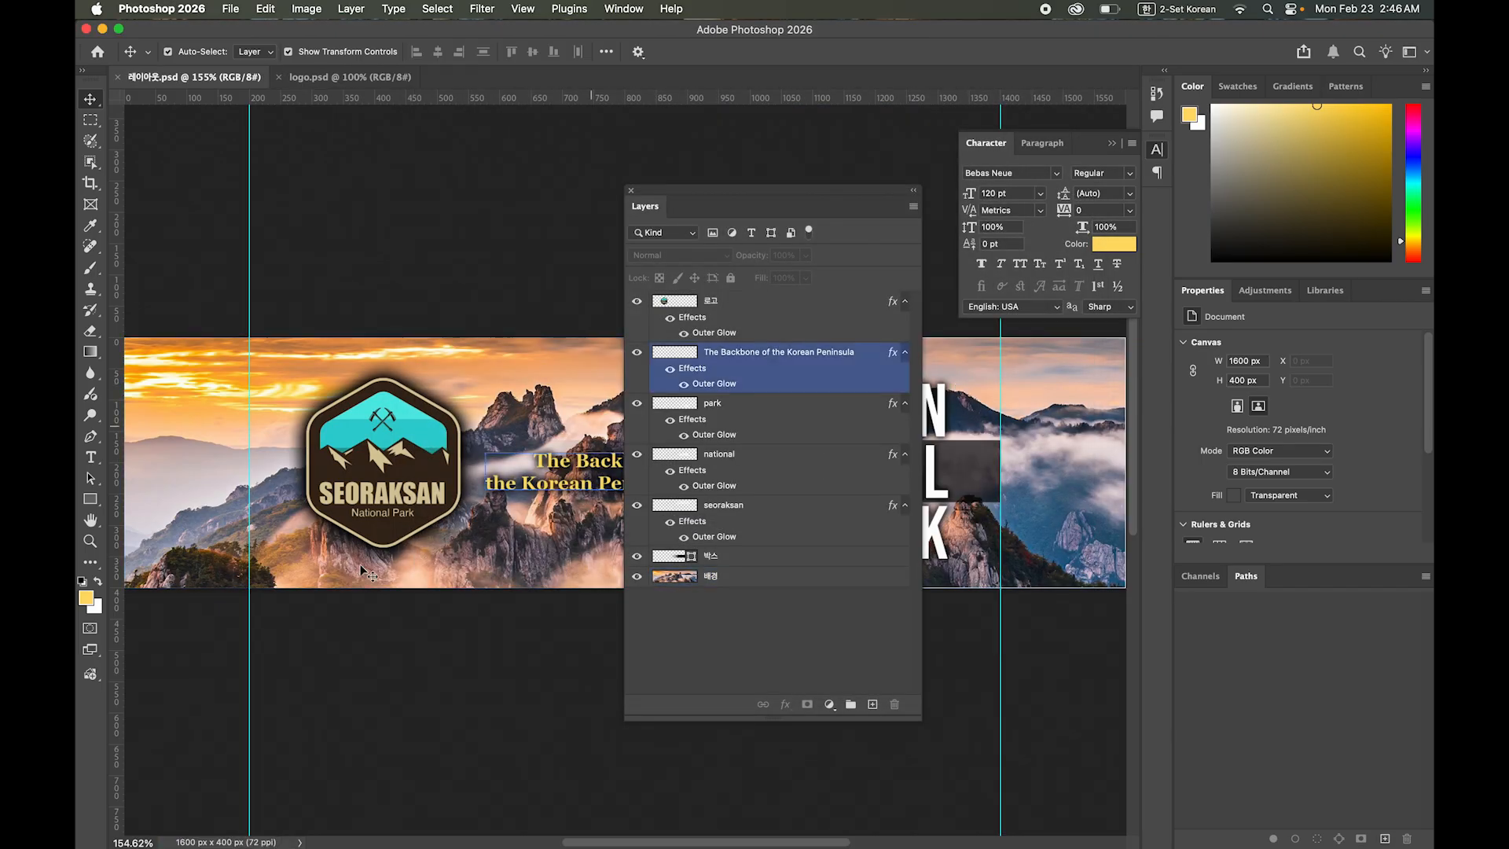
left_click_drag(677, 206, 1302, 585)
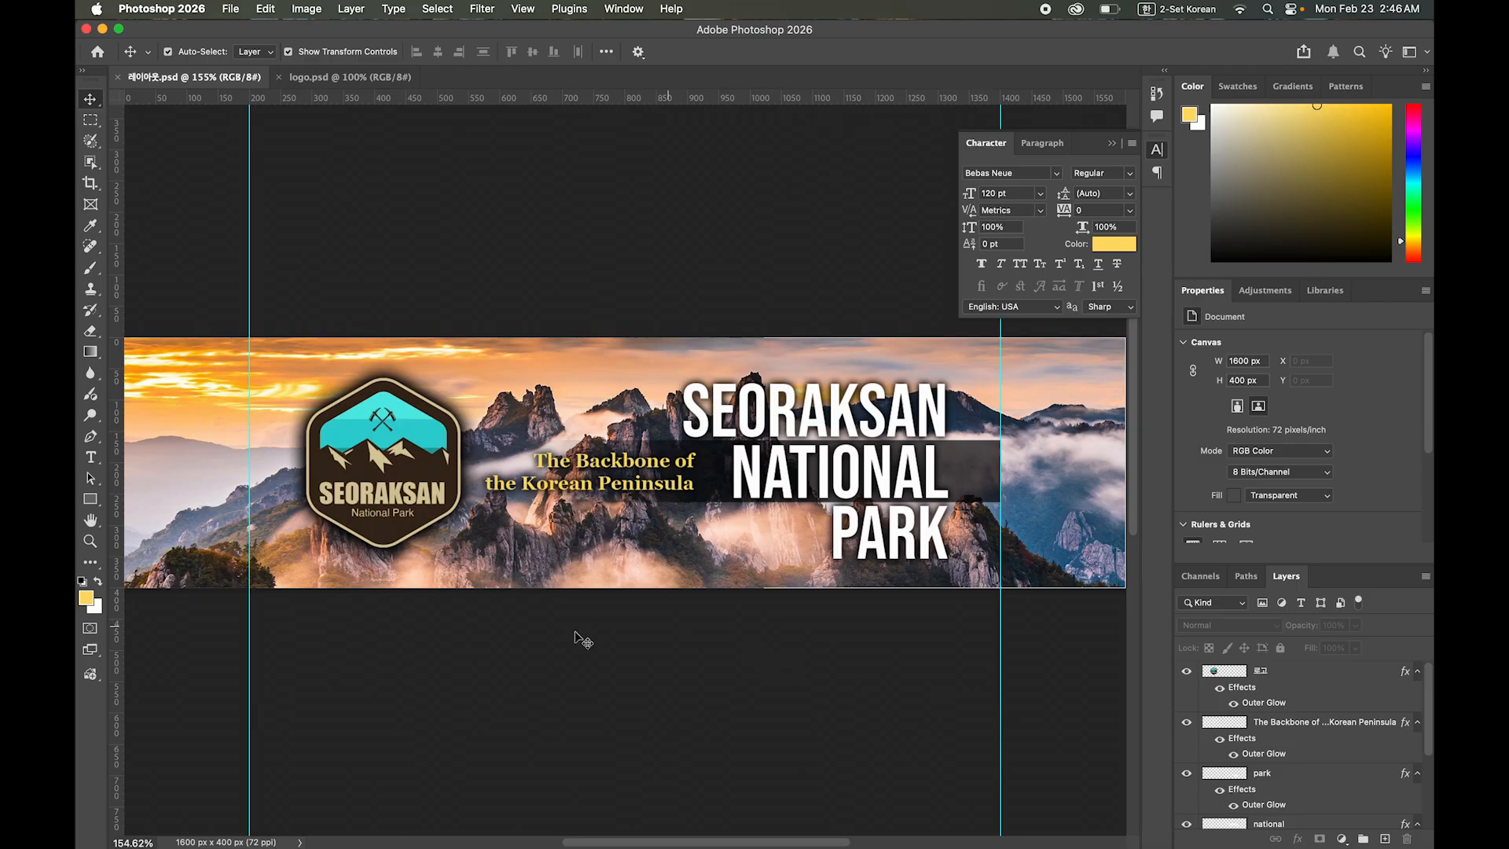
- Switch to Adobe Animate and create a 1200 x 400 px HTML5 Canvas document at 30 fps, with the Timeline showing
mouse_move(383, 817)
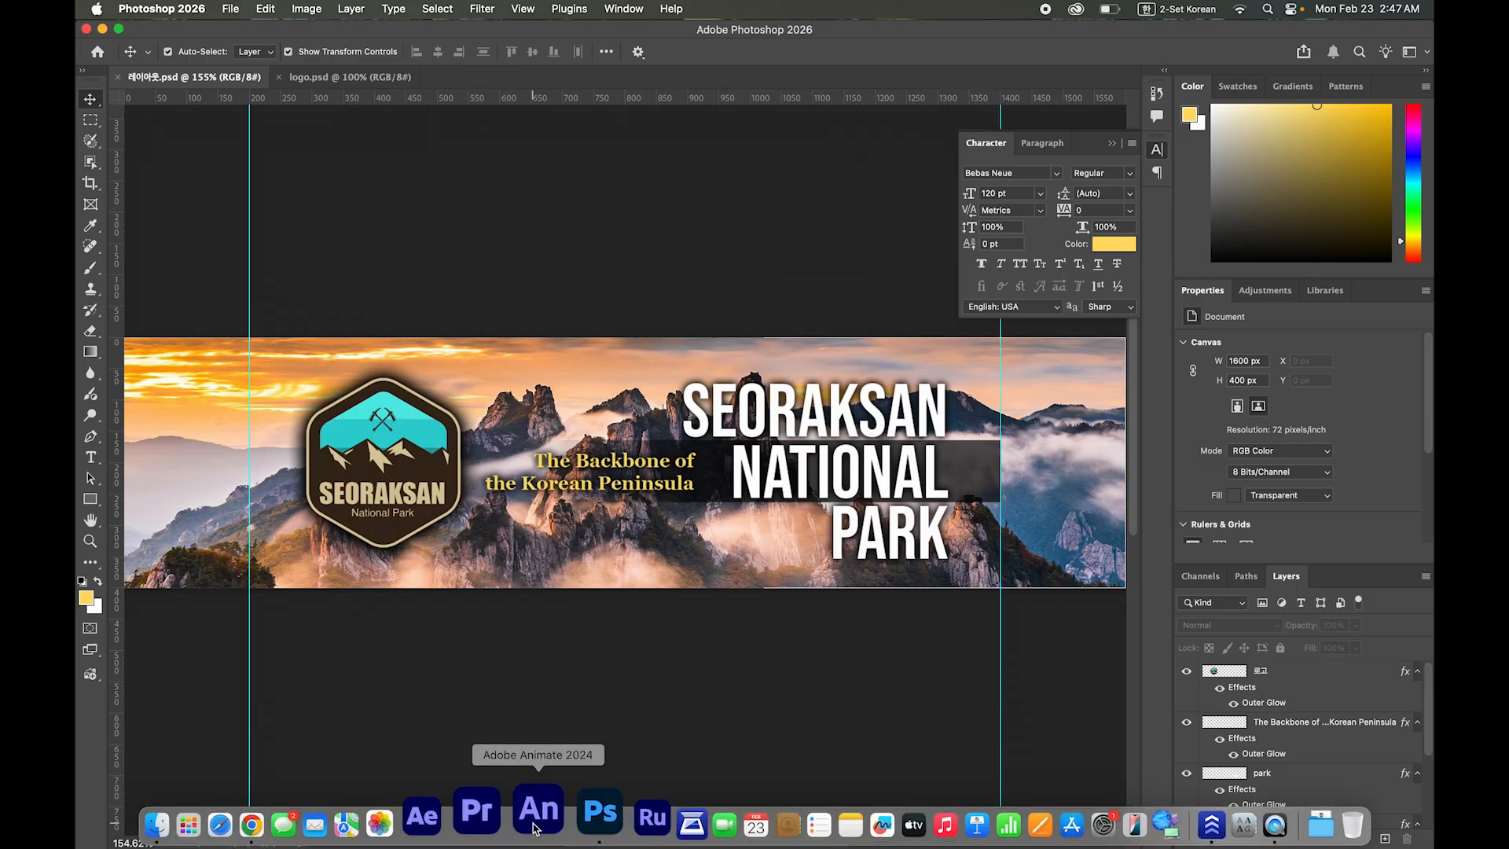
left_click(532, 825)
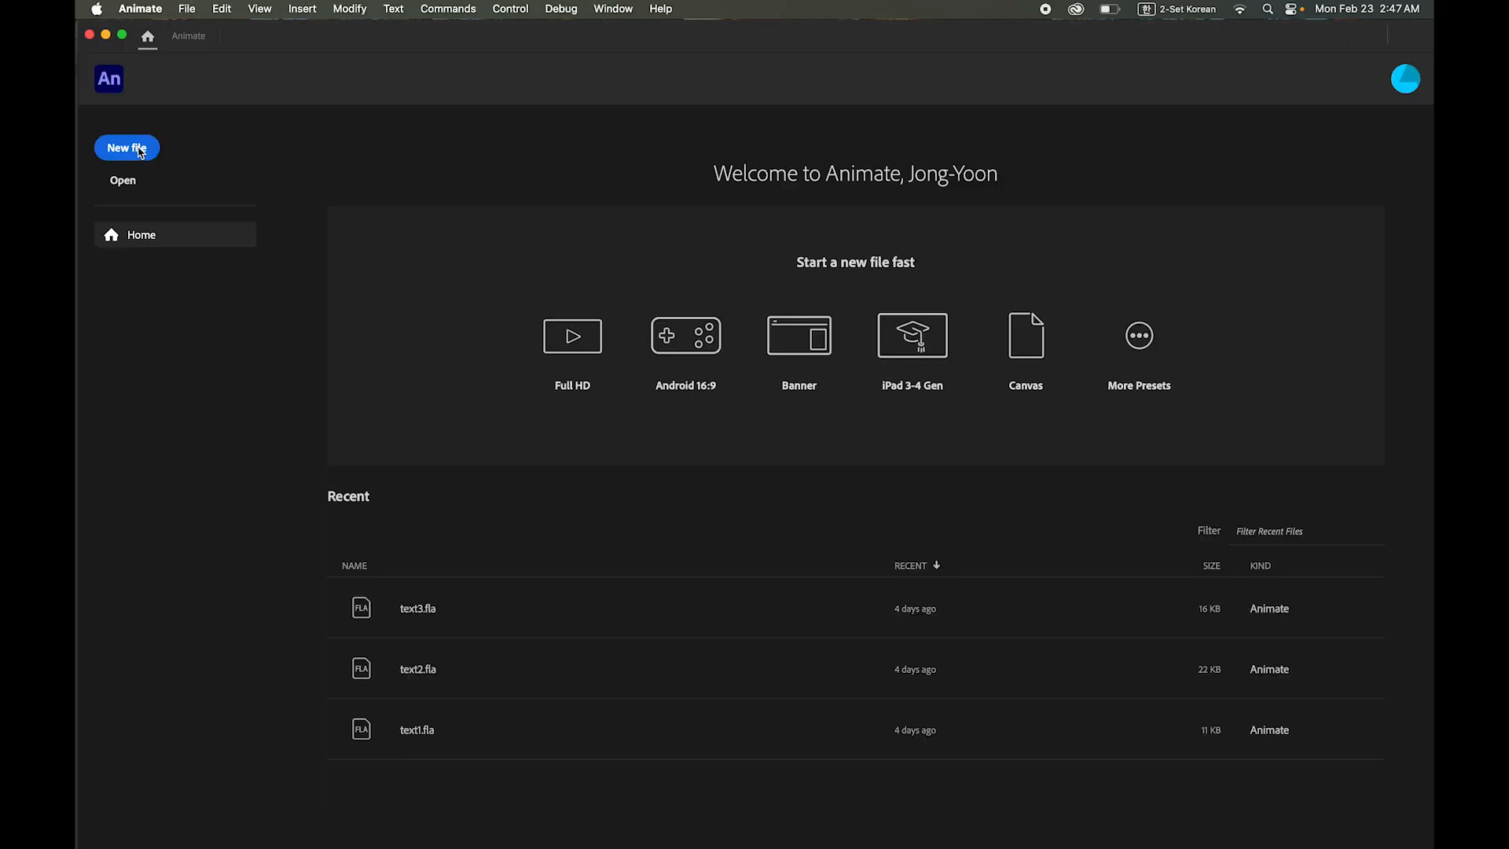
left_click(139, 152)
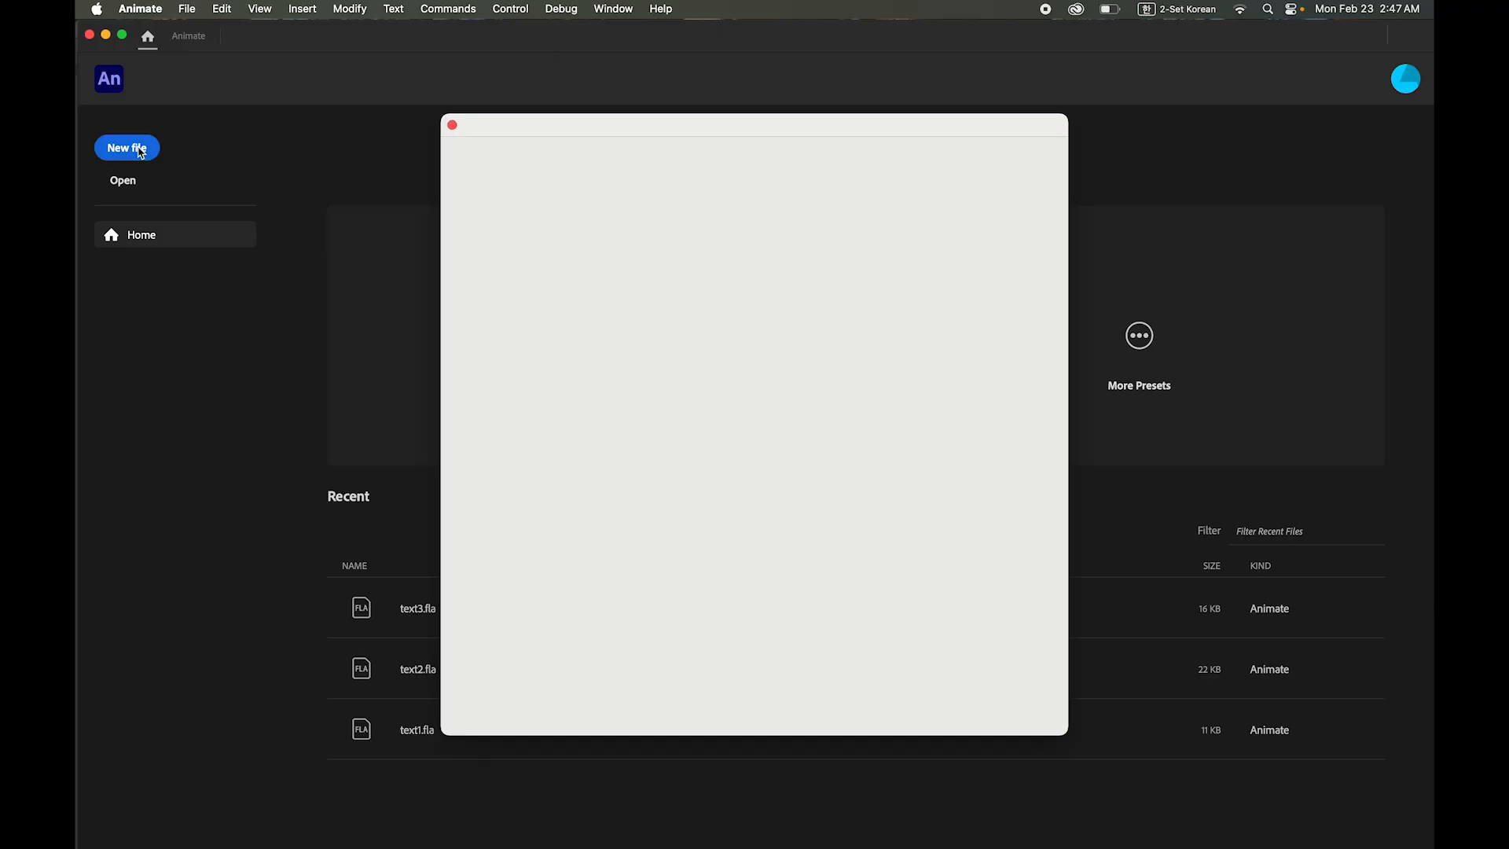
double_click(915, 314)
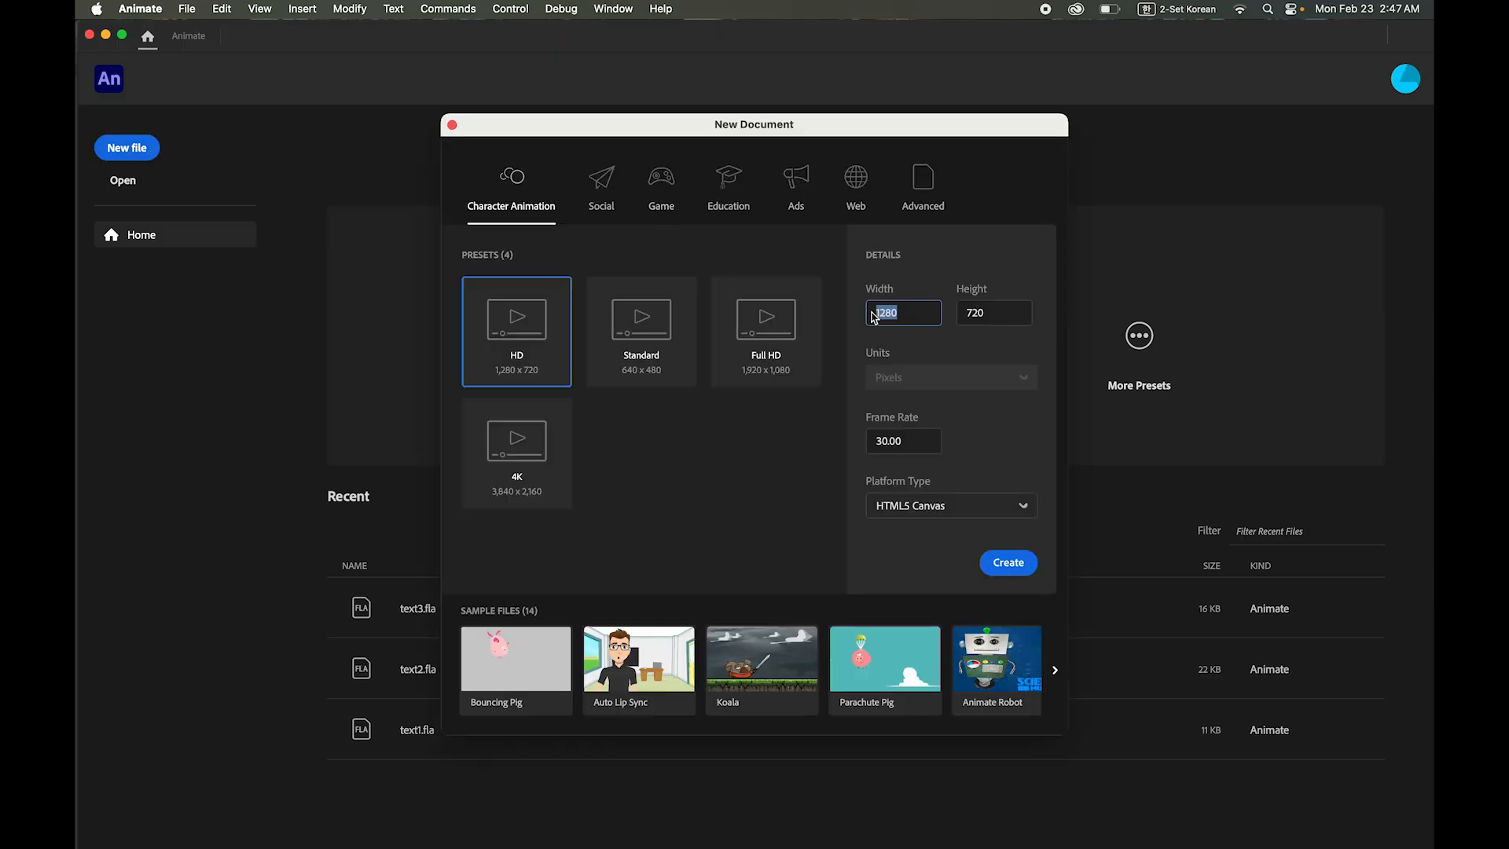
type("1200")
double_click(981, 314)
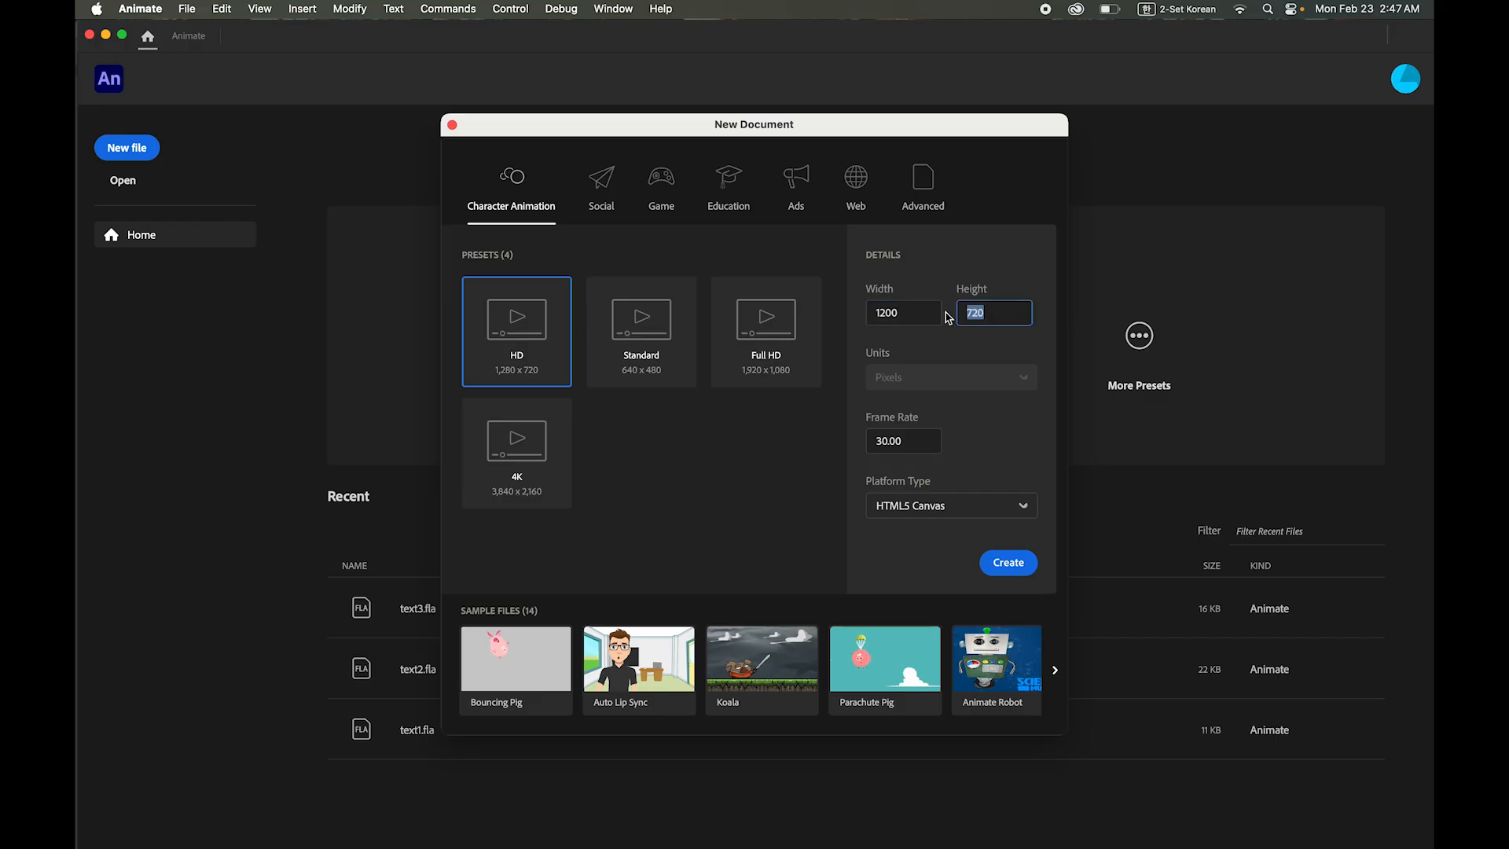
type("400")
left_click_drag(916, 440, 878, 441)
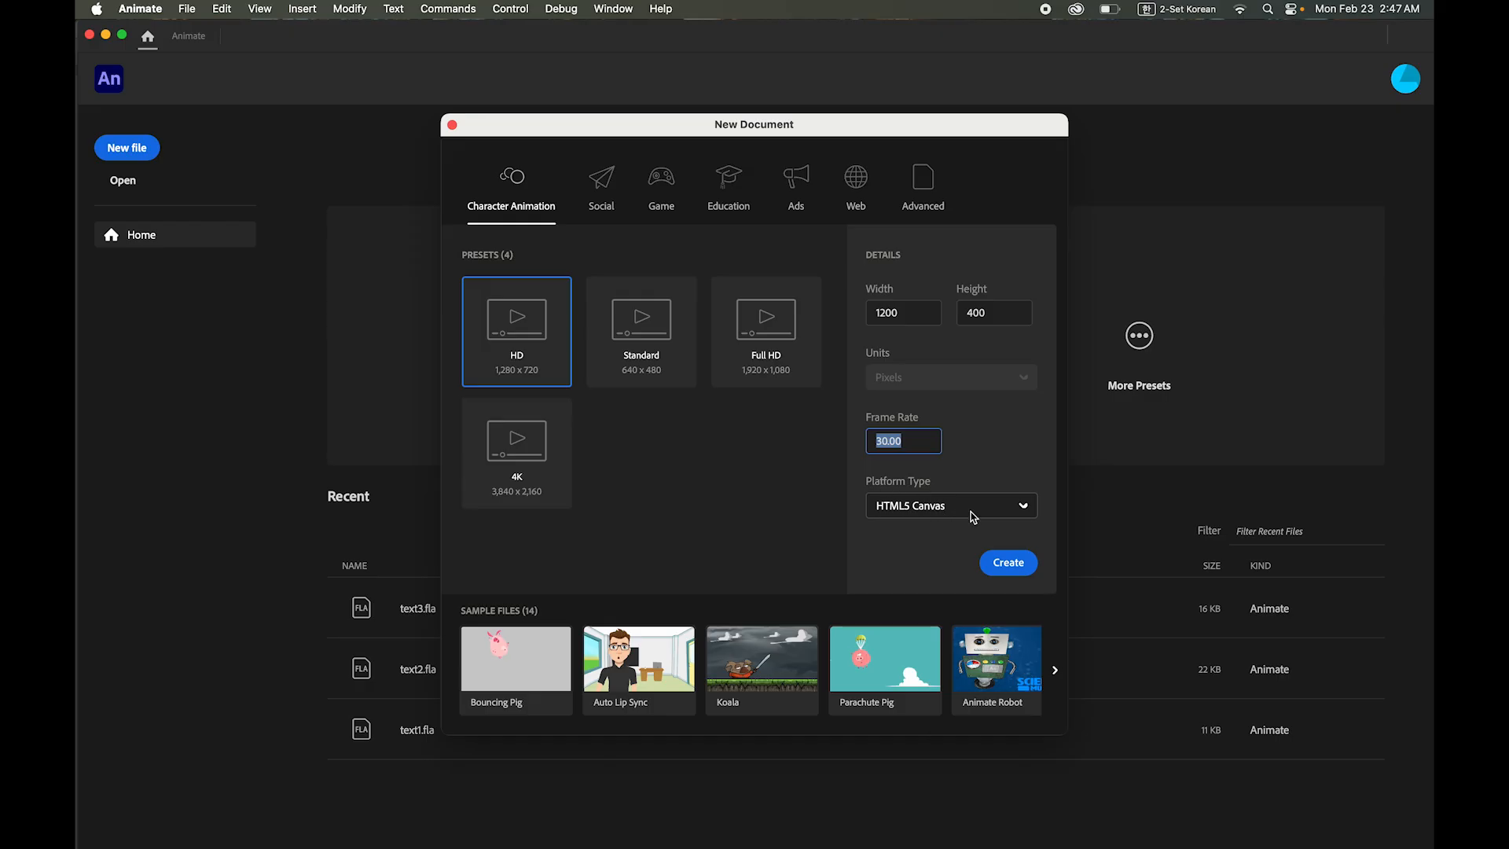
left_click(1010, 563)
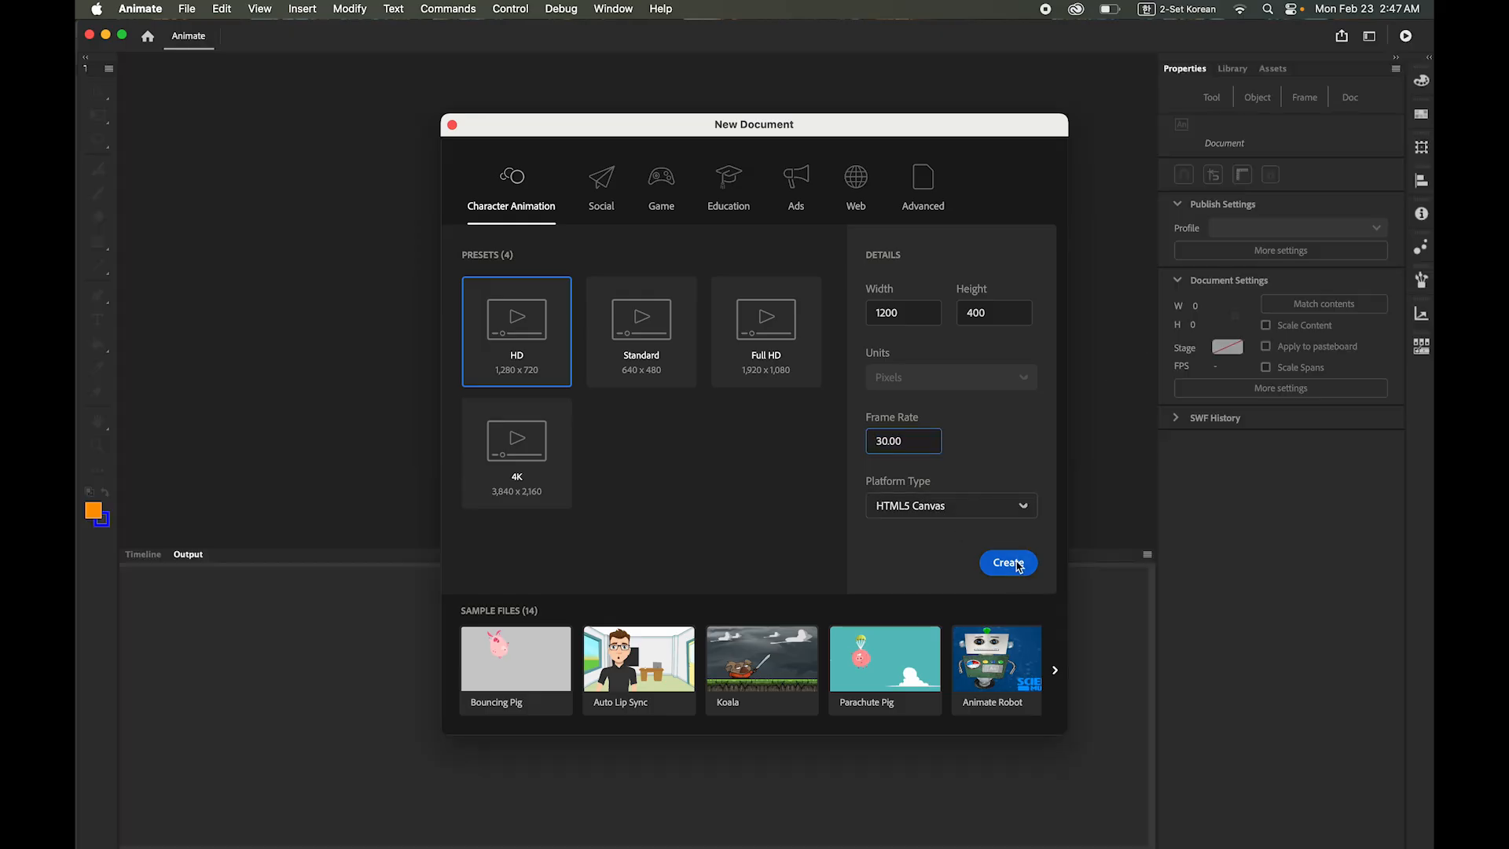
left_click(144, 554)
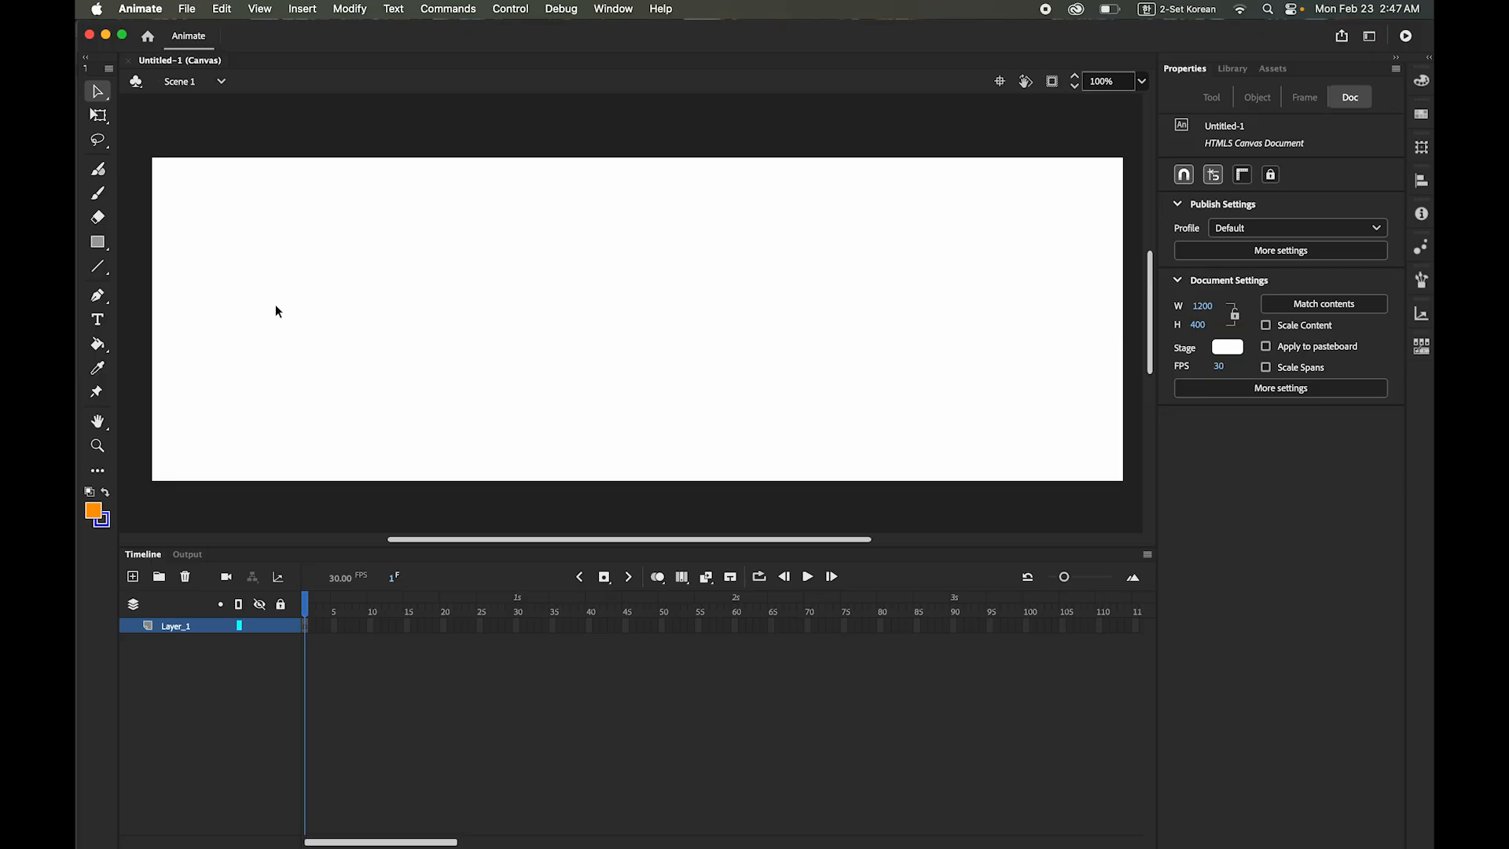
- Open 레이아웃.psd for import to the stage
left_click(186, 8)
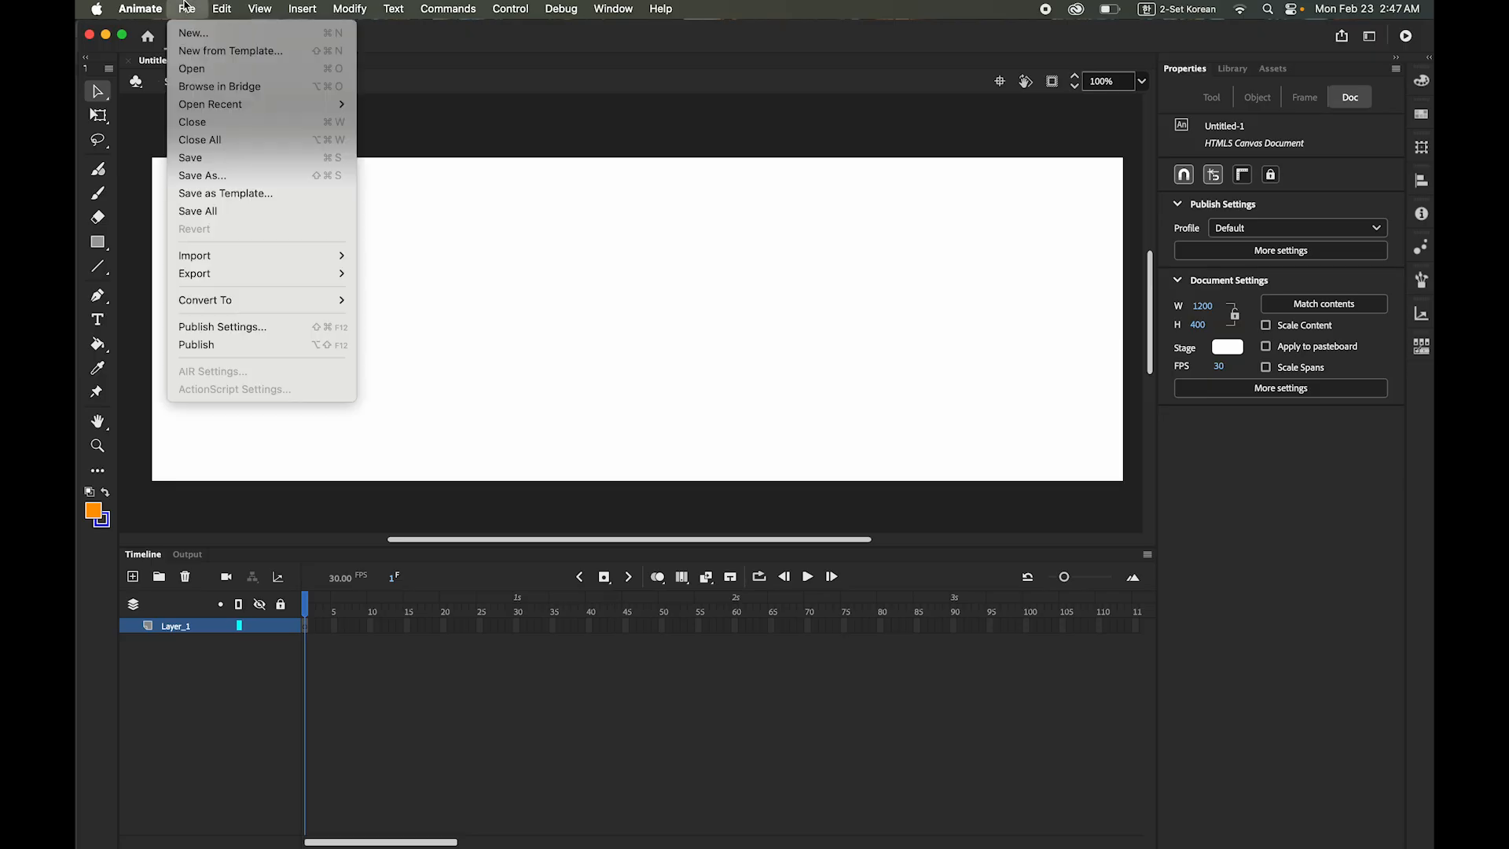
mouse_move(264, 258)
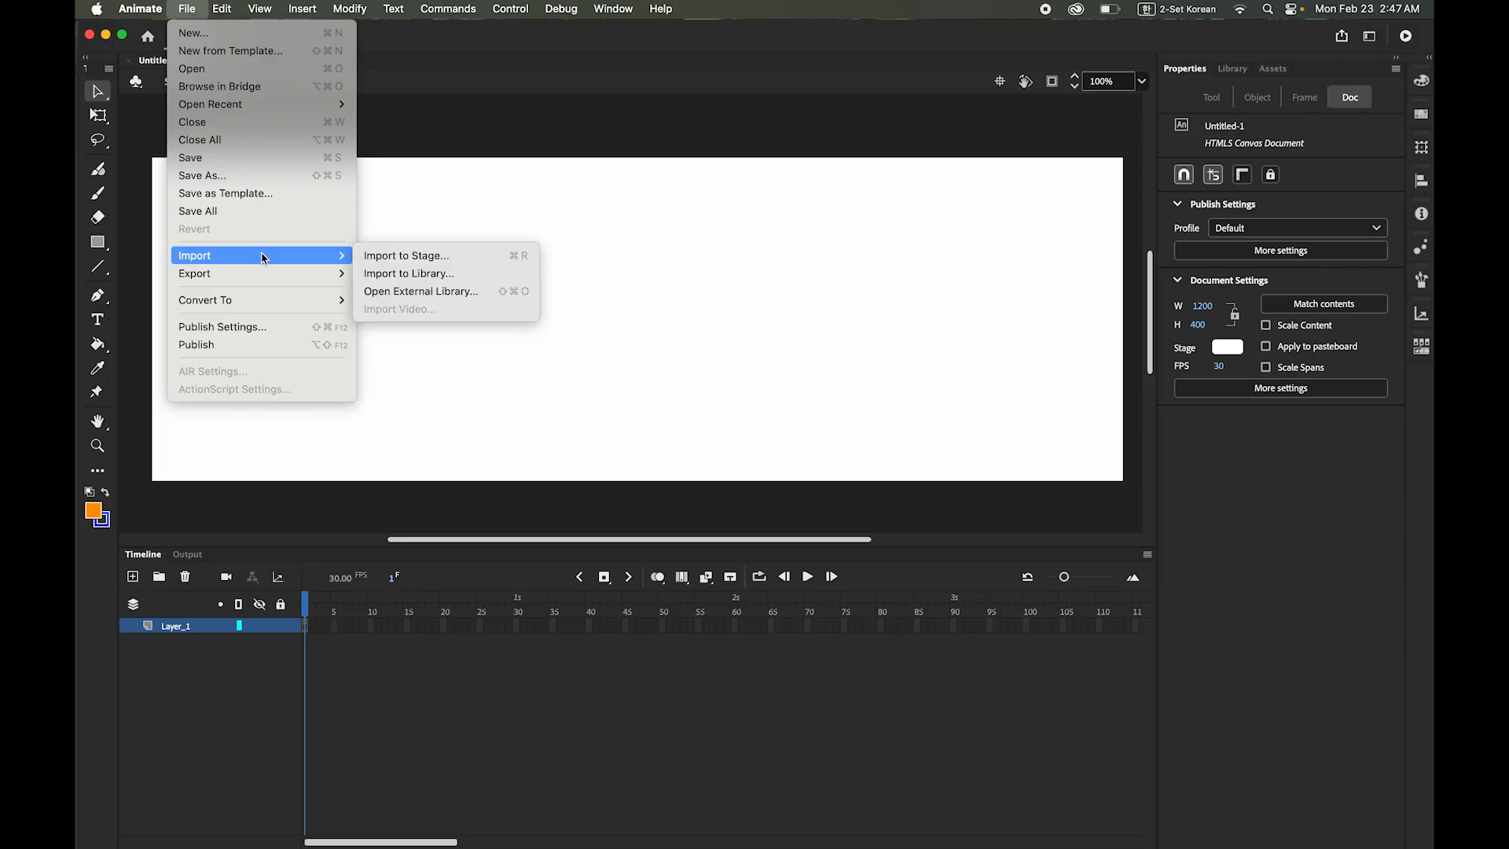
left_click(437, 259)
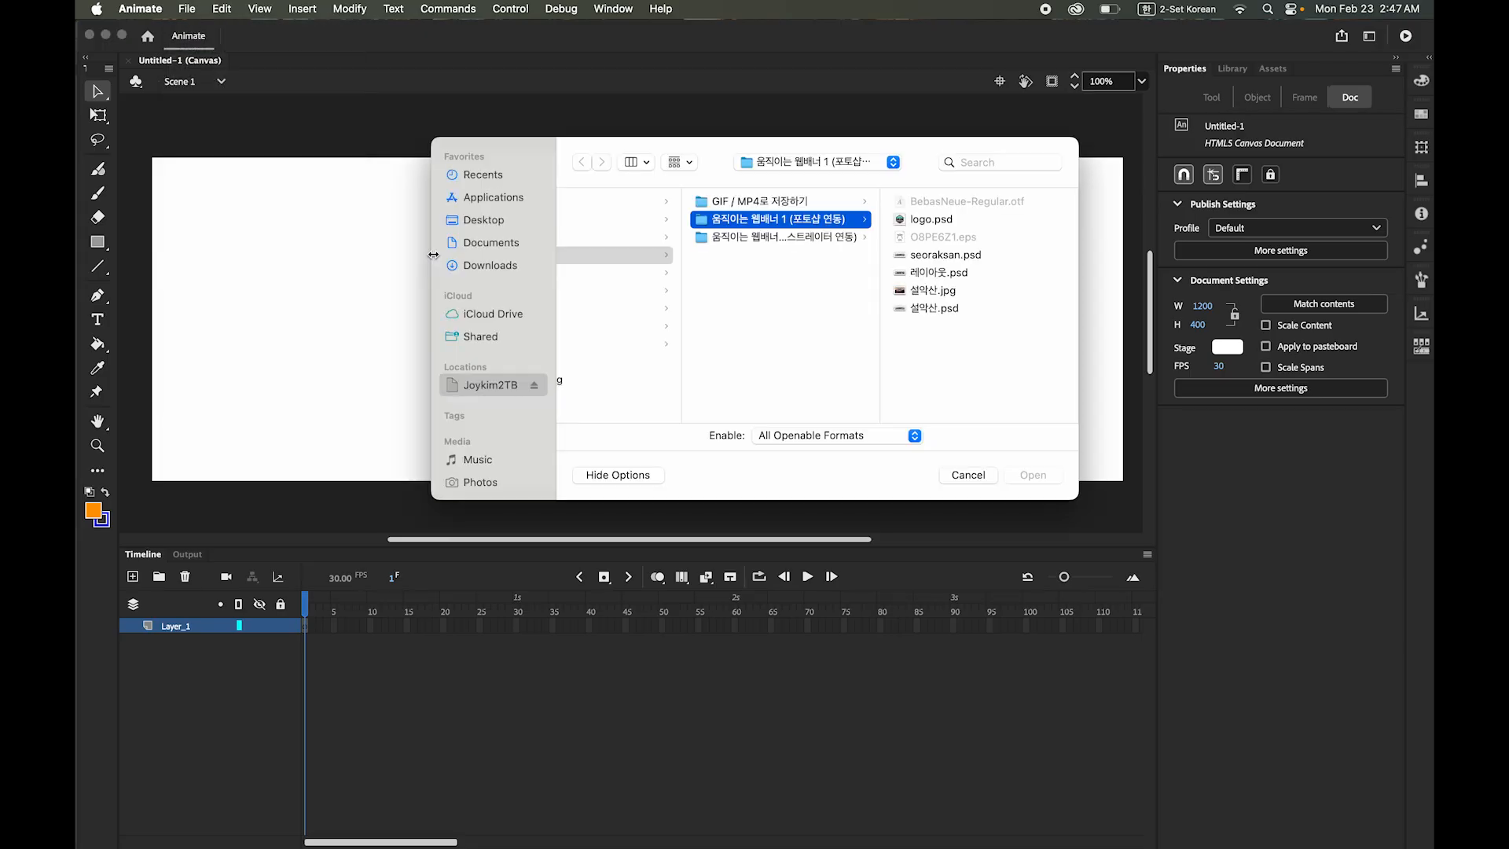
left_click(953, 275)
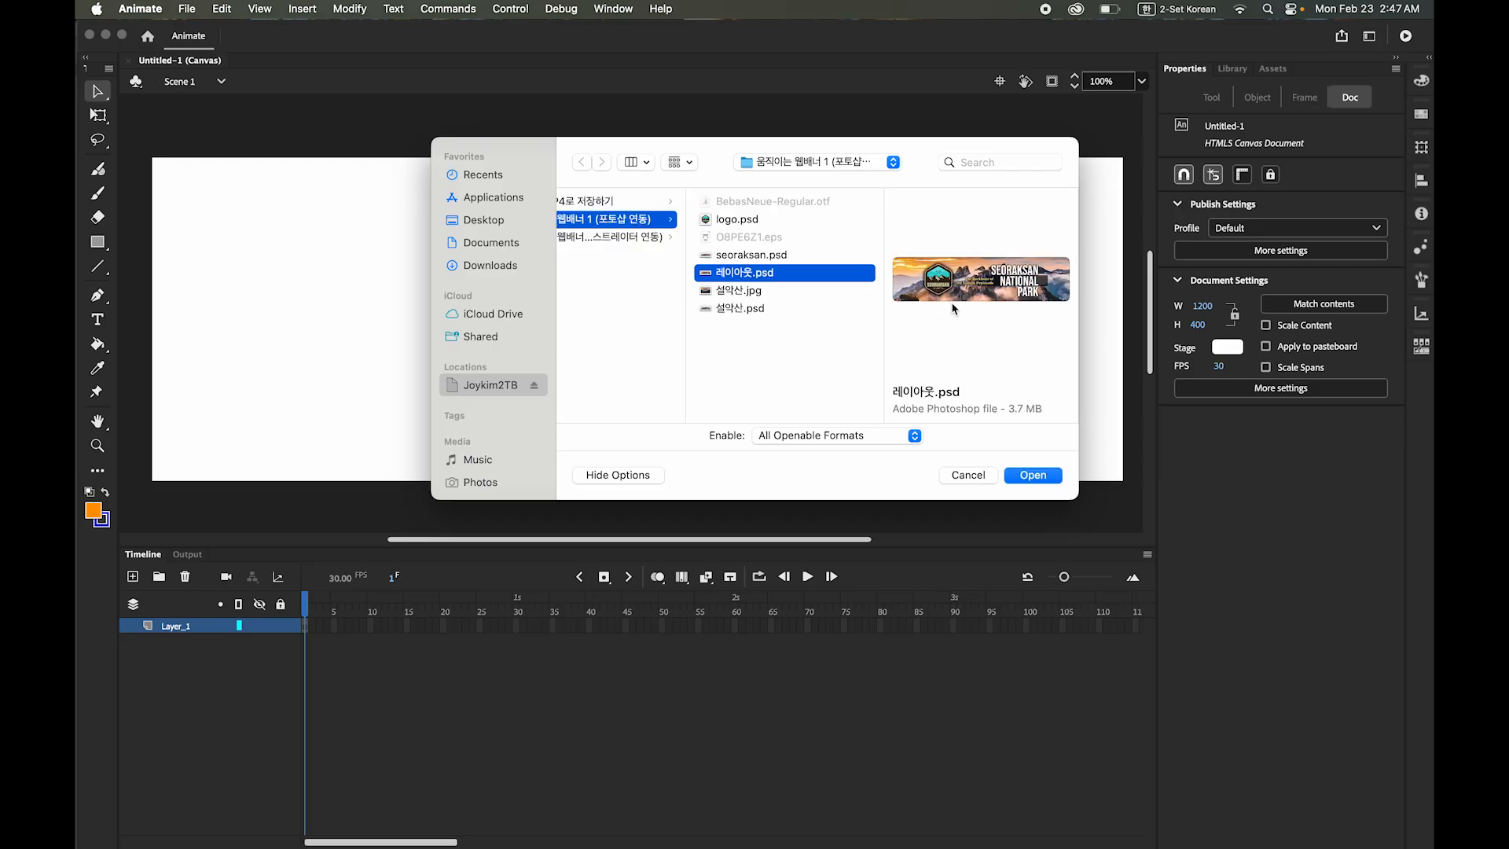
left_click(1032, 475)
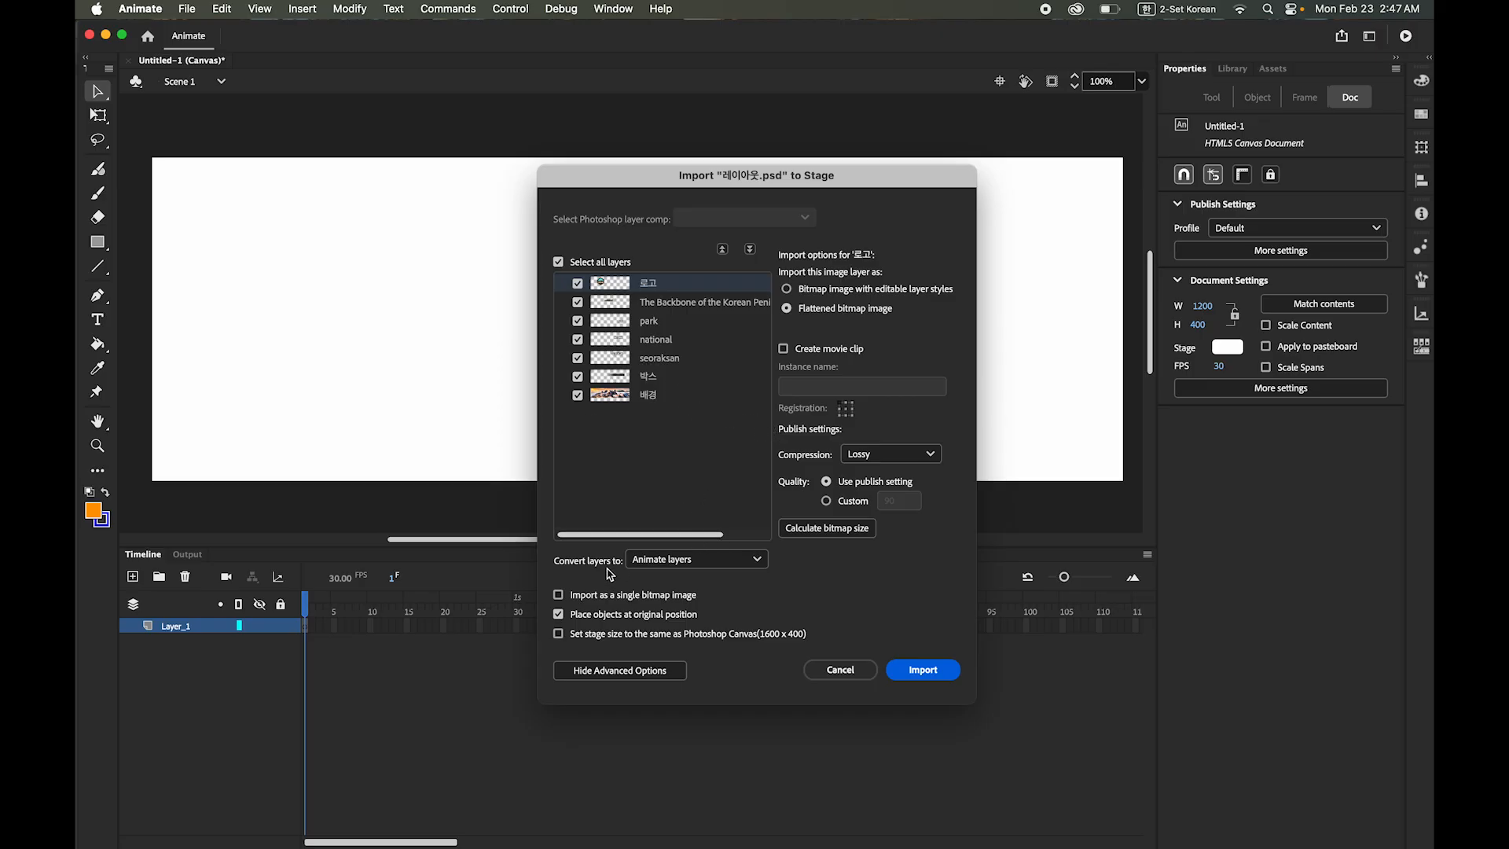
- Import all the Photoshop layers, converting them to Animate layers and setting Lossless compression for the 로고 layer
left_click(713, 567)
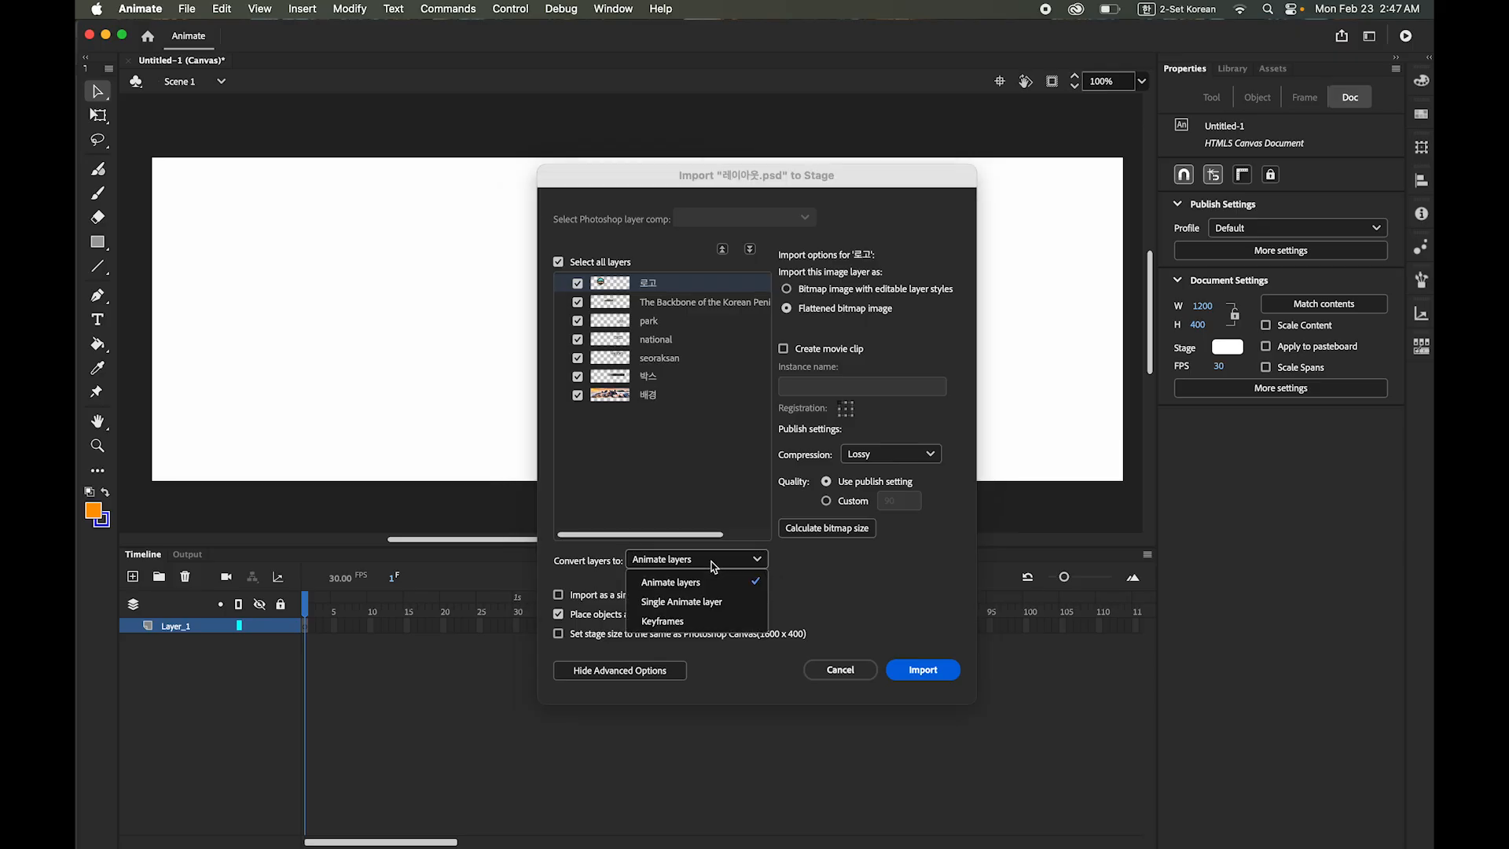
left_click(711, 583)
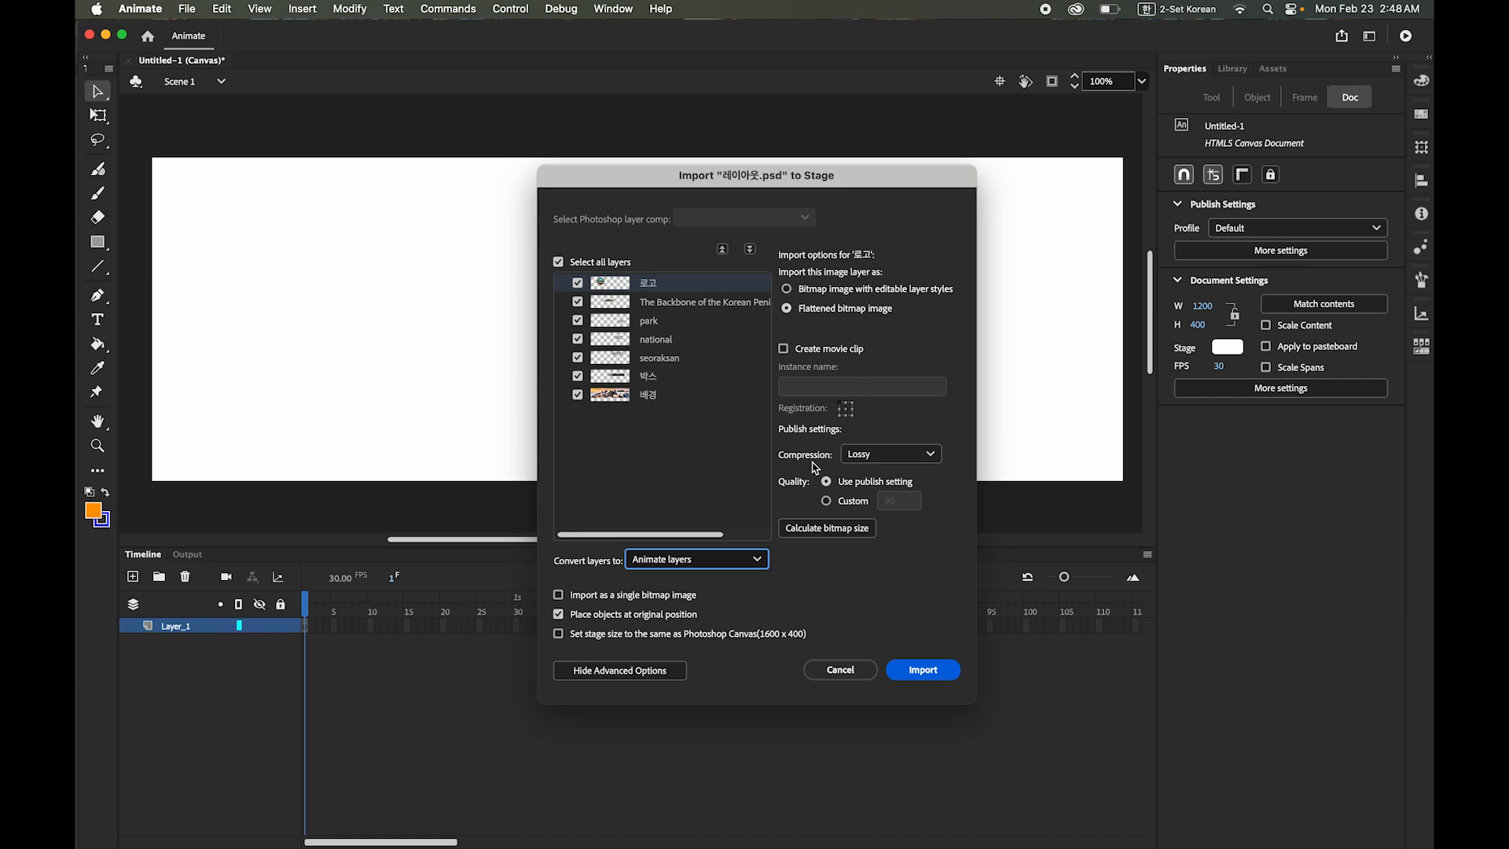
left_click(931, 456)
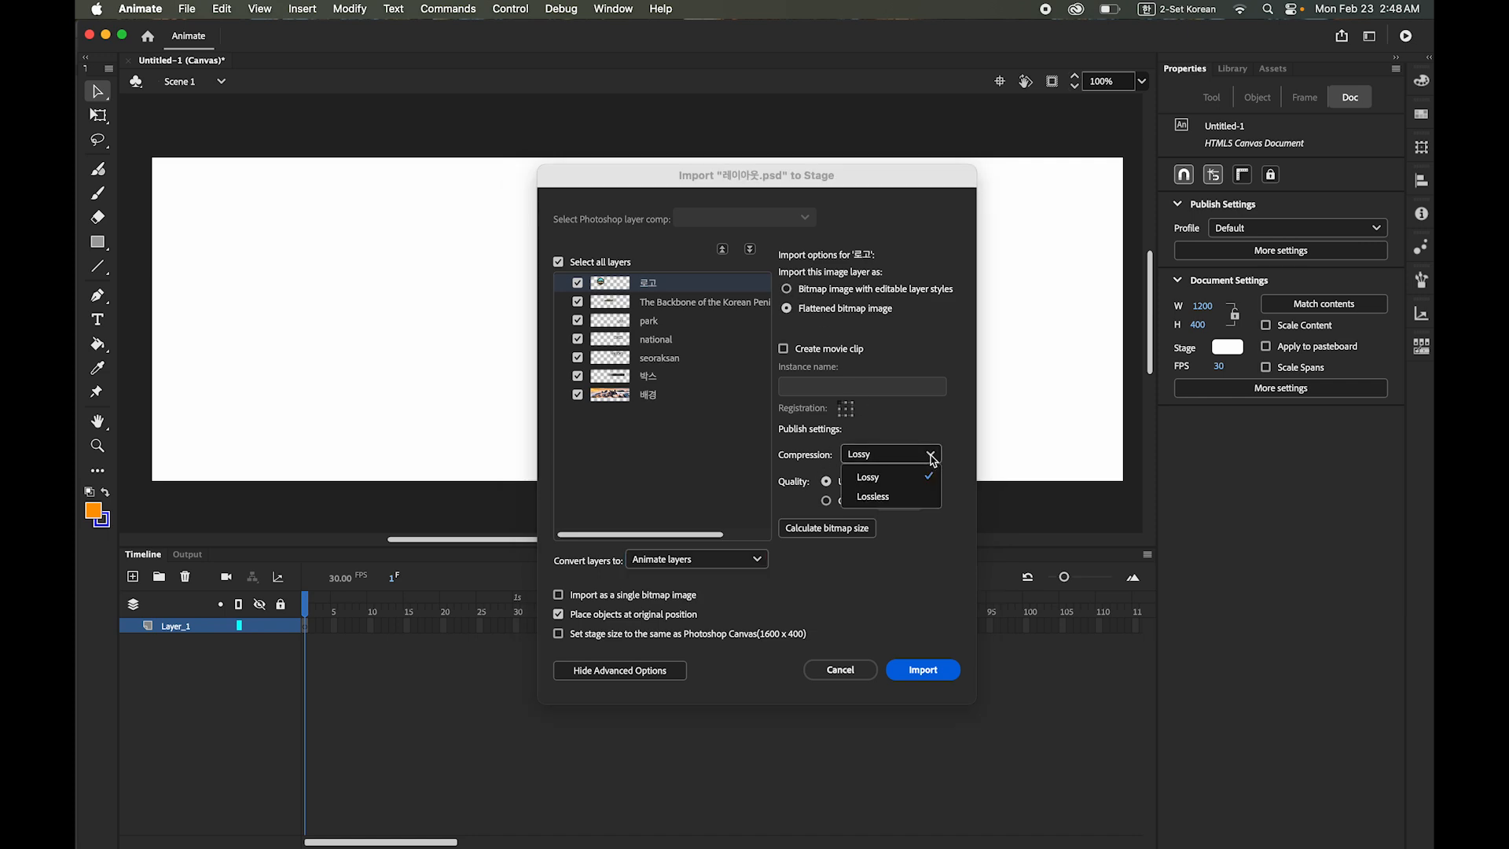
left_click(896, 497)
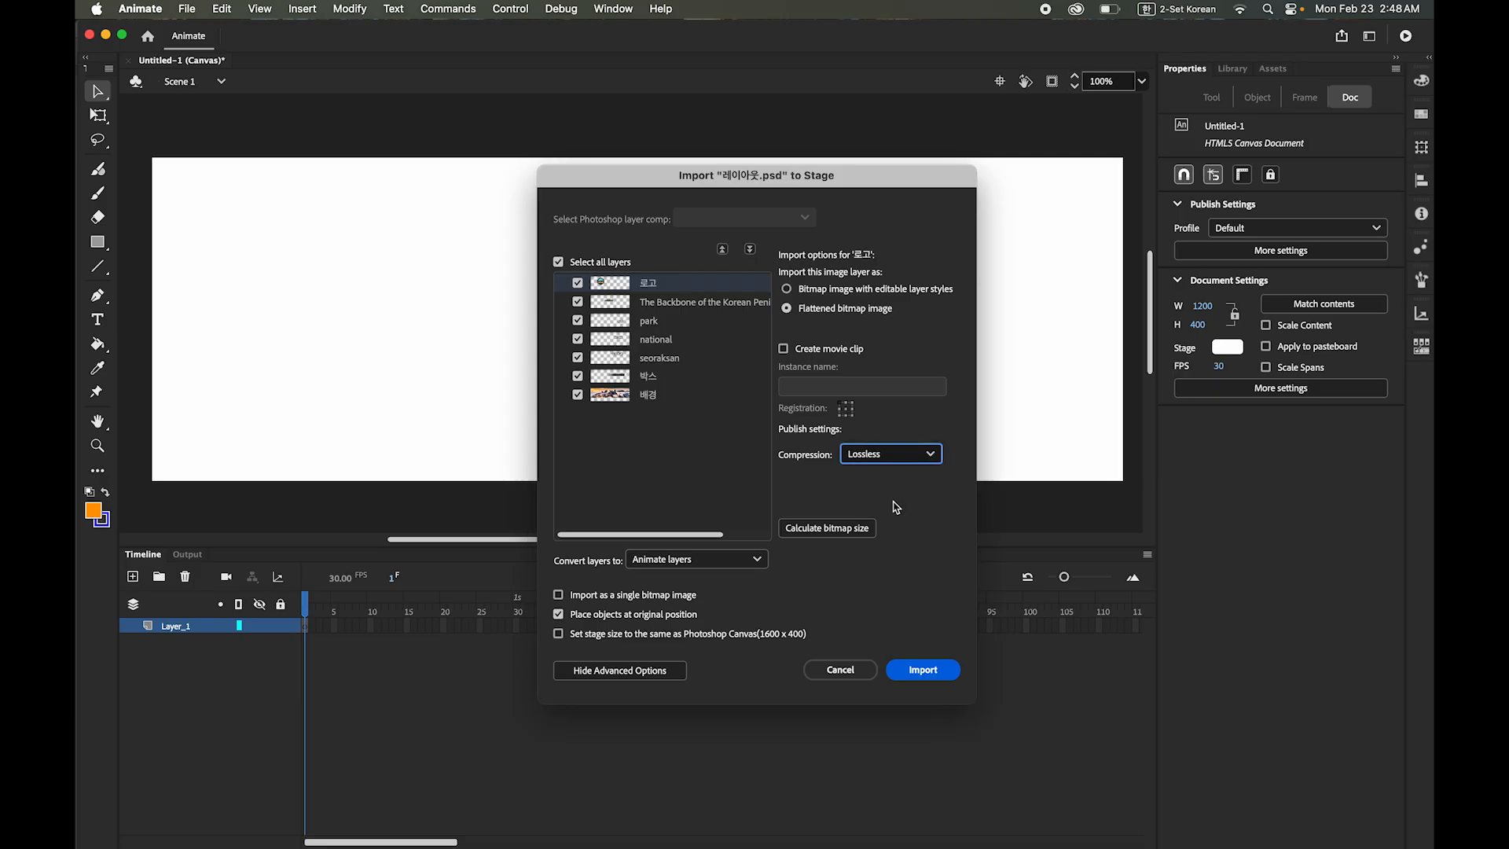
left_click(948, 674)
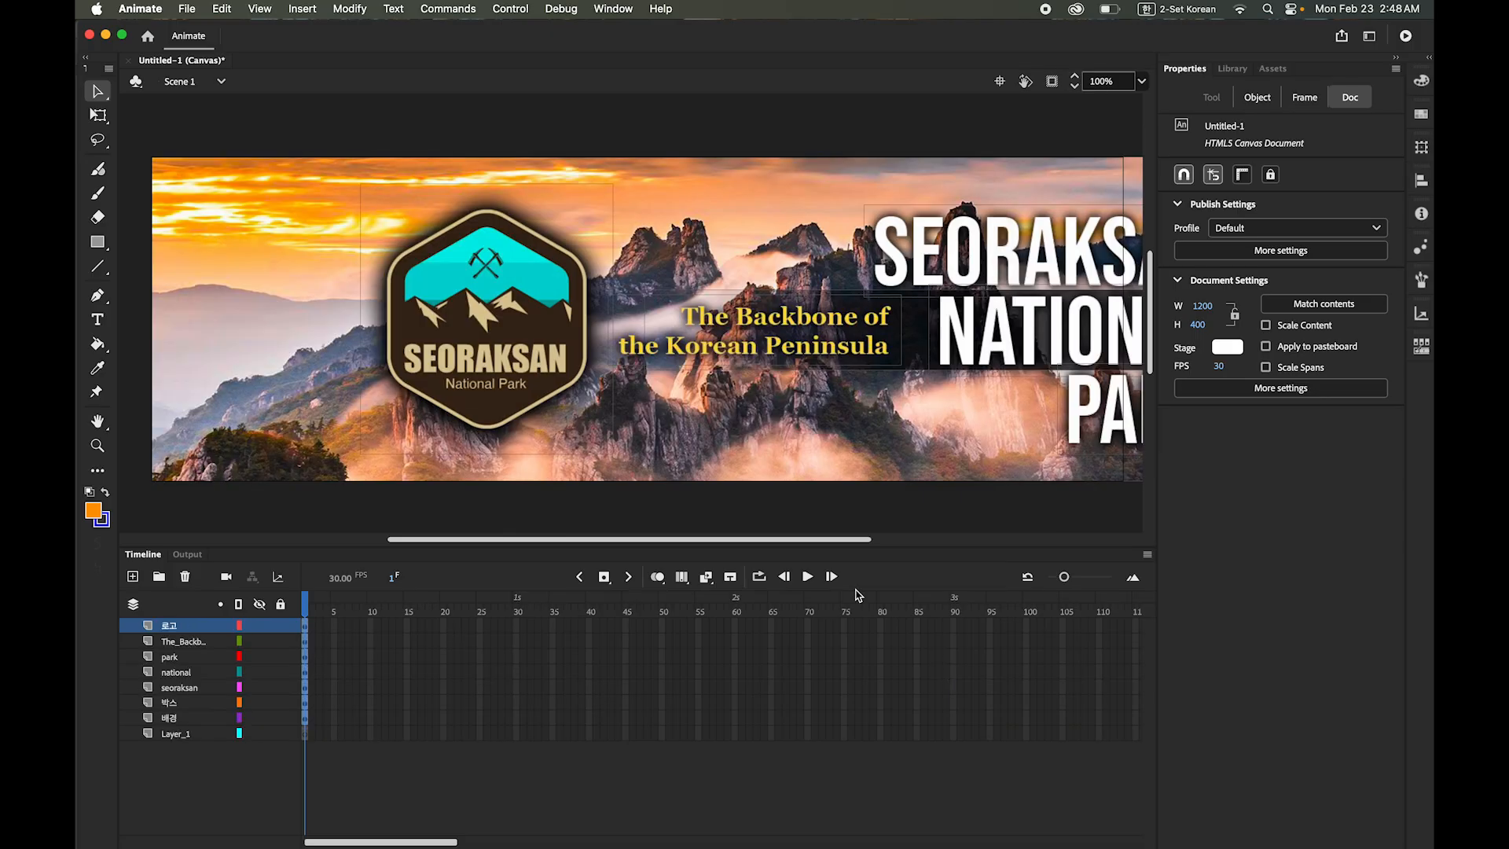
- Delete the empty Layer_1 and hide the 배경 layer
left_click(173, 741)
left_click(185, 576)
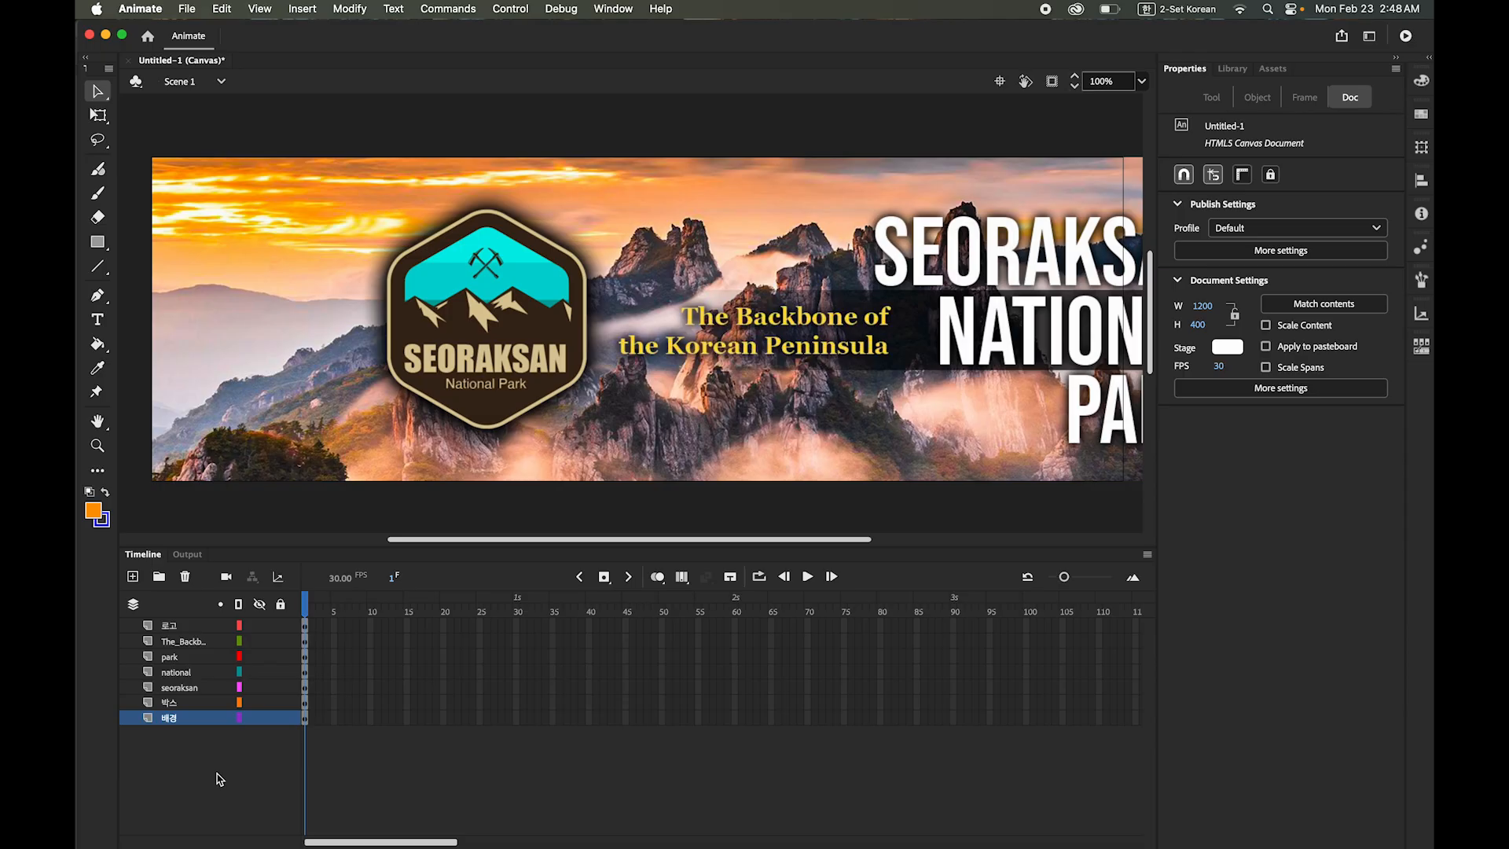
left_click(168, 704)
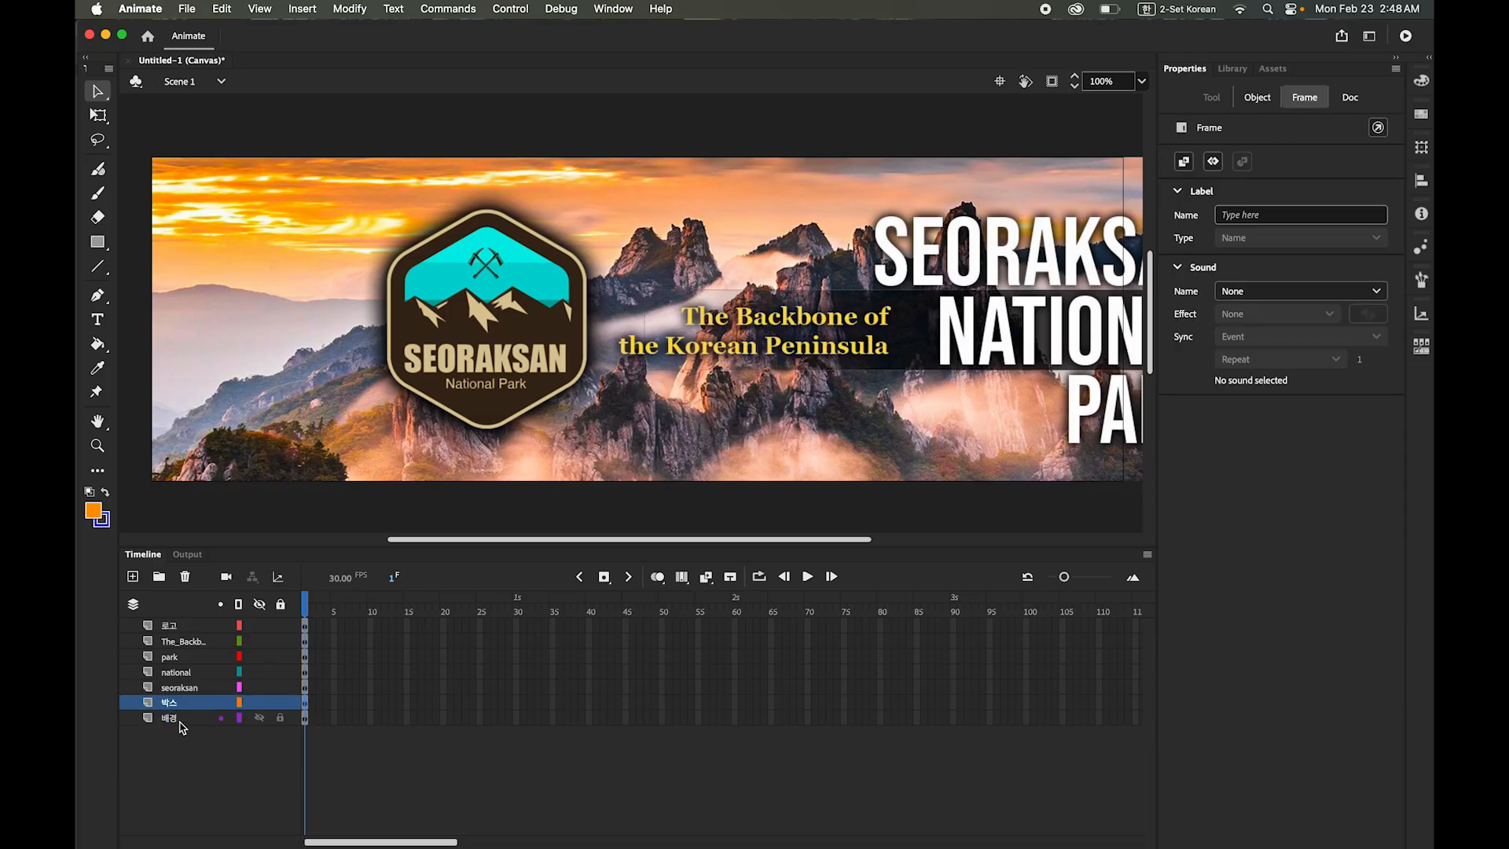
left_click(179, 720)
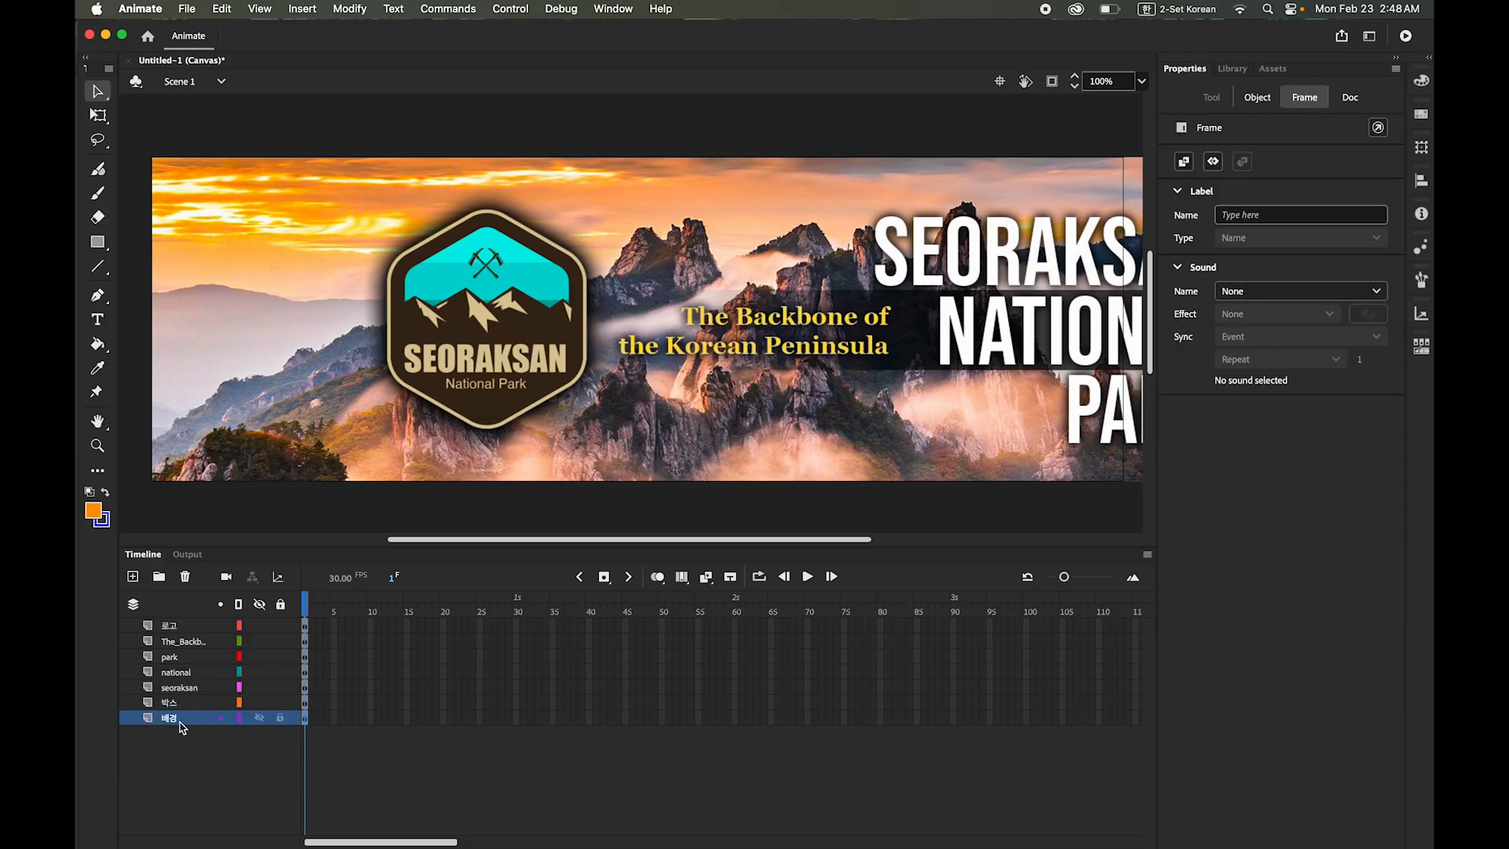
left_click(260, 717)
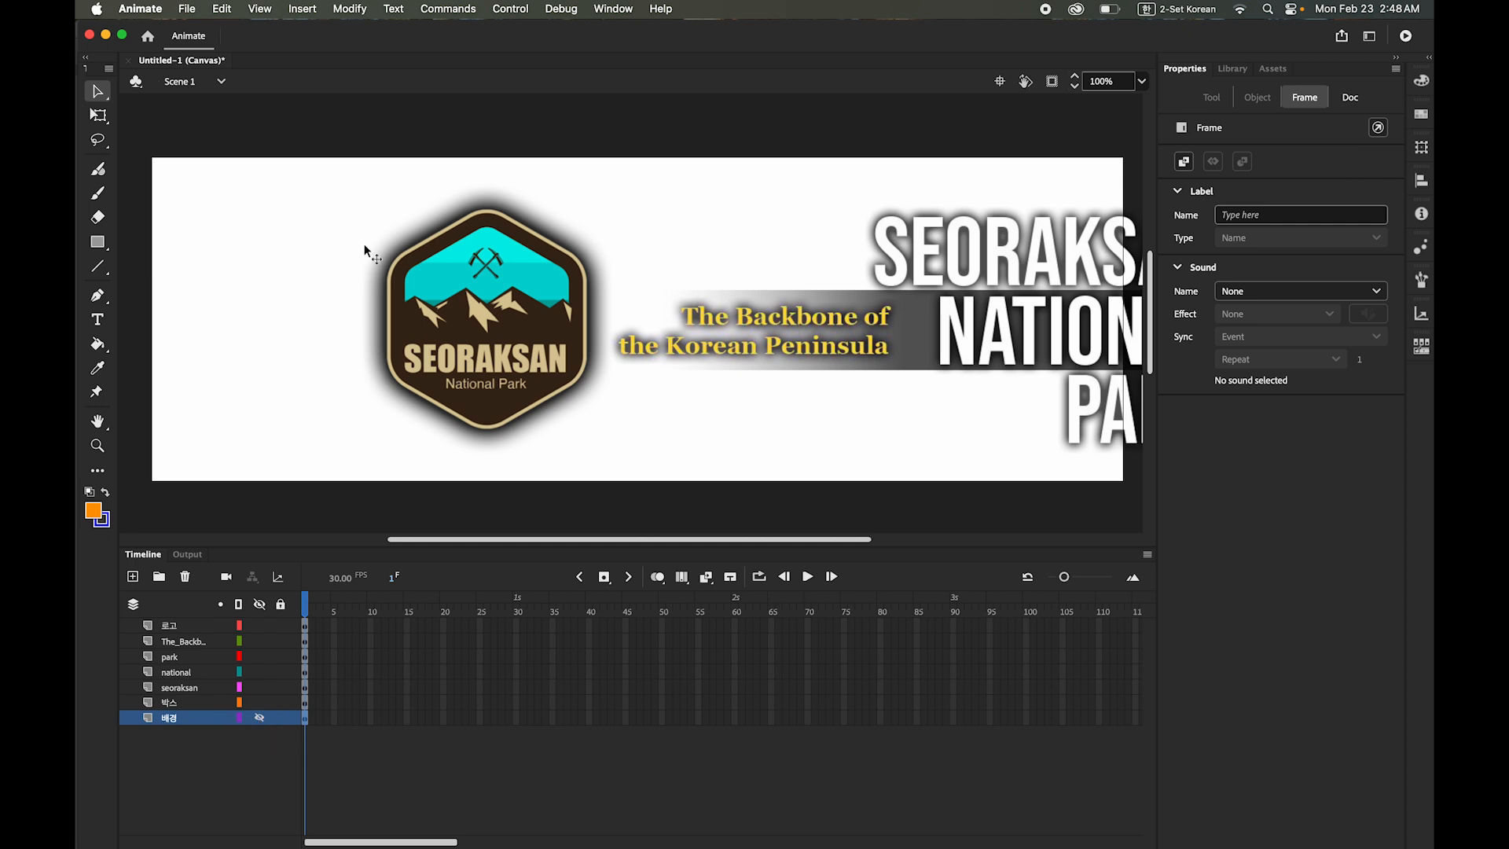
- Move the logo, all text and the box together to the left to X 57, keeping Y 33, and deselect them
left_click_drag(188, 123, 1142, 500)
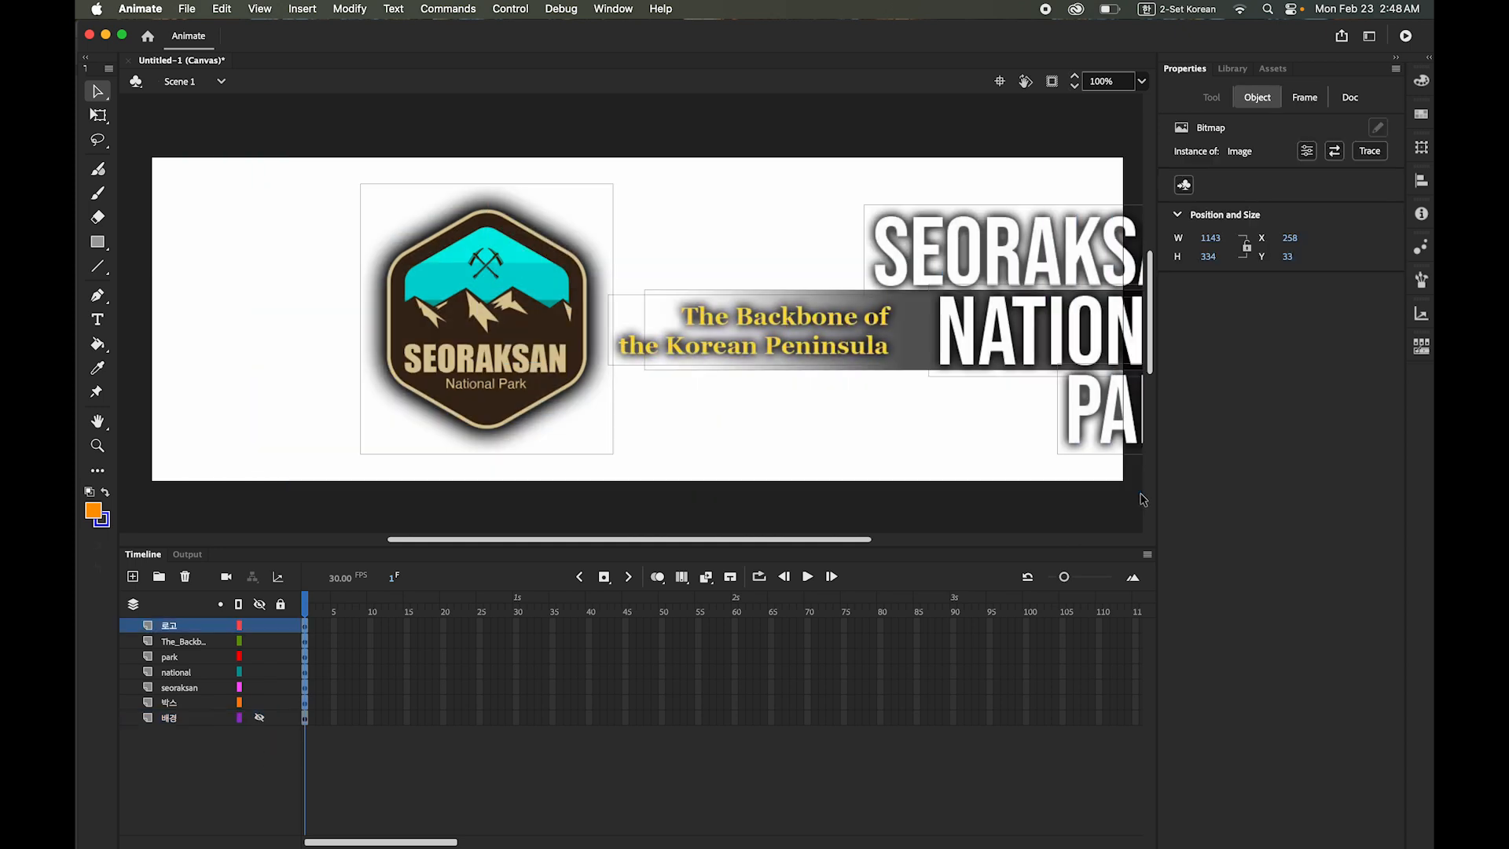
left_click_drag(548, 339, 391, 342)
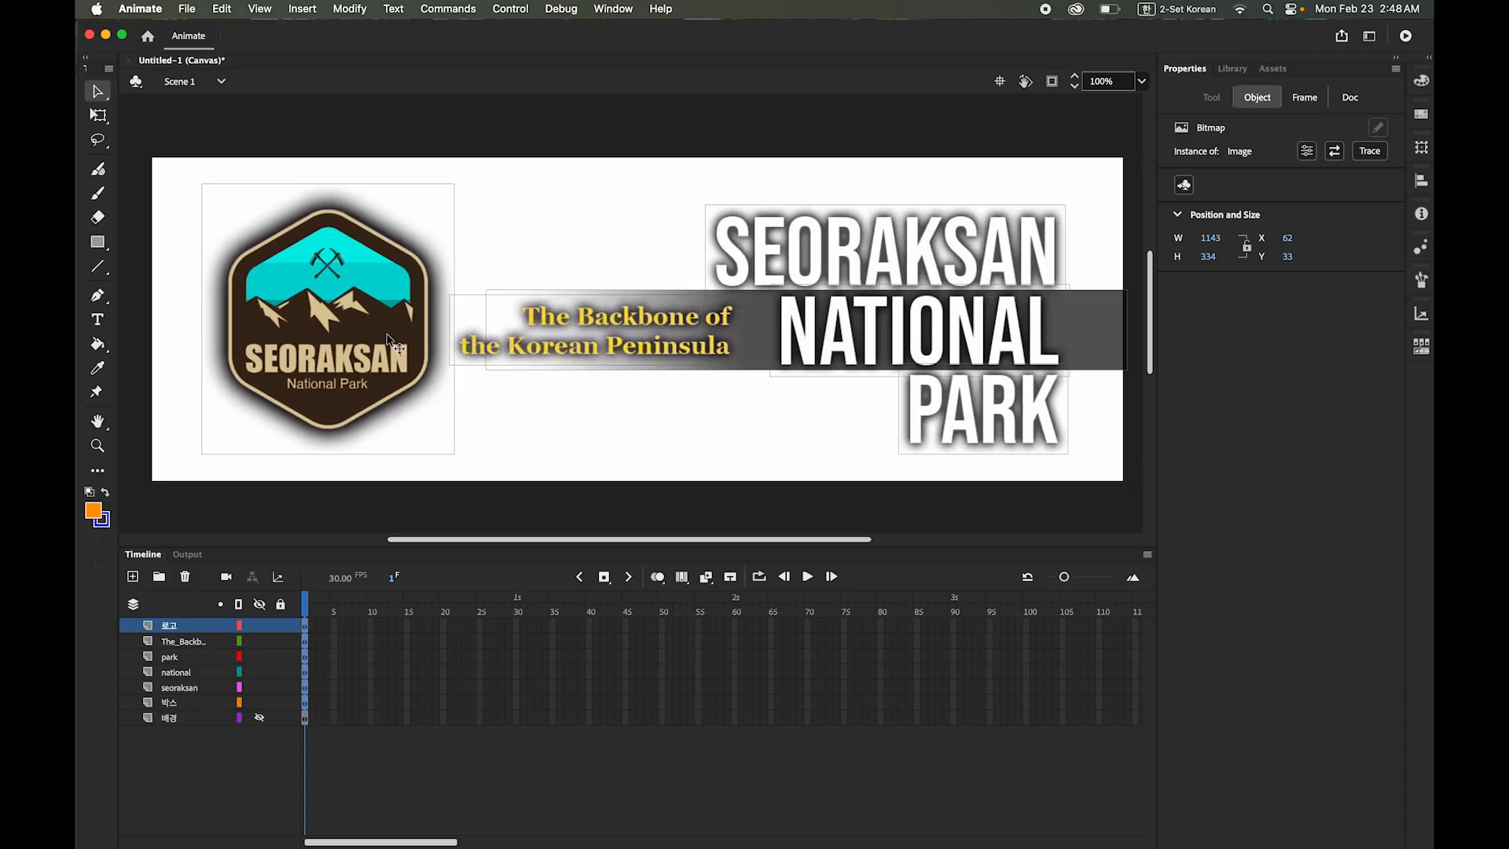
key("Left")
key("Left")
key("Left")
key("Left")
key("Left")
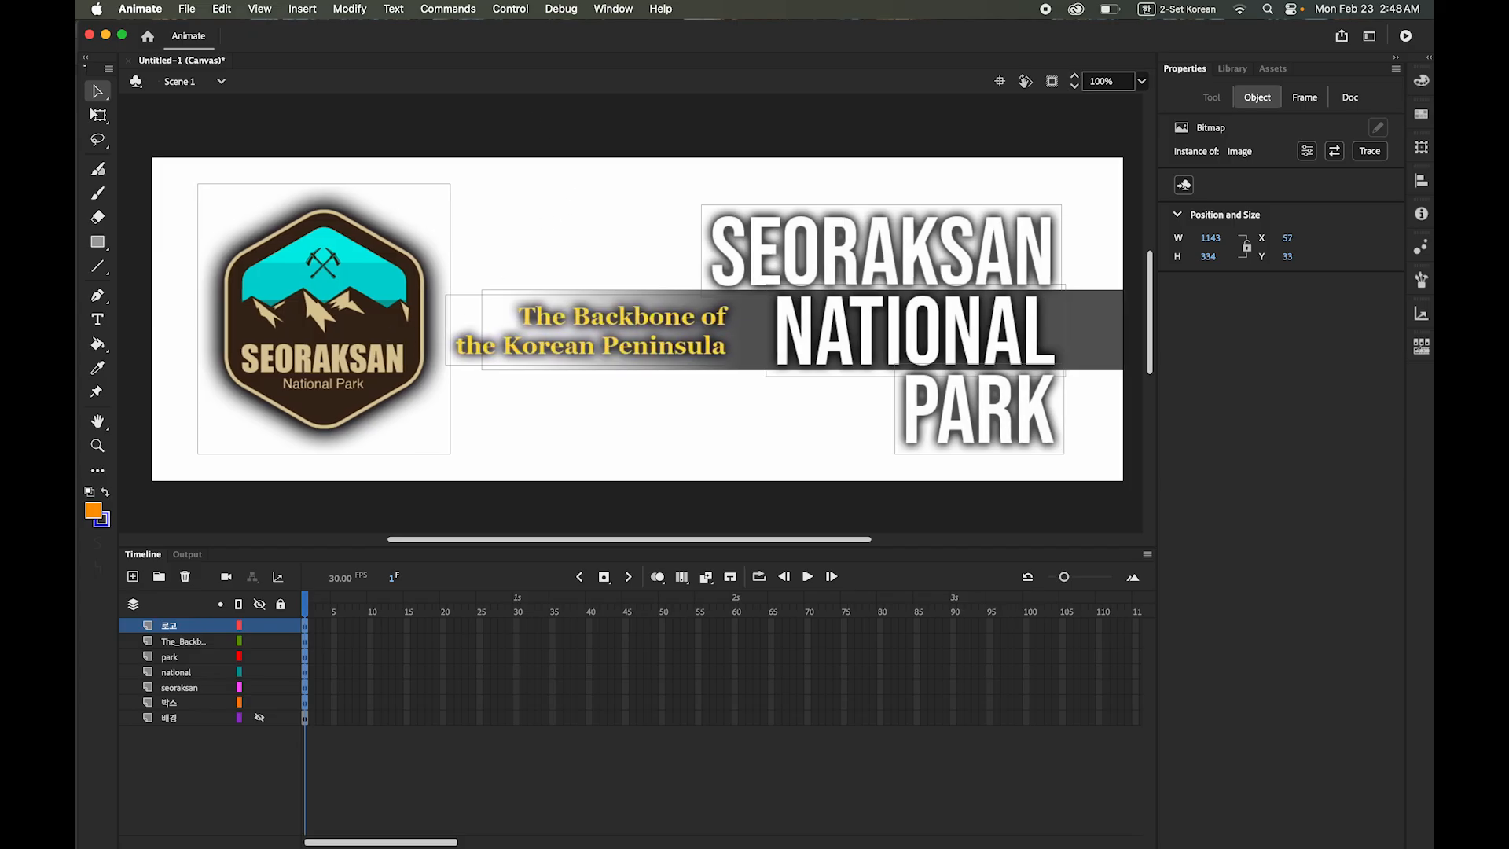
left_click(530, 124)
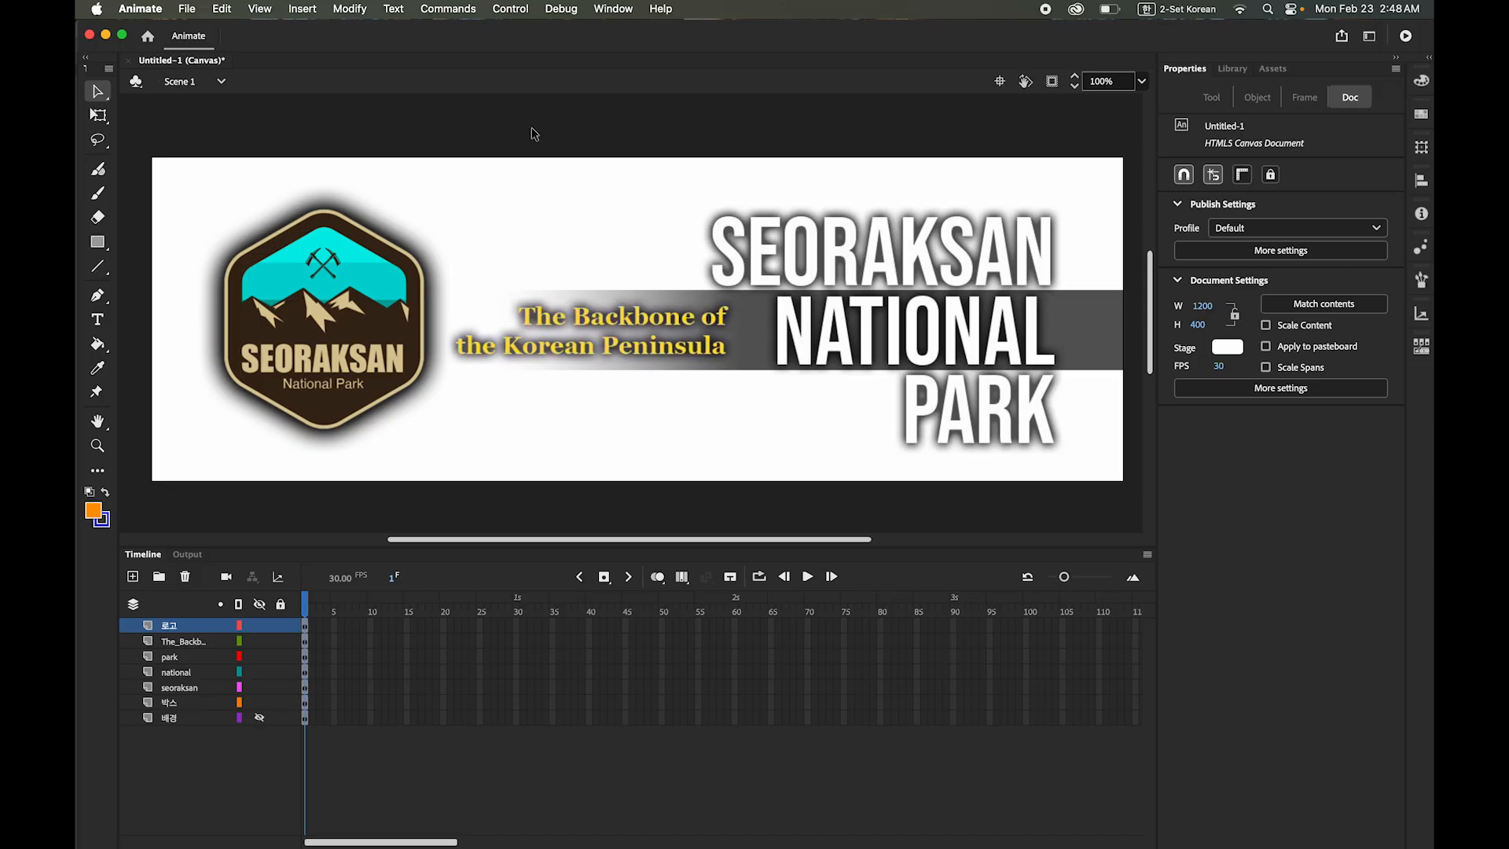
- Select frame 15 on all layers from 박스 up to 로고
left_click(407, 703)
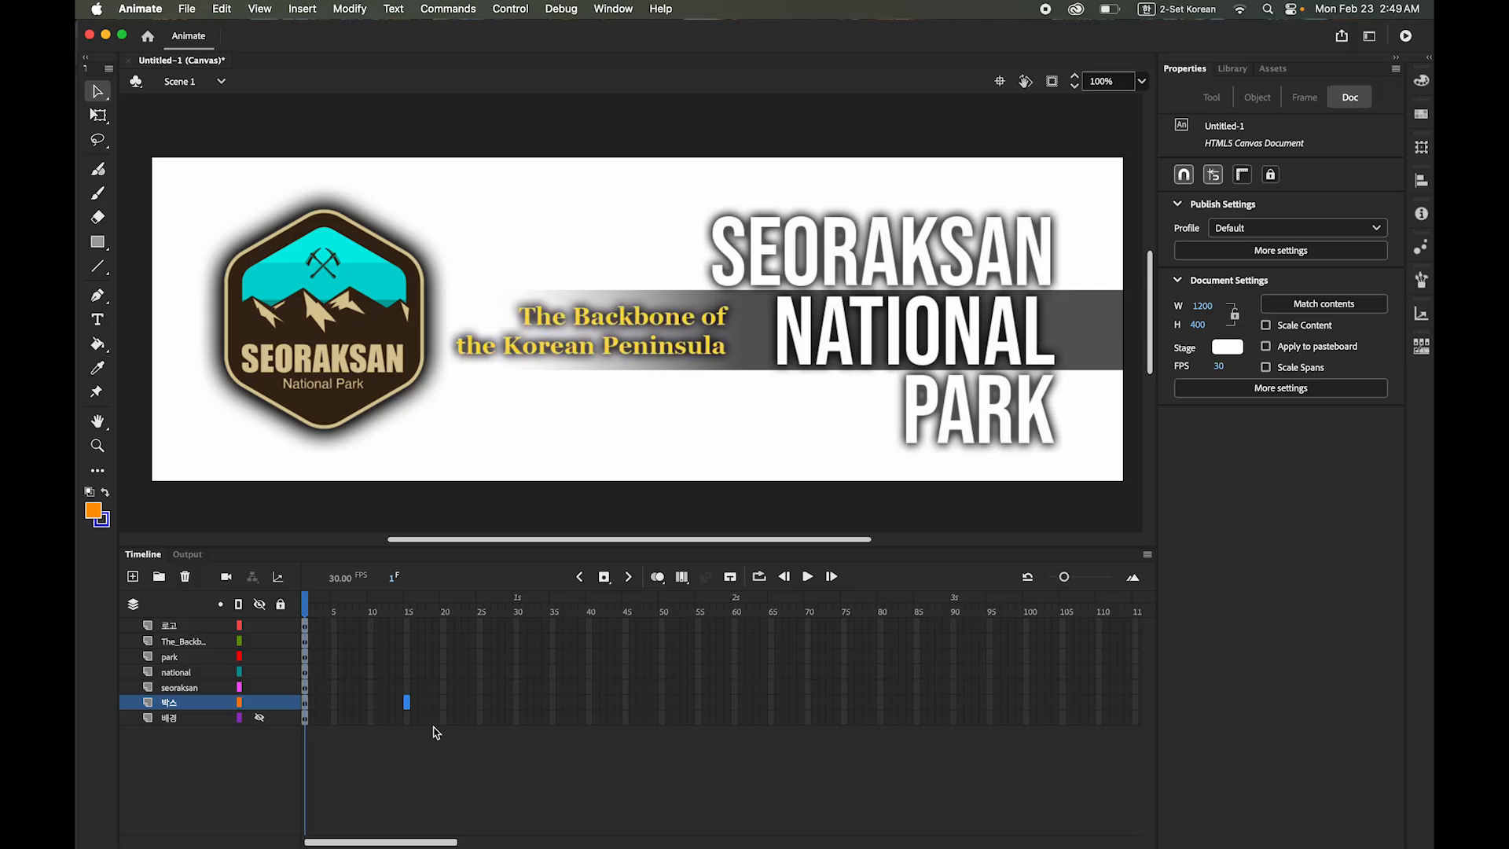
left_click(174, 706)
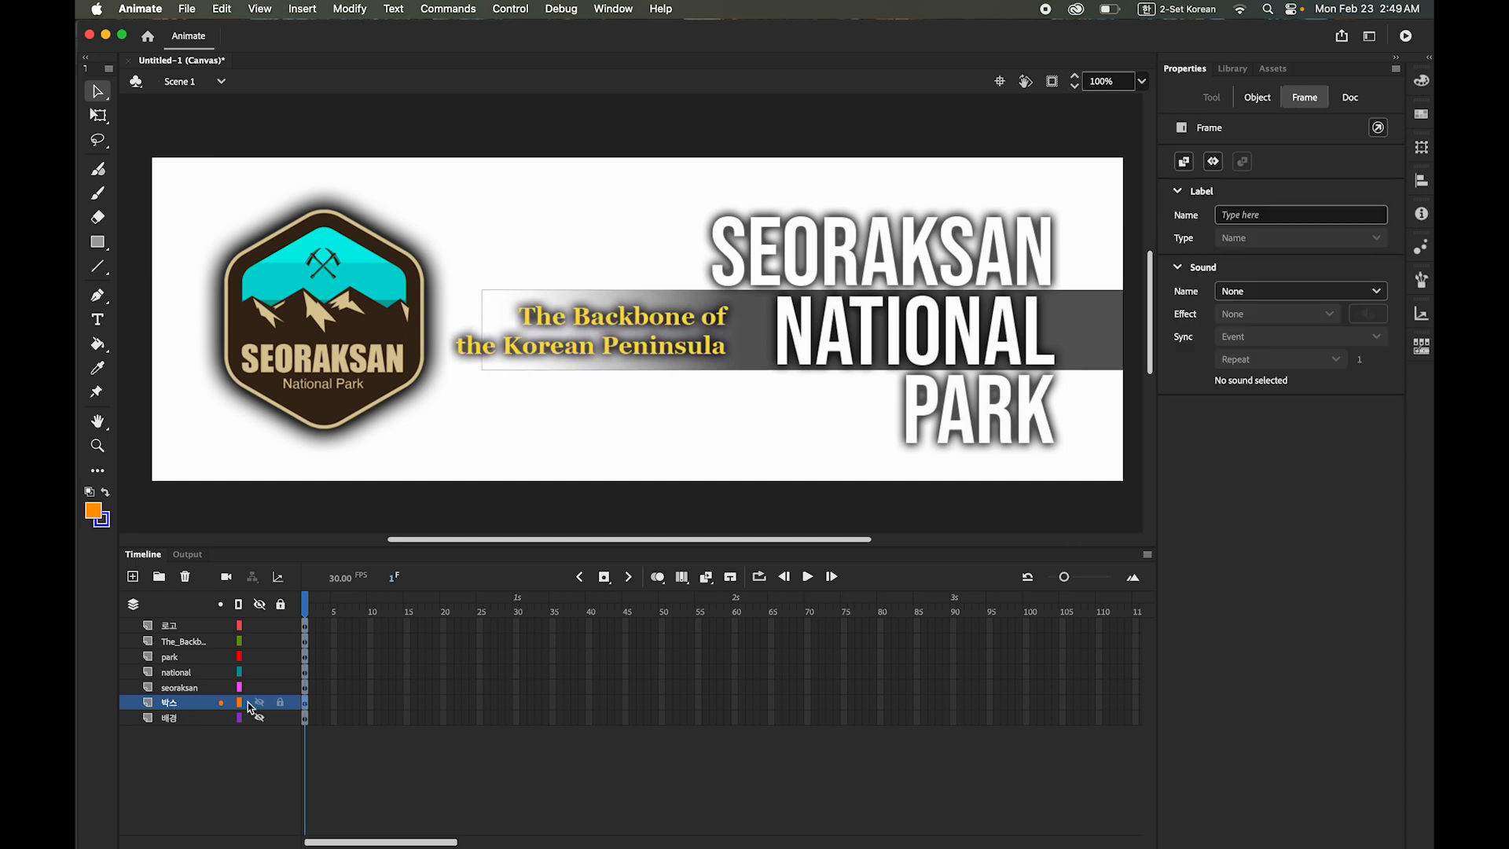
left_click(408, 705)
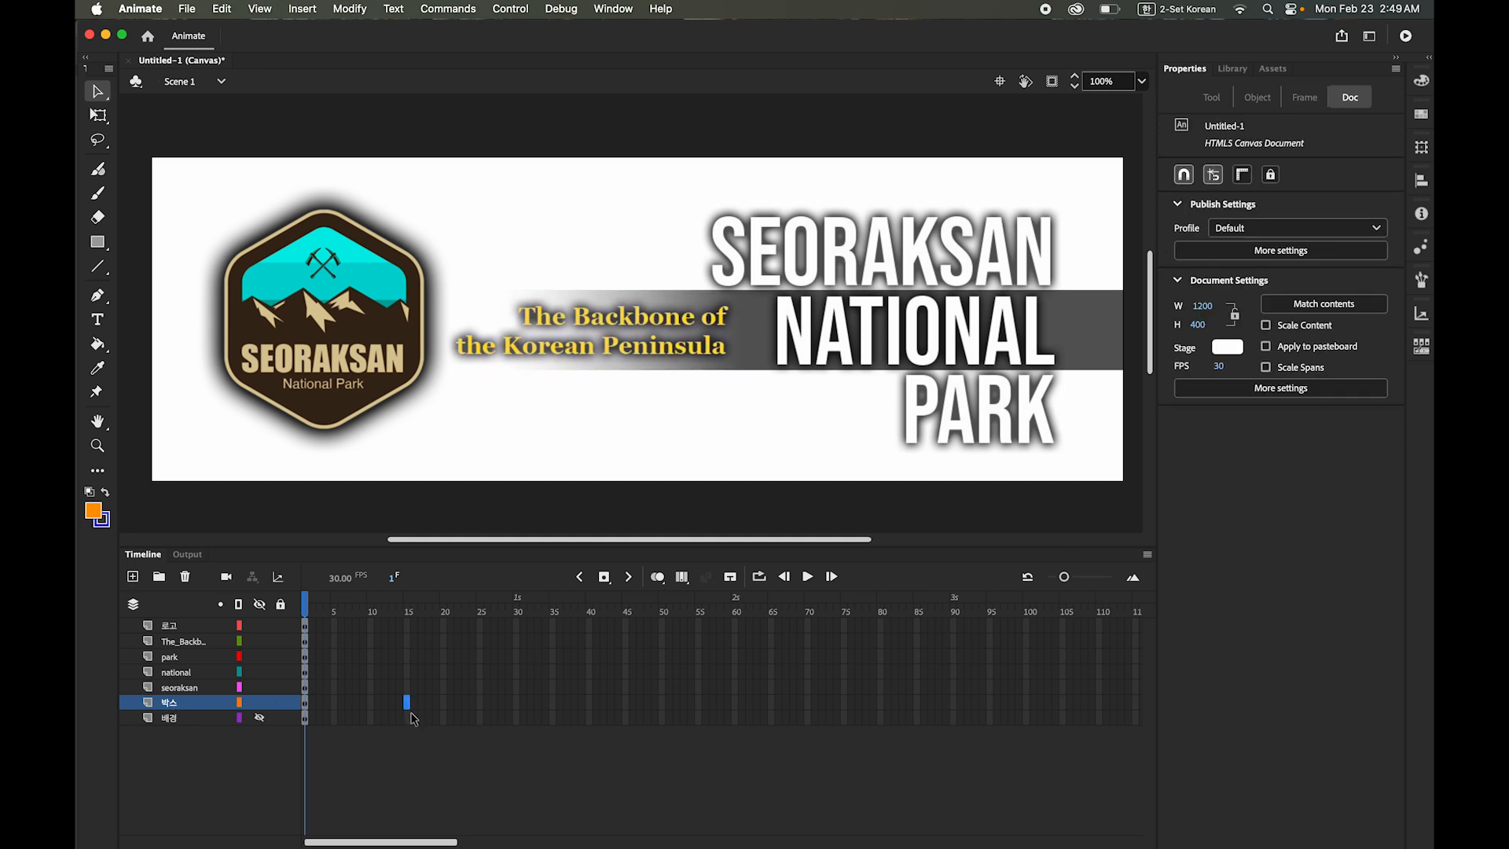
left_click(408, 629, "shift")
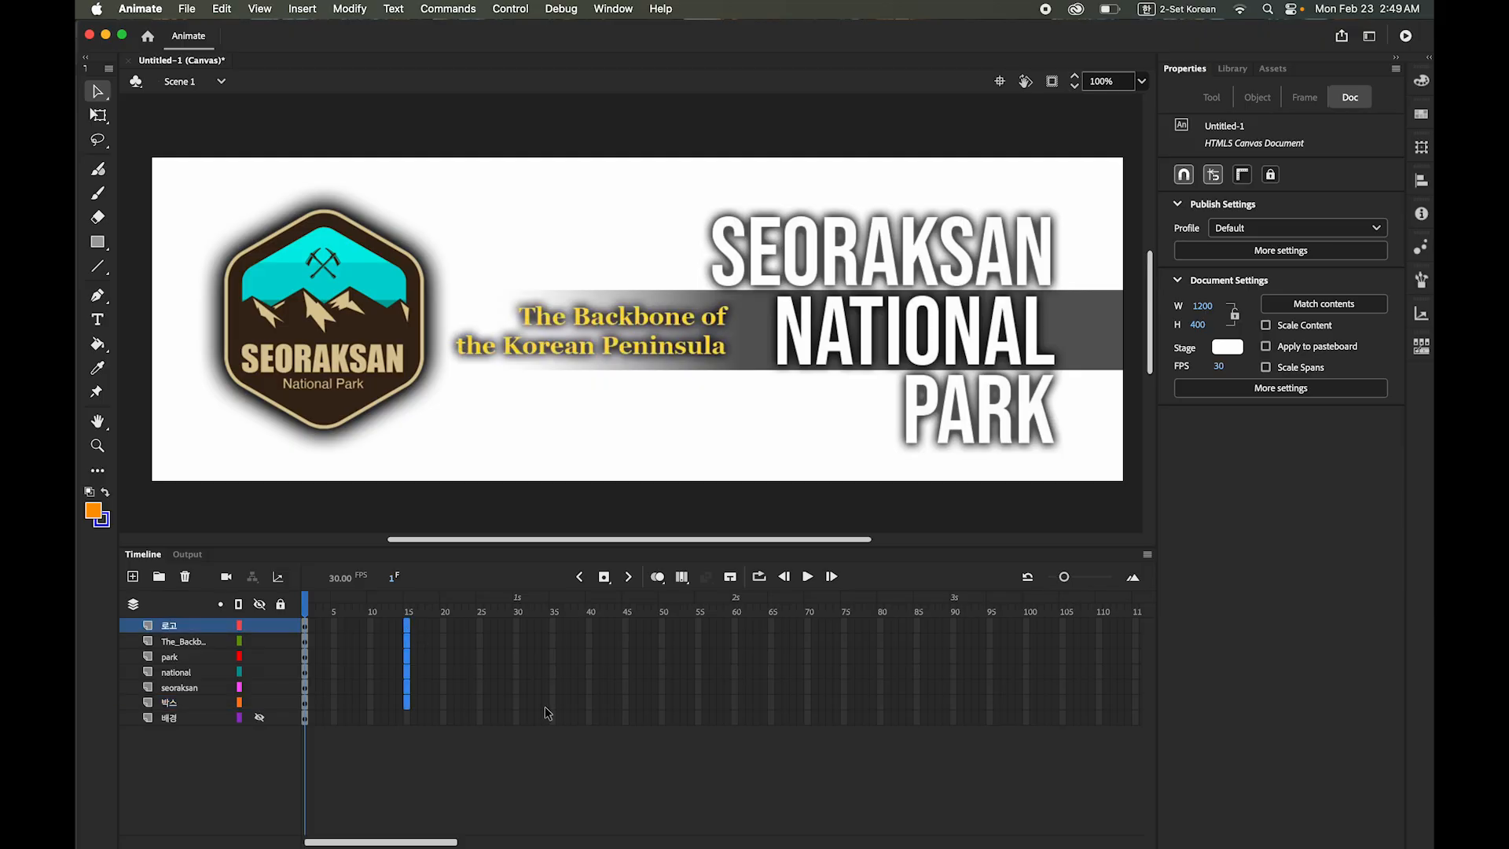
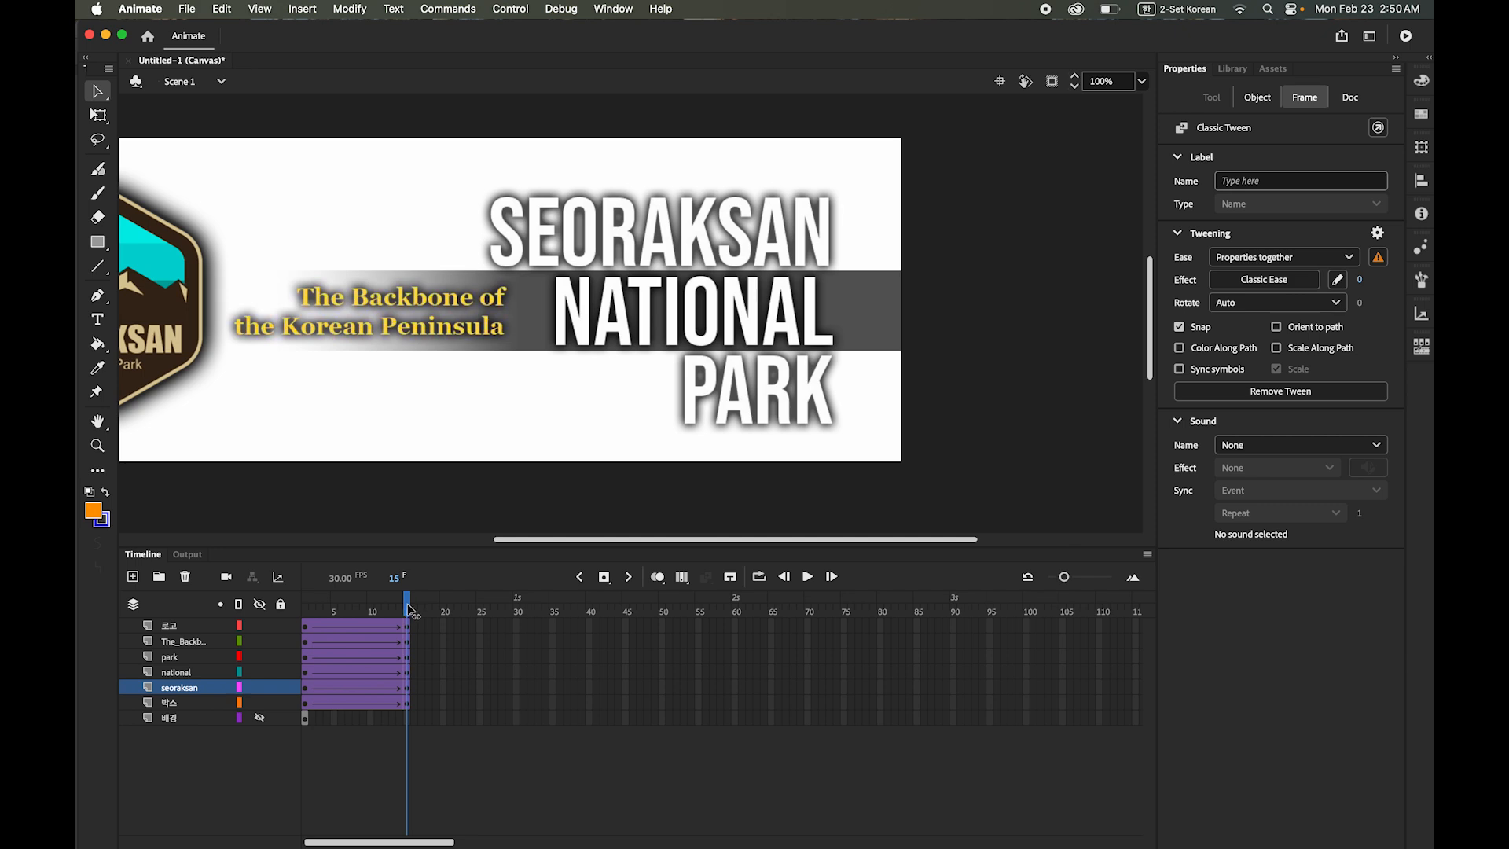
- At frame 1, move the SEORAKSAN title past the stage's right edge to about X 1426.5, Y 113
left_click(300, 604)
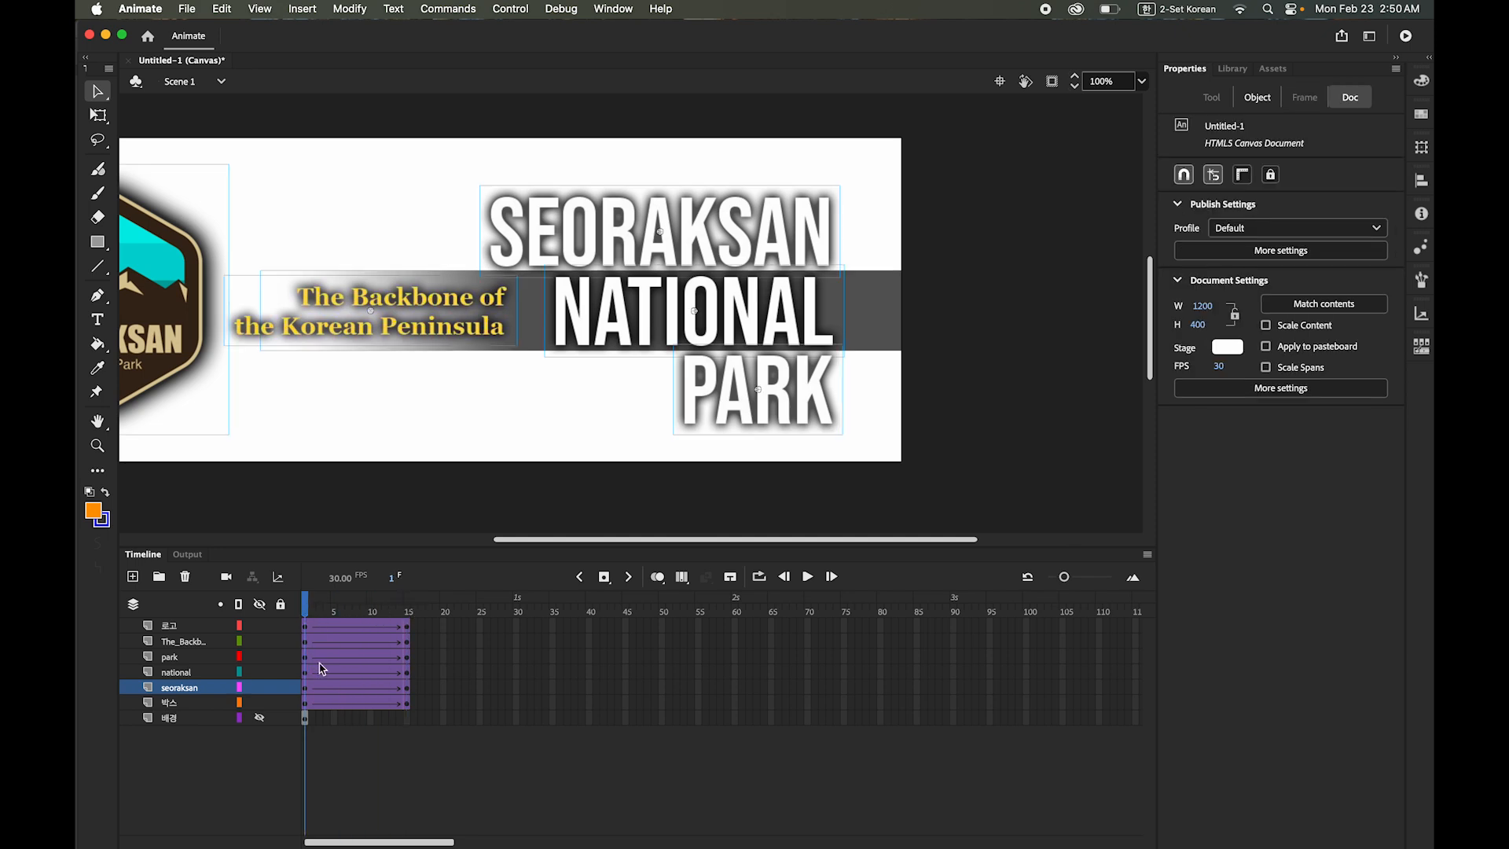
left_click(504, 220)
left_click(420, 181)
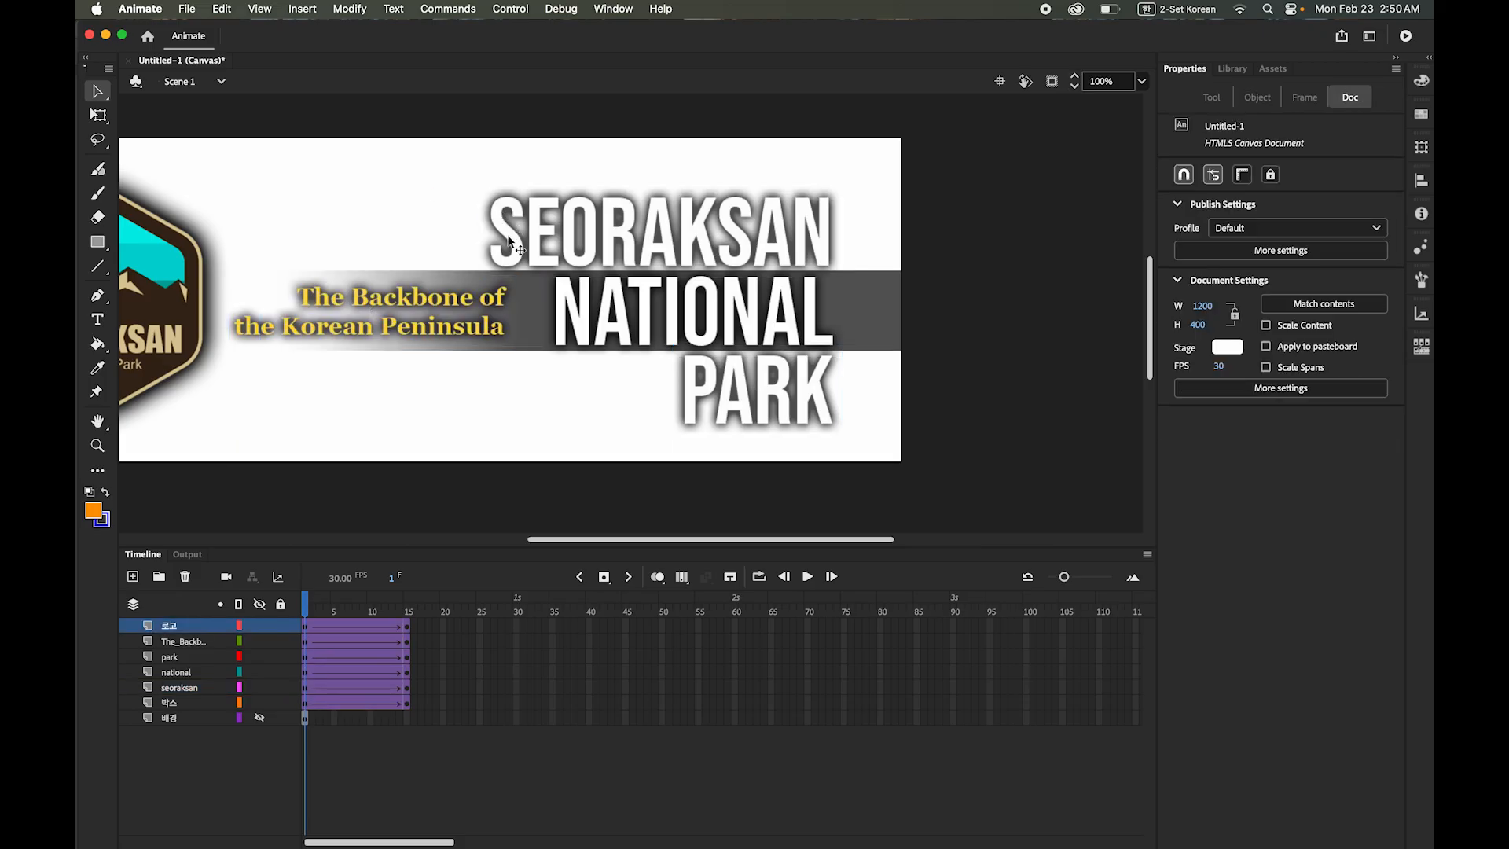
left_click(508, 242)
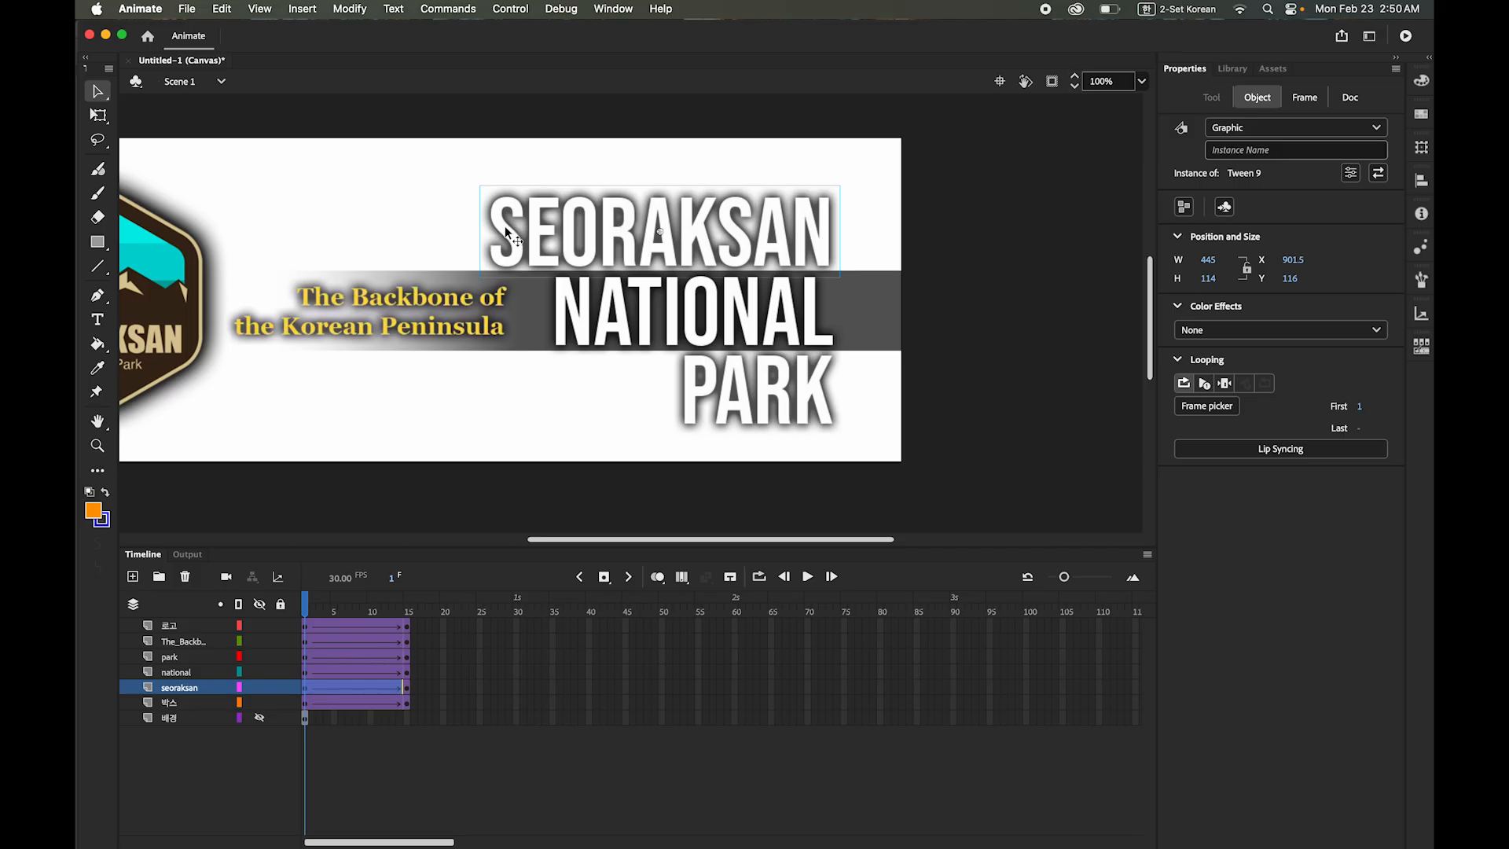
left_click_drag(504, 224, 931, 319)
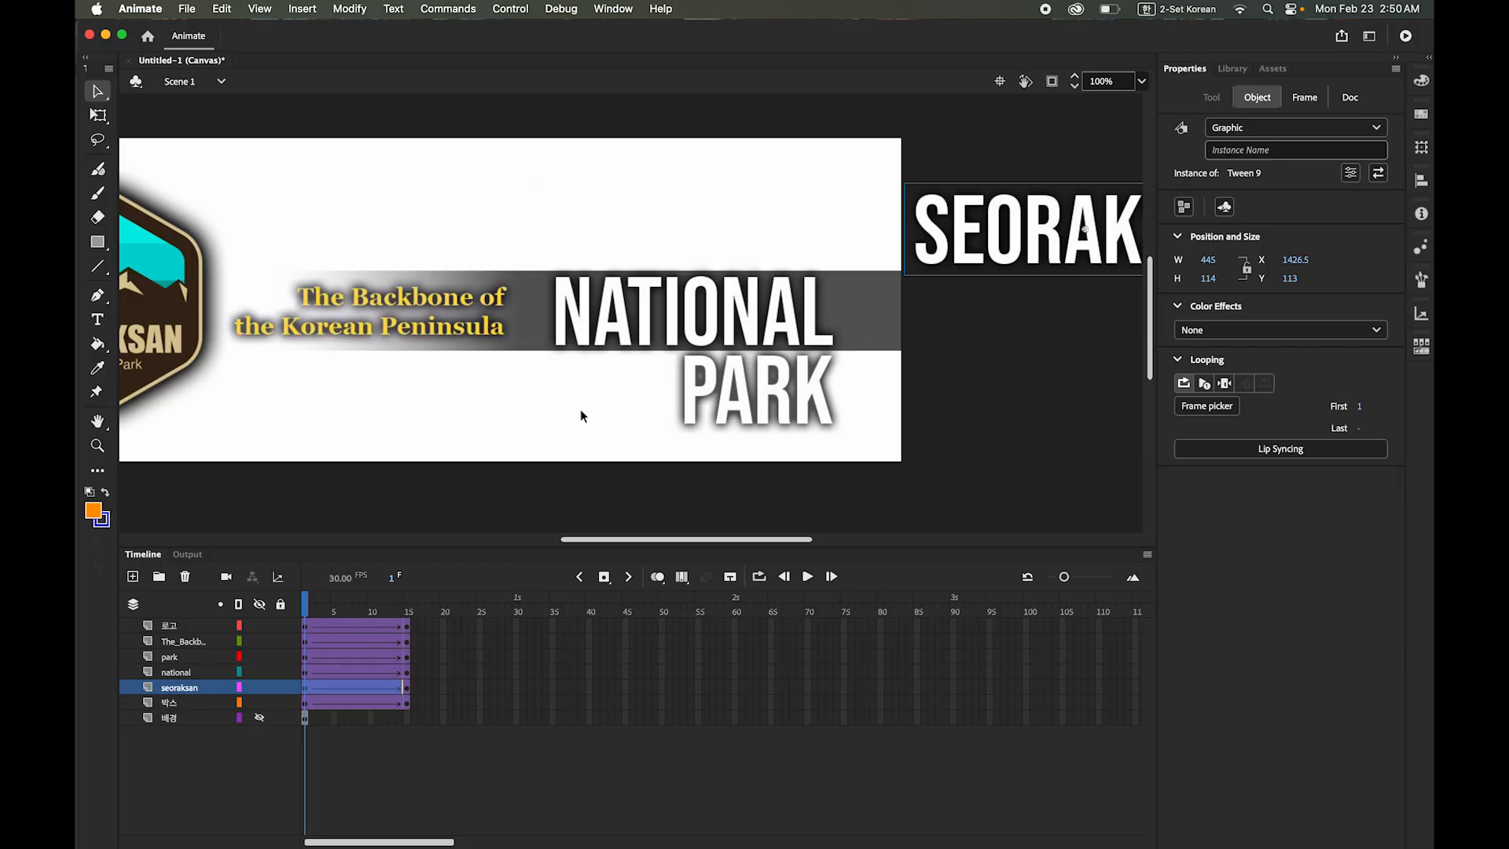
- Move the NATIONAL and PARK titles off the stage's right side at frame 1, to about X 1464 and X 1544.5, below SEORAKSAN
left_click(578, 319)
left_click_drag(577, 316, 978, 383)
left_click_drag(734, 351, 571, 356)
left_click_drag(806, 332, 825, 335)
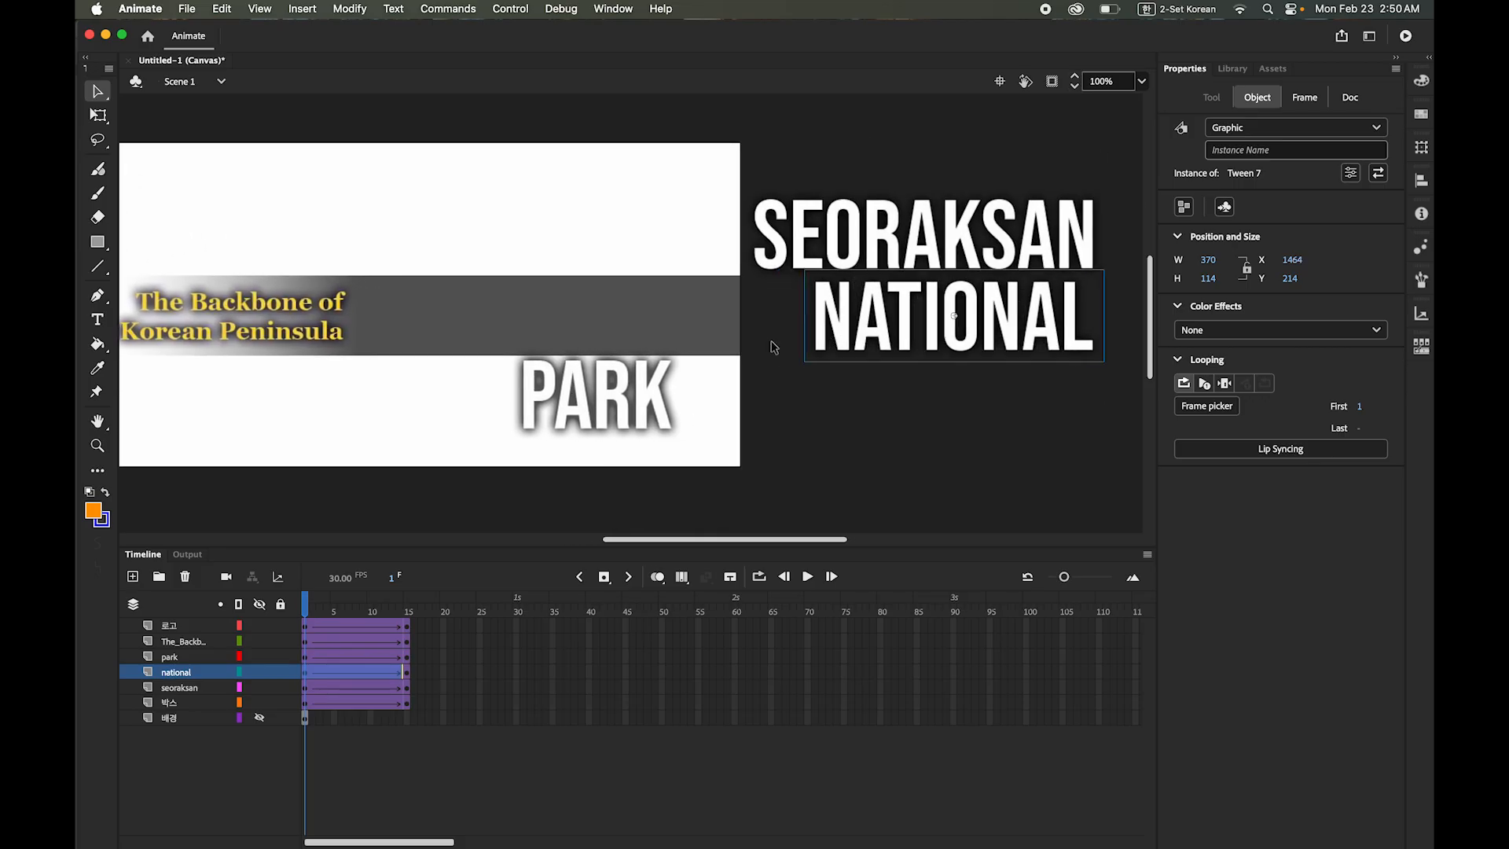
left_click(529, 404)
left_click_drag(530, 399, 953, 439)
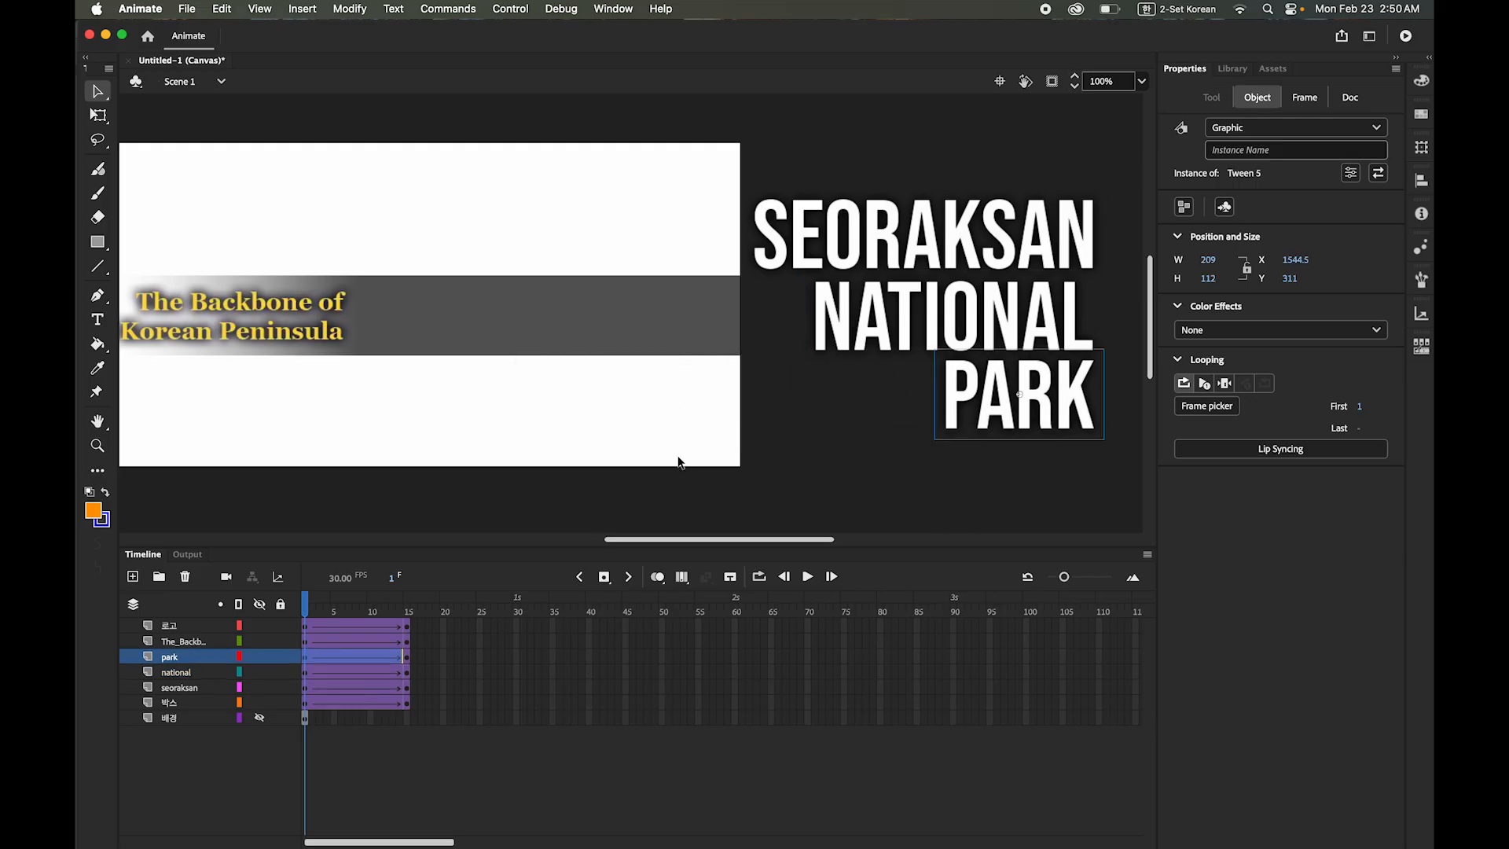
- Move the dark gradient box off the stage's right side to X 1600 at frame 1 and play the animation
left_click(530, 326)
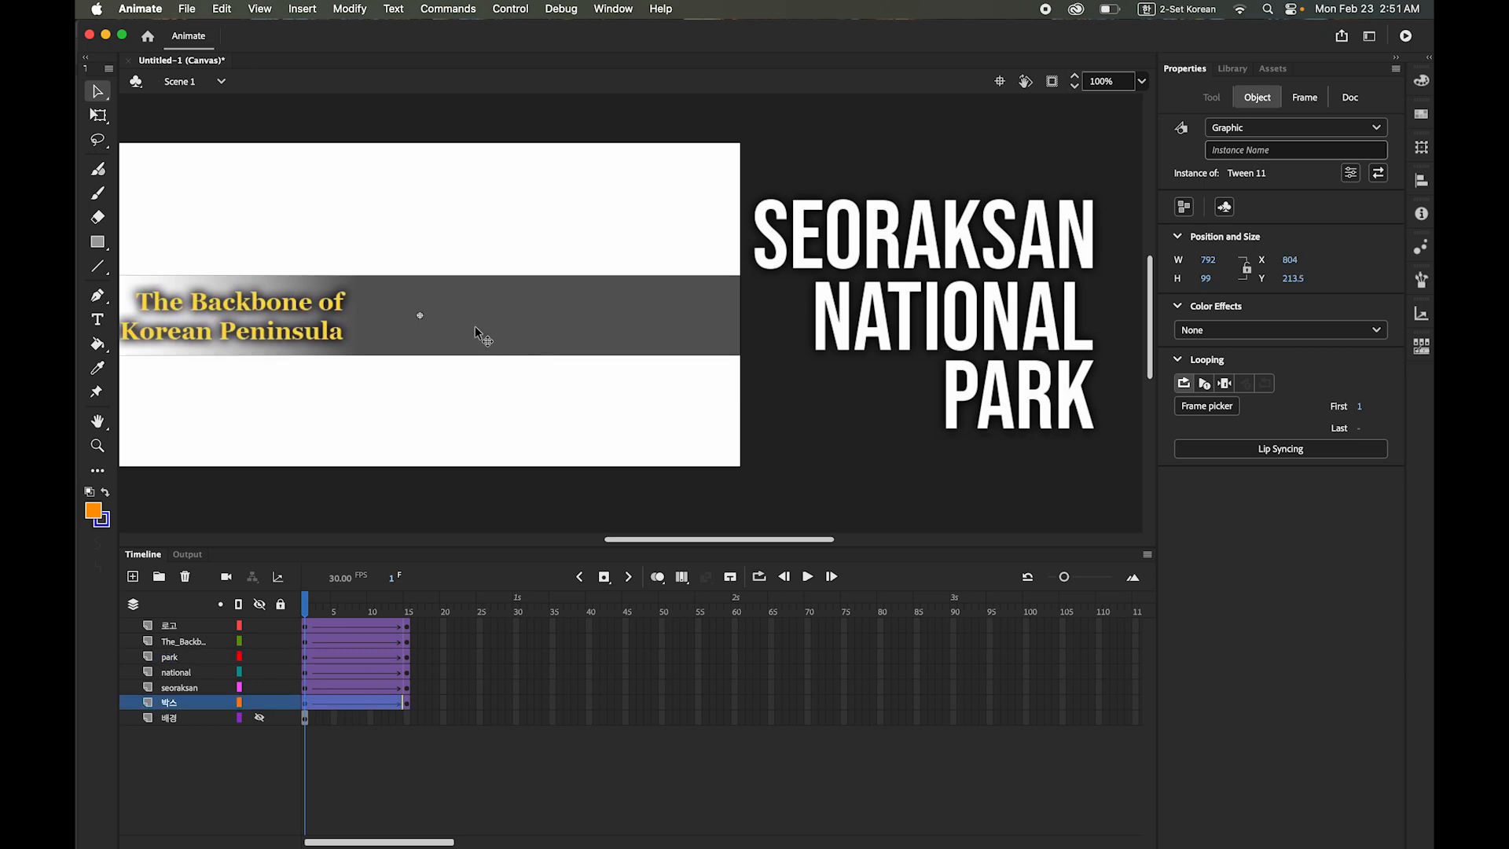
left_click_drag(473, 325, 998, 325)
left_click_drag(676, 330, 772, 337)
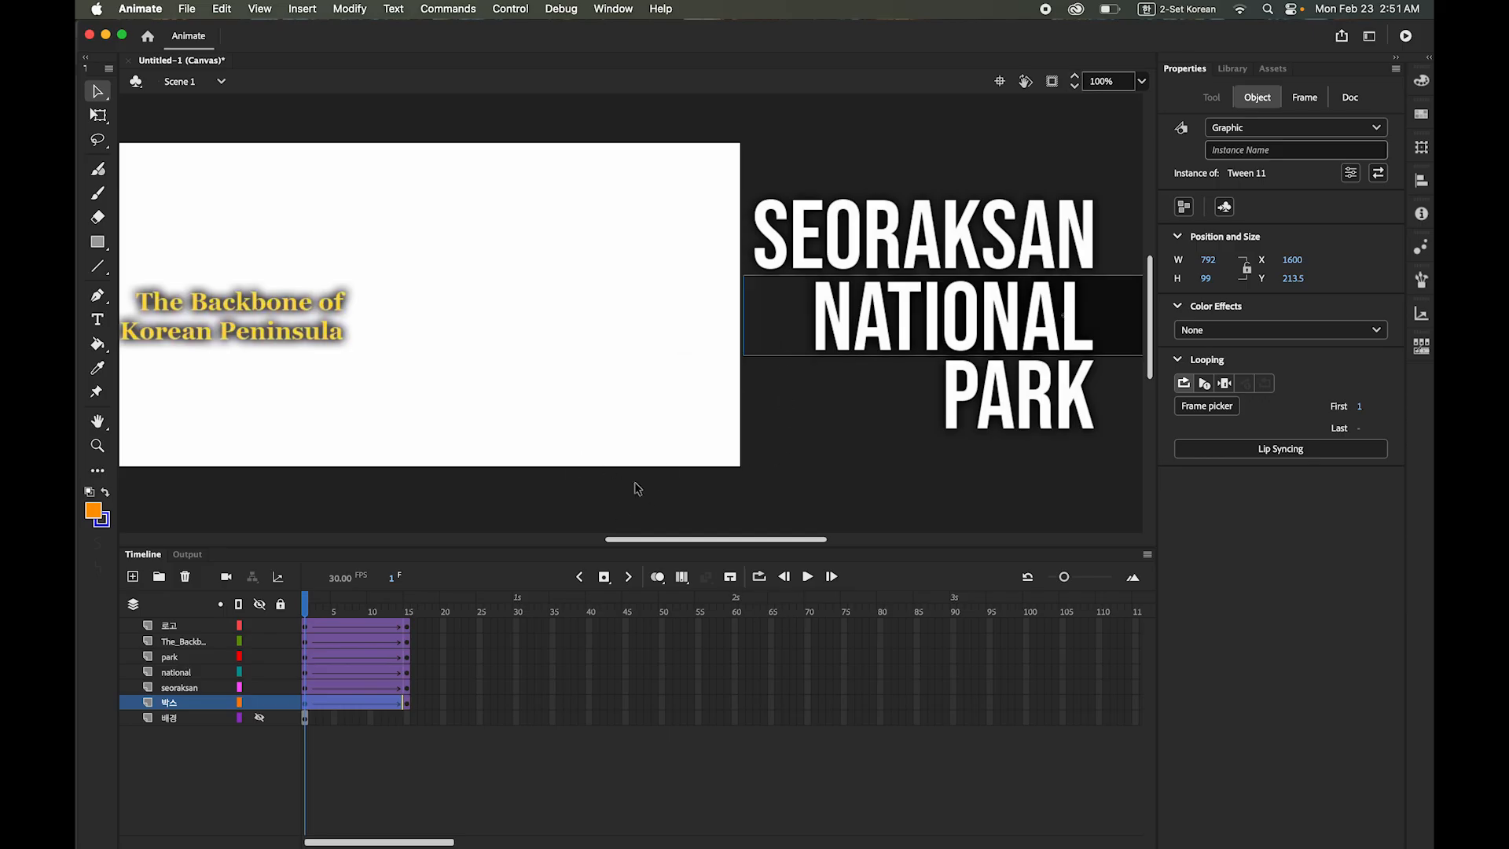
double_click(97, 422)
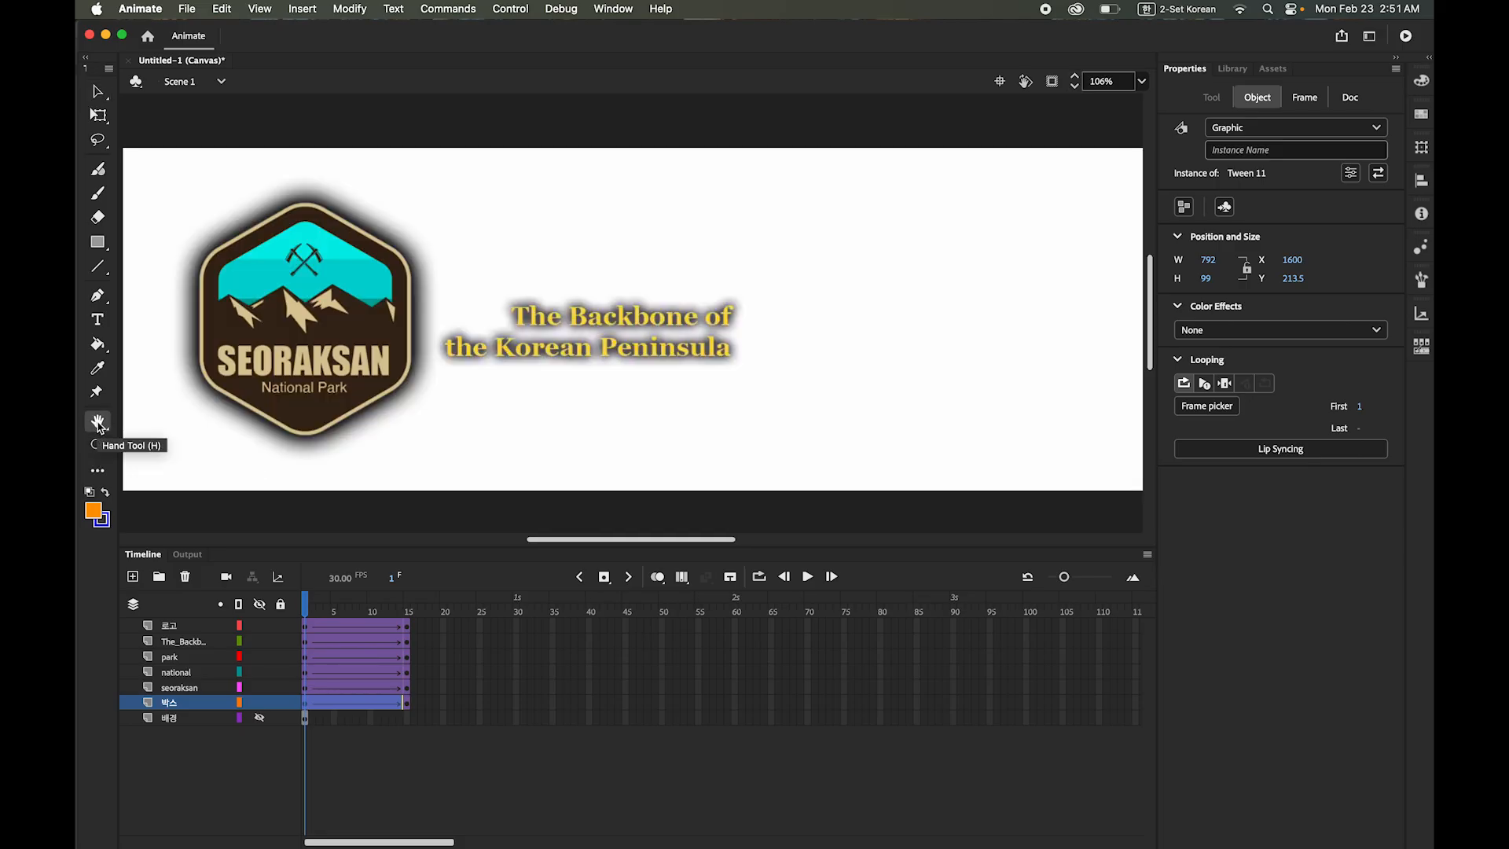
left_click(810, 578)
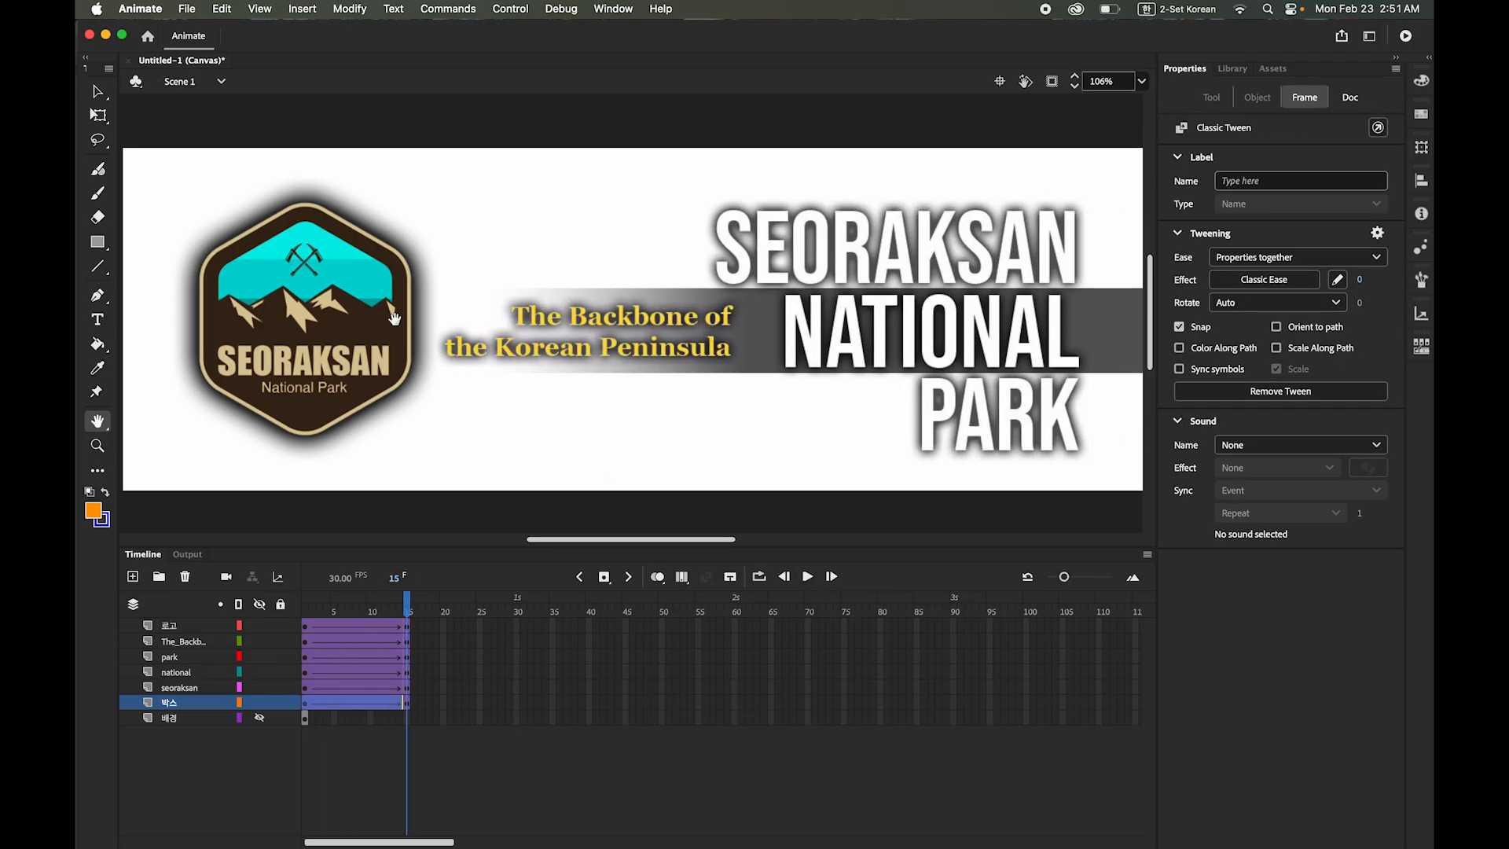
- At frame 1, enlarge the yellow Backbone of the Korean Peninsula tagline proportionally about its center to about 509 × 122
left_click(97, 91)
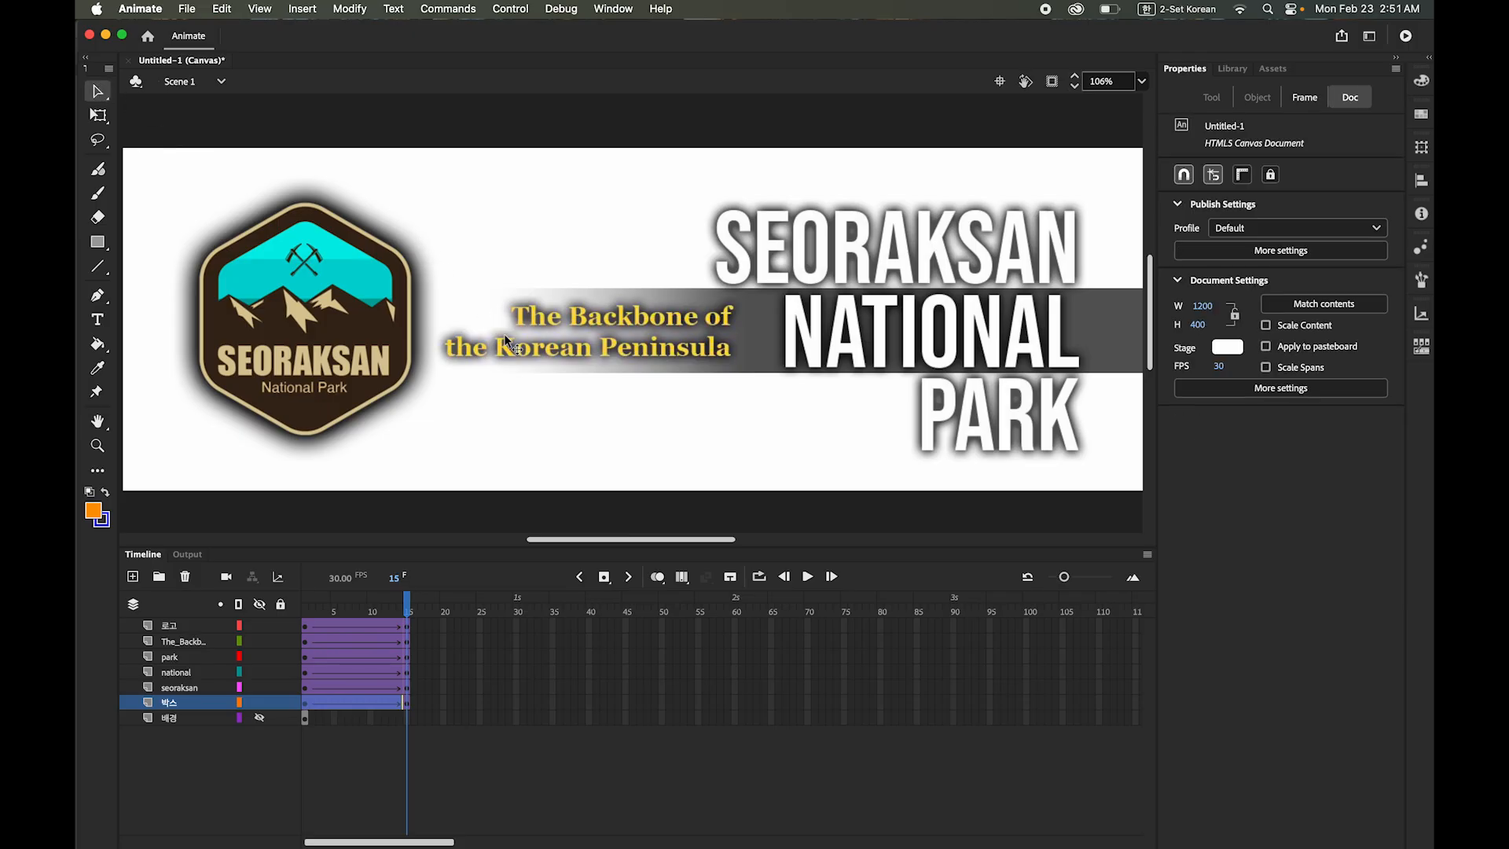
left_click(475, 346)
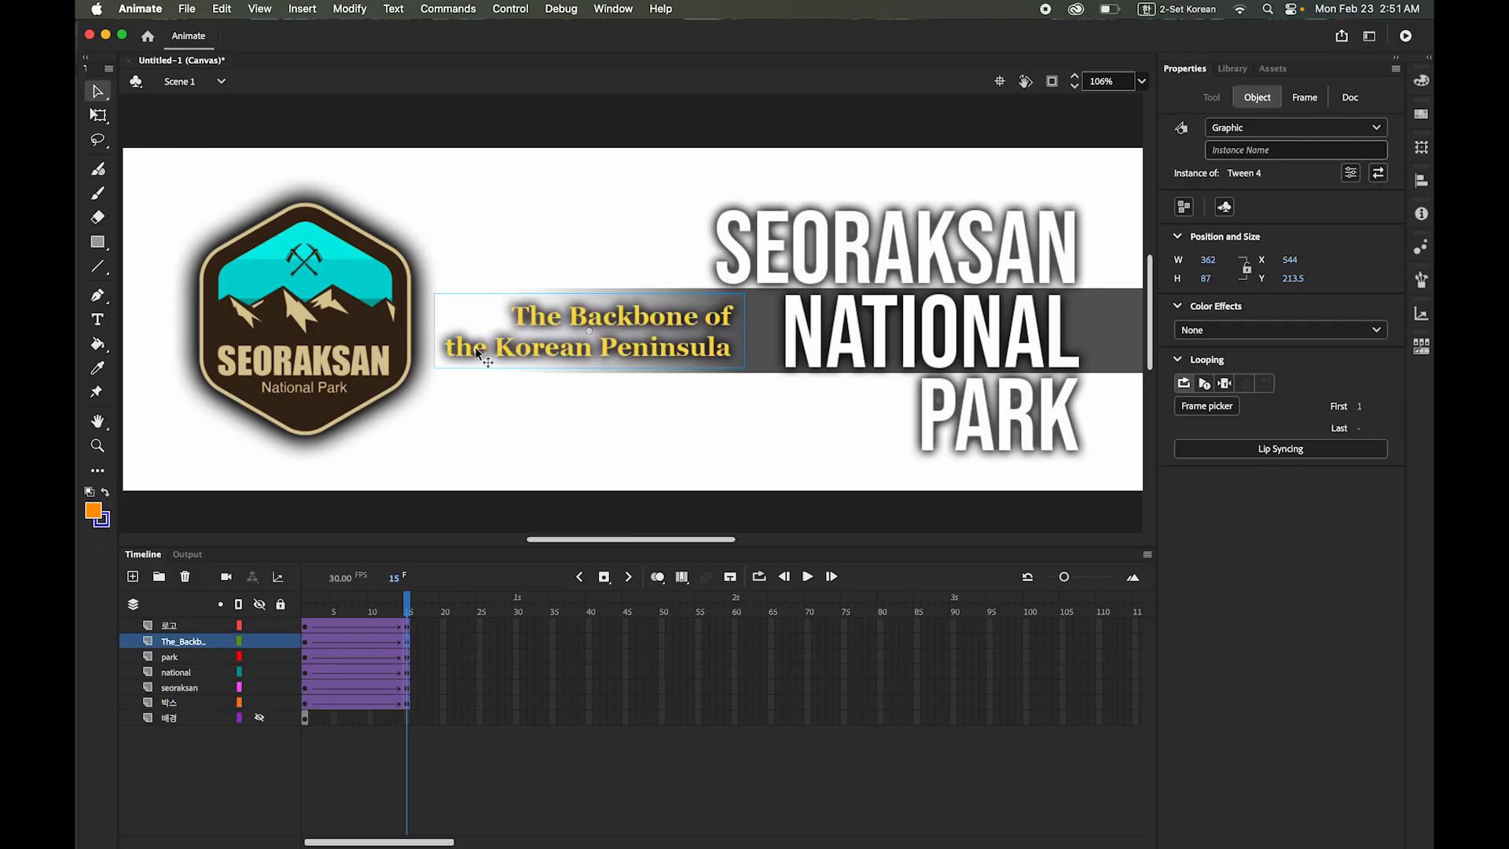
left_click_drag(407, 607, 297, 613)
left_click(566, 352)
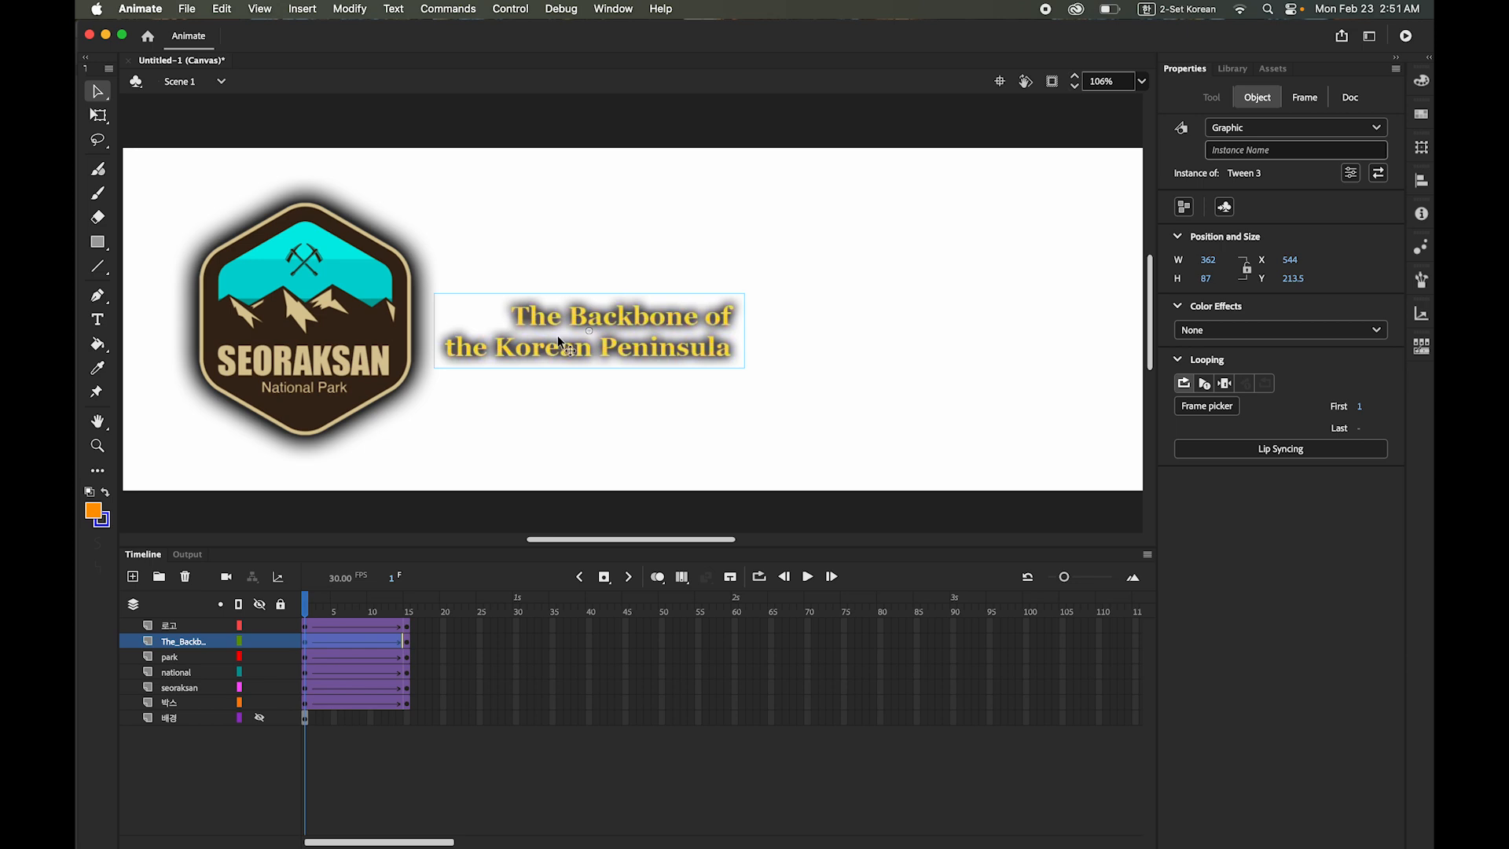
mouse_move(305, 603)
left_mouse_down()
mouse_move(283, 602)
mouse_move(304, 601)
left_mouse_up()
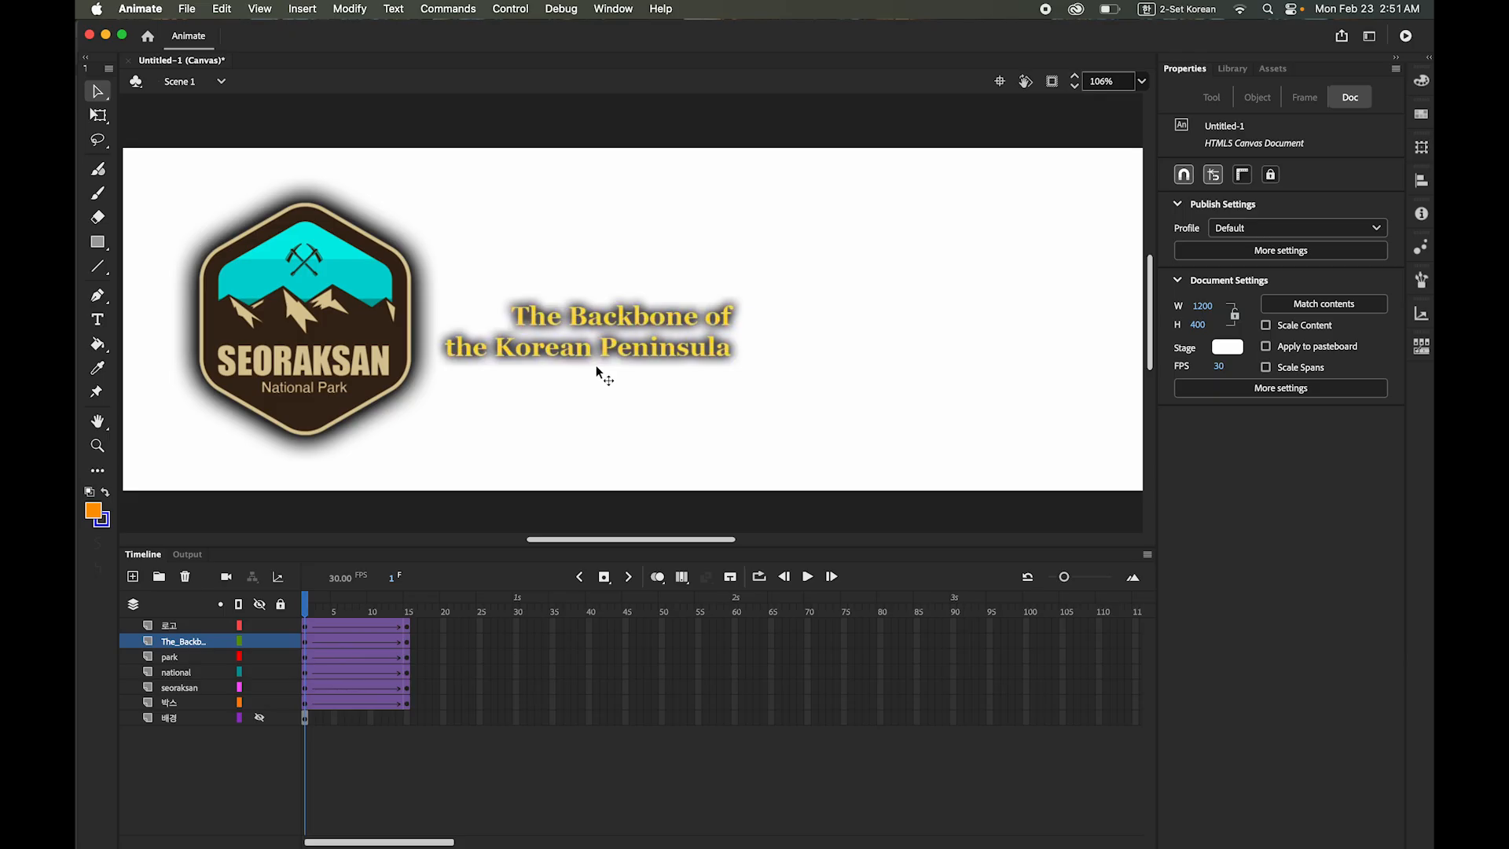
left_click(557, 343)
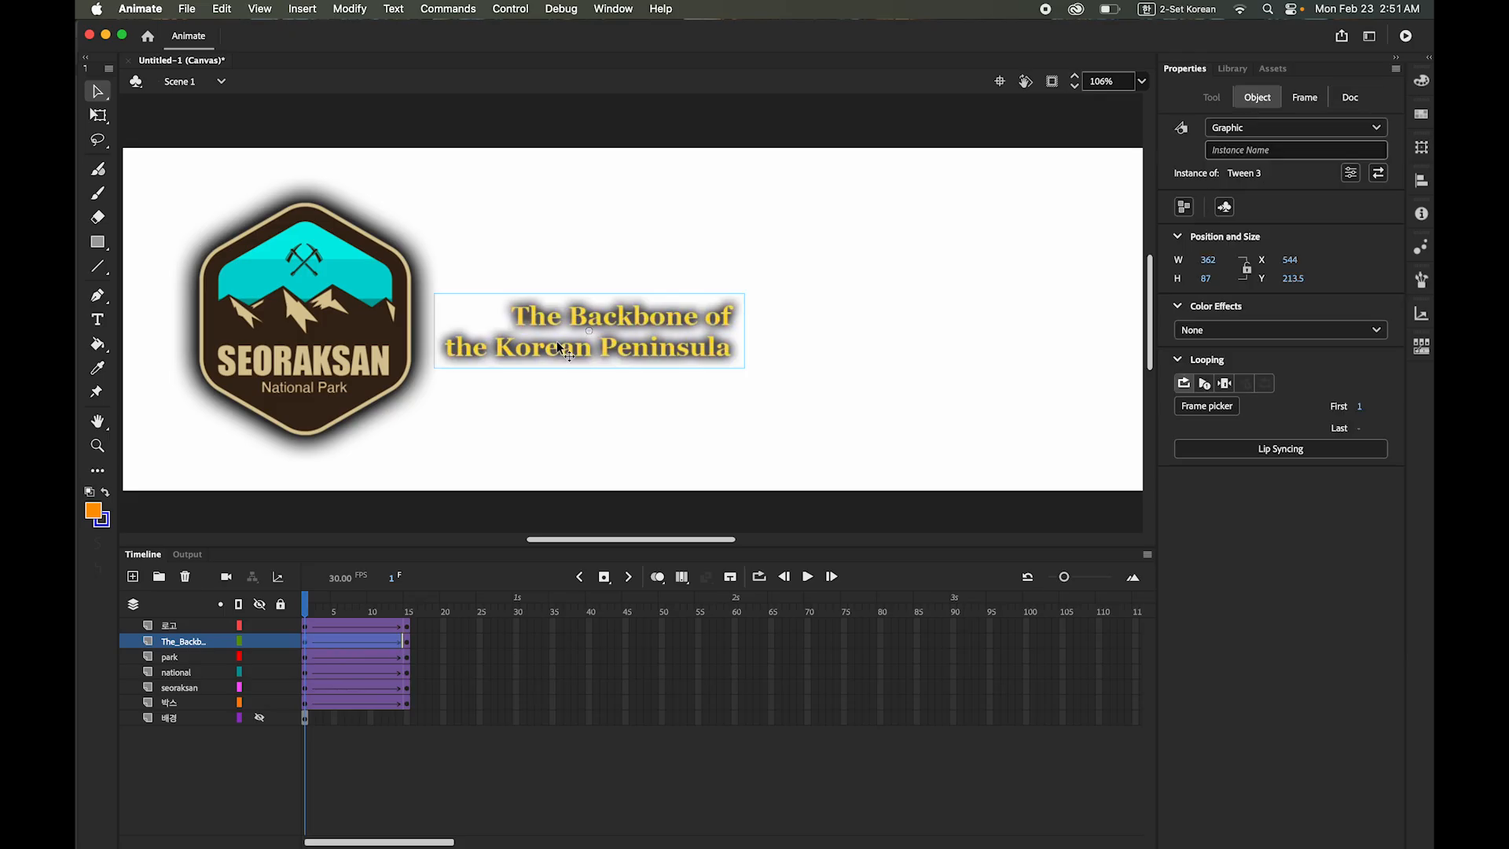
left_click(96, 118)
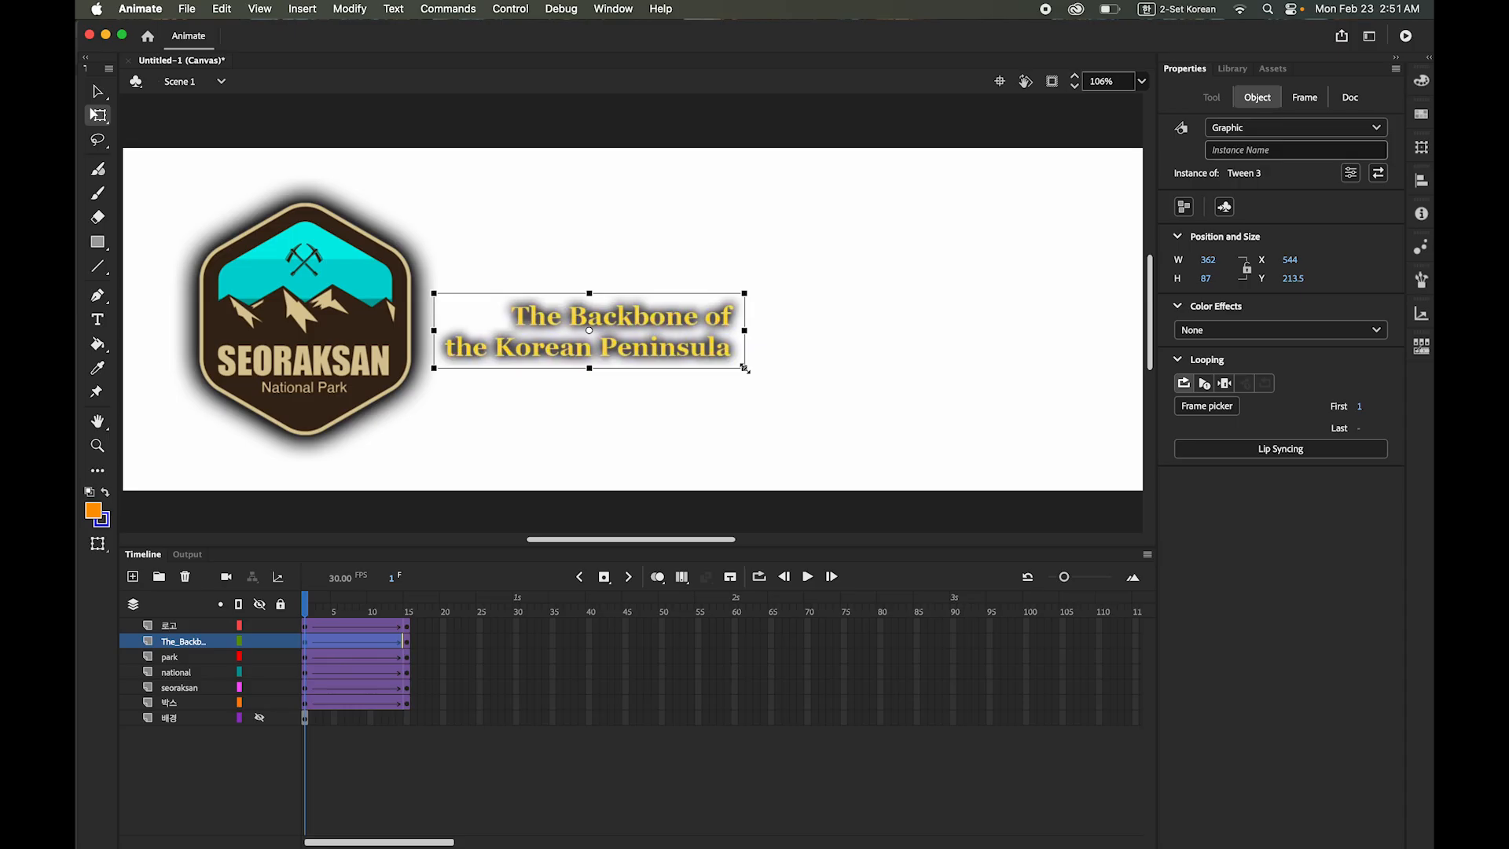
left_click_drag(744, 367, 807, 411)
key("super+z")
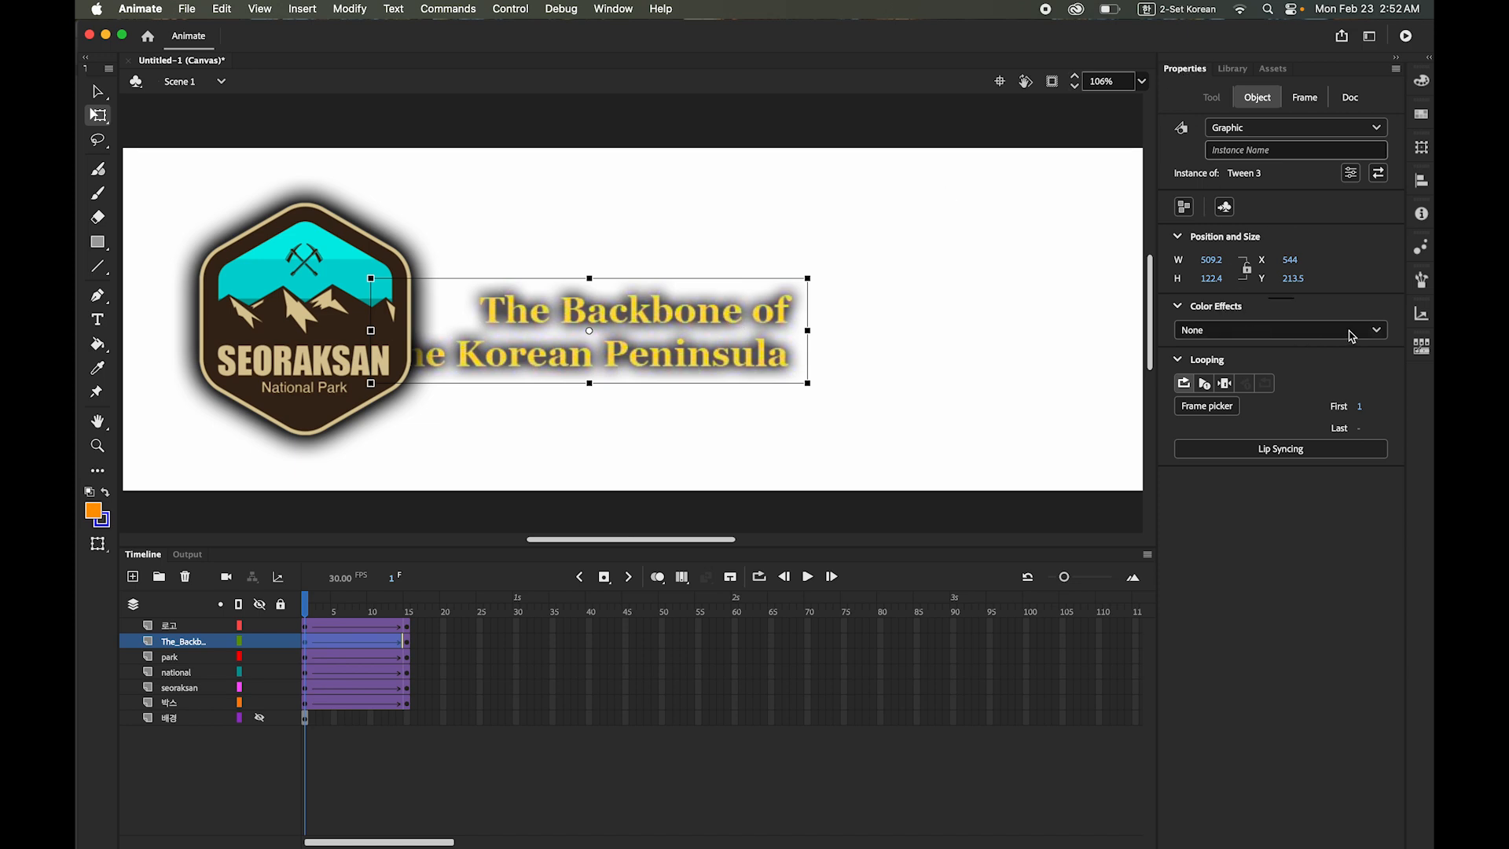
- Make the enlarged tagline fully transparent at frame 1 with an Alpha color effect of 0%
left_click(1373, 330)
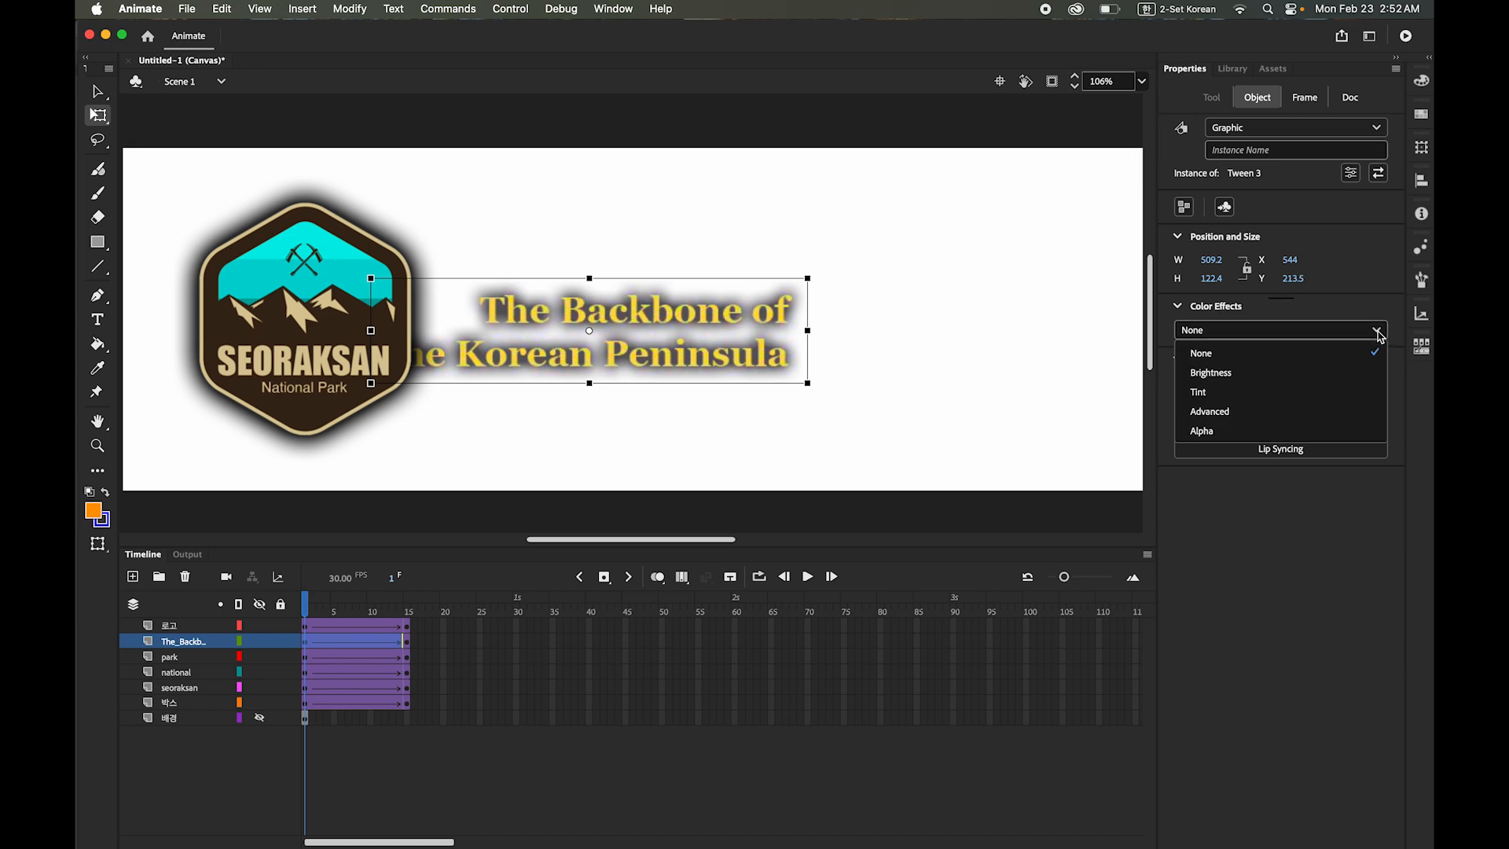
left_click(1202, 431)
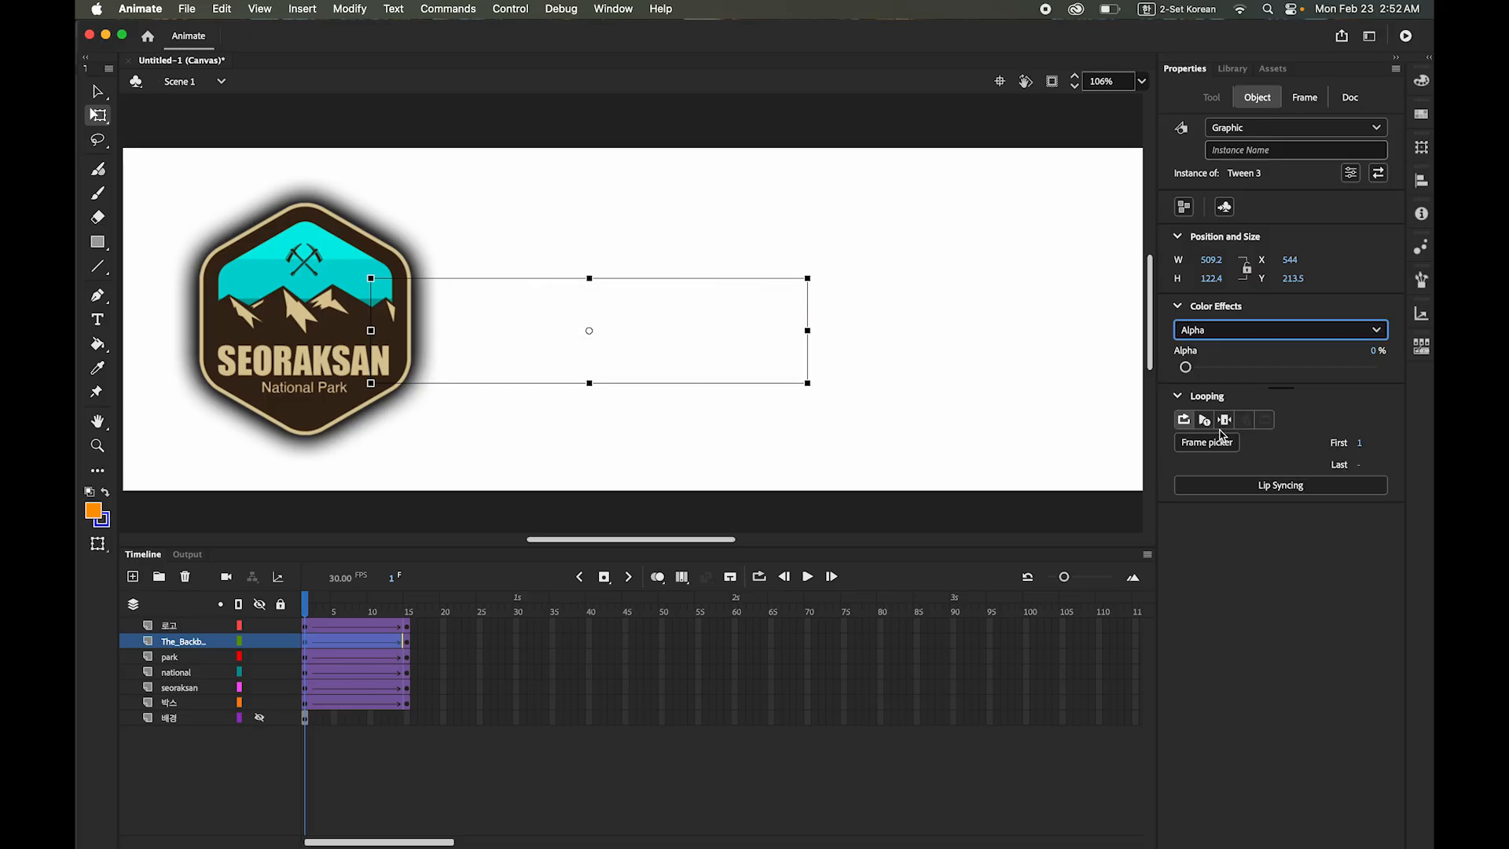
mouse_move(1190, 372)
left_mouse_down()
mouse_move(1367, 371)
mouse_move(1382, 386)
mouse_move(1185, 367)
left_mouse_up()
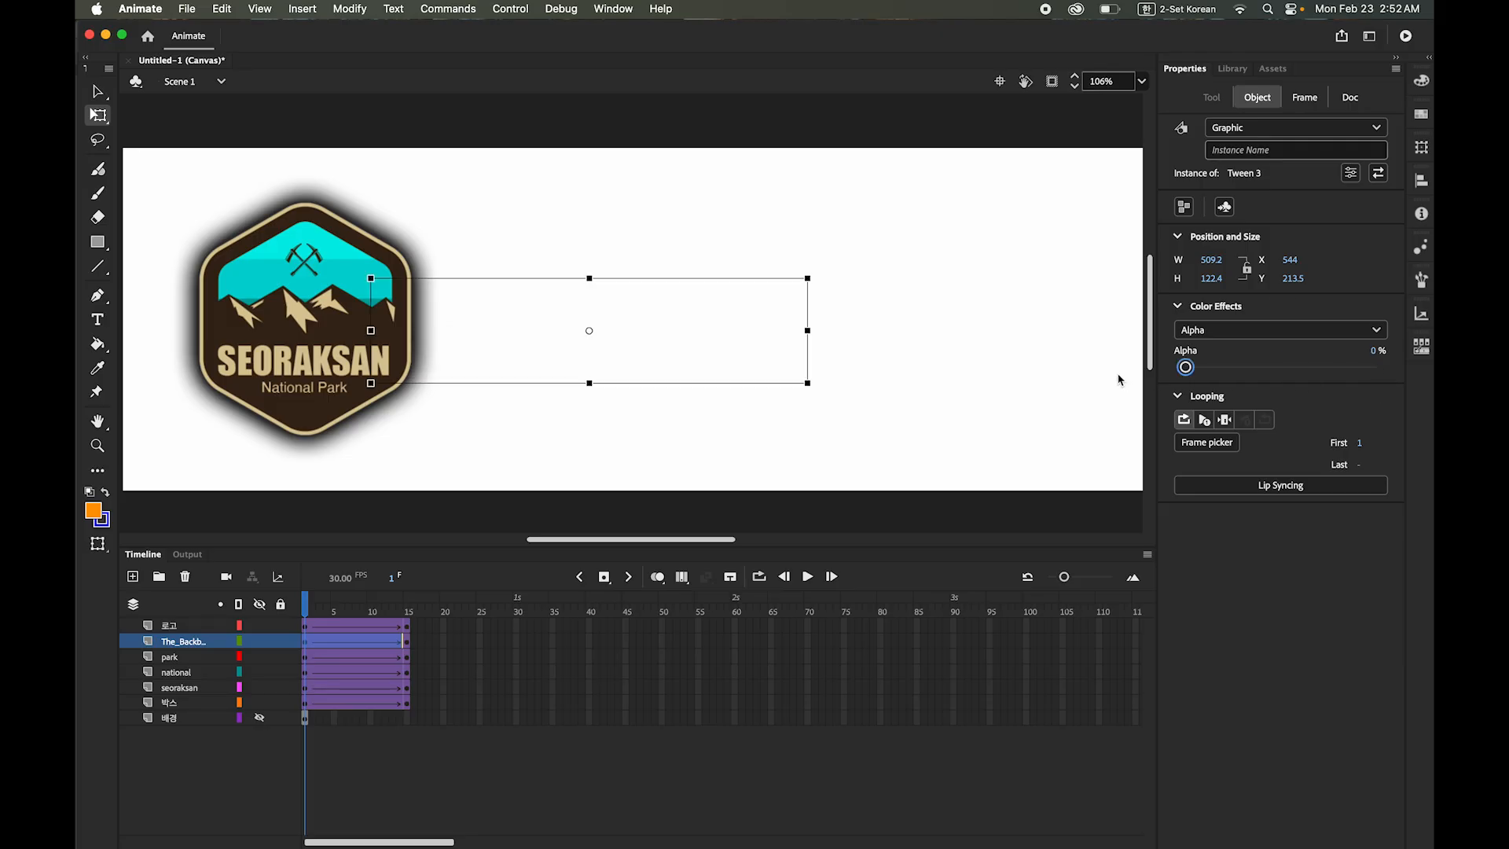
left_click_drag(301, 597, 269, 589)
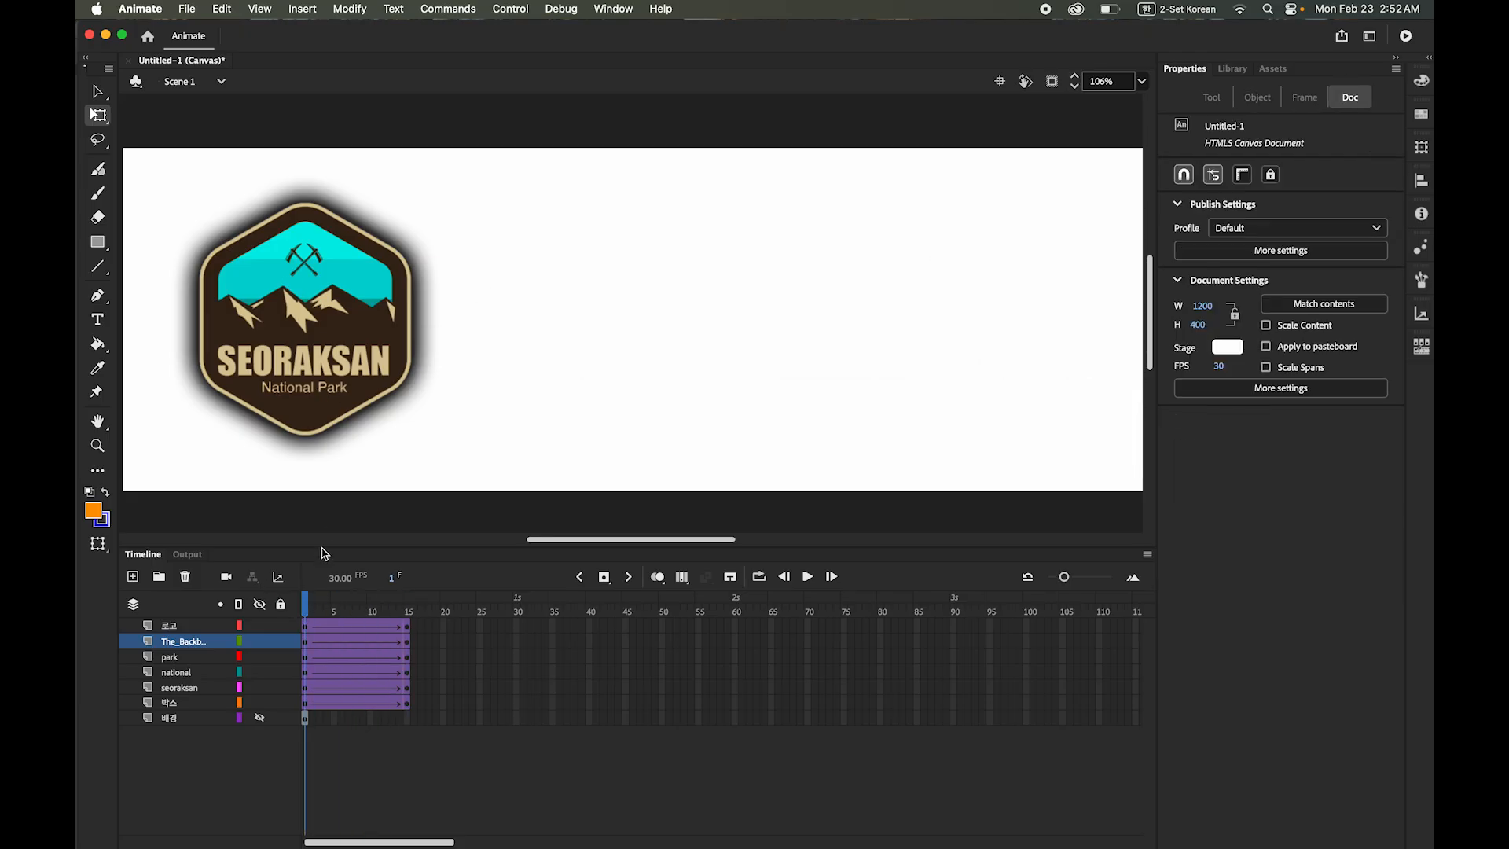
- At frame 1, enlarge the logo about its center to about 423 × 453 and rotate it 90° counterclockwise
left_click(306, 627)
mouse_move(308, 605)
left_mouse_down()
mouse_move(329, 606)
mouse_move(291, 602)
left_mouse_up()
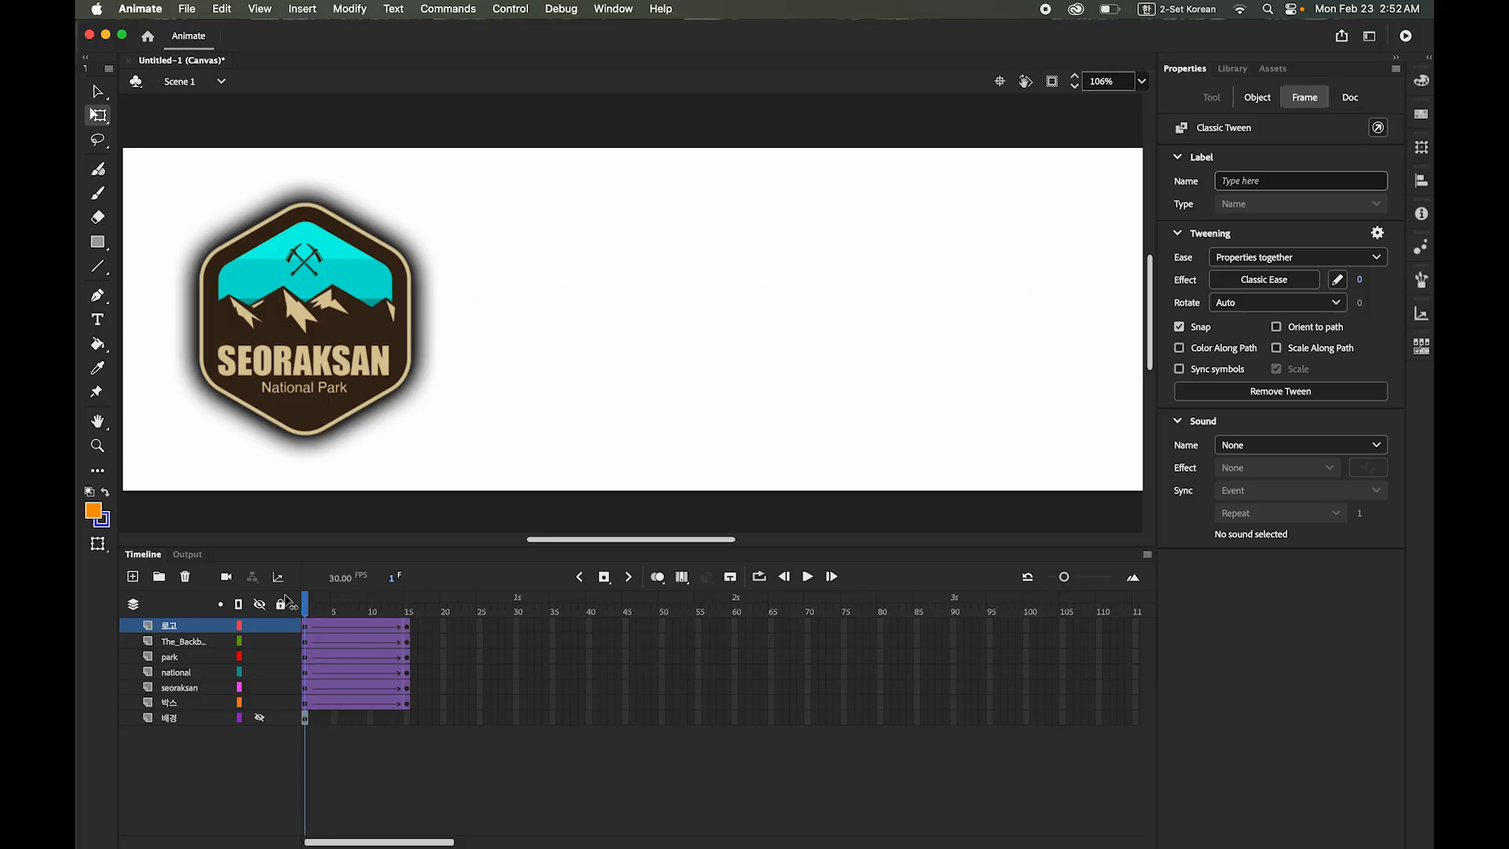
left_click(328, 361)
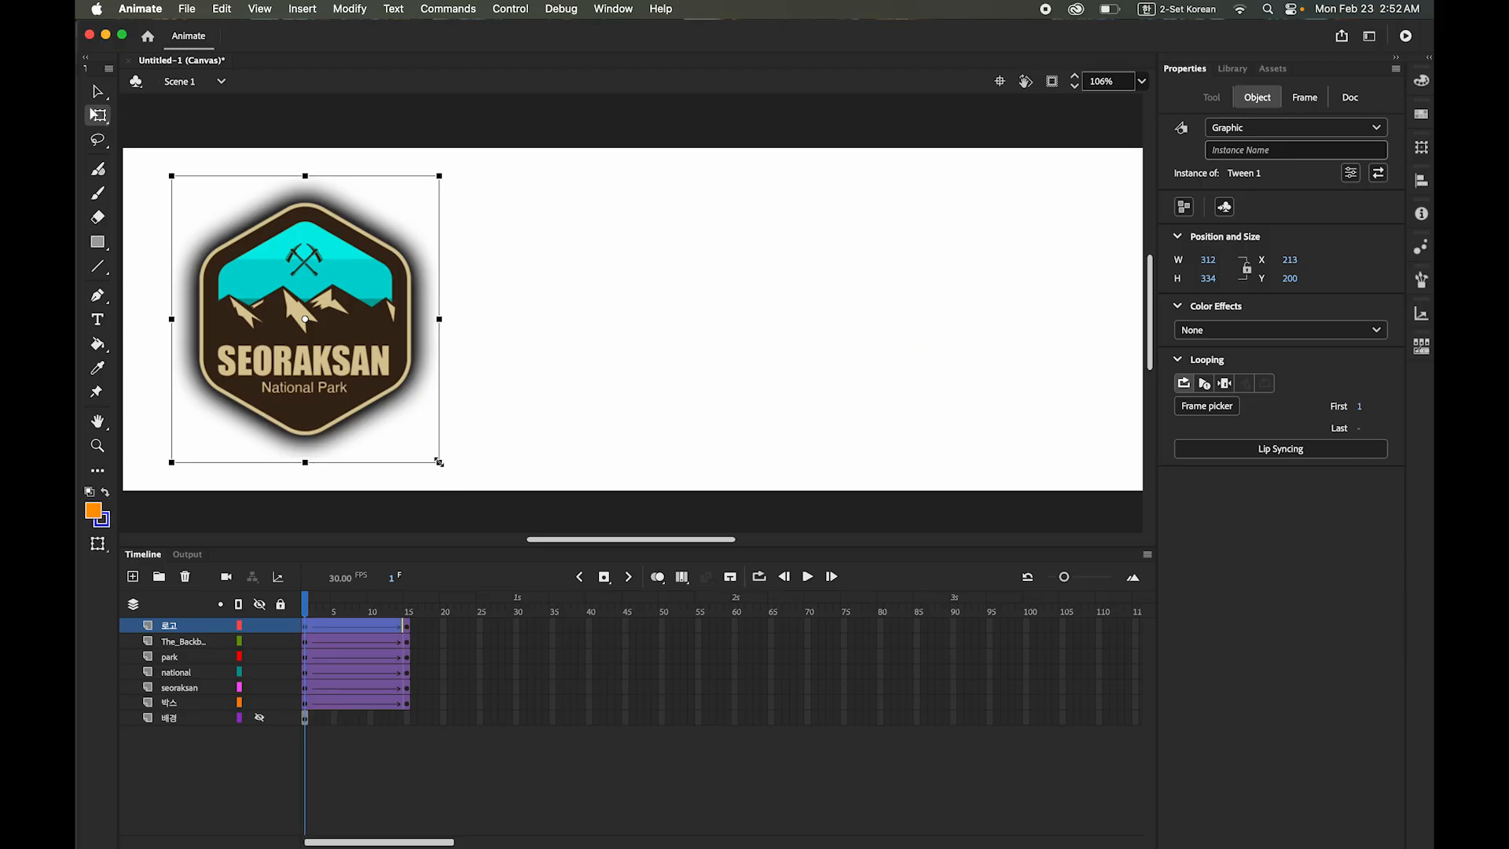
left_click_drag(440, 463, 507, 514)
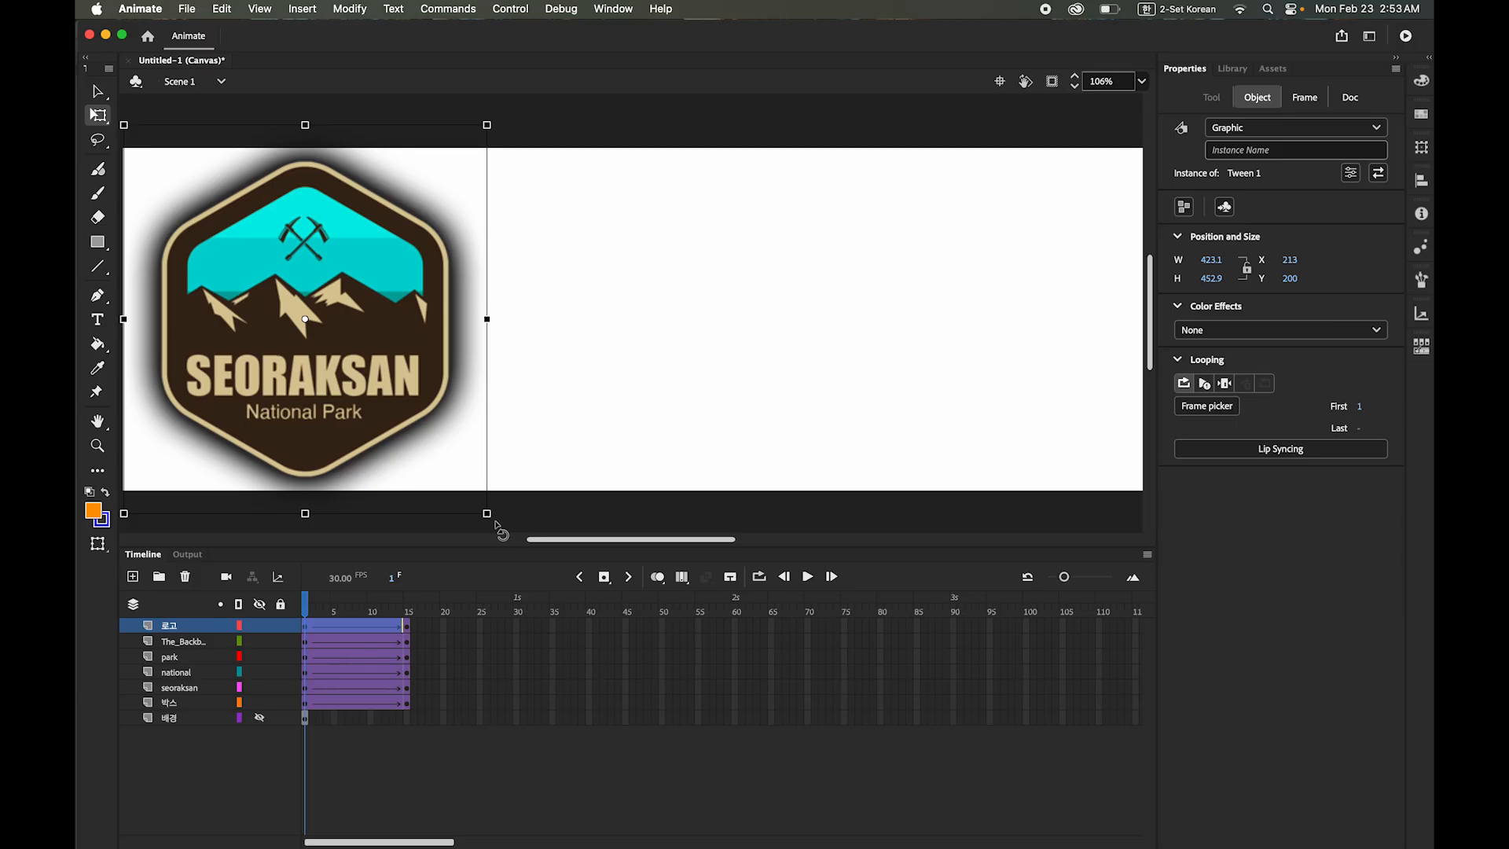
left_click_drag(497, 526, 516, 200)
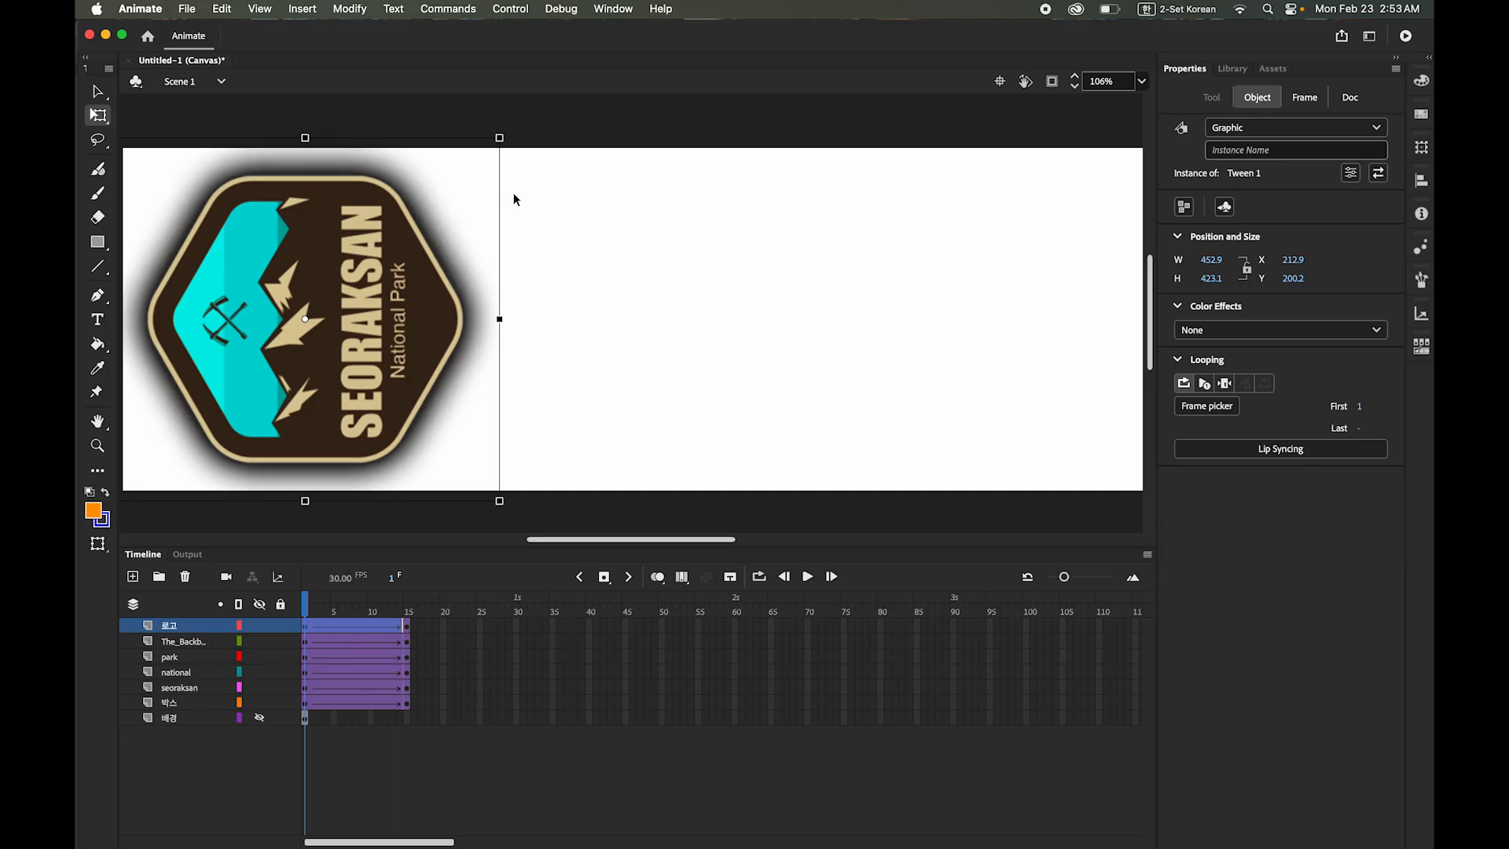
- Set the logo's color effect to Alpha 0% at frame 1 and play the animation
left_click(1251, 330)
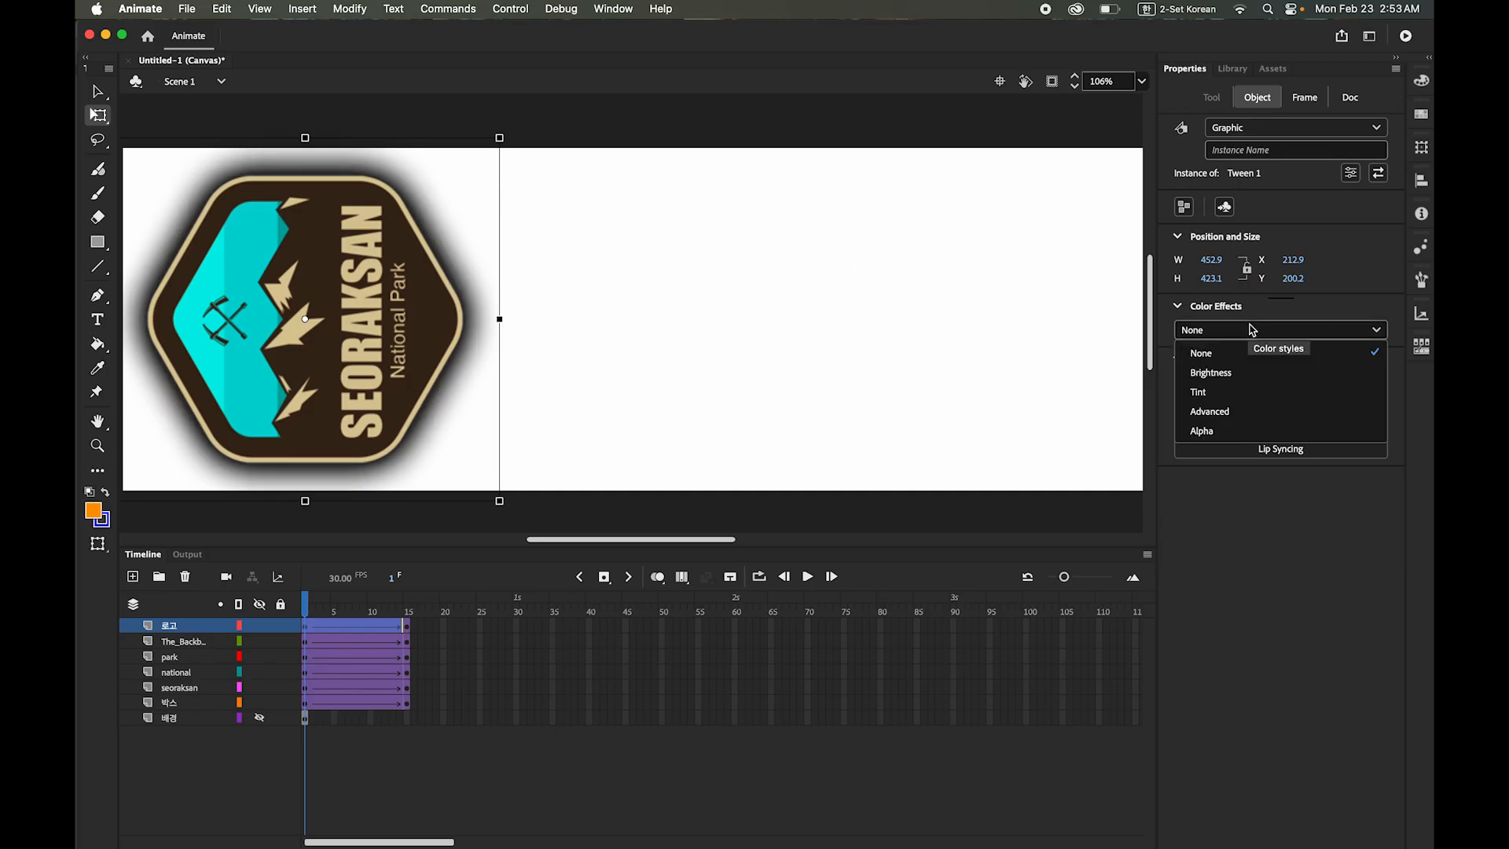
left_click(1228, 432)
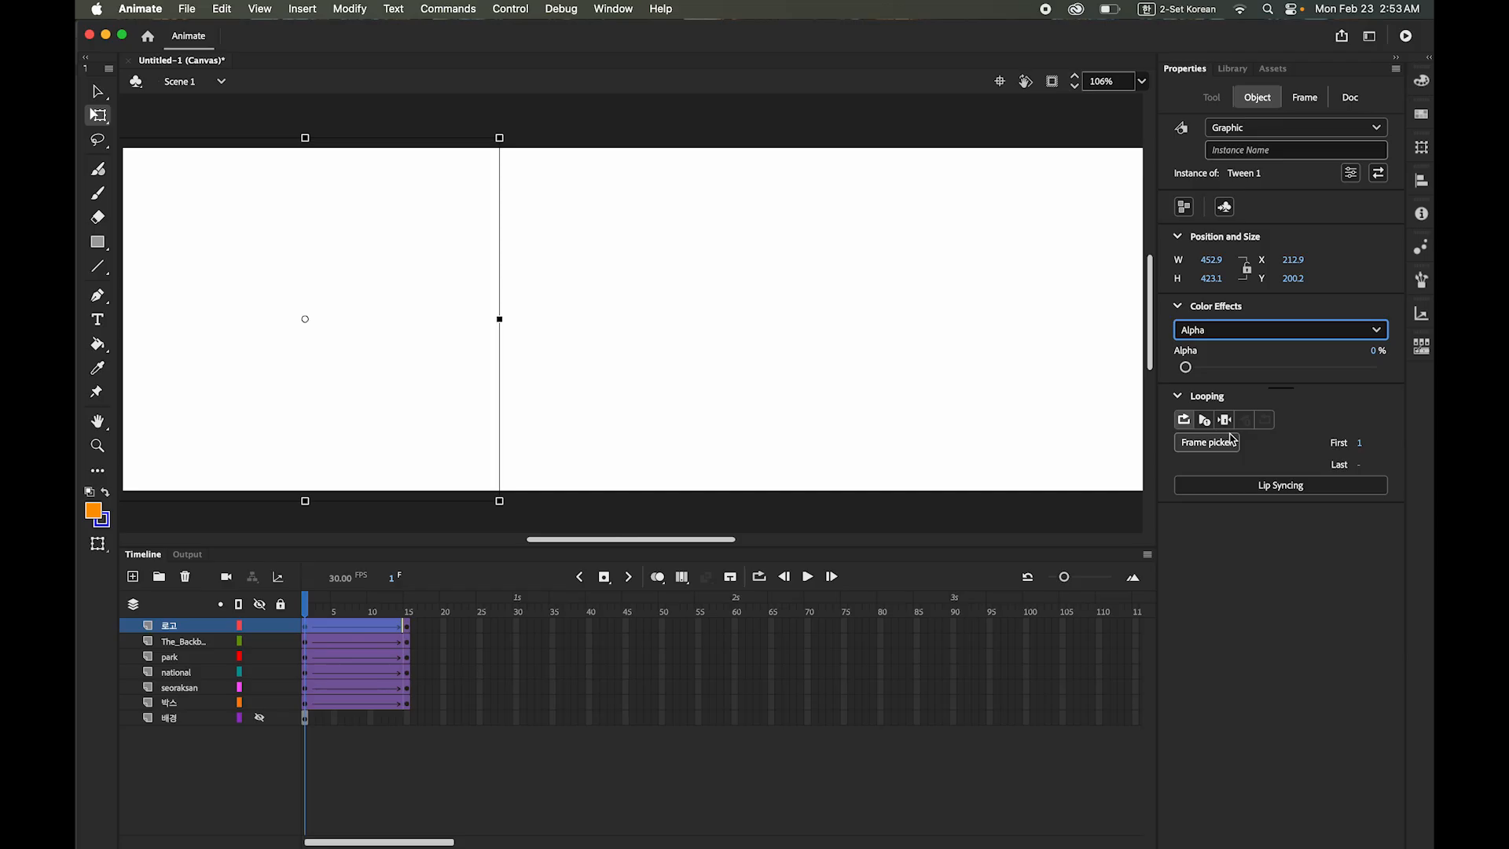
left_click(98, 91)
left_click(808, 577)
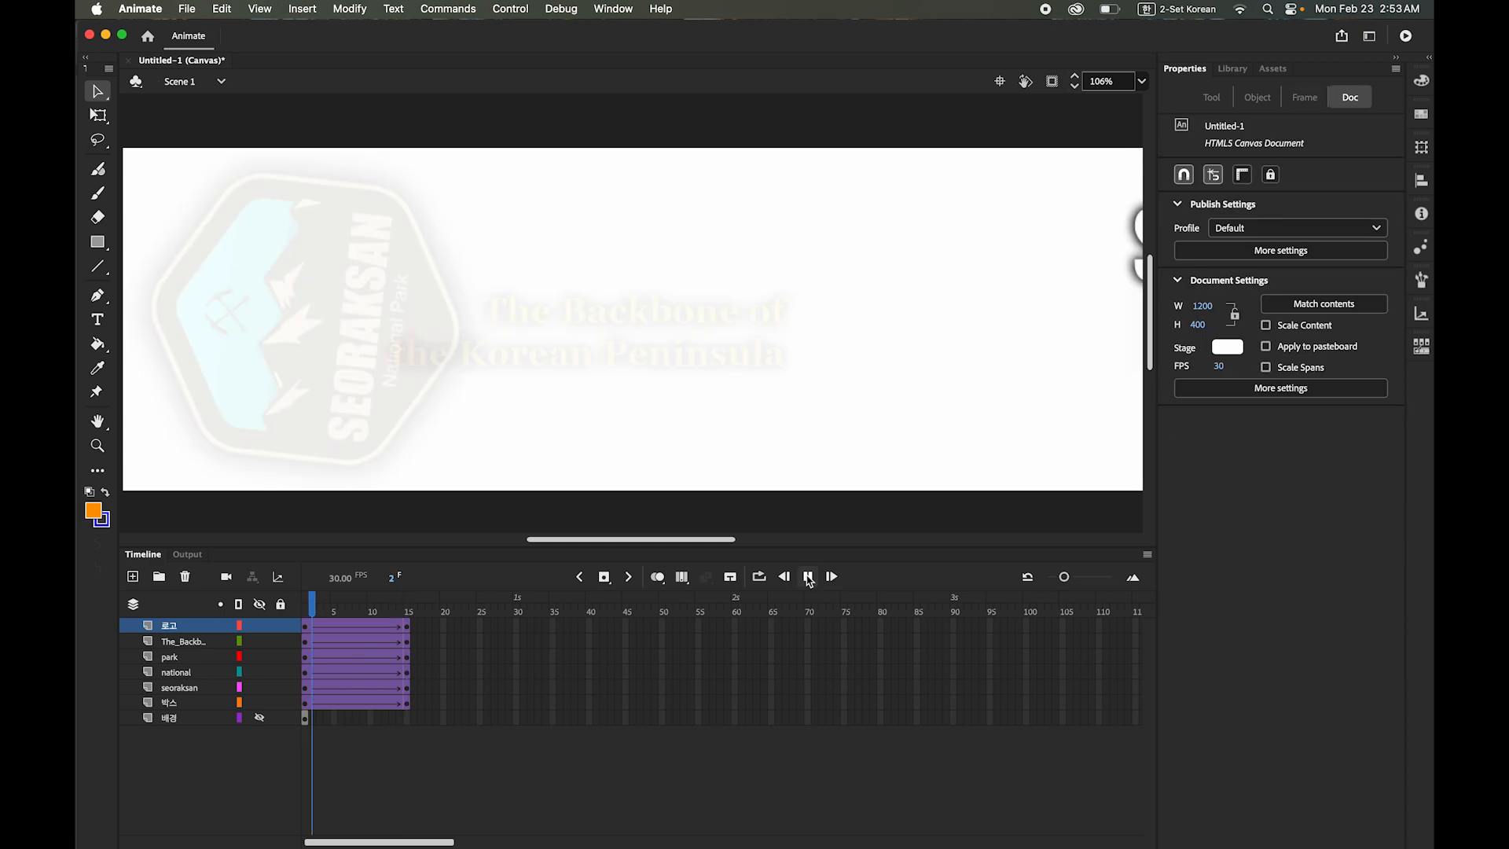
left_click(808, 577)
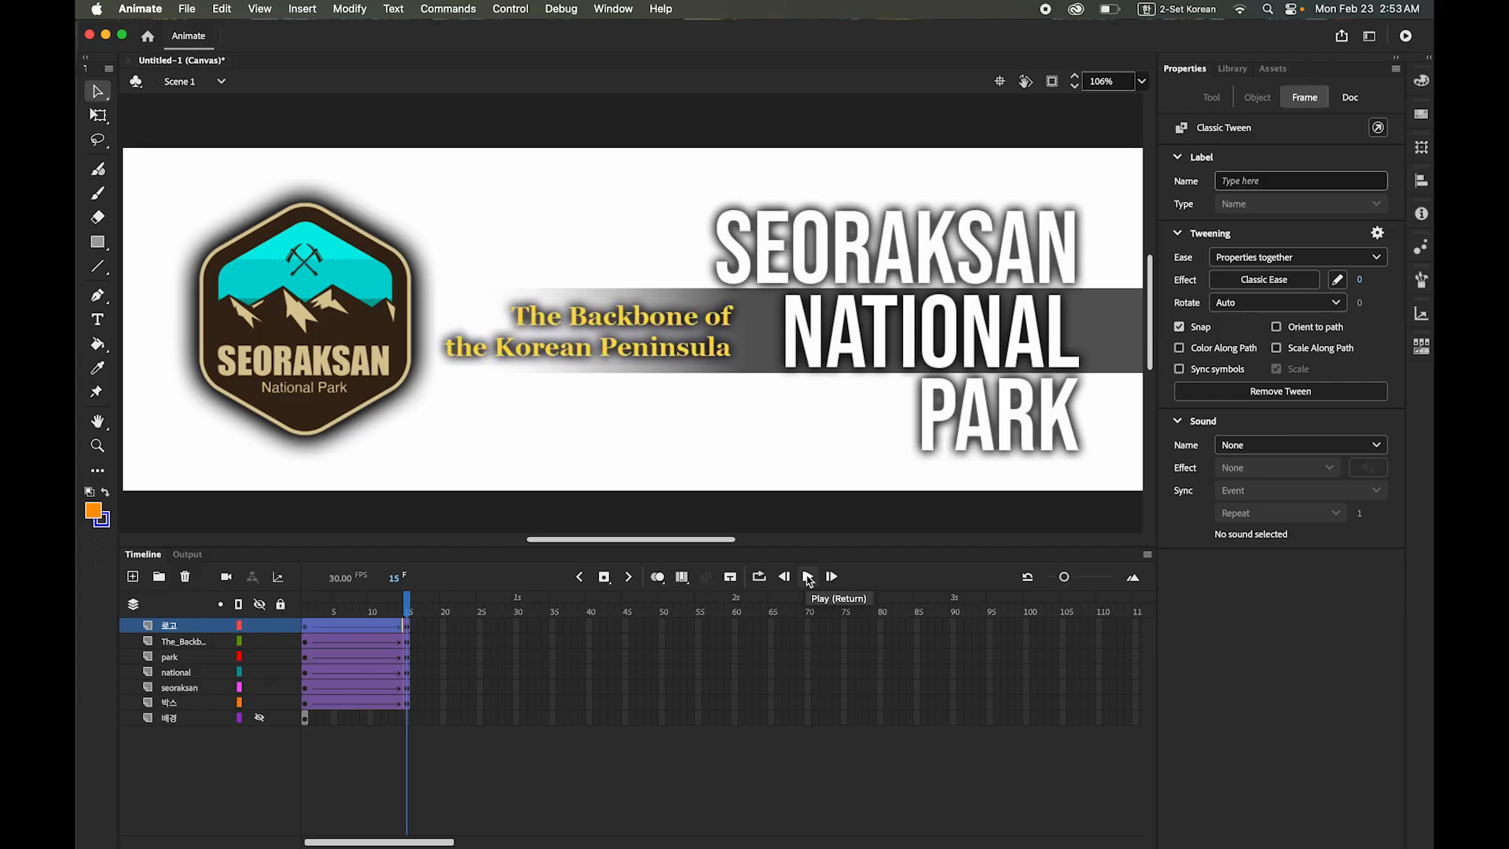
left_click(808, 577)
- Set the easing intensity to 100 for the classic tweens starting at frame 1 on layers 로고 through 박스 and play the result
left_click_drag(408, 612, 280, 614)
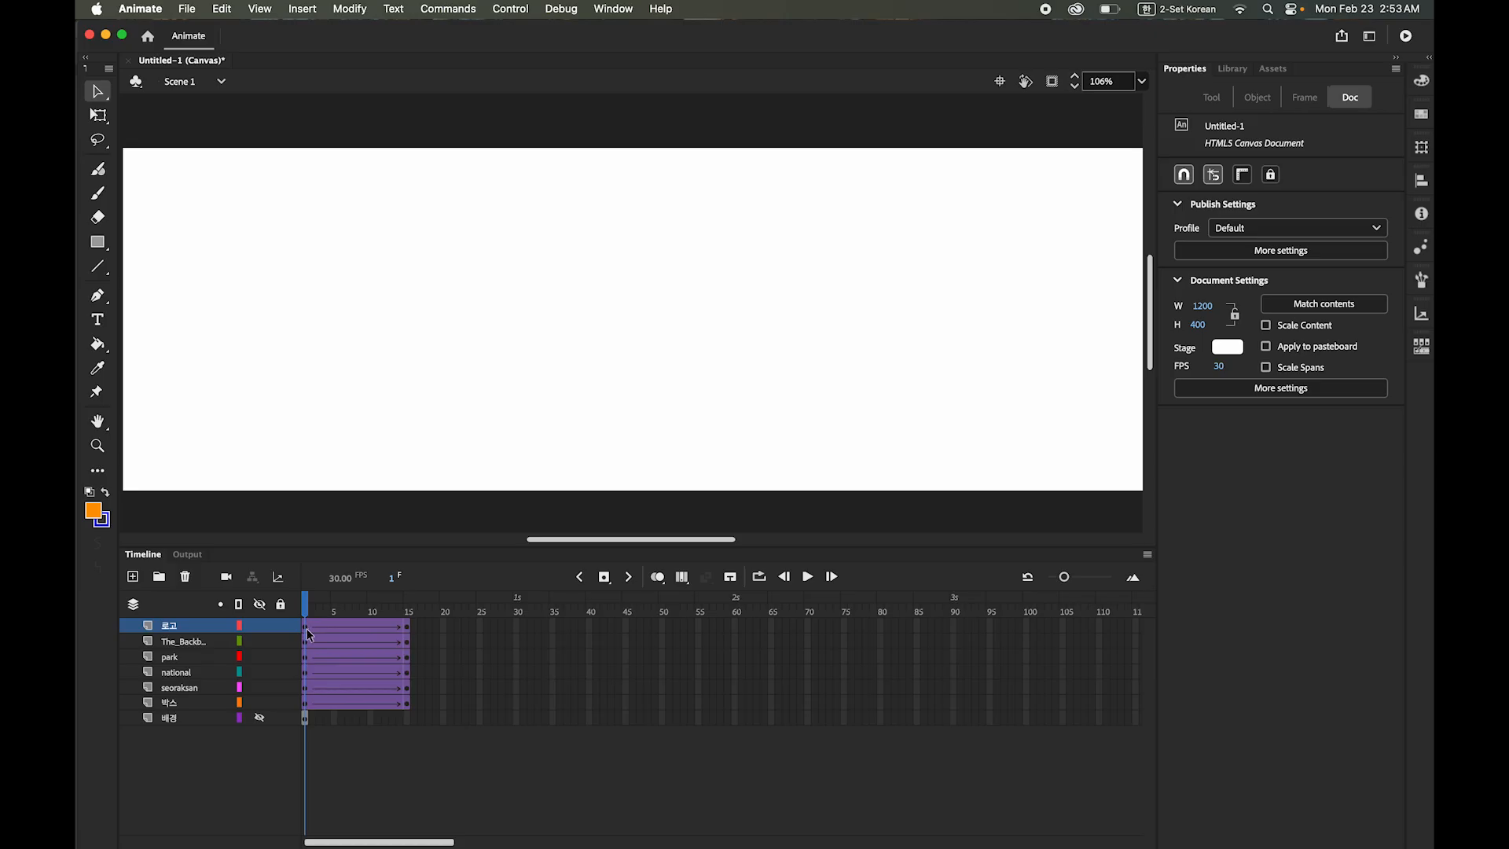
left_click(305, 628)
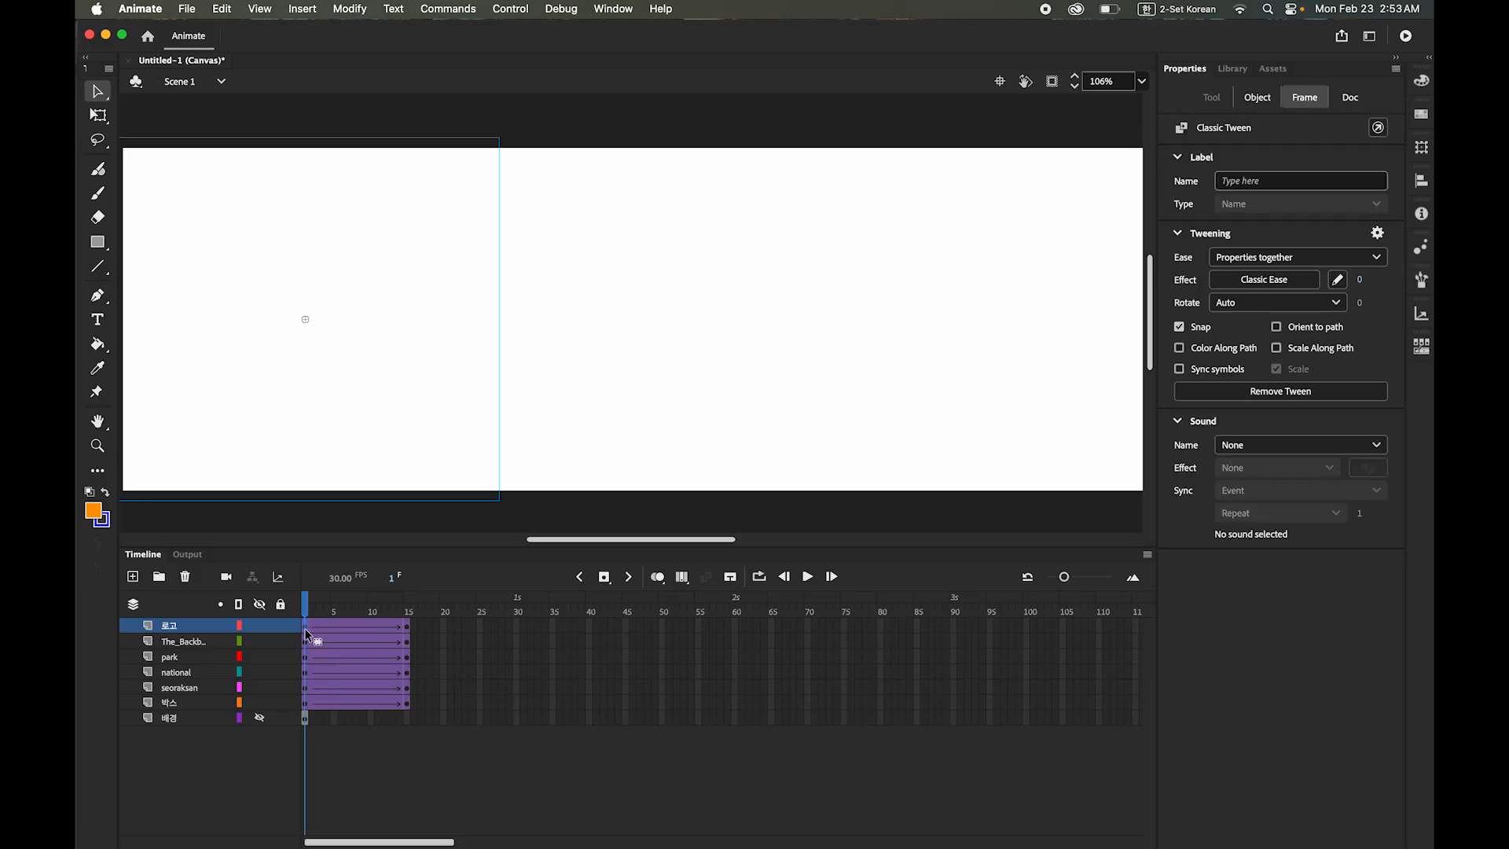
left_click(307, 703)
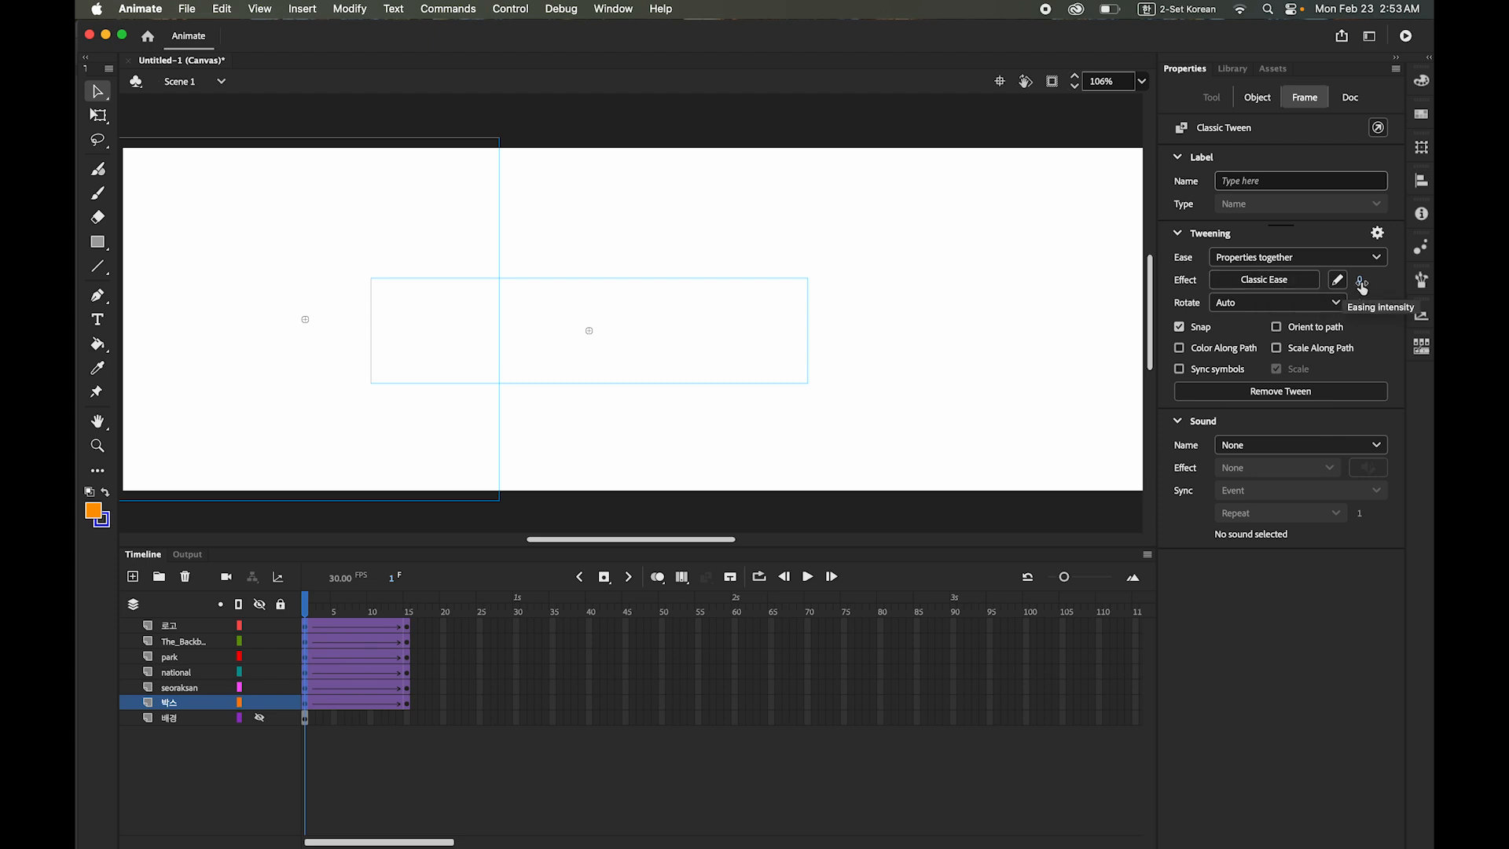
left_click(1362, 285)
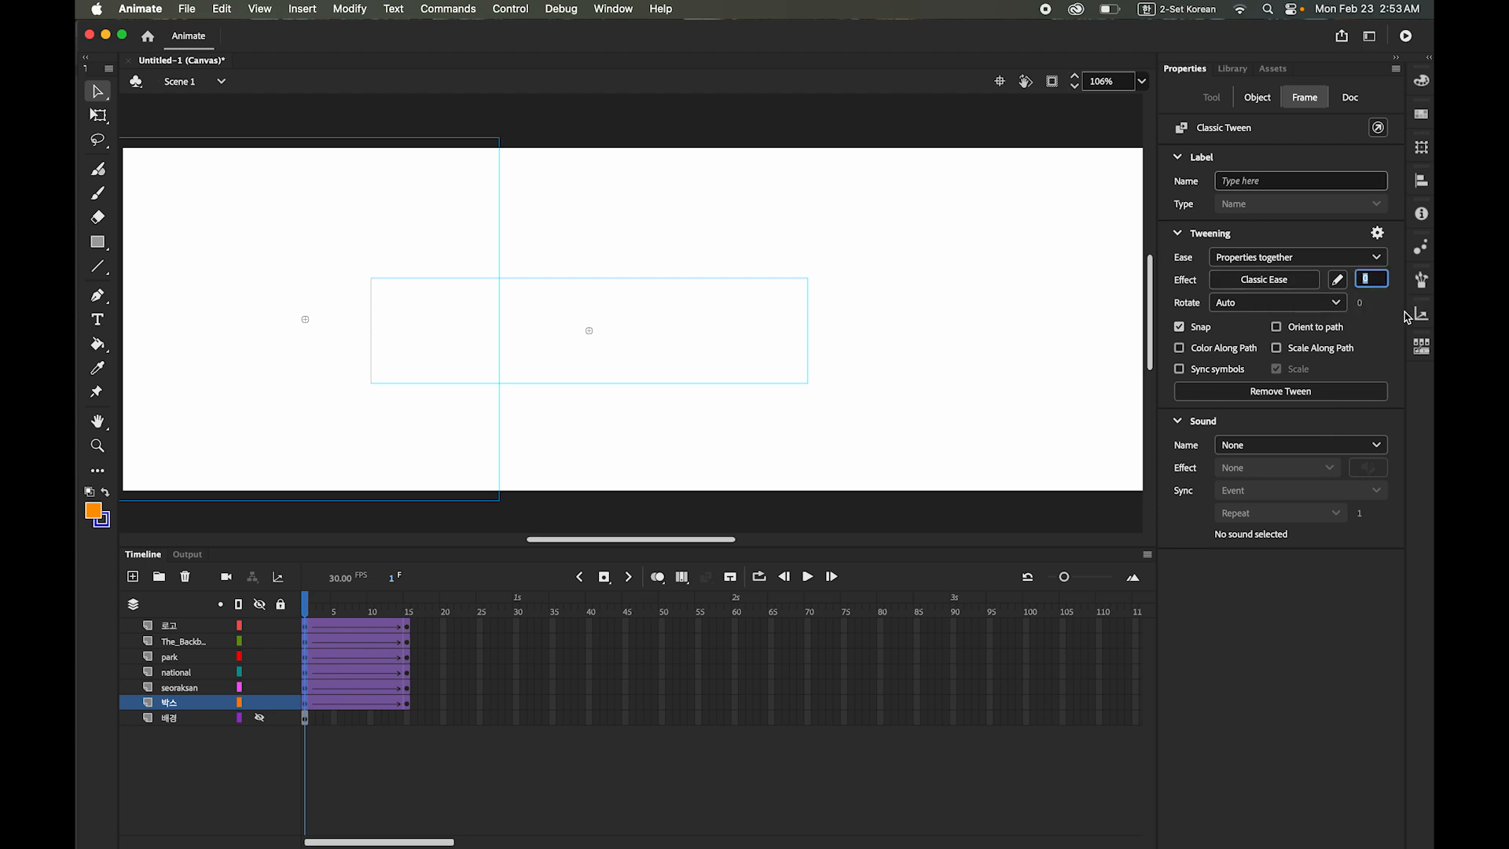
left_click(1369, 293)
left_click_drag(1363, 284, 1387, 306)
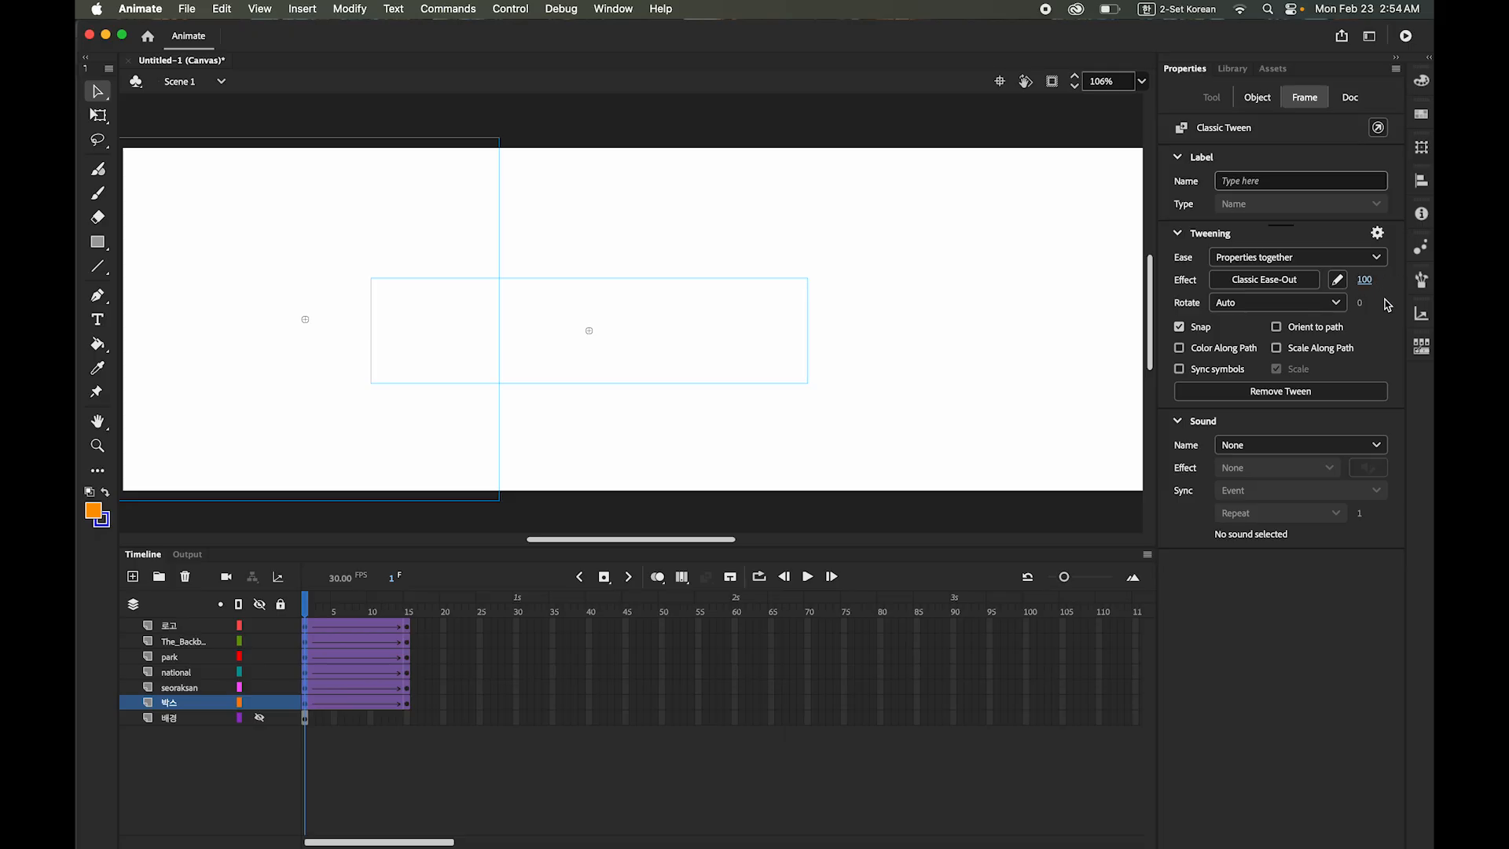
left_click(939, 515)
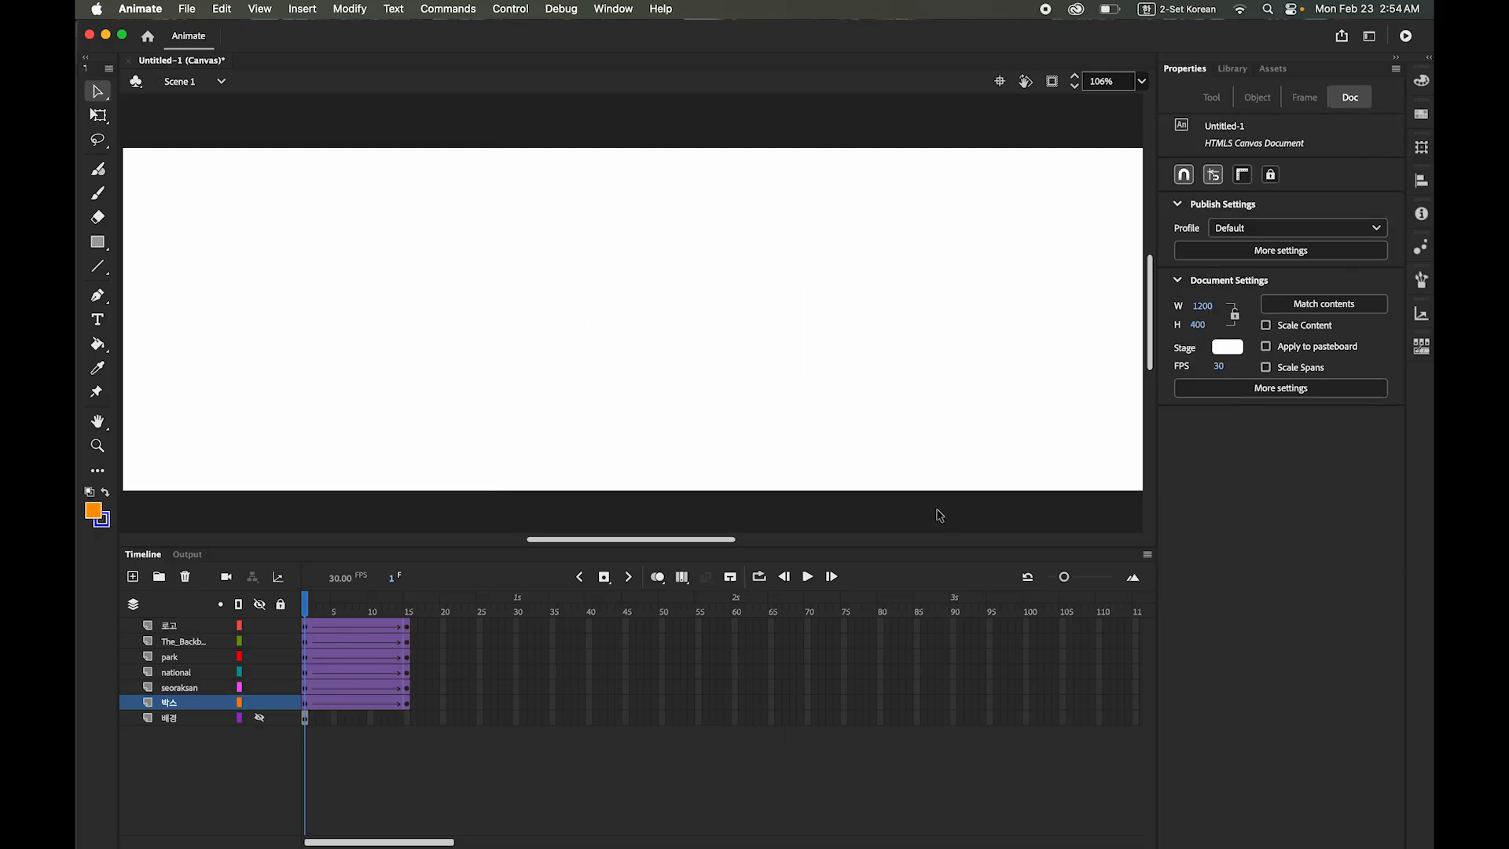
left_click(809, 577)
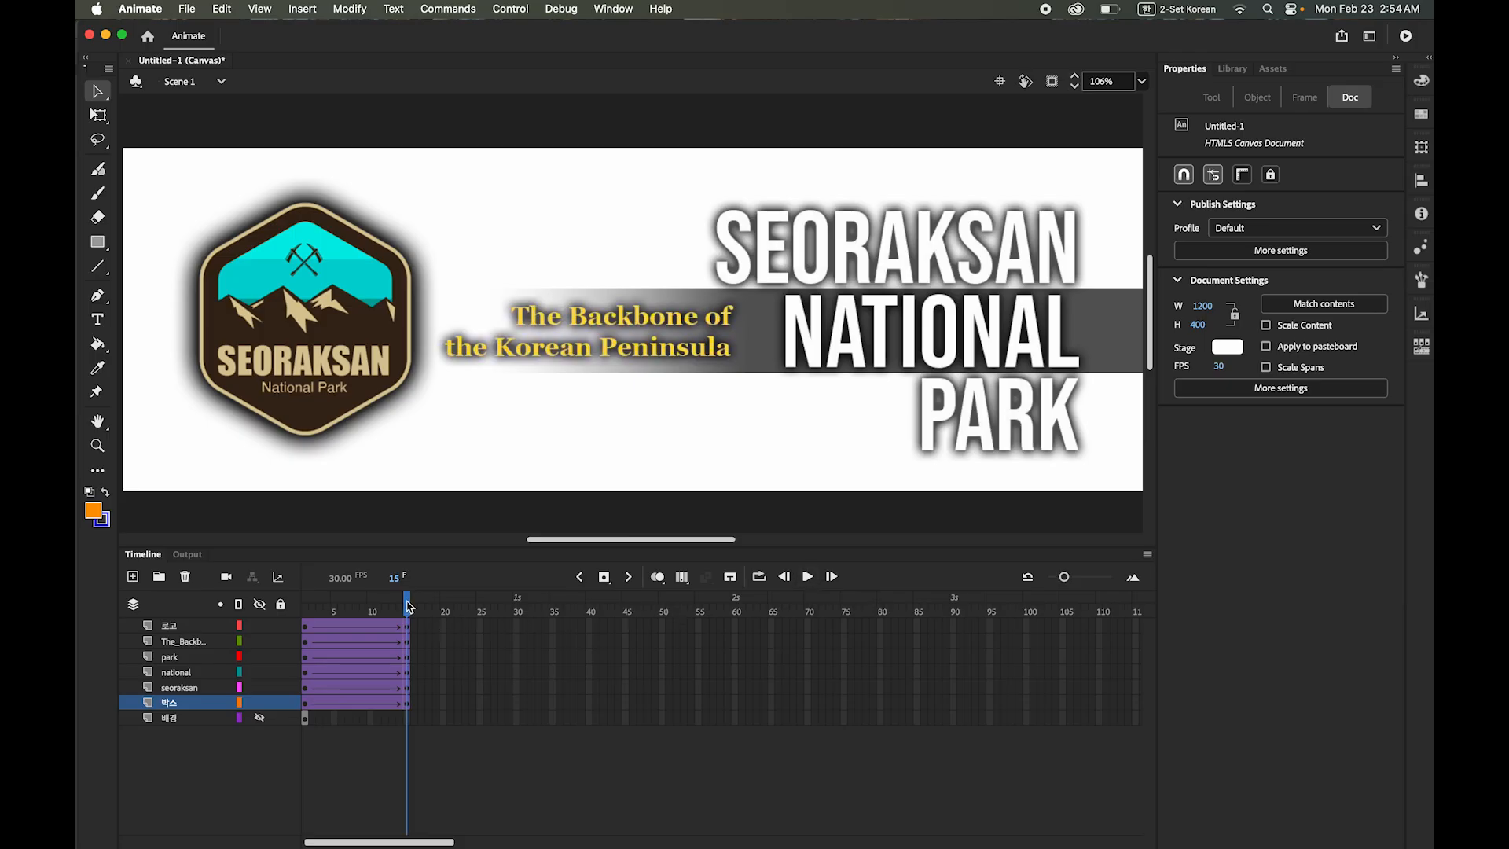
mouse_move(408, 604)
left_mouse_down()
mouse_move(324, 604)
mouse_move(407, 605)
left_mouse_up()
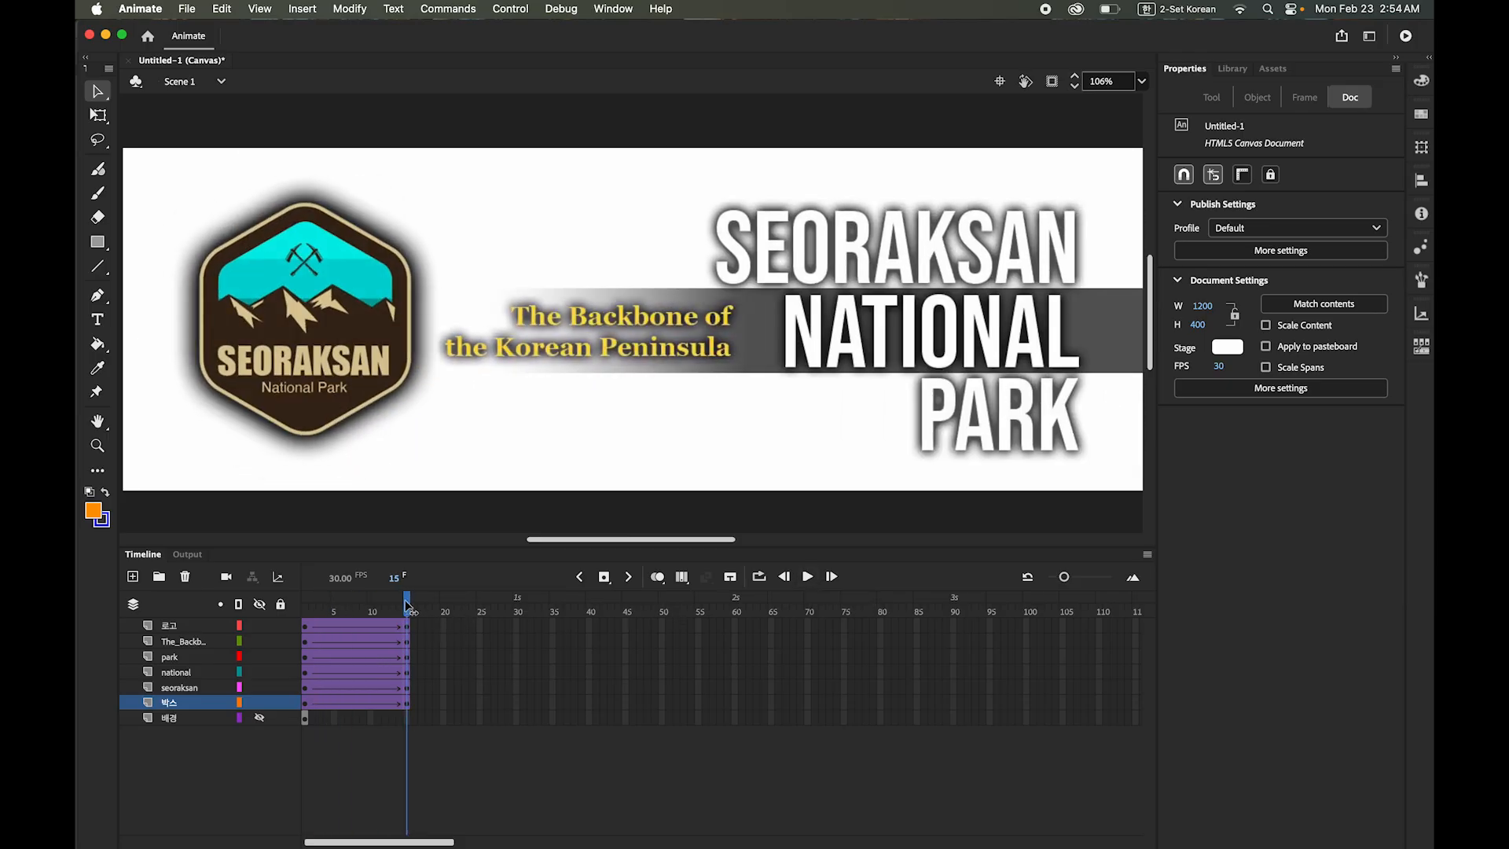
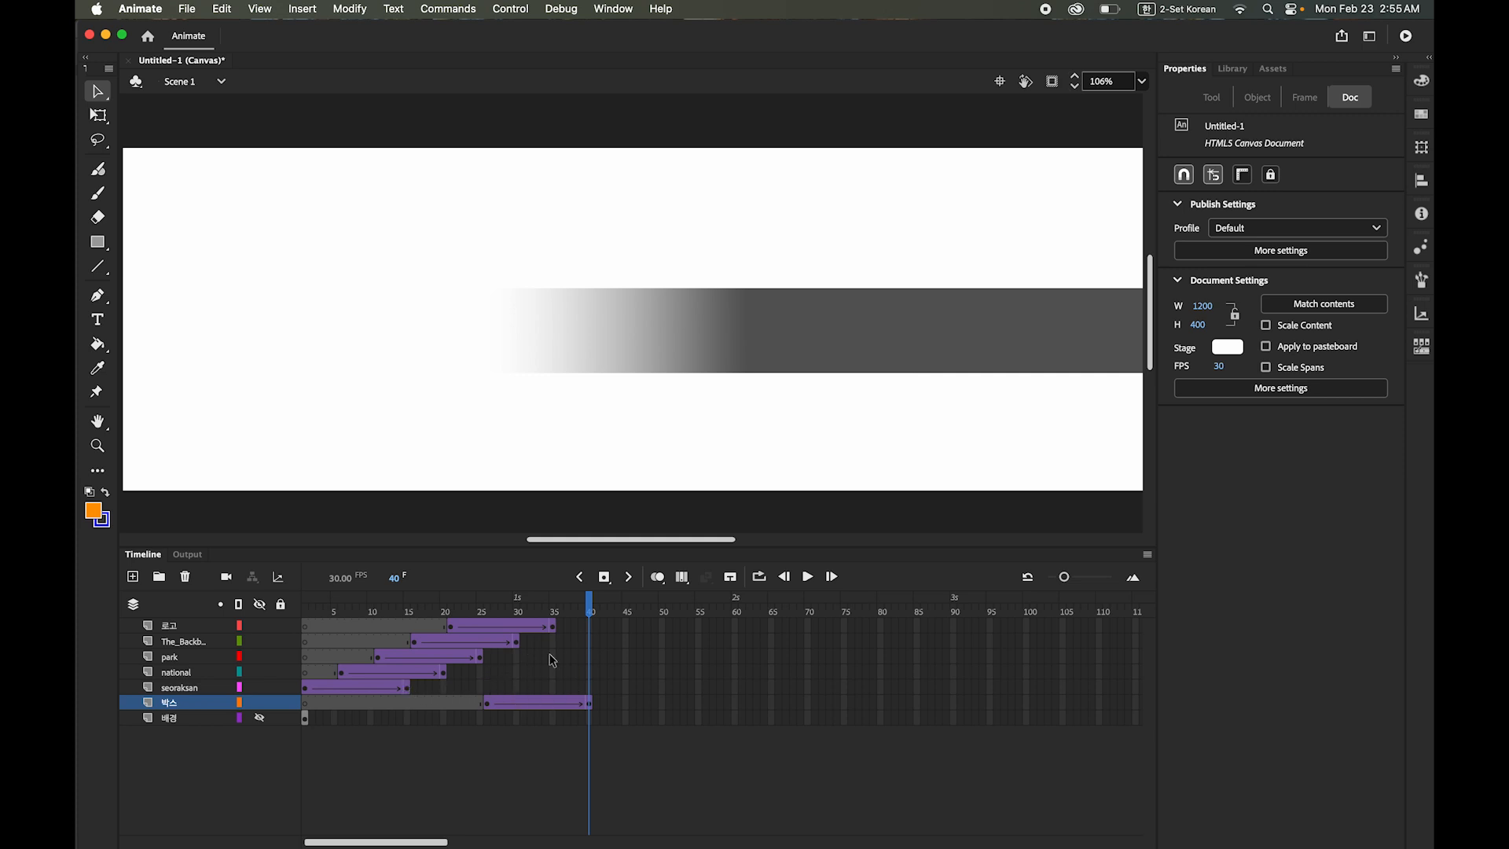
- Insert keyframes at frame 40 on the layers from seoraksan up to 로고
mouse_move(591, 605)
left_mouse_down()
mouse_move(566, 605)
mouse_move(589, 605)
left_mouse_up()
left_click(589, 688)
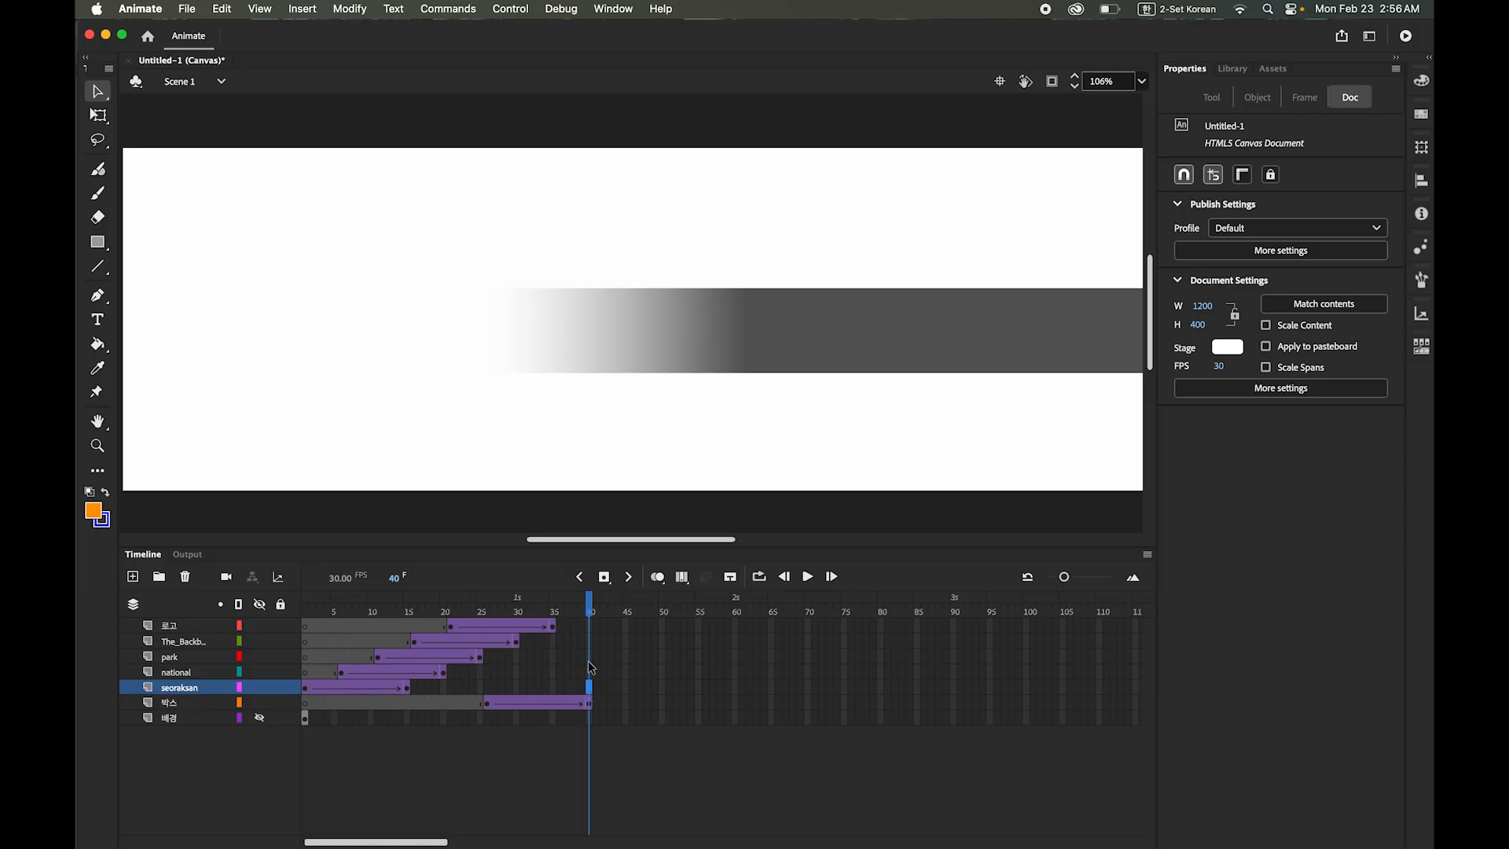
left_click(592, 628, "shift")
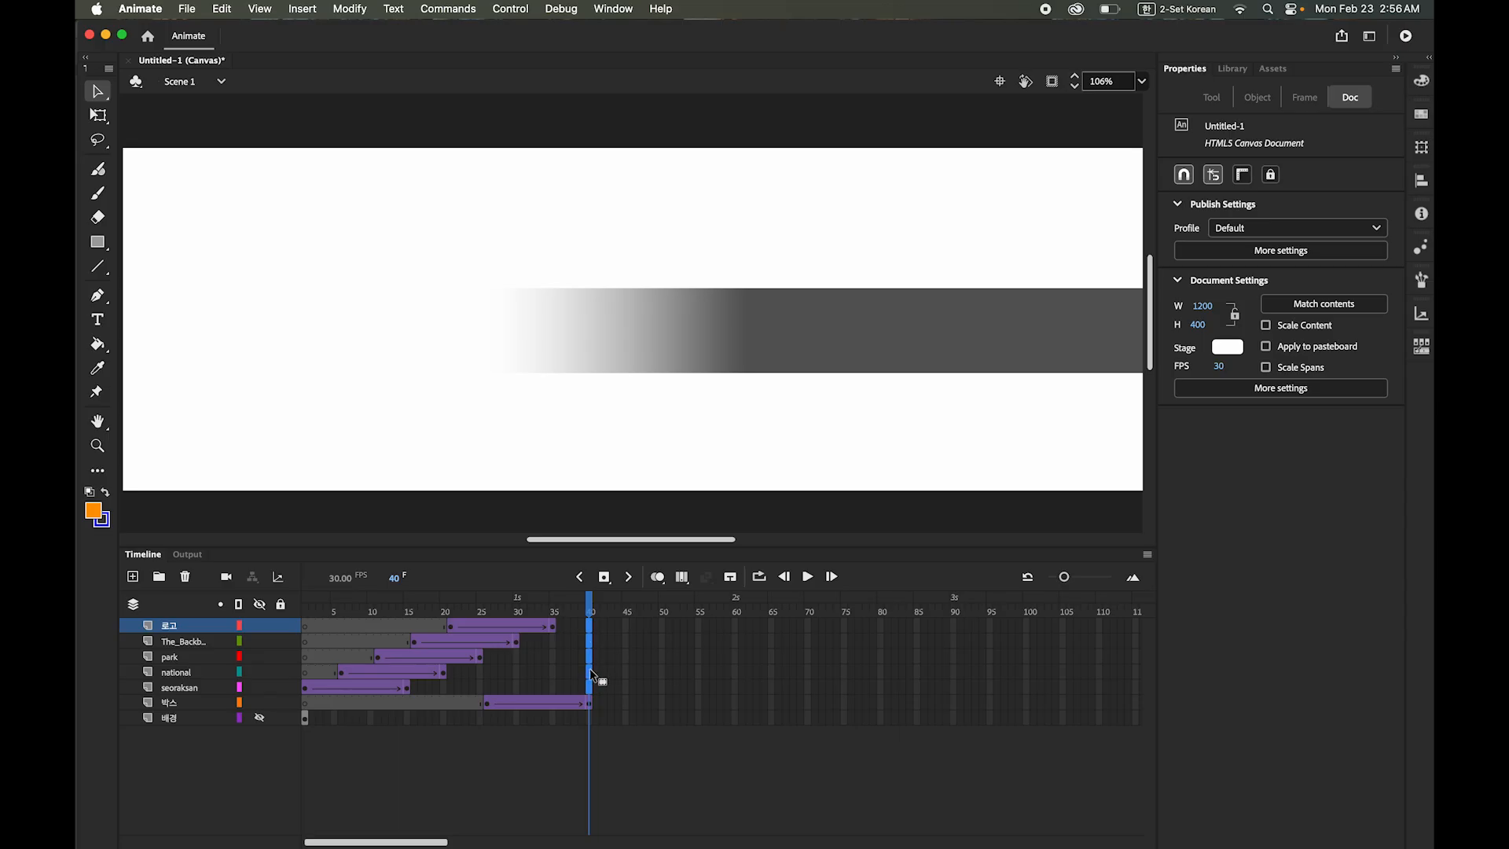
left_click(605, 579)
- Play the animation through frame 40 several times to review the staggered entrances of the titles, tagline, logo and box
left_click_drag(589, 605, 294, 605)
left_click(807, 578)
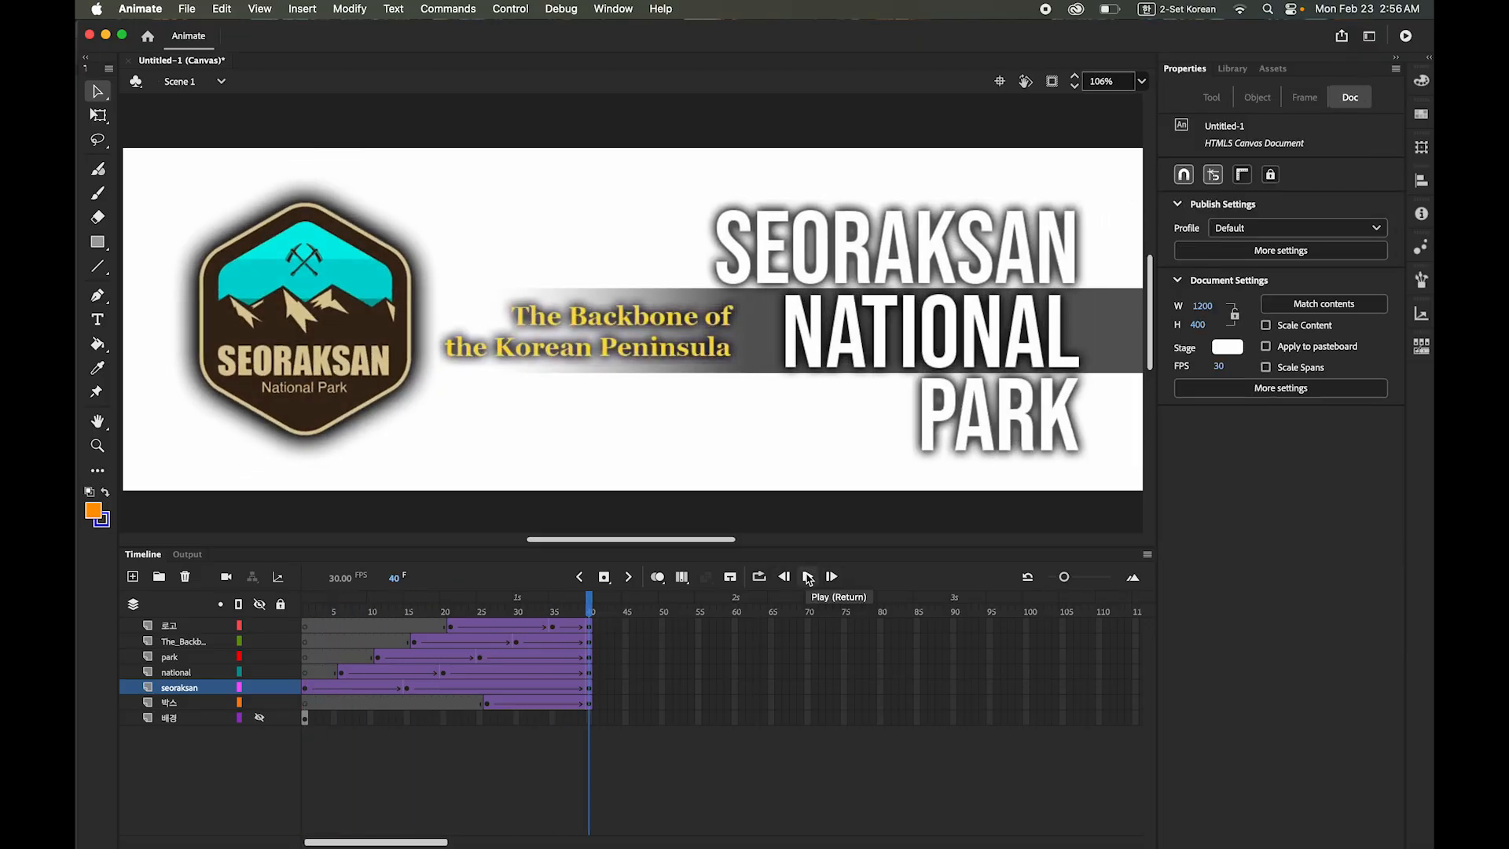
left_click(808, 577)
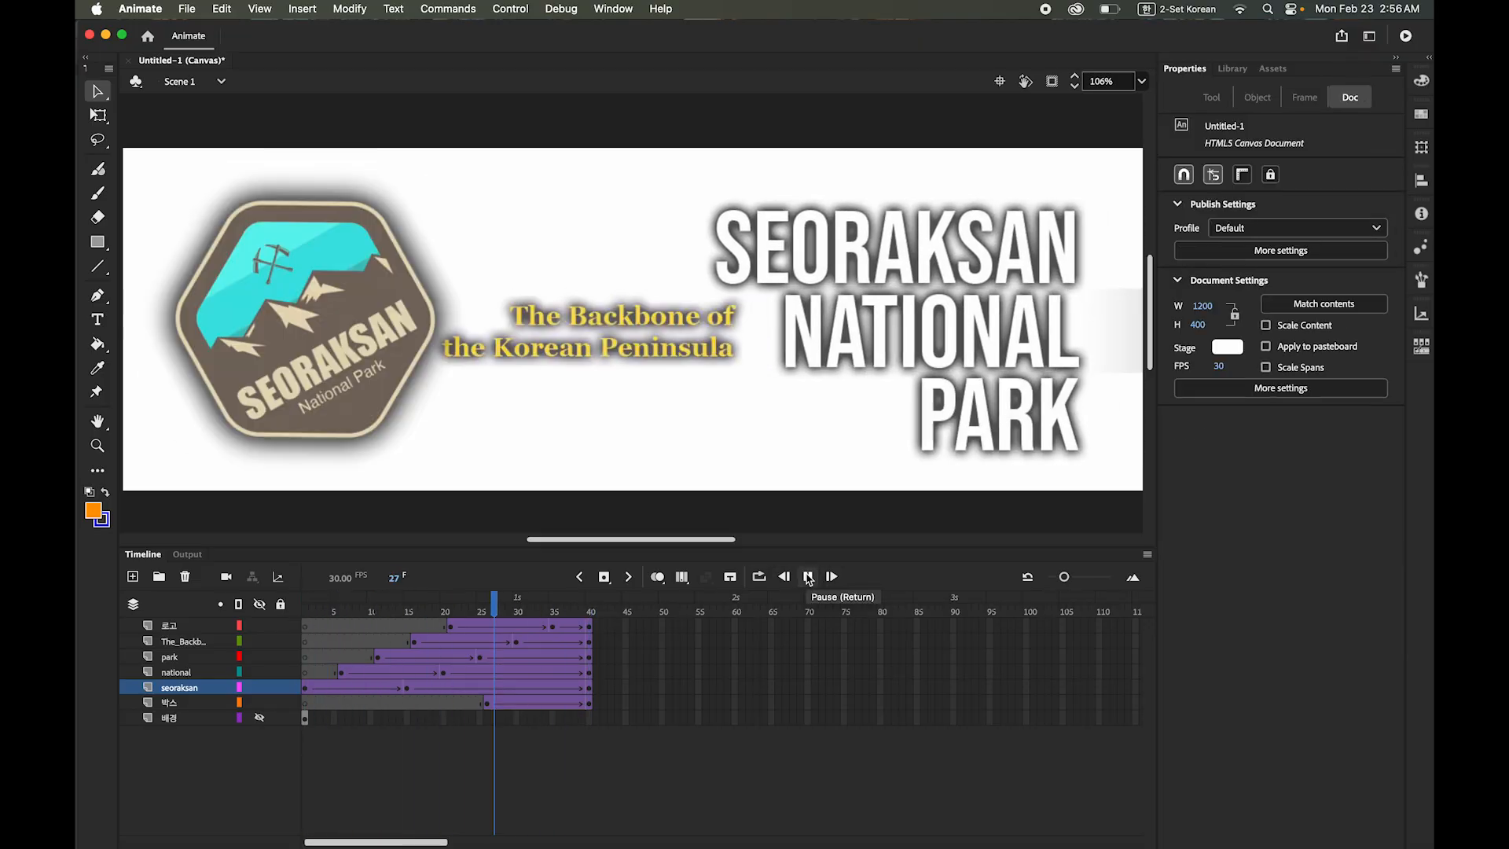
left_click(808, 578)
left_click(808, 577)
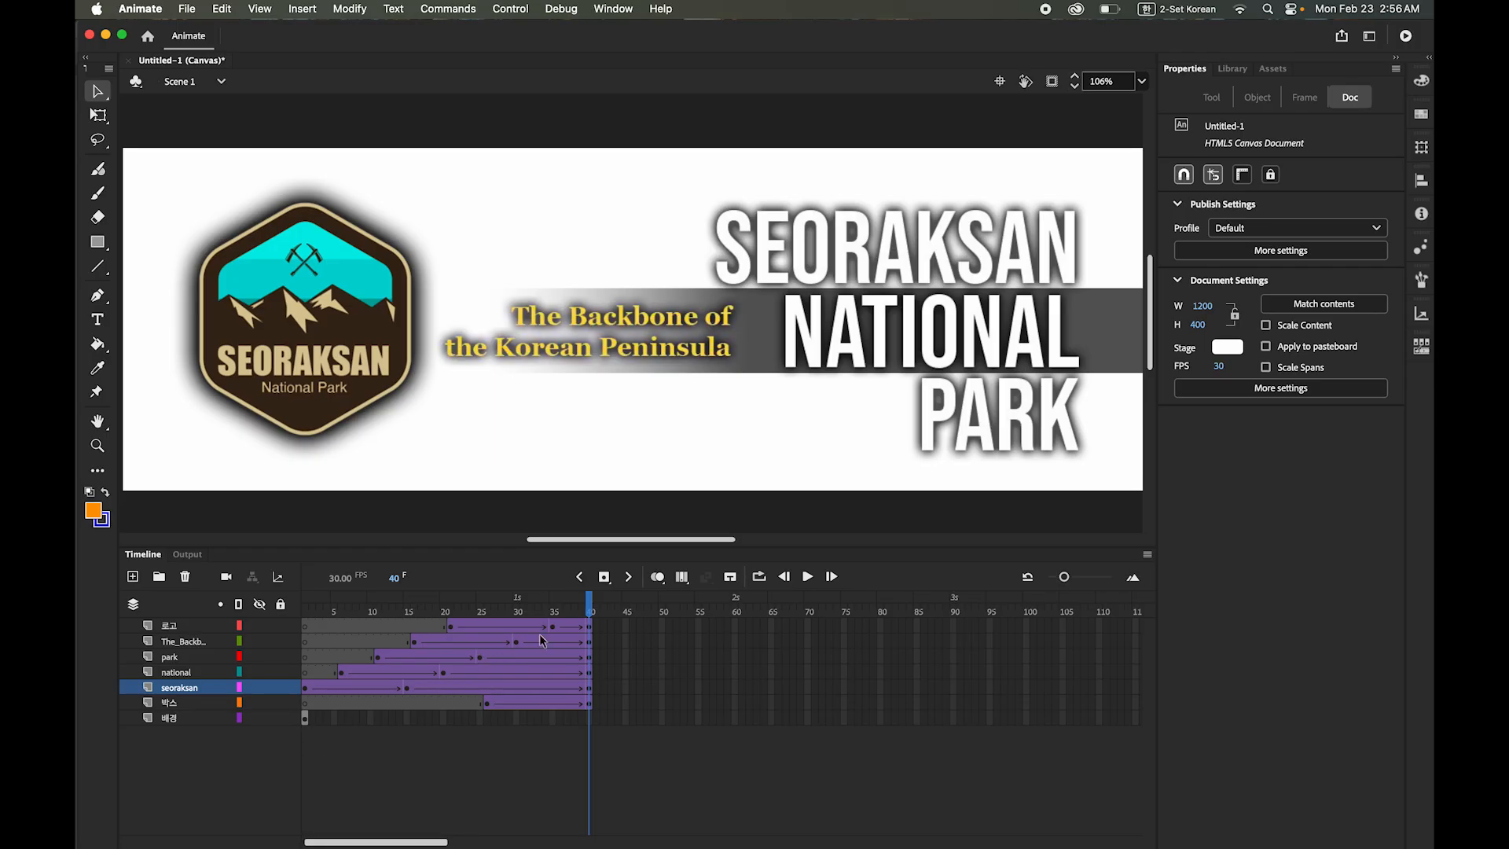
left_click(448, 612)
key("Return")
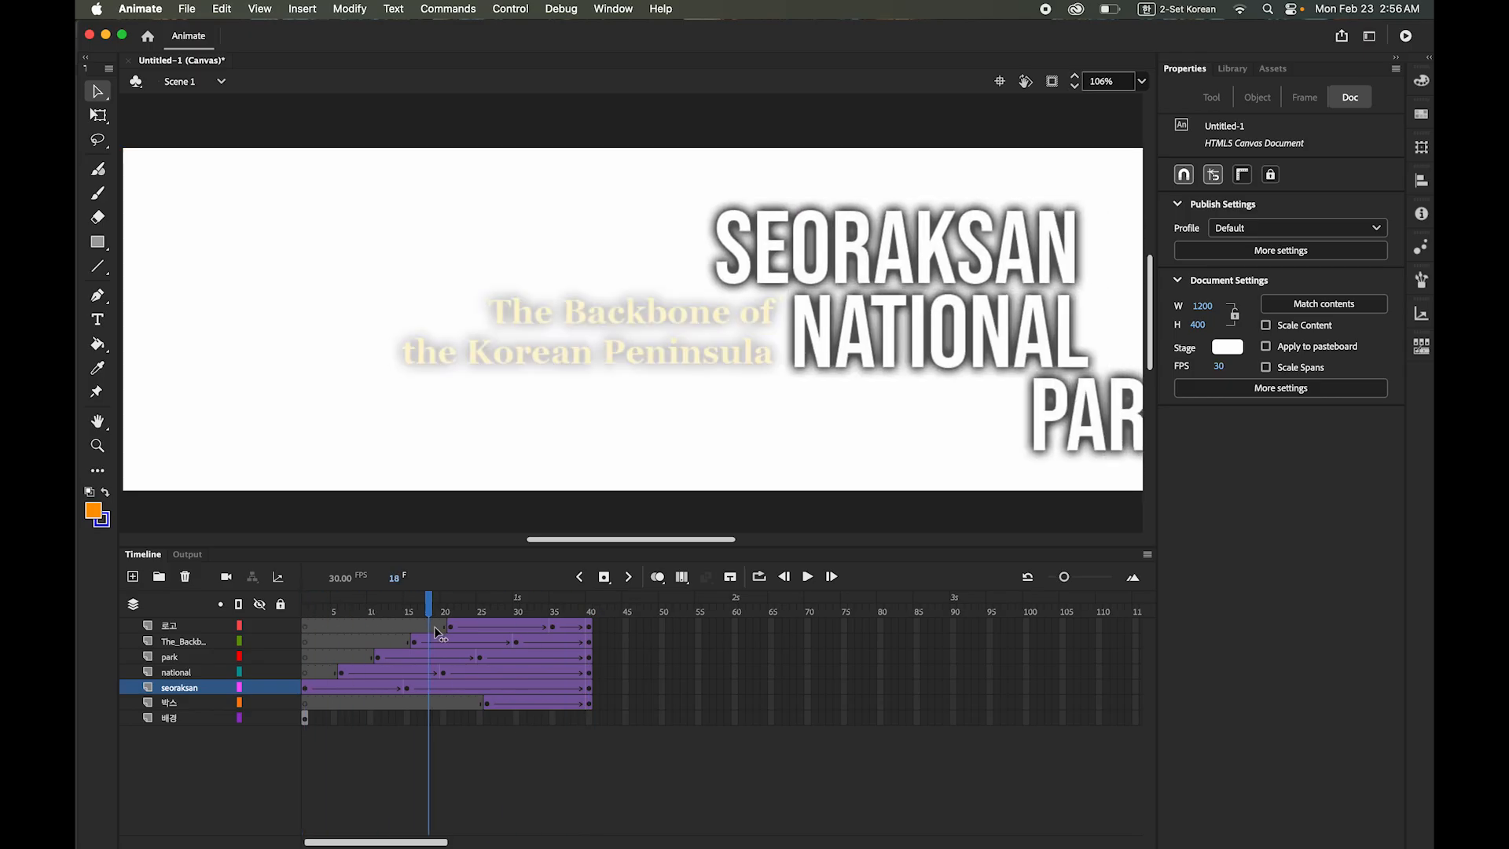
key("Return")
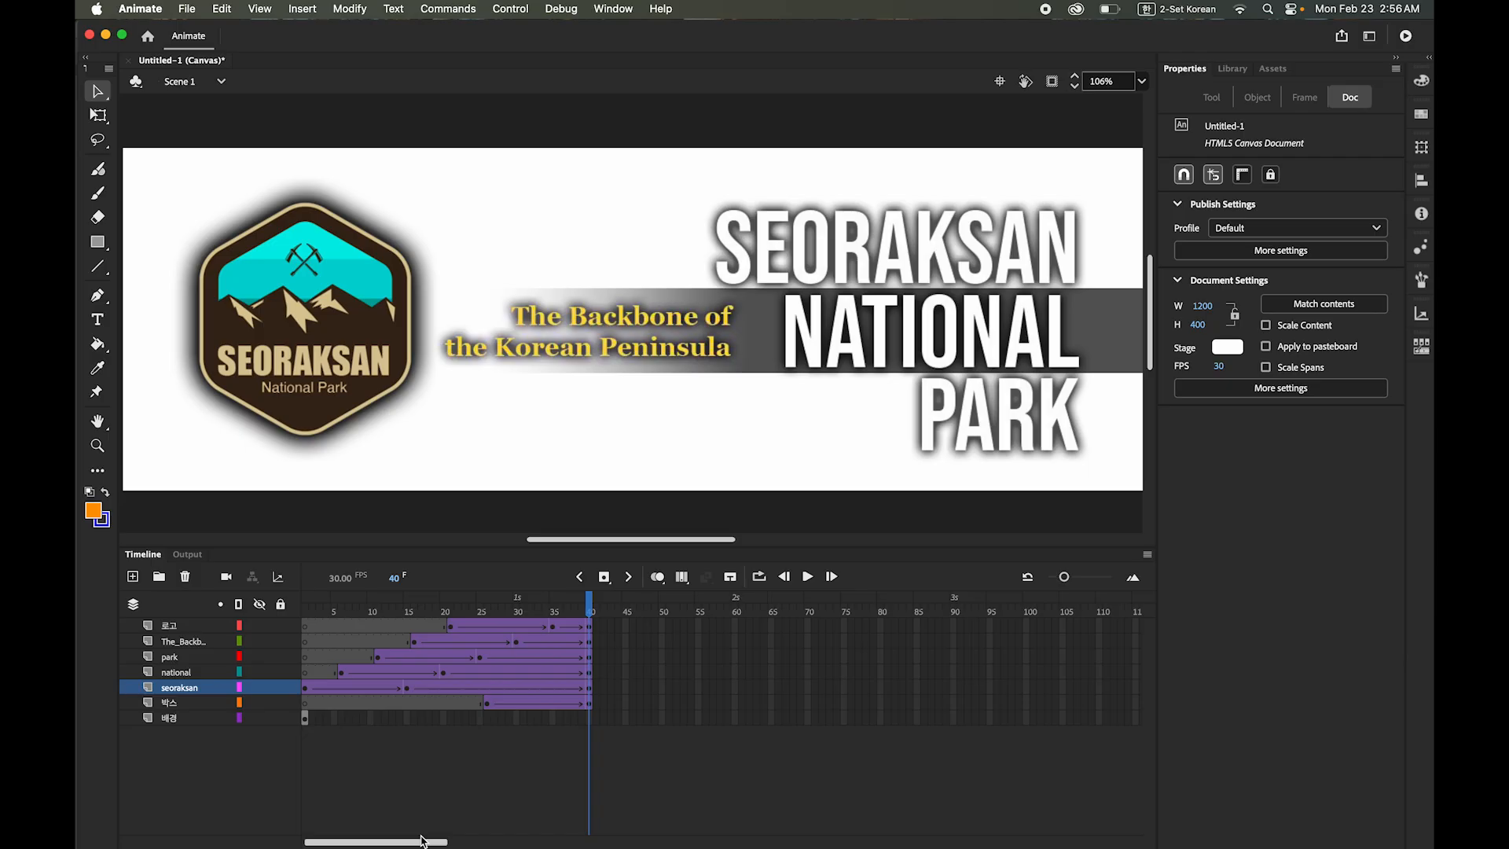
- Insert keyframes at frame 300 on all layers from 로고 down to 배경
left_click_drag(421, 841, 714, 845)
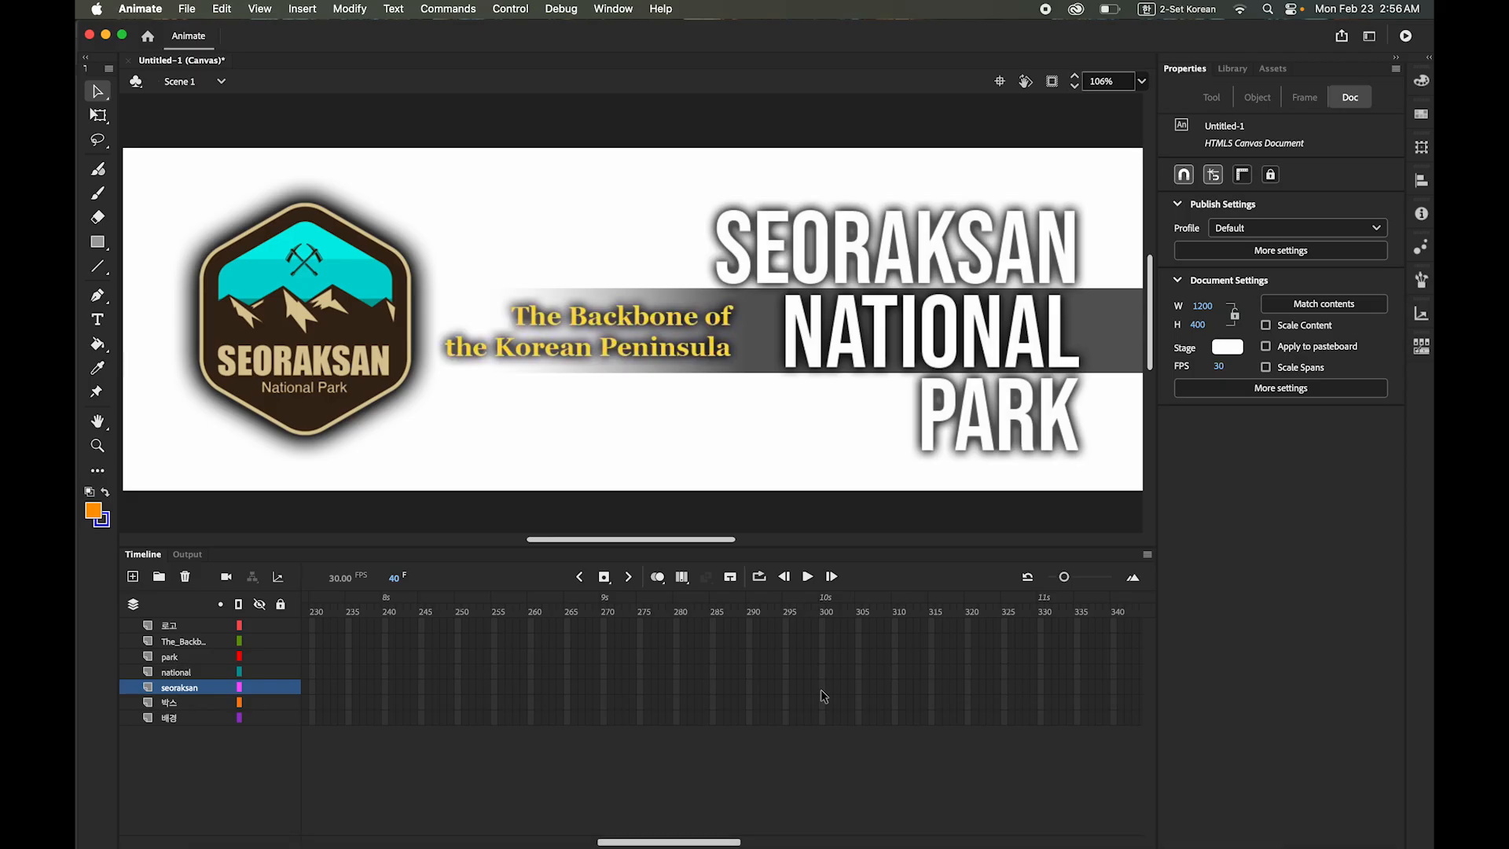
left_click(825, 627)
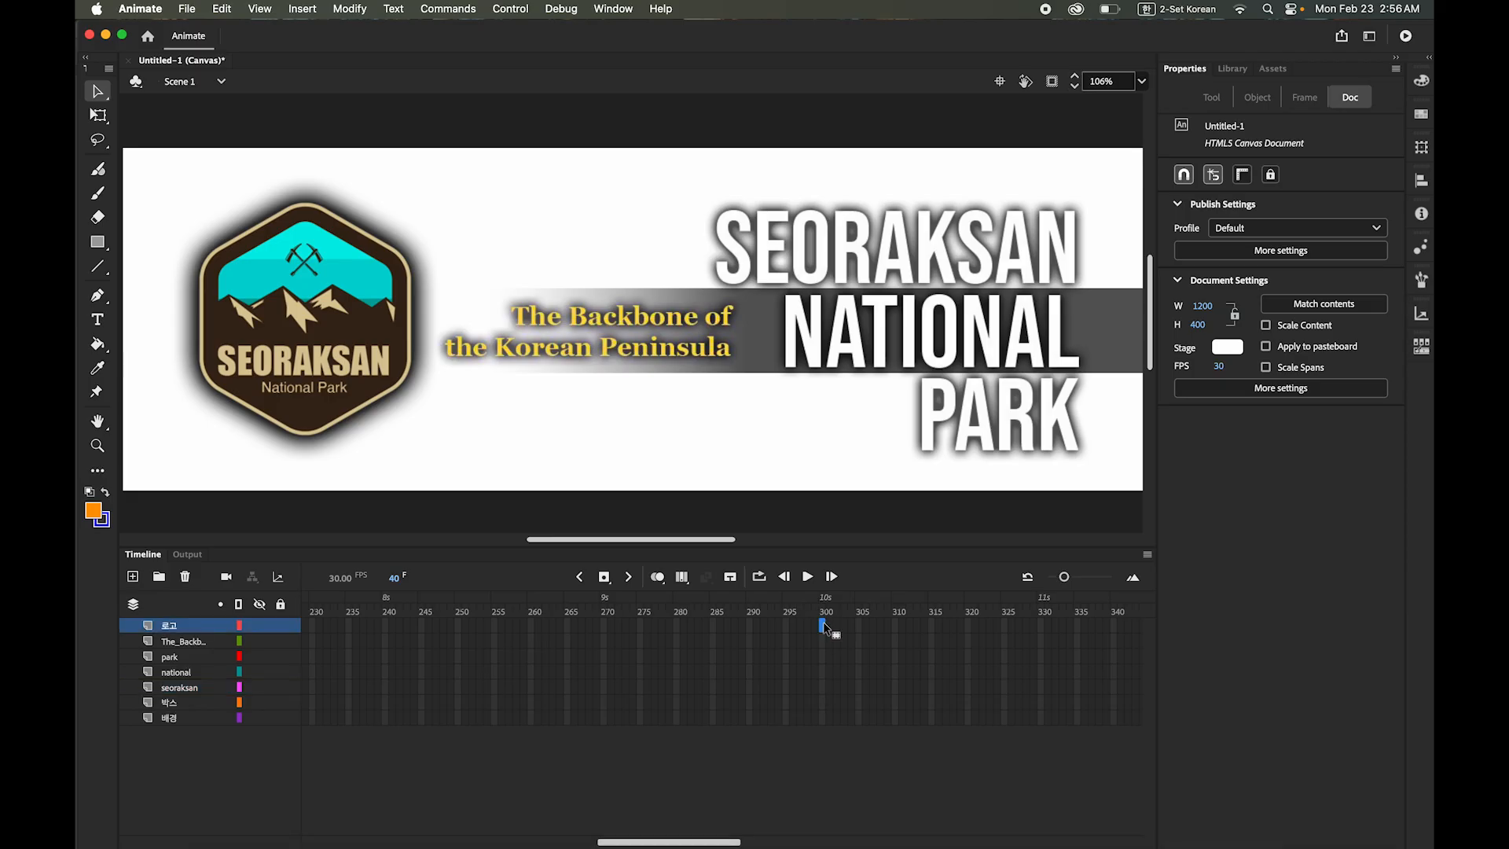
left_click(823, 717, "shift")
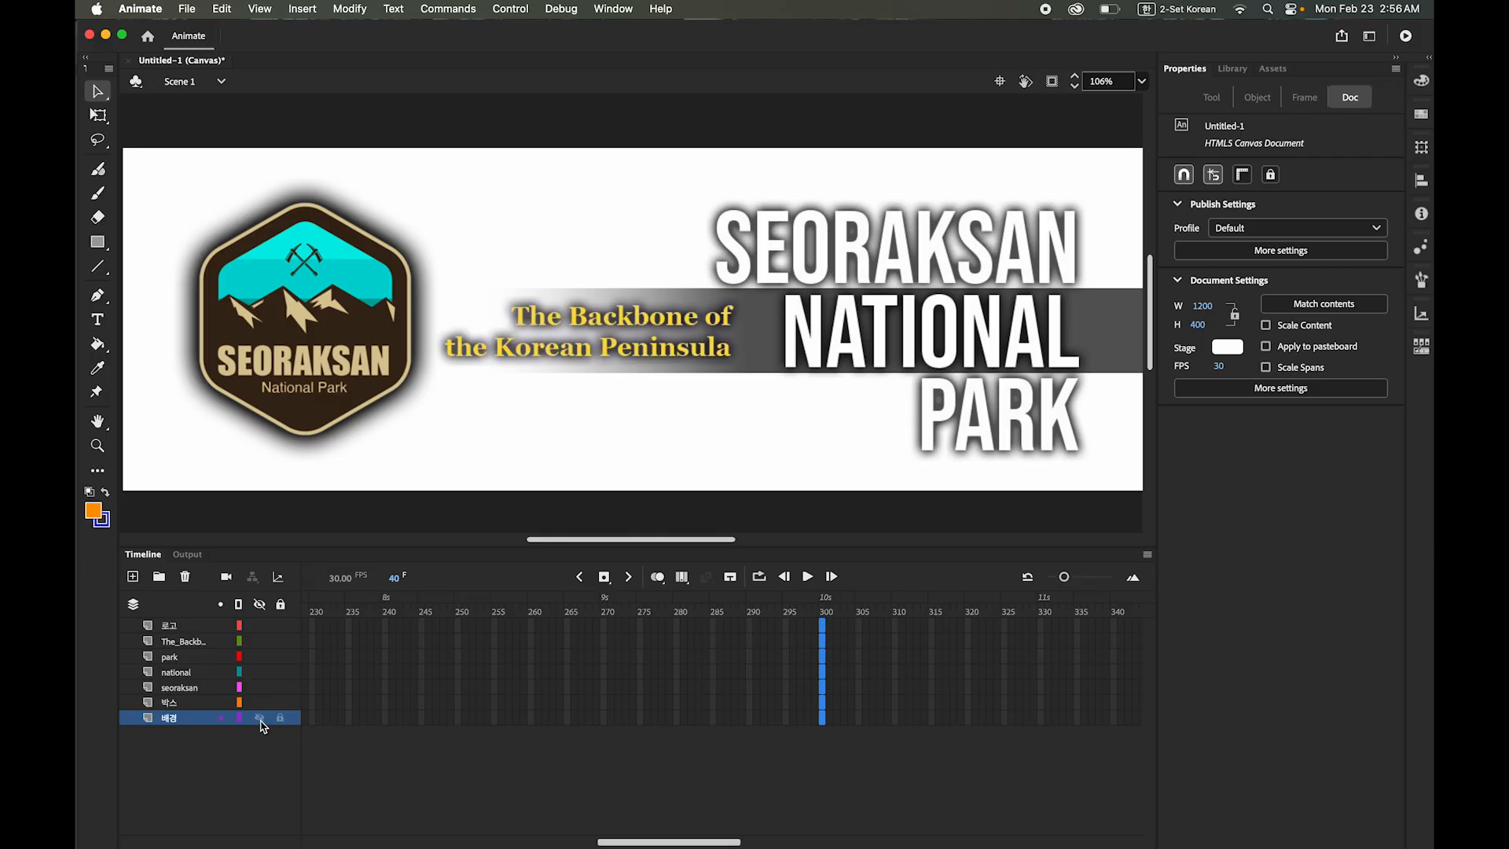
left_click(604, 580)
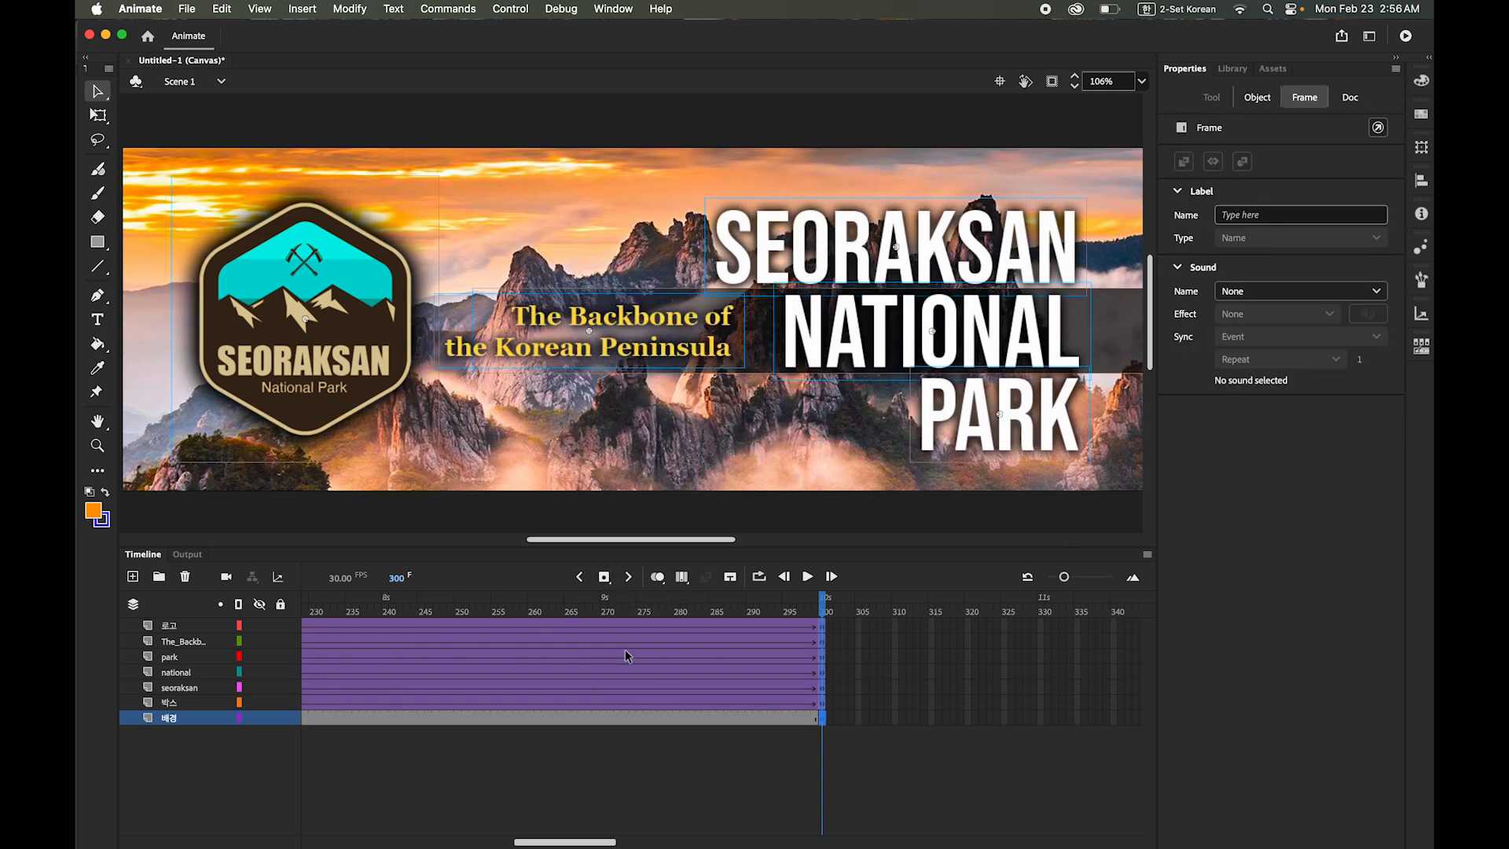
- Preview the animation on the timeline and as a test movie in the browser, and return to the Animate timeline
left_click(807, 577)
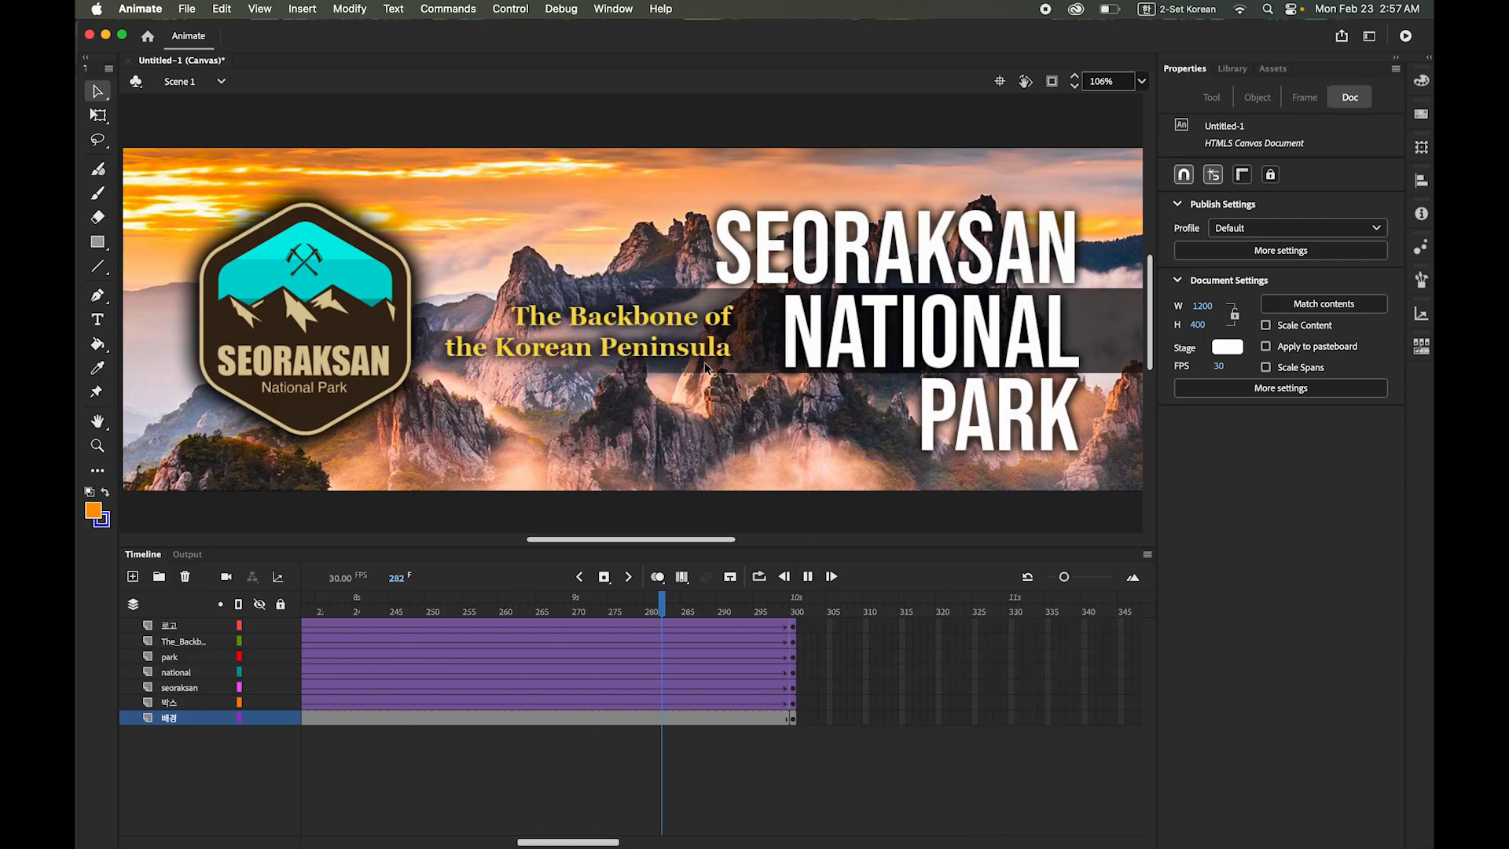
left_click(517, 8)
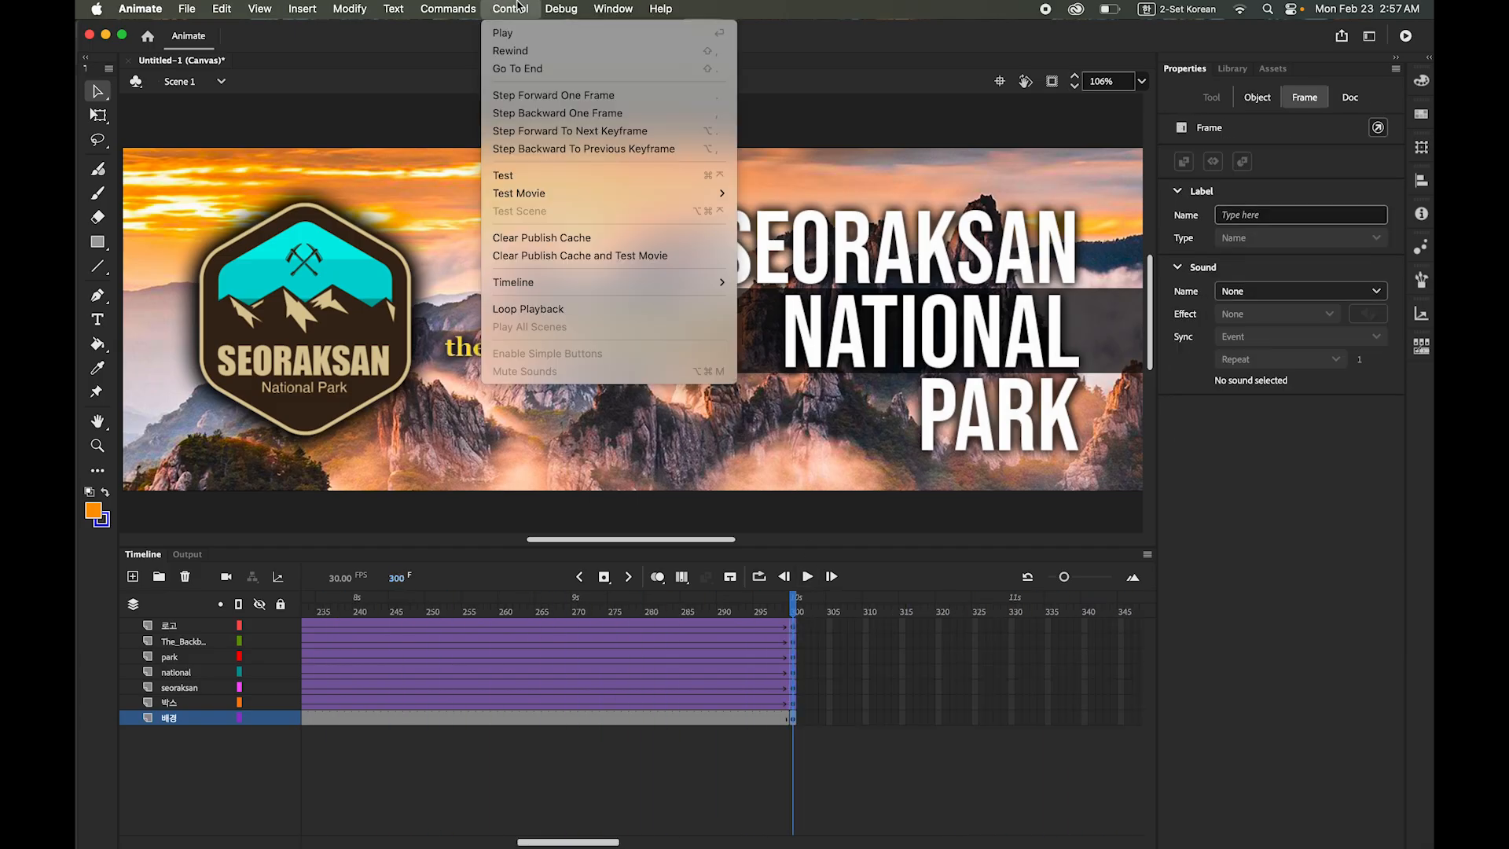
mouse_move(570, 197)
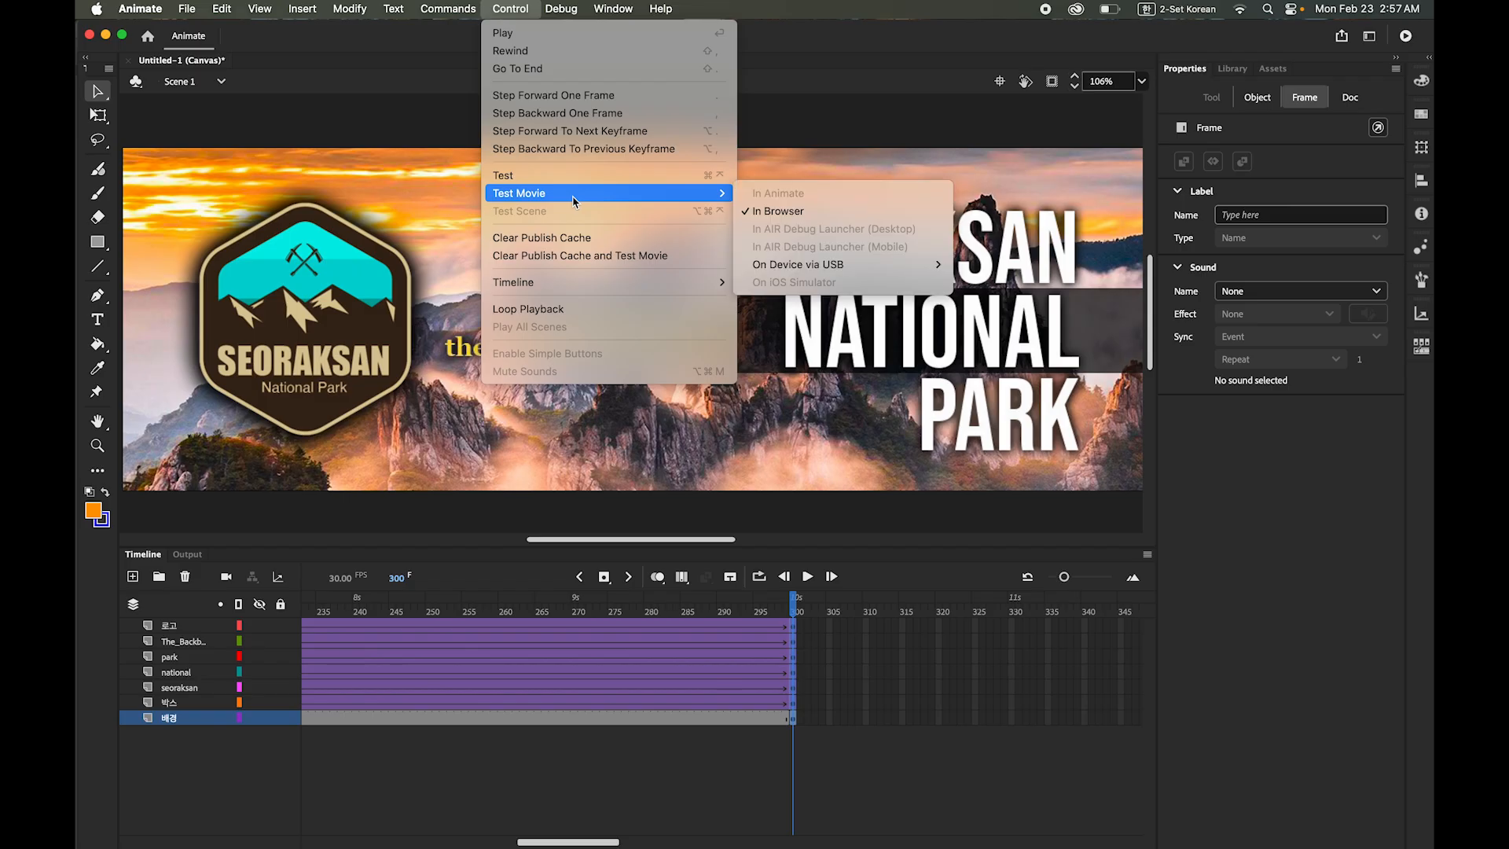
left_click(776, 212)
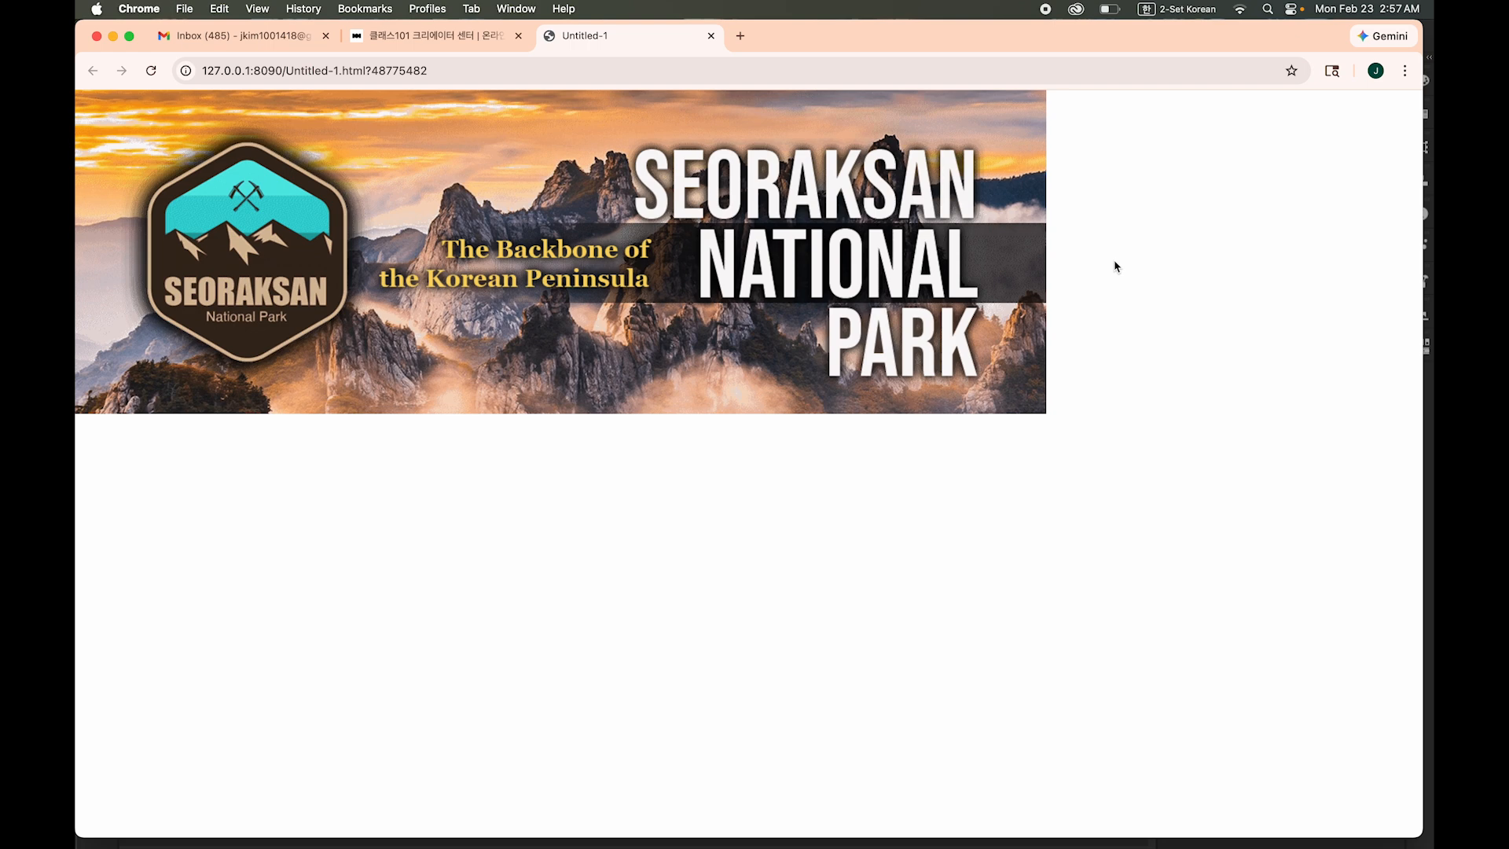
mouse_move(660, 833)
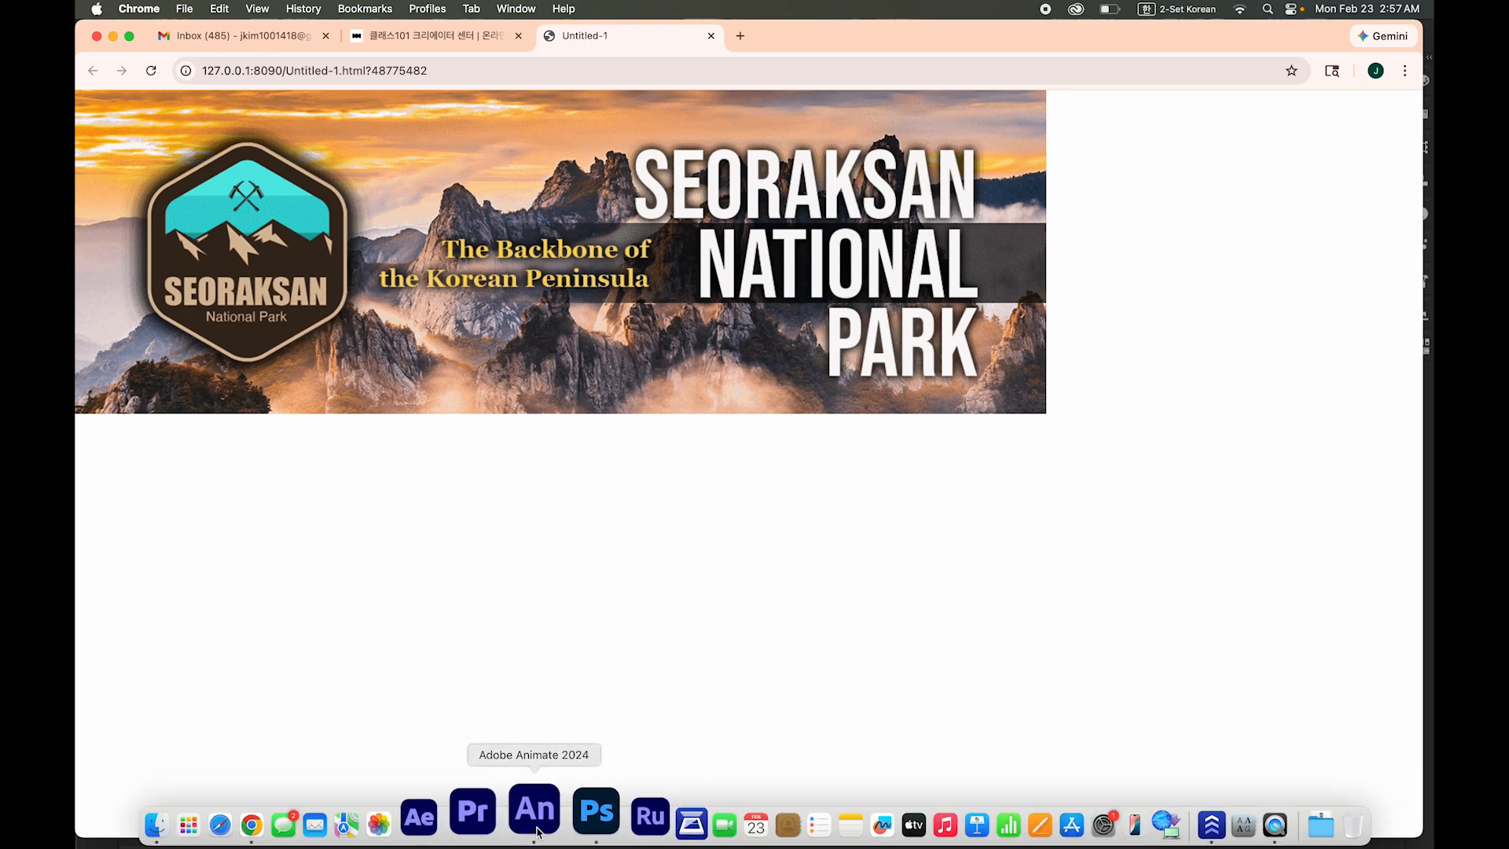
left_click(537, 829)
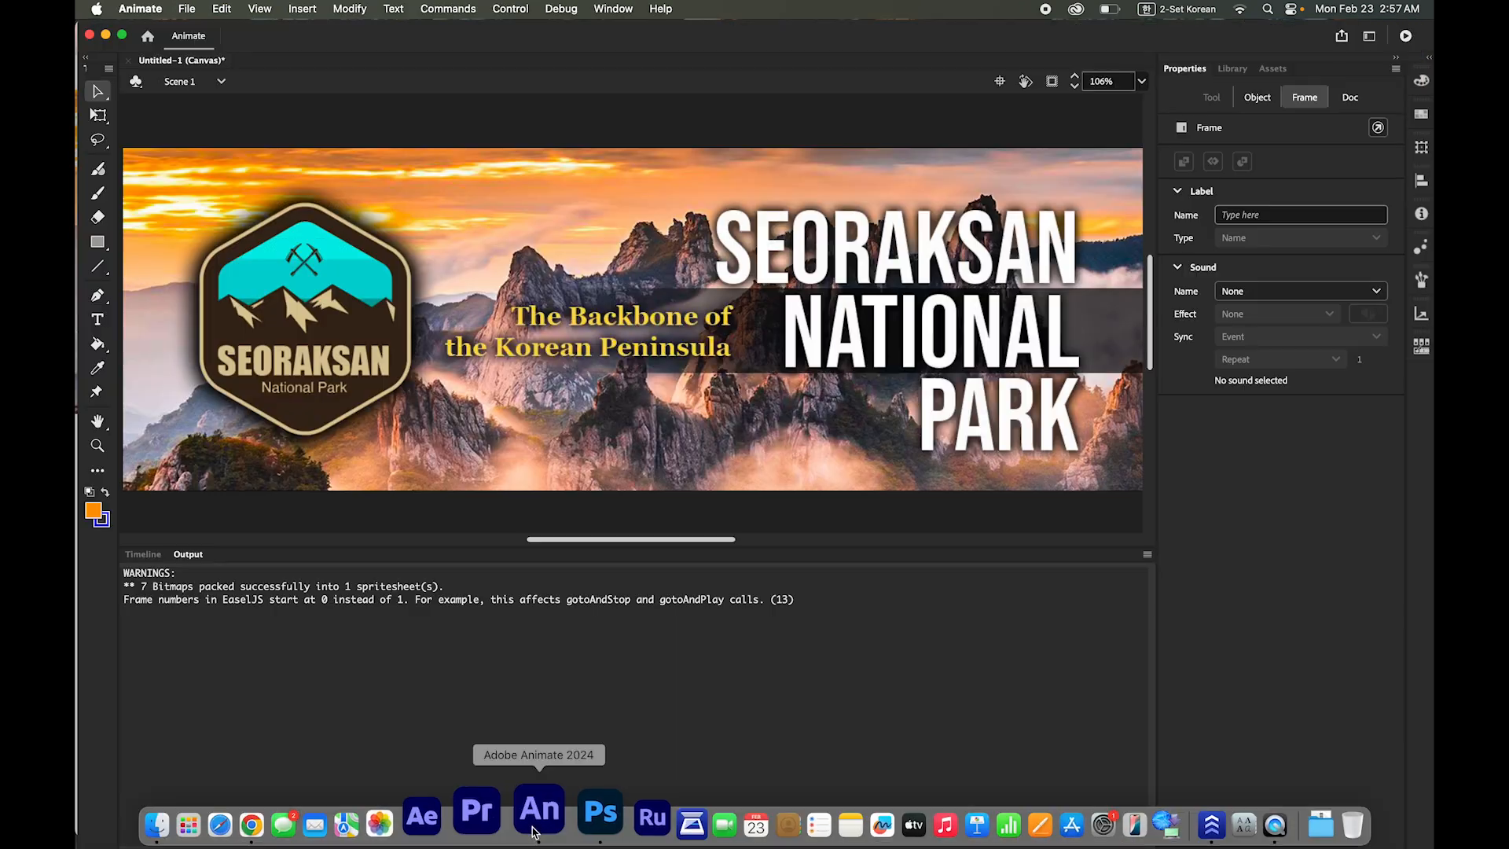
left_click(141, 554)
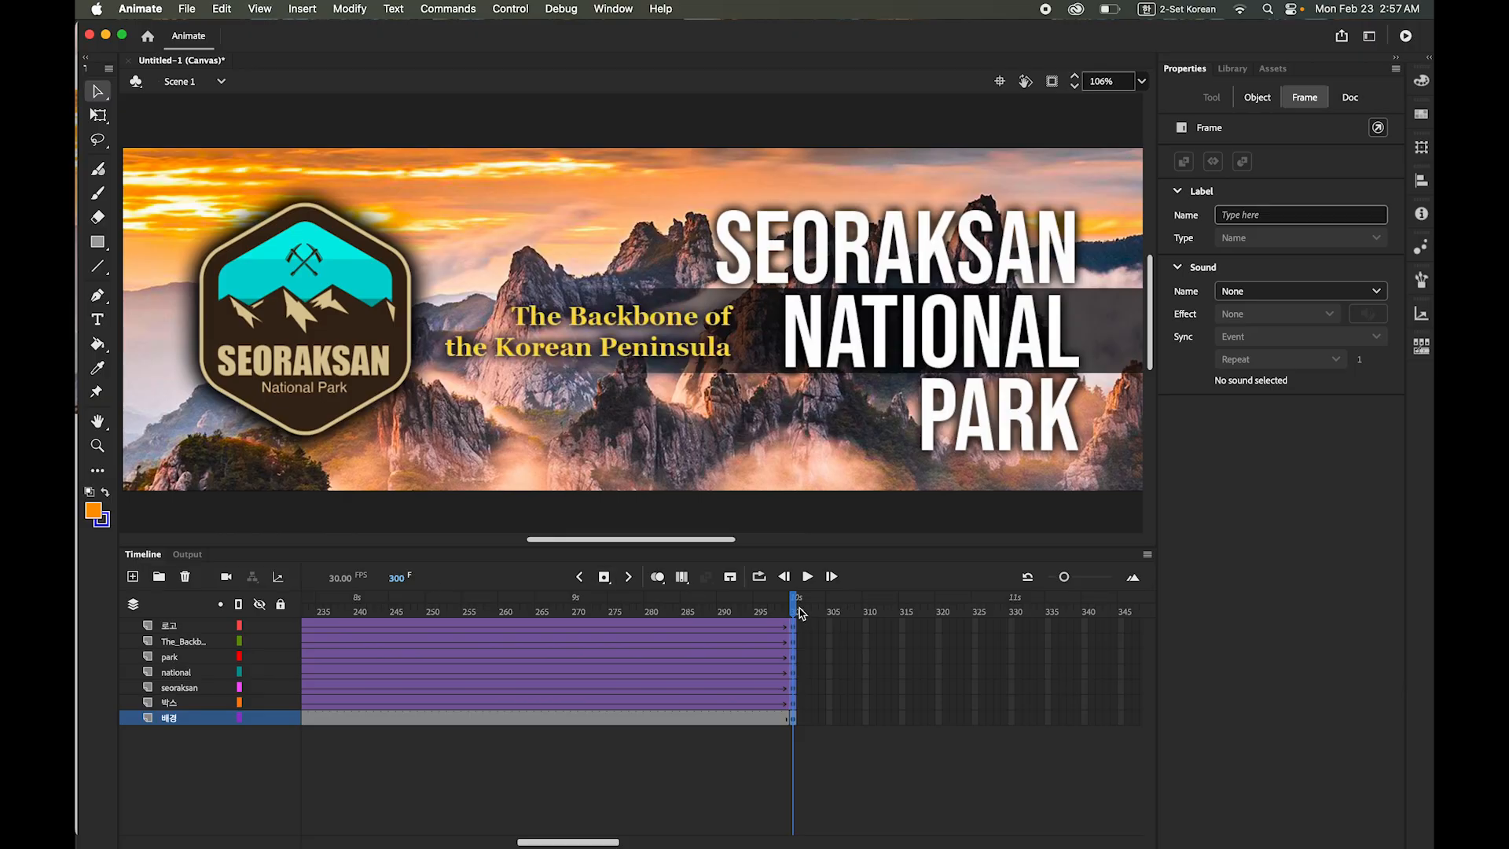
- Create a classic tween on the 배경 layer between the keyframes at frames 1 and 300
left_click_drag(799, 613, 304, 613)
left_click_drag(182, 554, 305, 583)
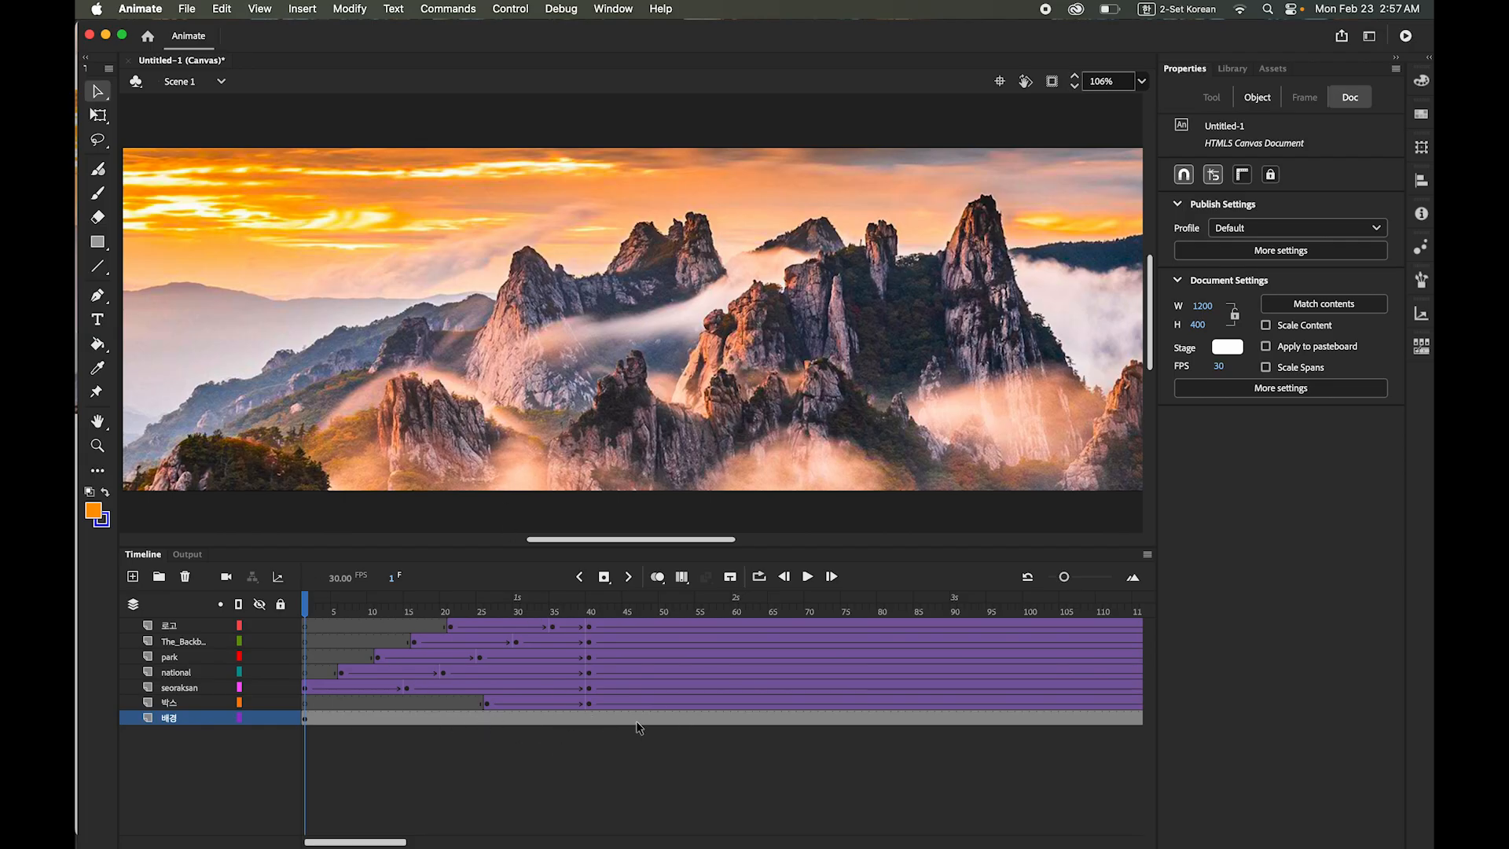
left_click(676, 718)
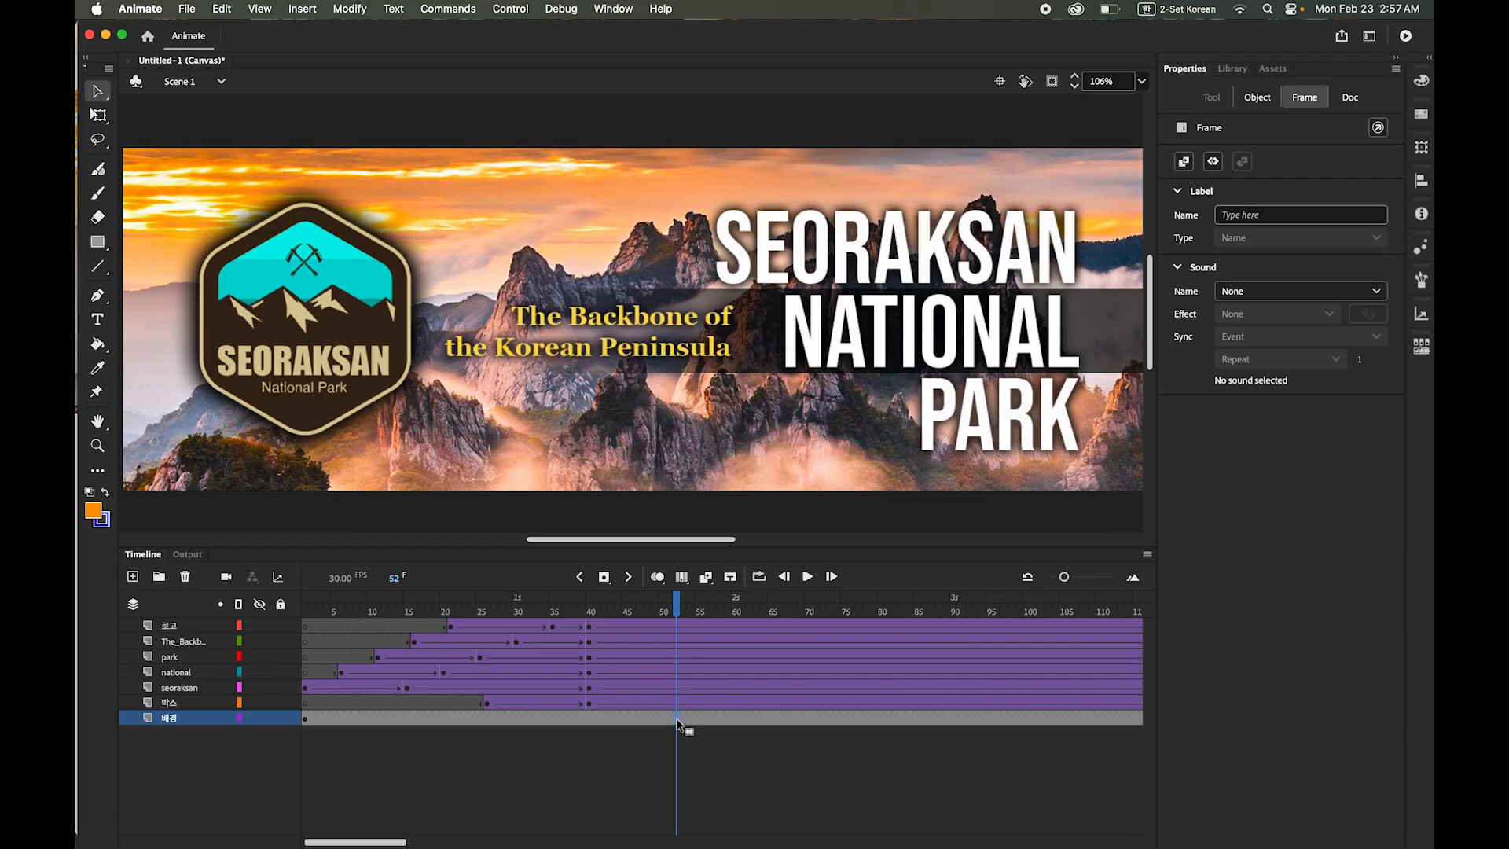
right_click(678, 721)
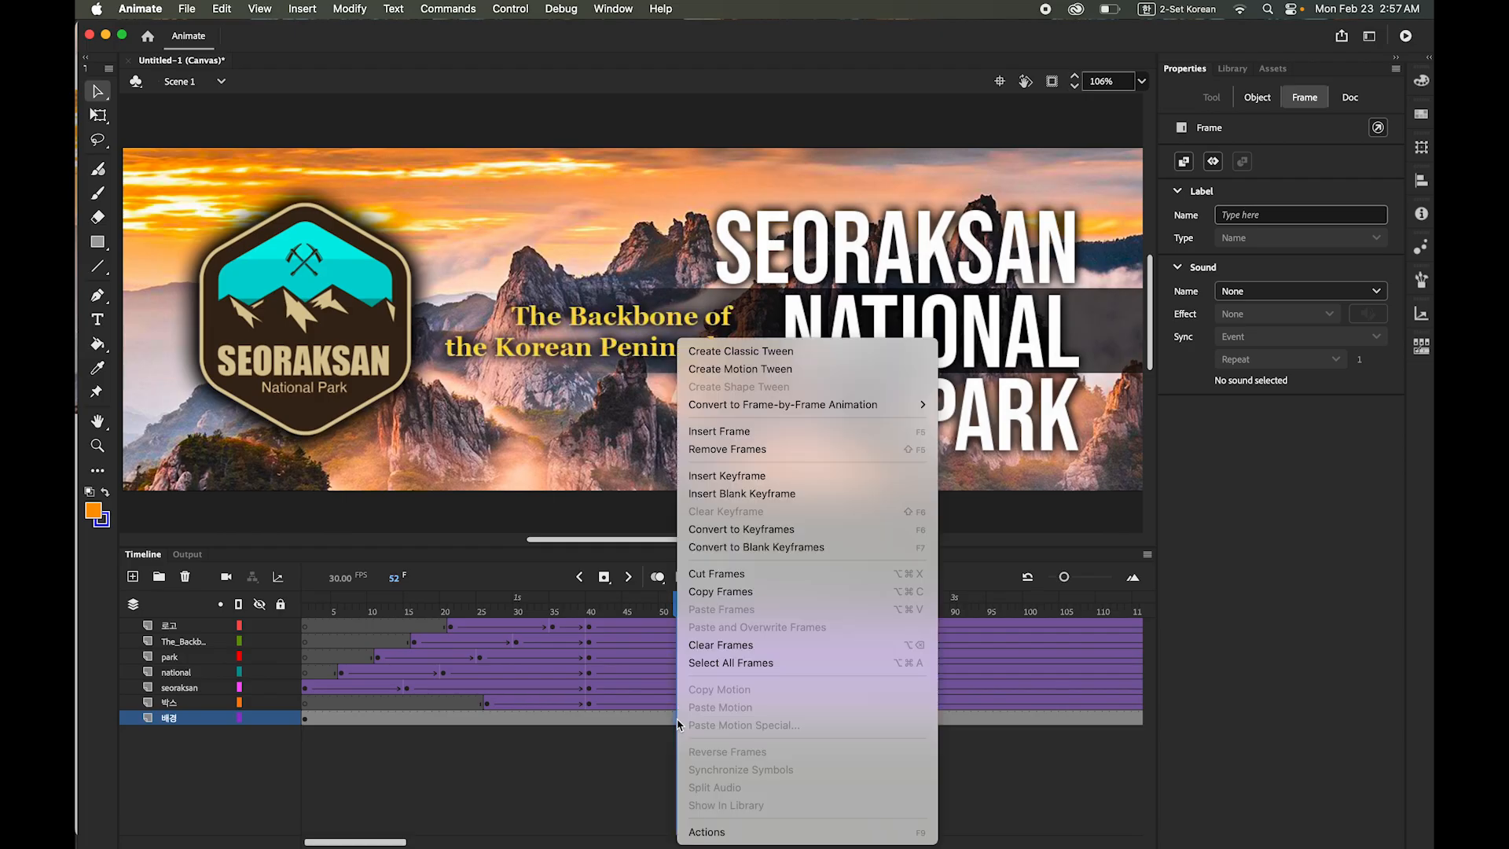
left_click(793, 351)
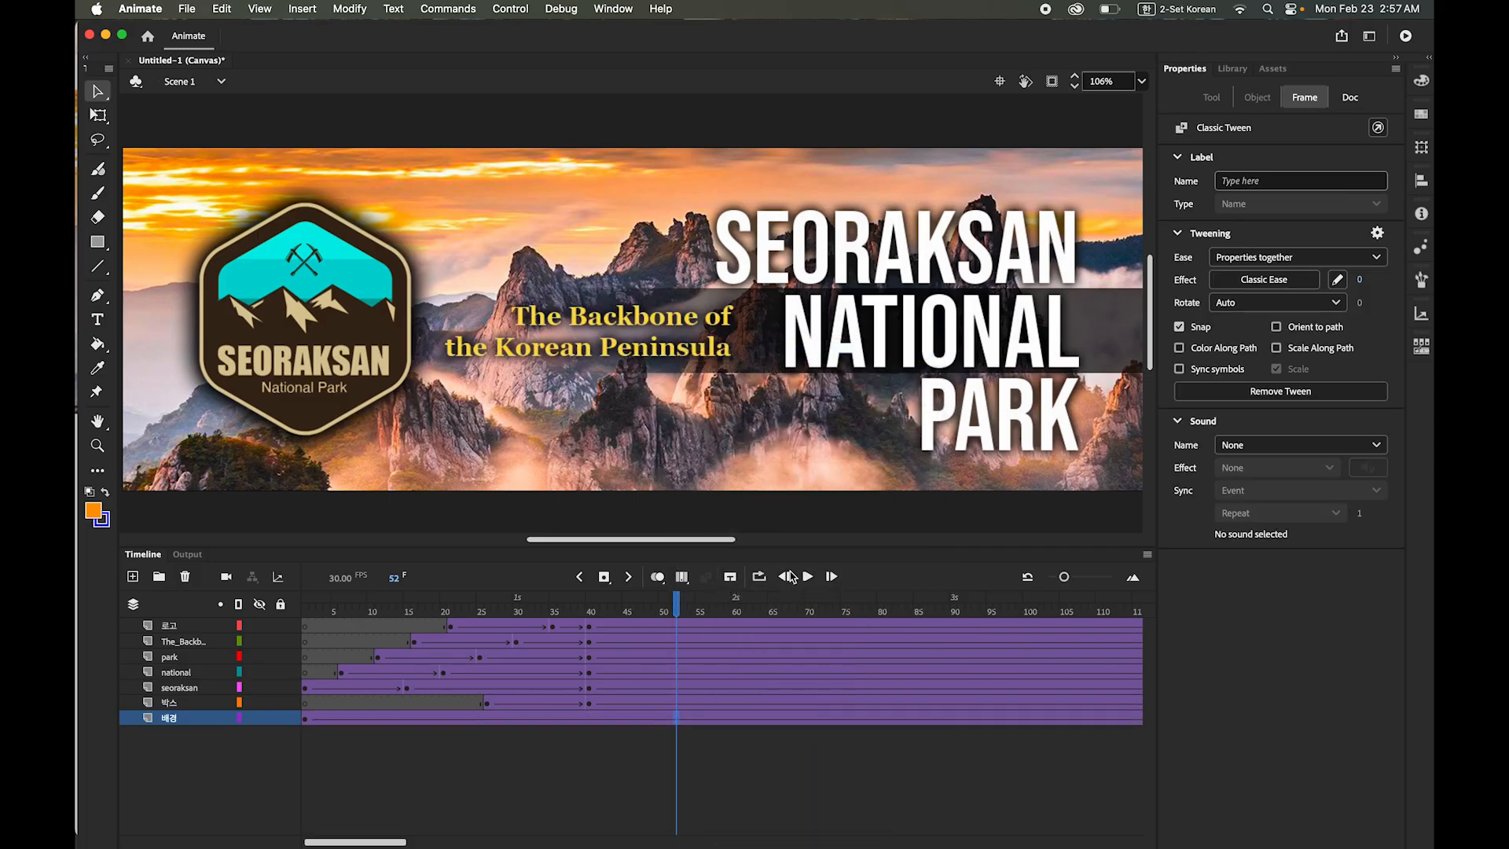
- Move the background image at frame 300 of the 배경 layer horizontally to X 400, keeping Y at 200
left_click(307, 721)
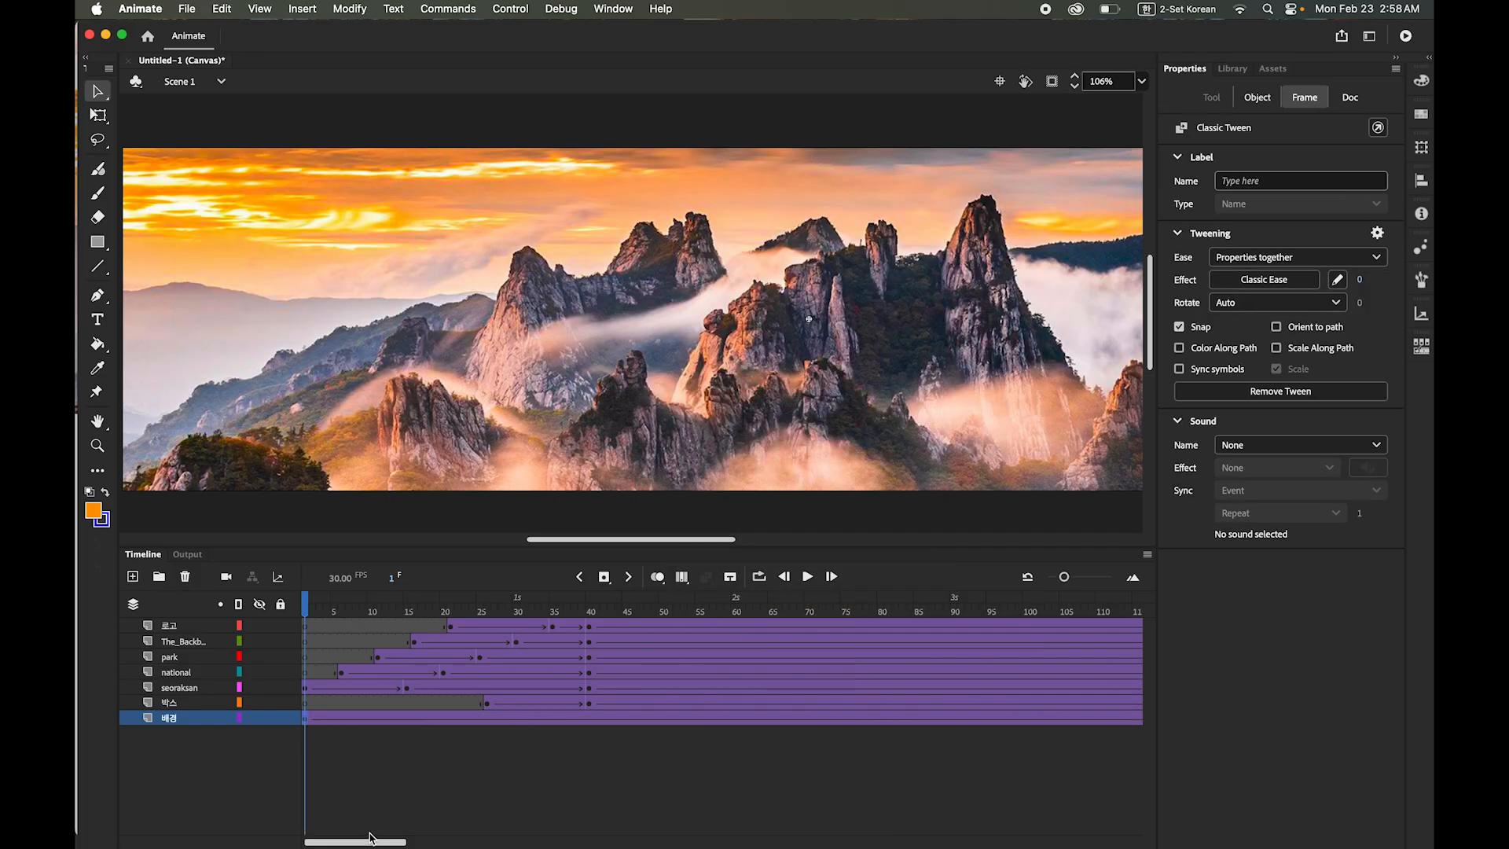
left_click_drag(369, 842, 617, 842)
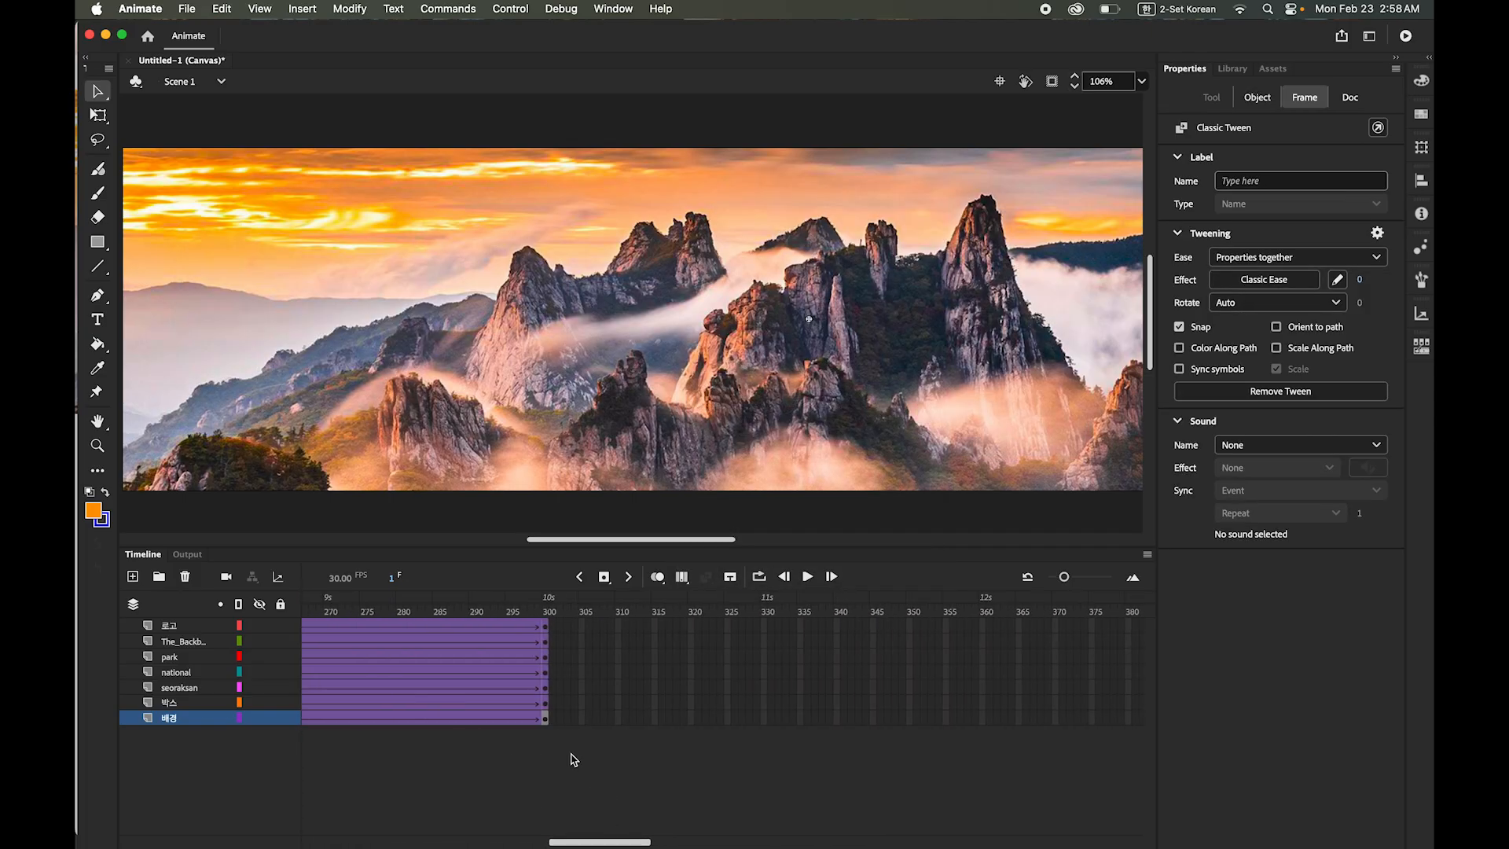
left_click(545, 721)
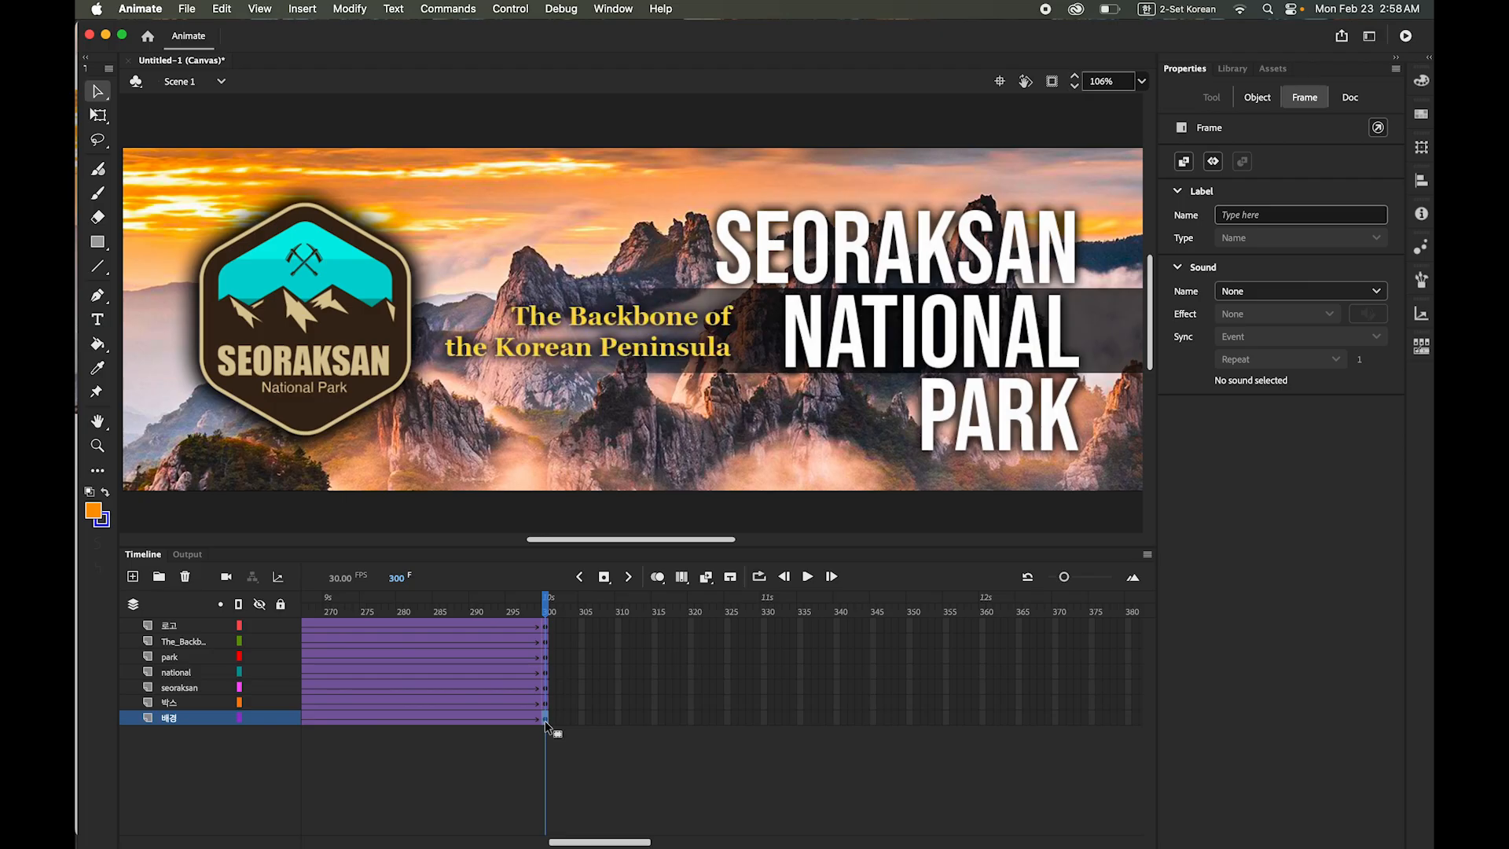
left_click(766, 448)
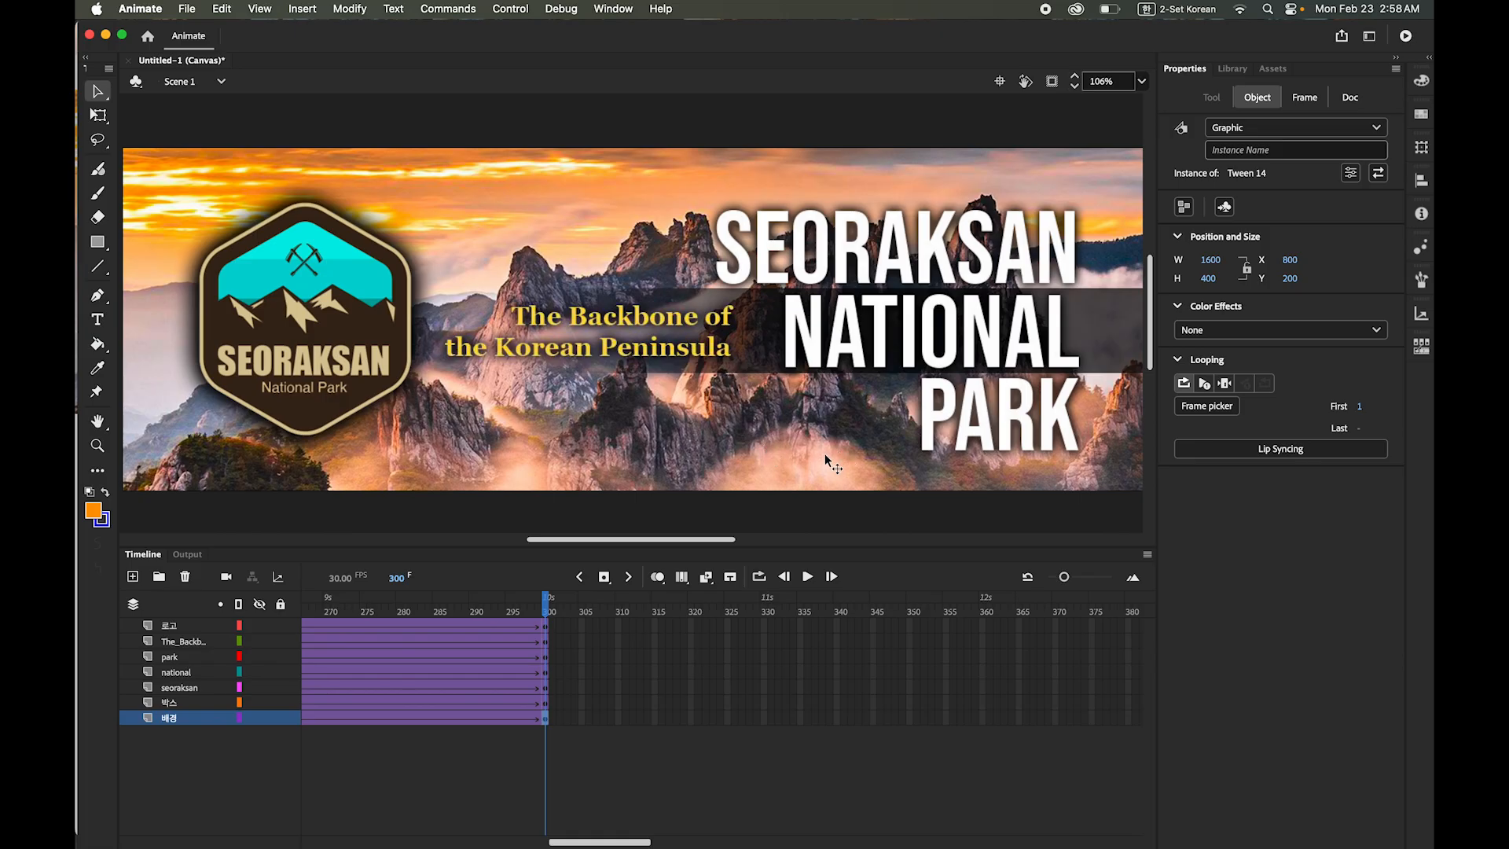
left_click_drag(825, 459, 475, 456)
left_click_drag(582, 539, 601, 539)
left_click_drag(662, 428, 663, 429)
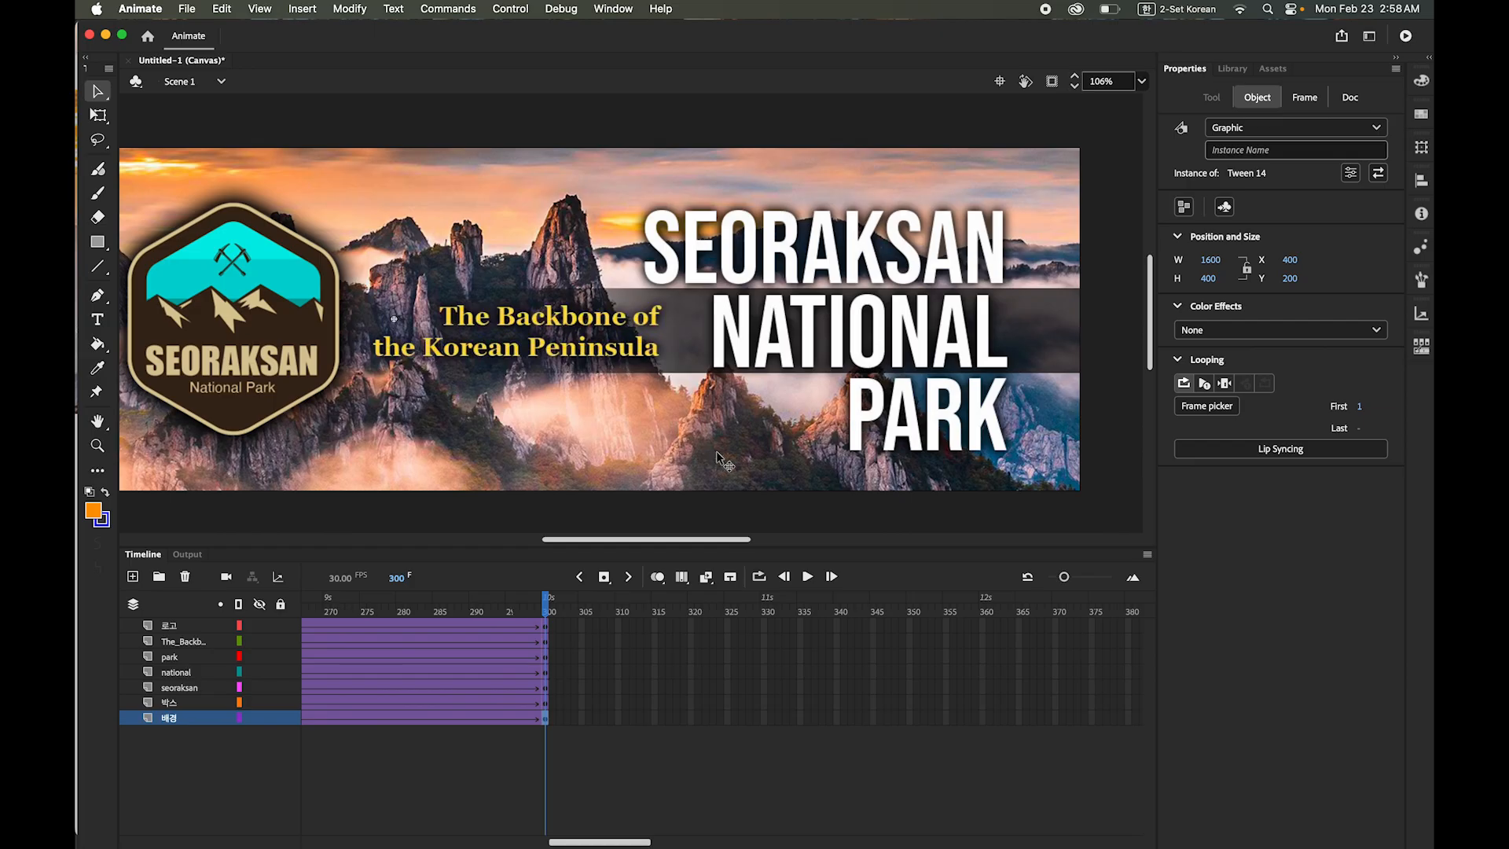
- Play the animation with the sliding background, test the movie in the browser, and switch back to the Animate timeline
left_click(808, 578)
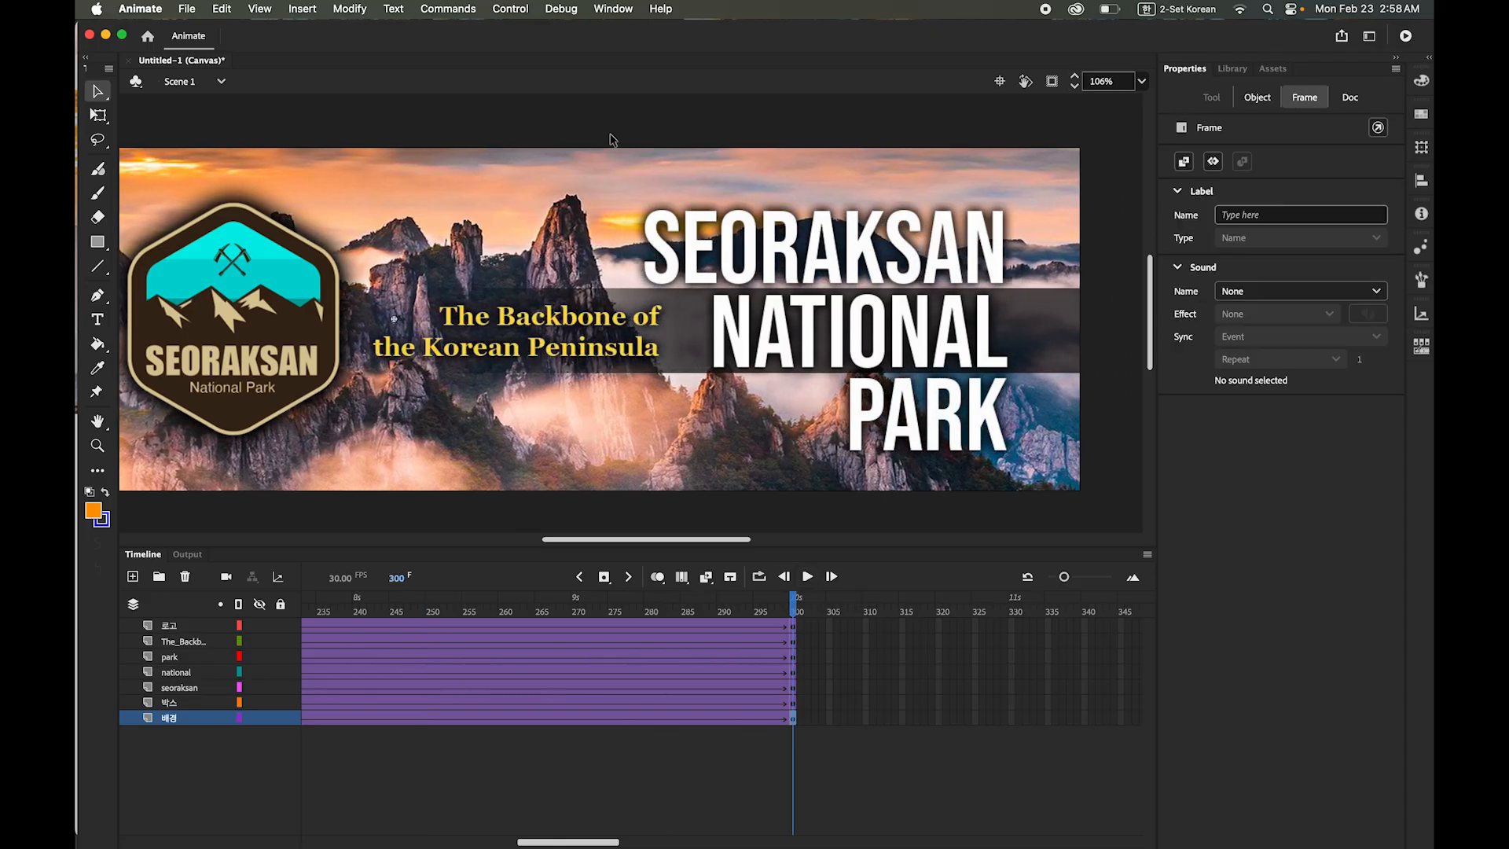
left_click(517, 10)
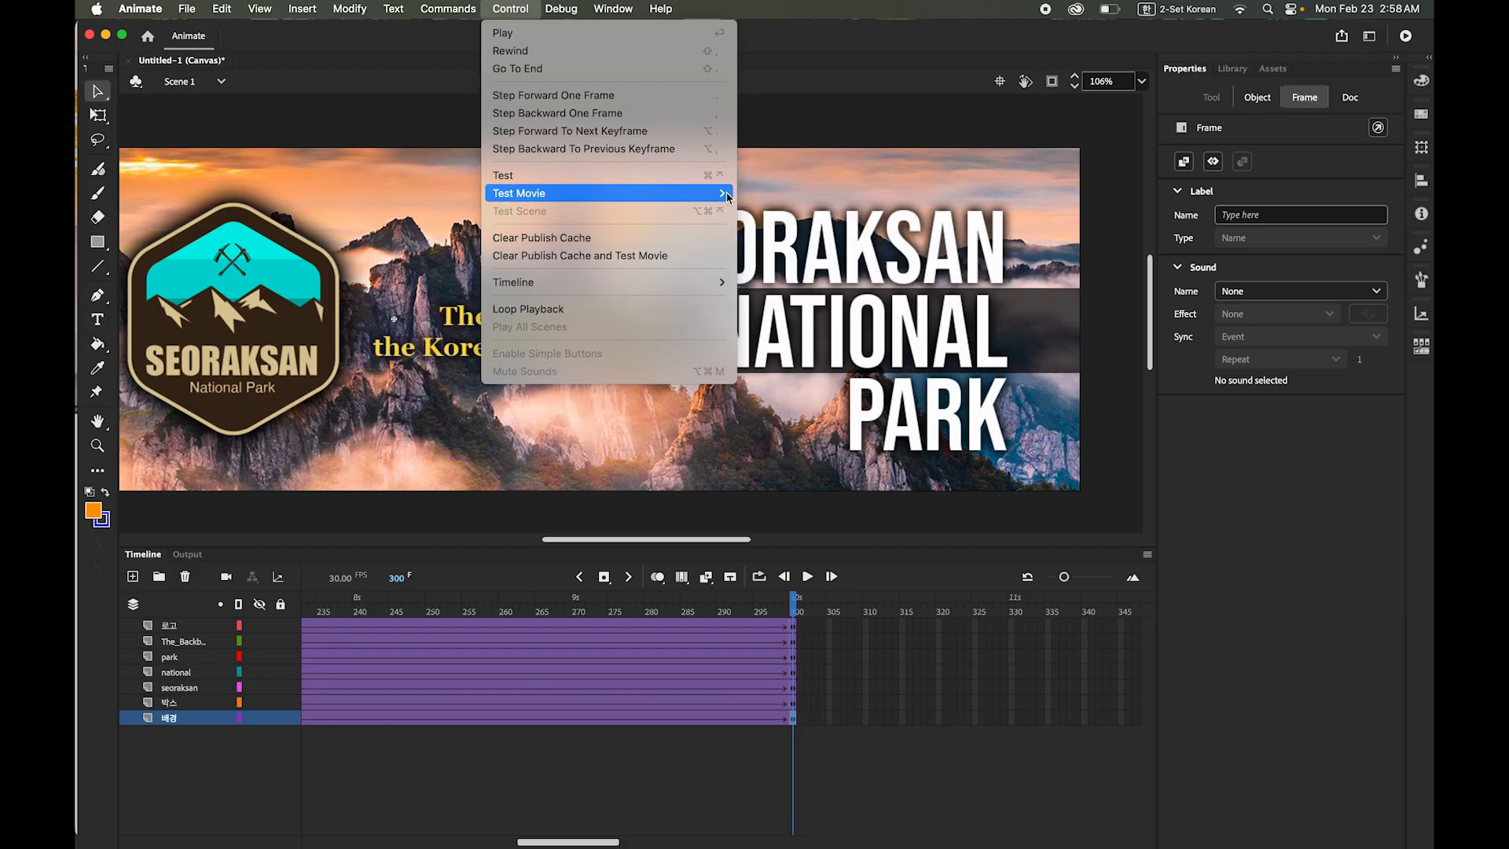
left_click(786, 212)
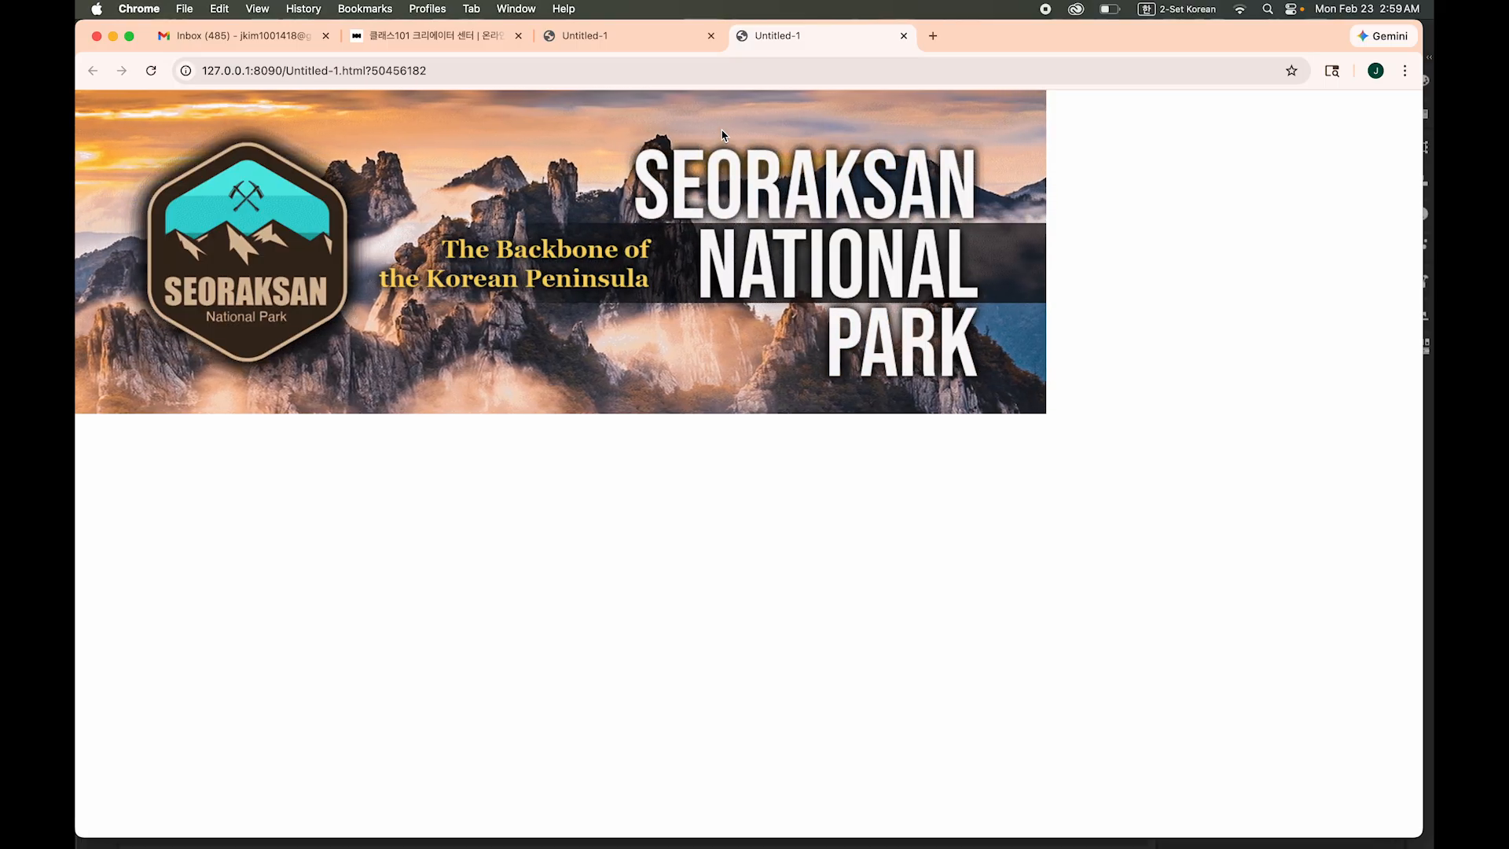
mouse_move(280, 817)
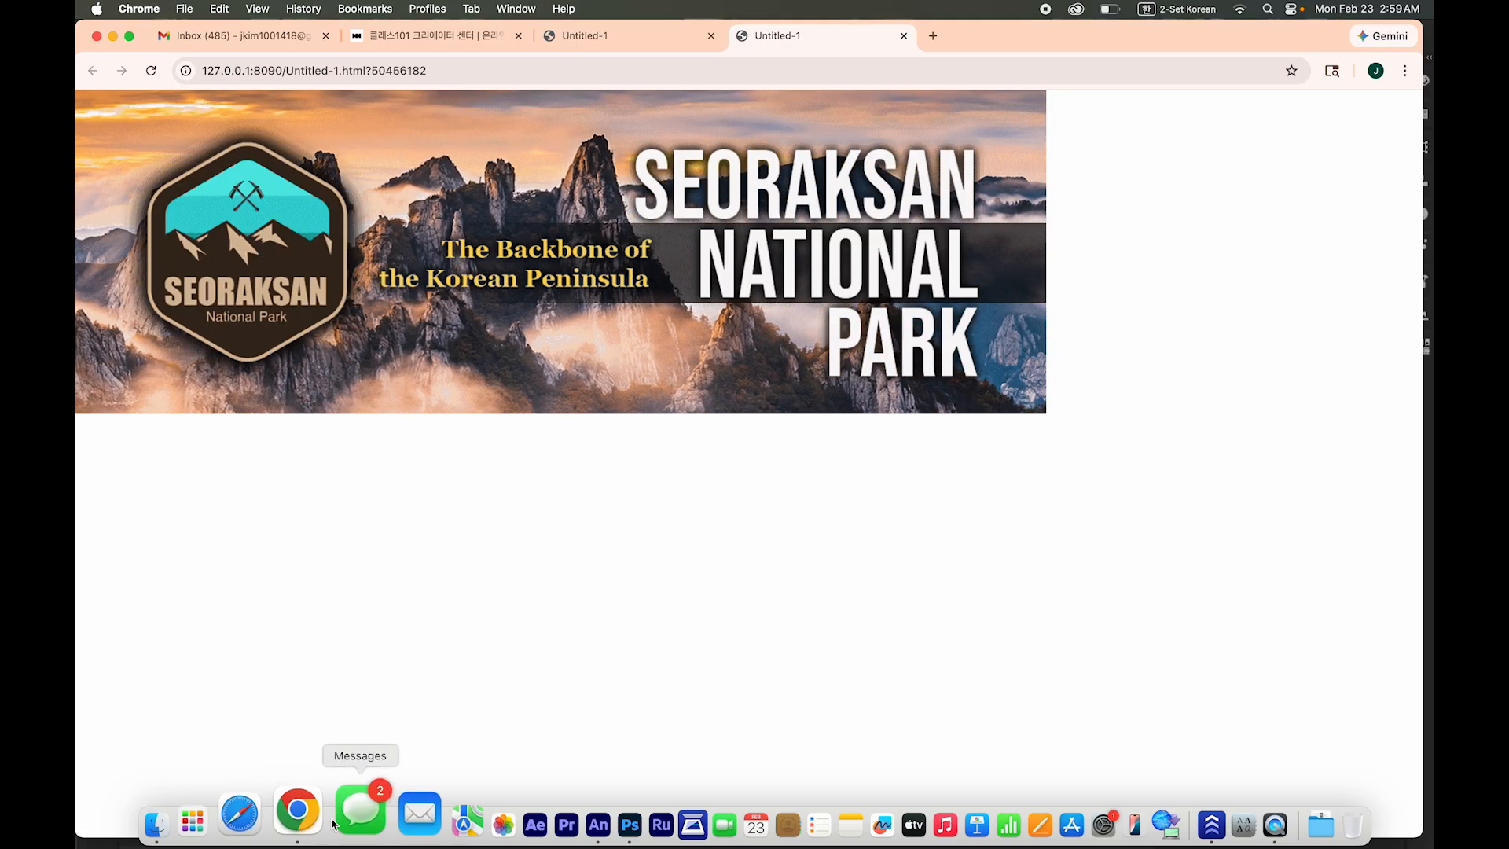
left_click(523, 821)
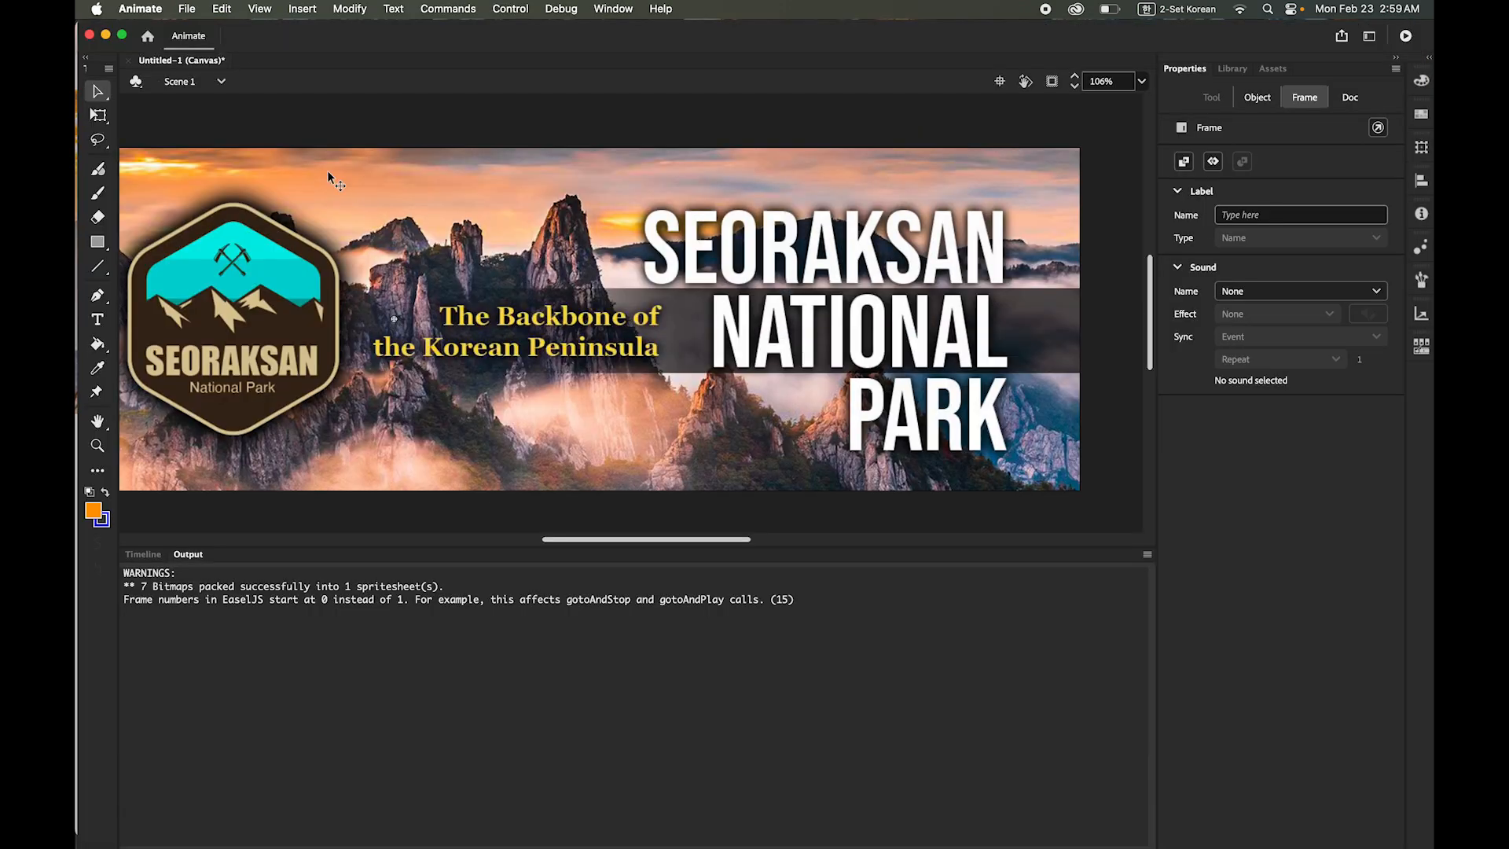
left_click(147, 555)
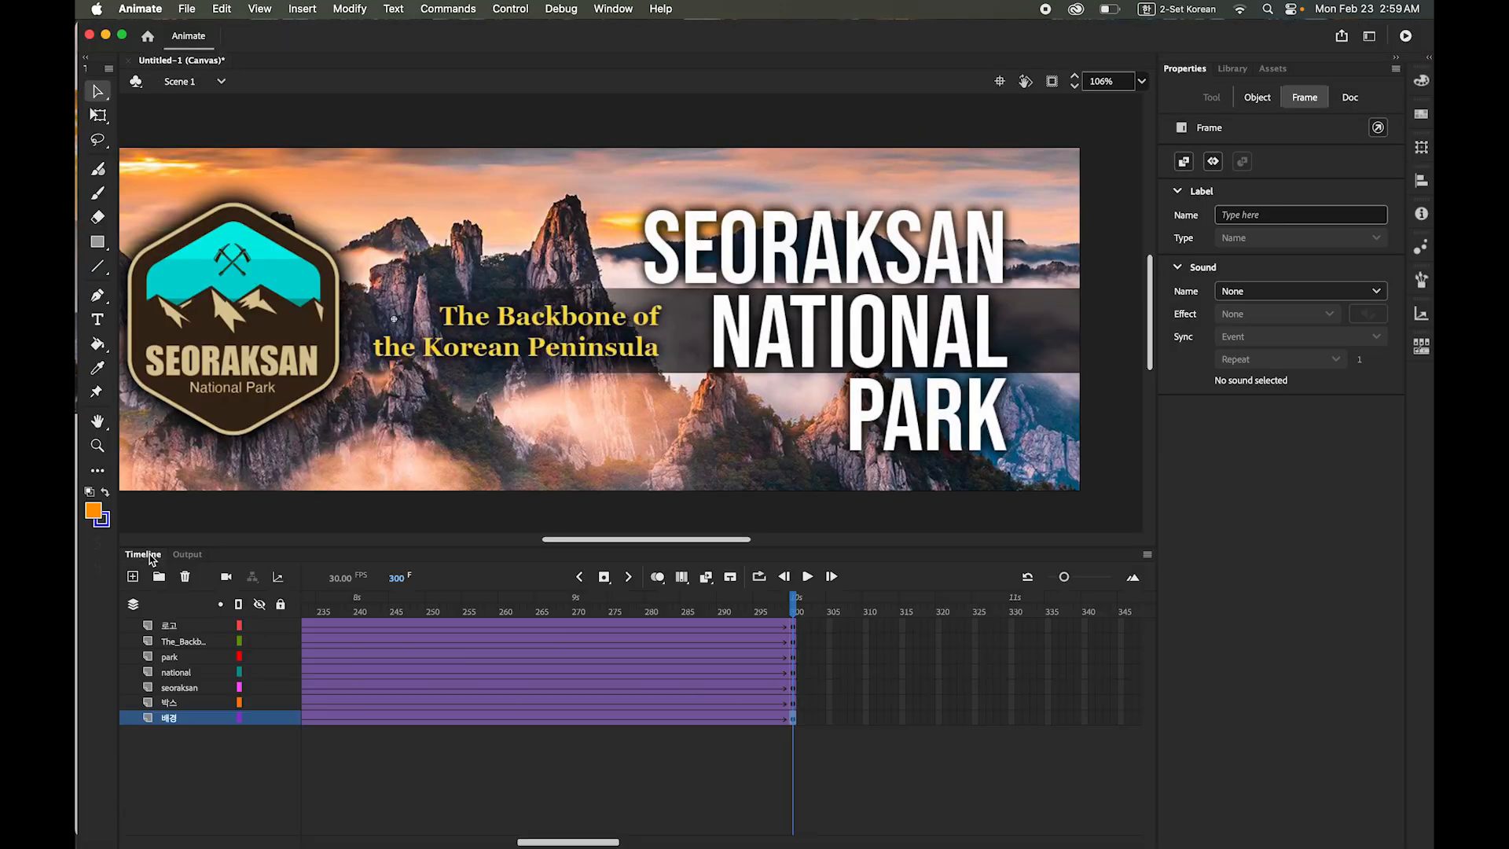
- Save the document as 설아산배너.fla in the 움직이는 웹배너 1 (포토샵 연동) folder and play the animation
left_click(188, 7)
left_click(246, 176)
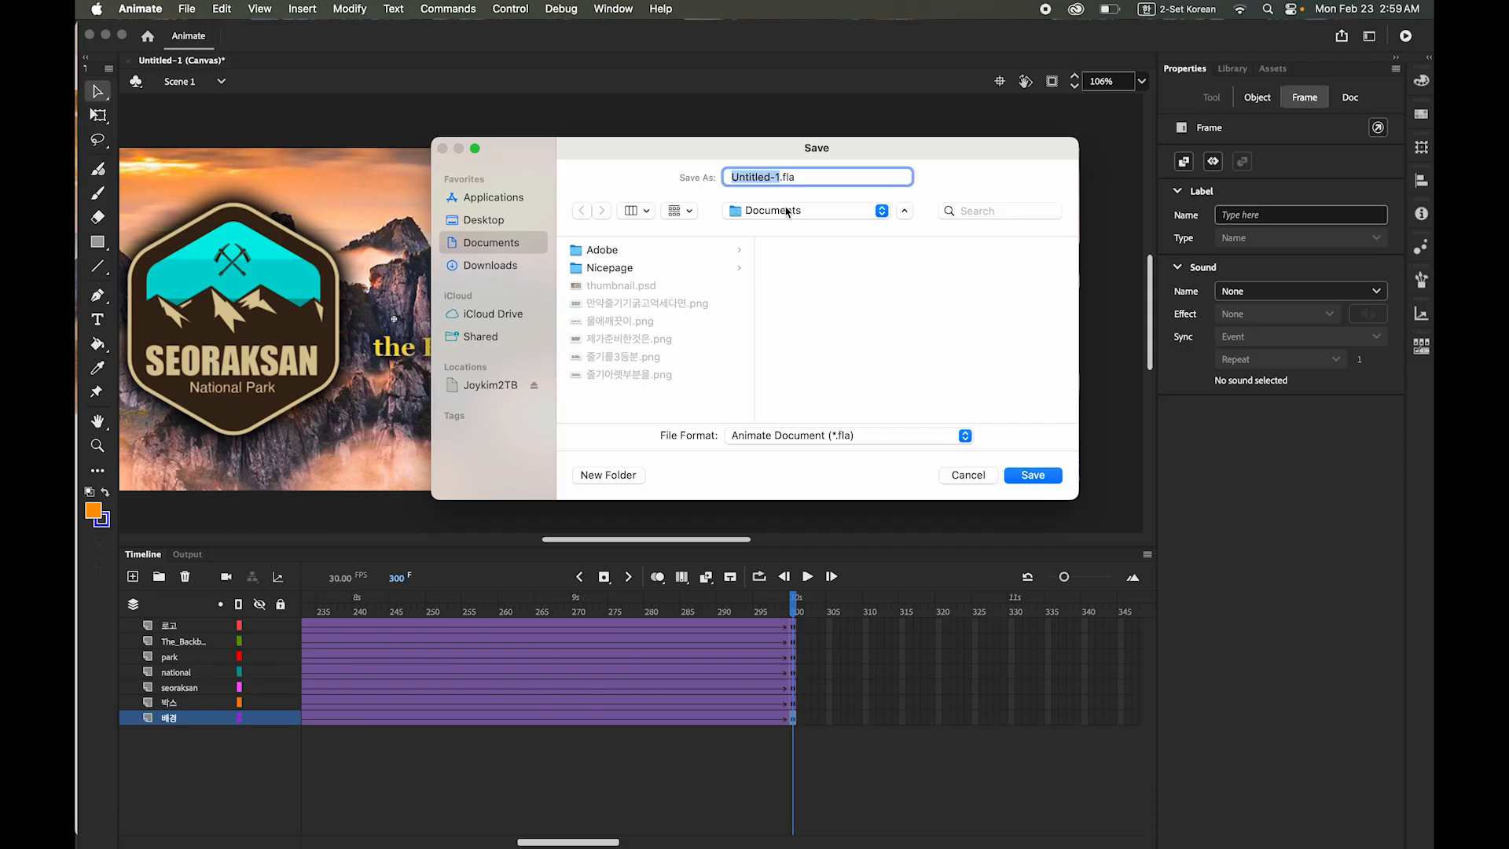
left_click(810, 206)
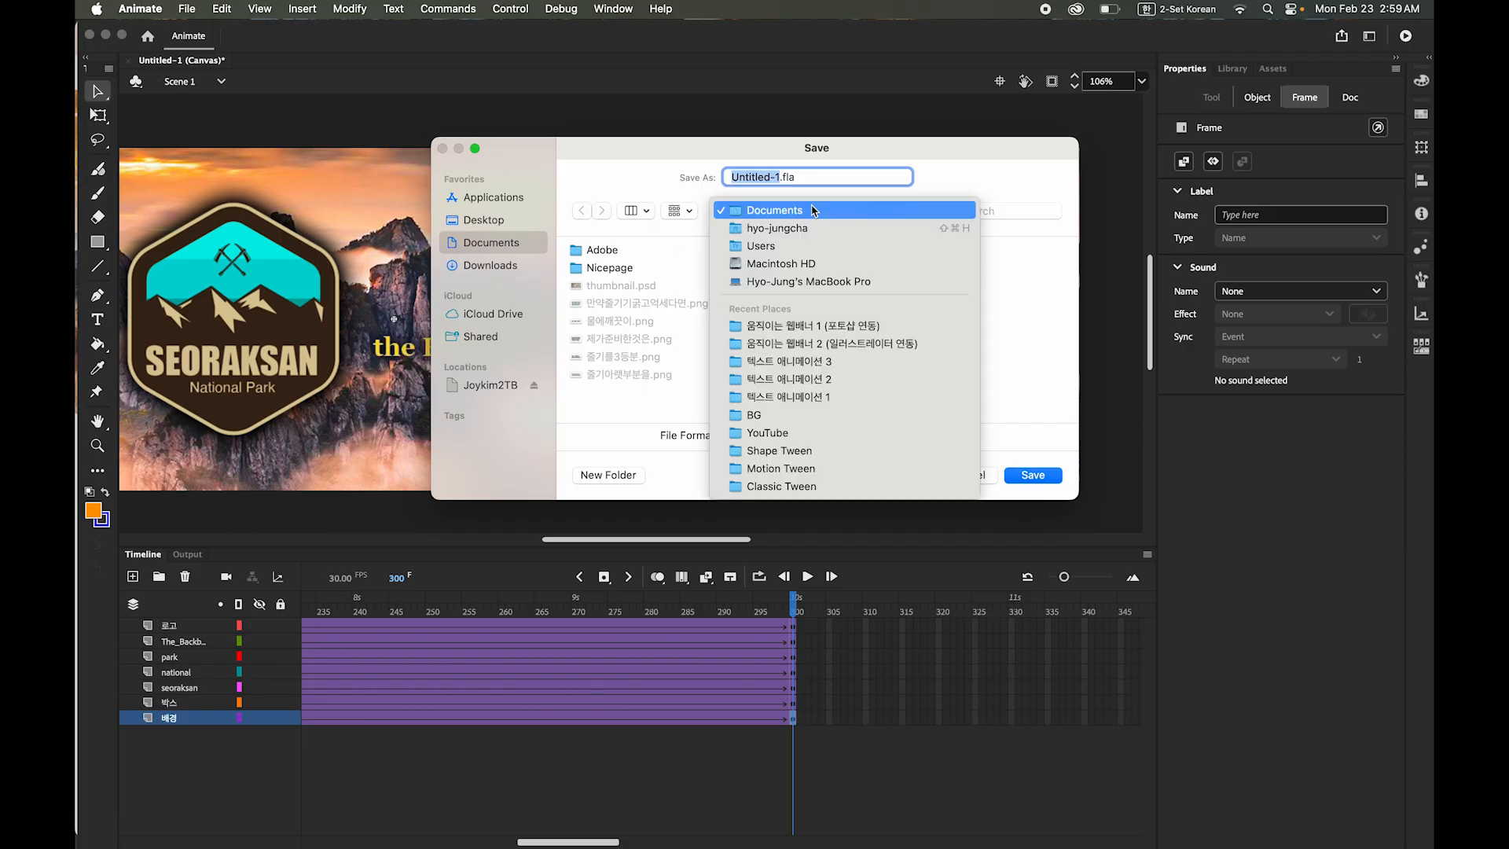
left_click(848, 327)
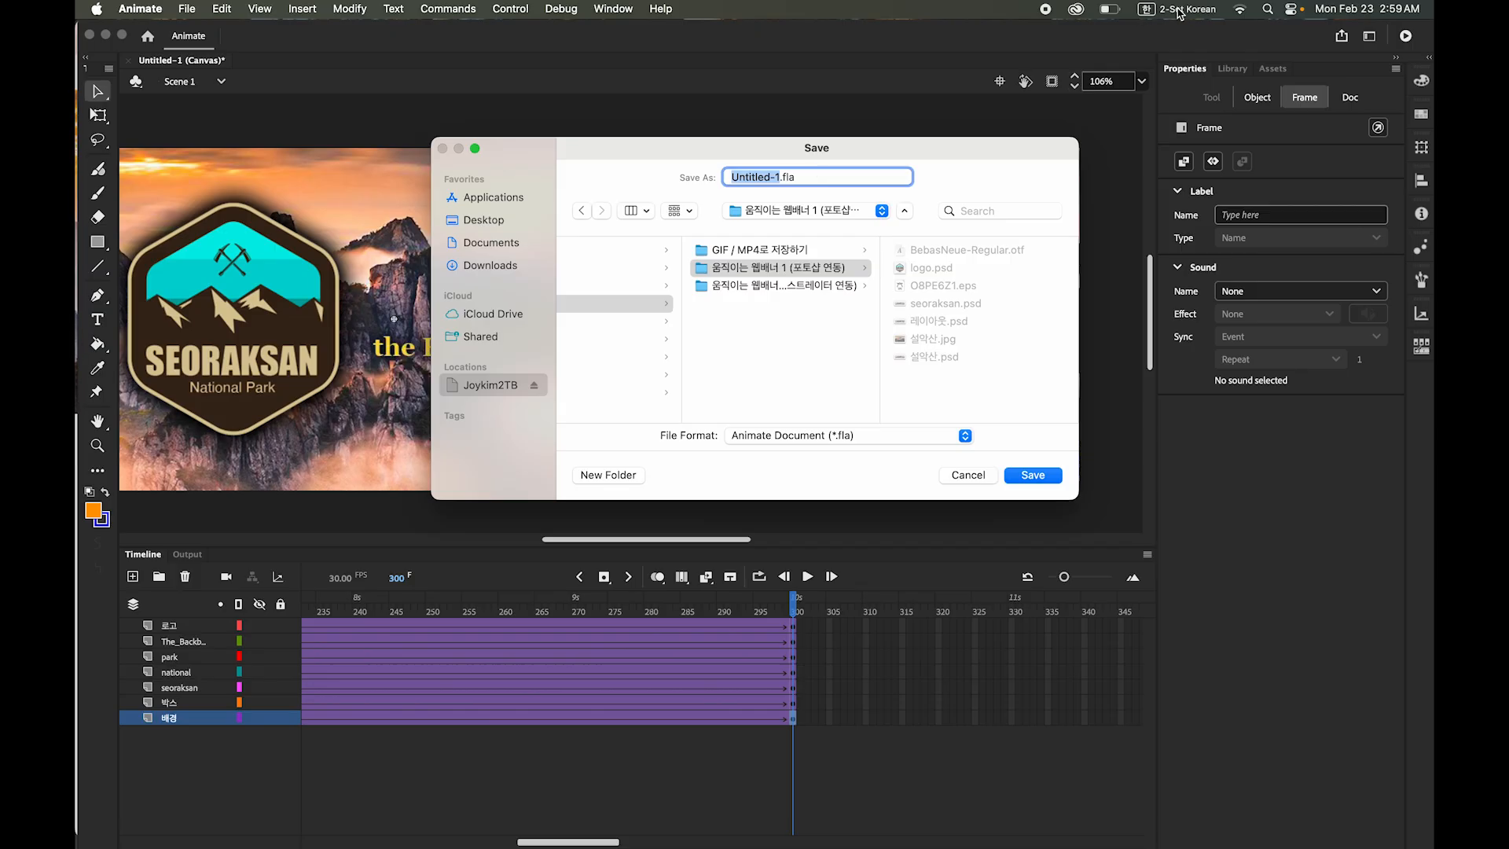
type("서")
type("아")
type("산")
type("배너")
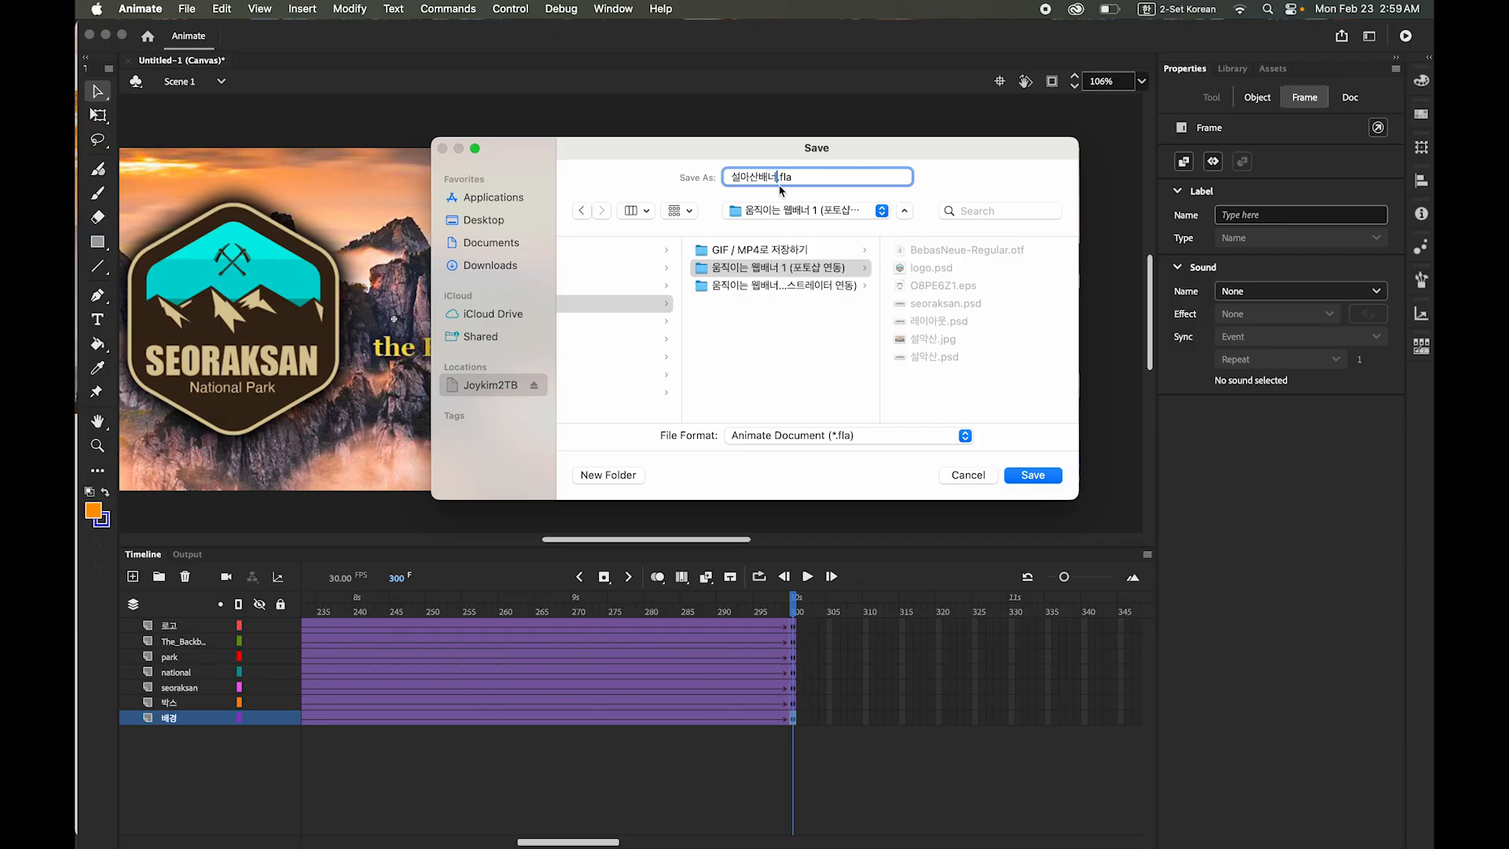
left_click(1038, 476)
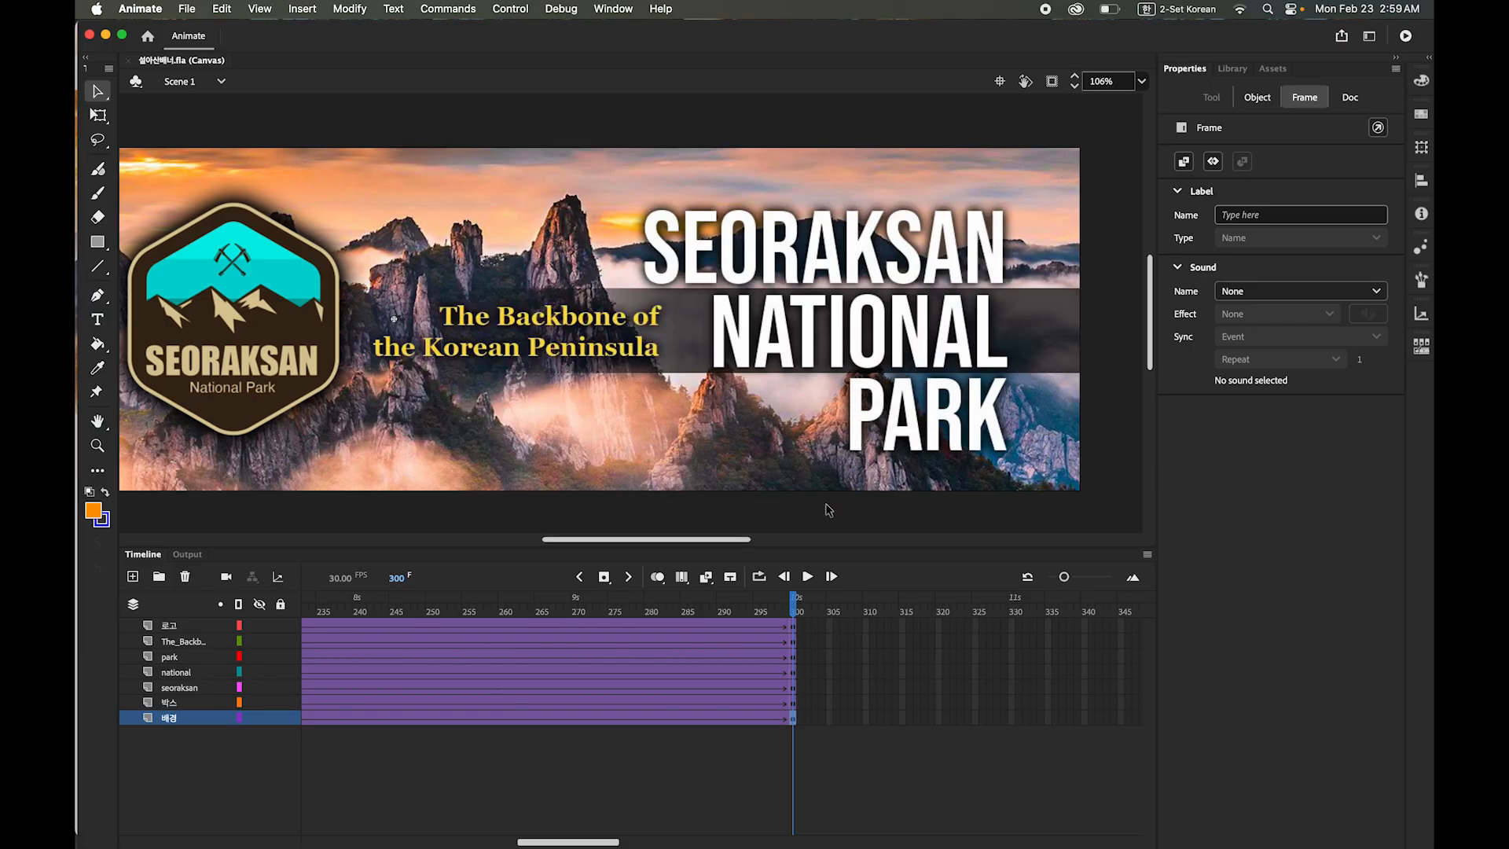
left_click(807, 576)
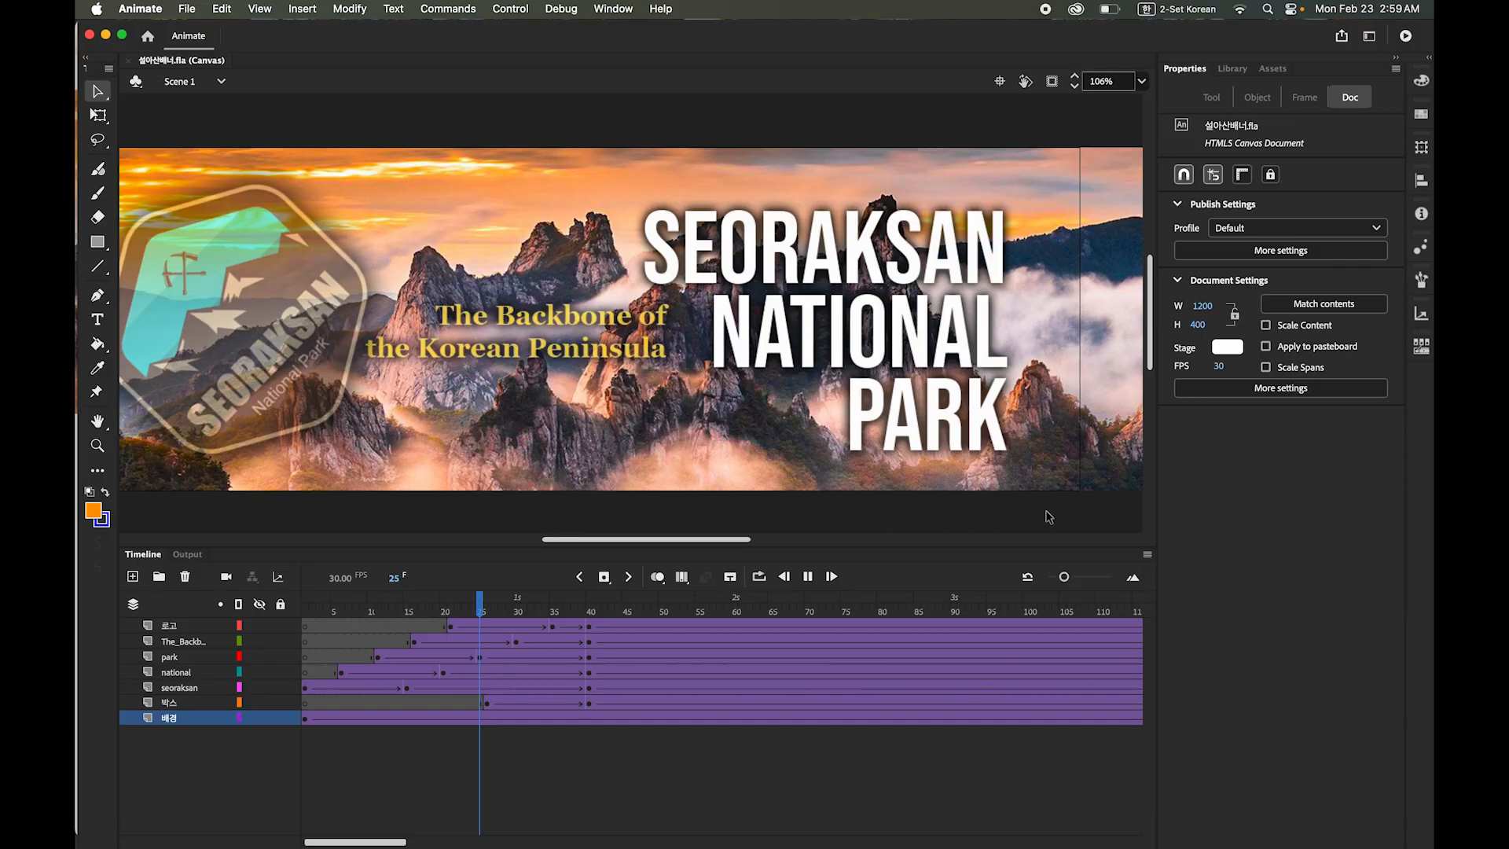